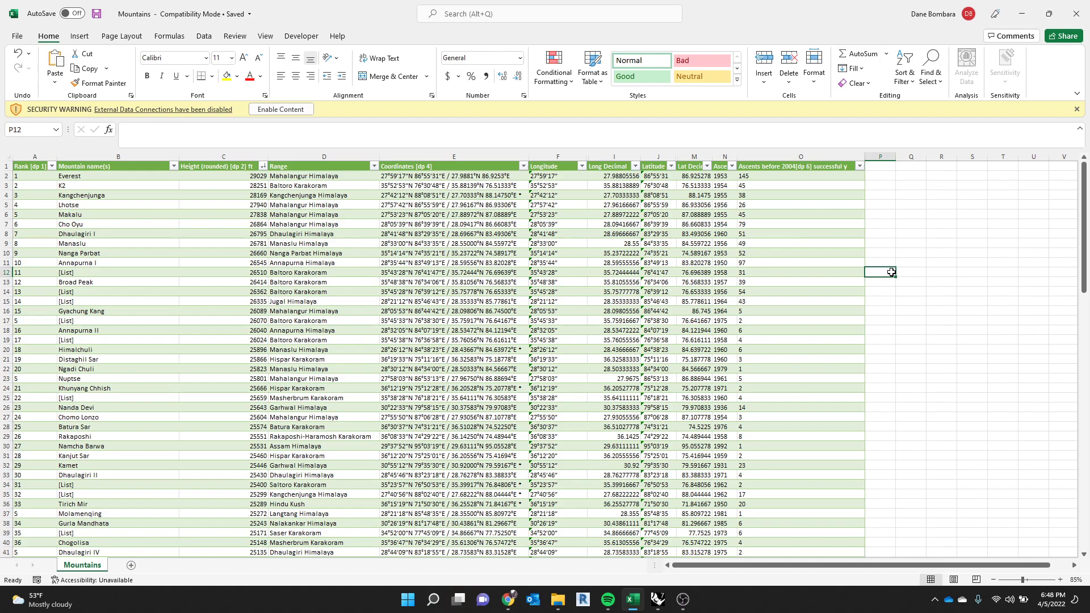
Switch to Chrome, search for "tallest mountain in the world" in a new tab, and open Wikipedia's "List of highest mountains on Earth".
click(509, 602)
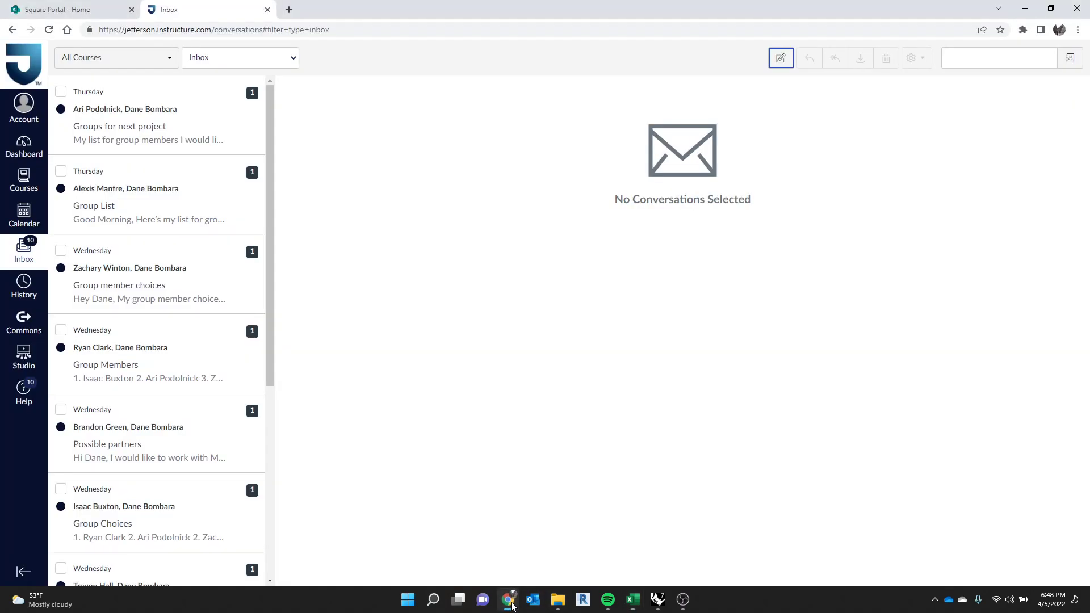
click(289, 9)
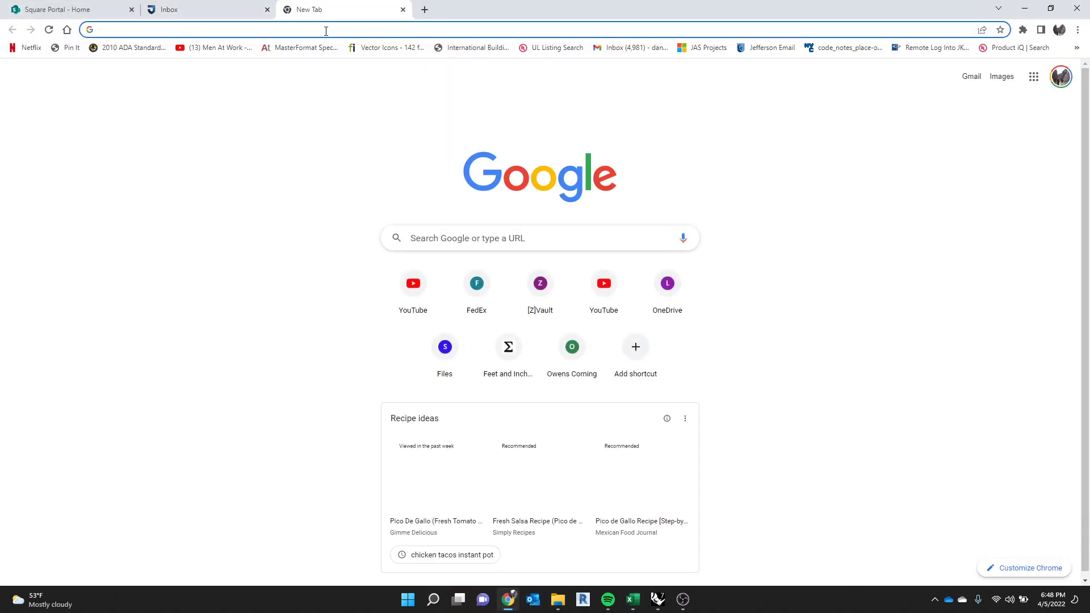
text(tallest mou)
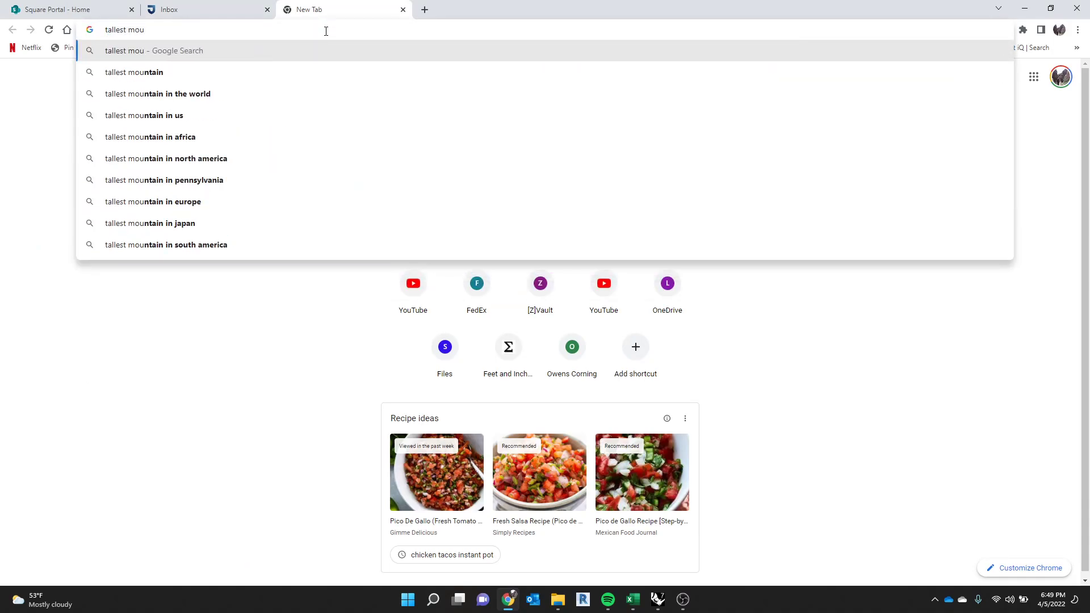
key(Down)
key(Down)
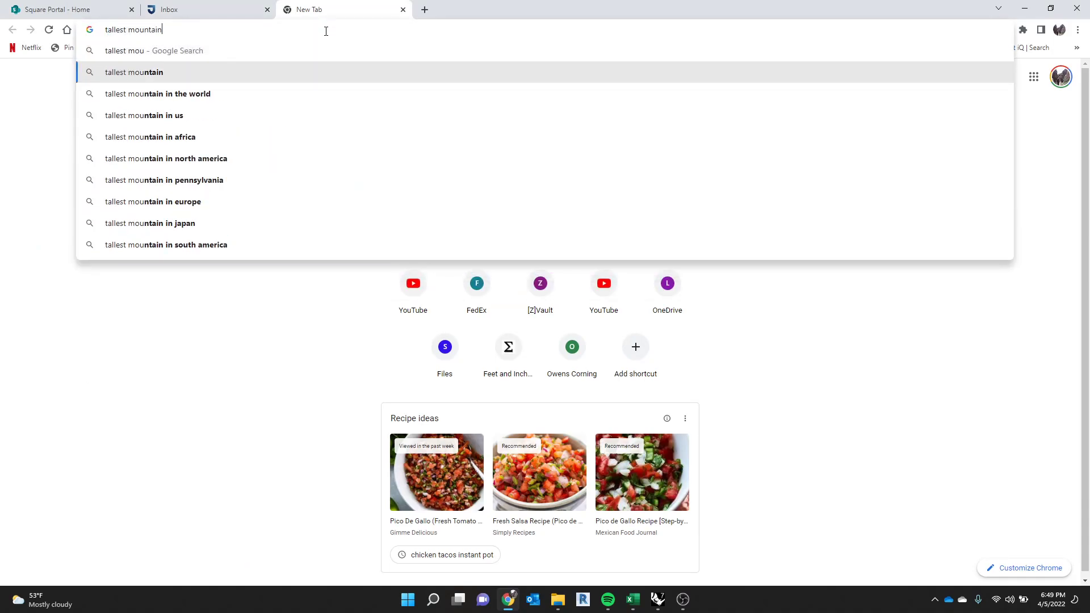
key(Return)
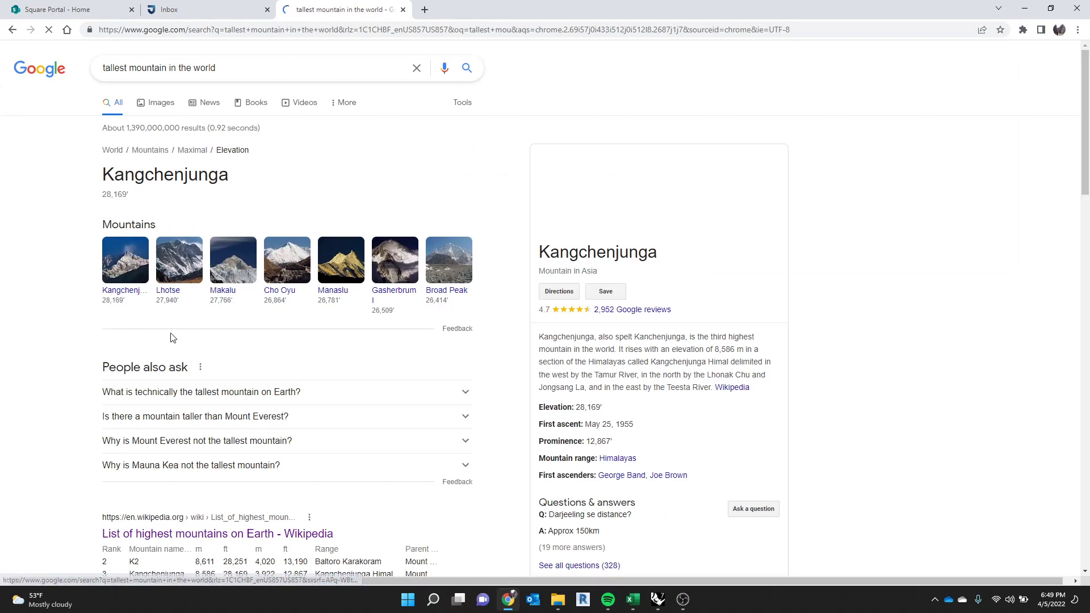
scroll(294, 315, down, 4)
click(294, 310)
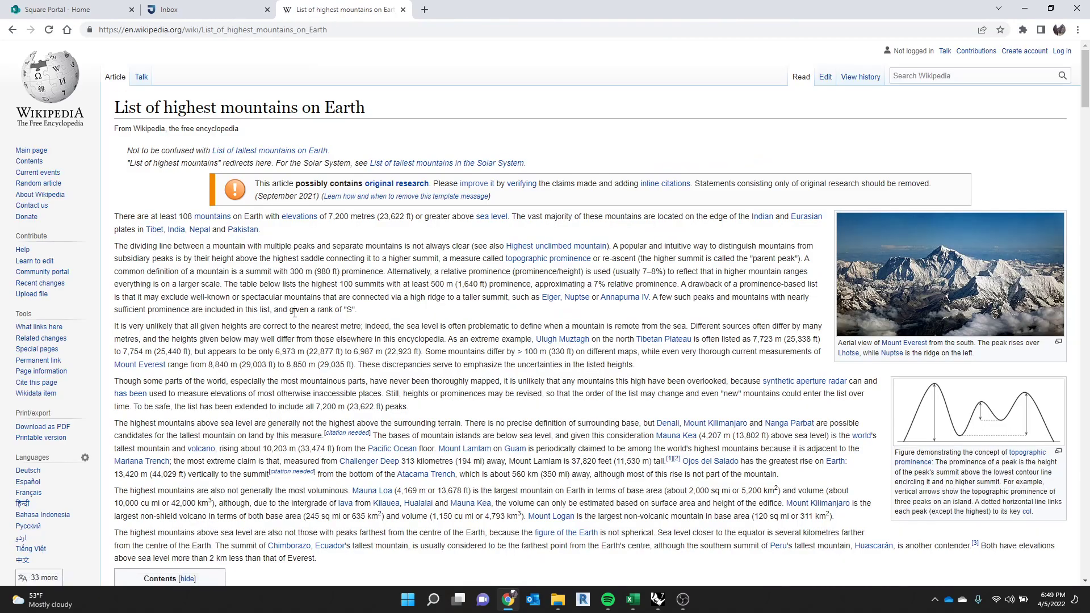
Examine the "List of world's highest peaks" table, including its height, range and coordinates columns.
scroll(377, 370, down, 12)
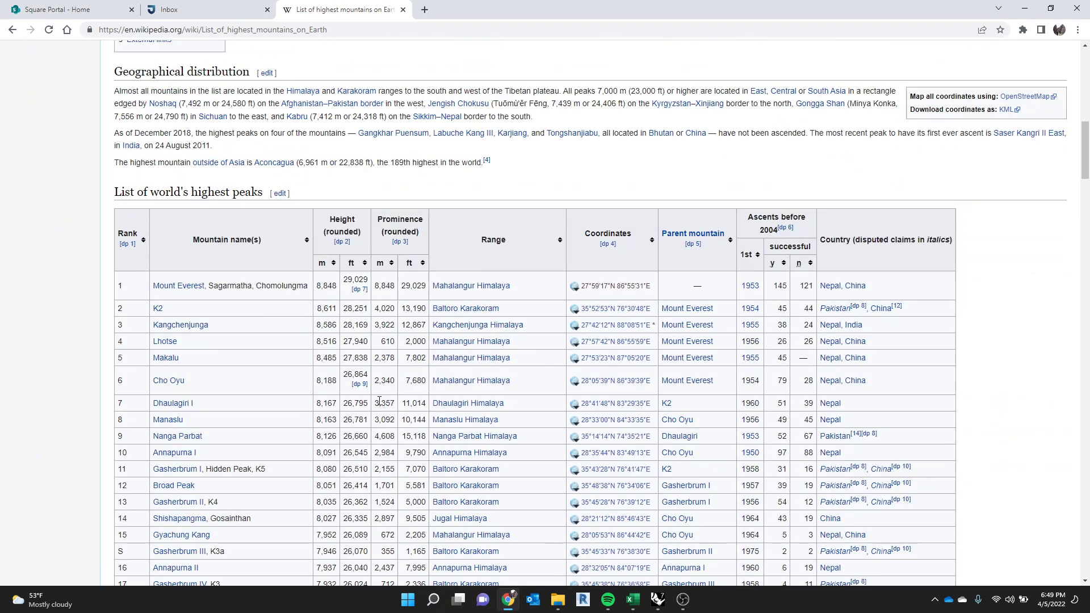
scroll(352, 318, down, 9)
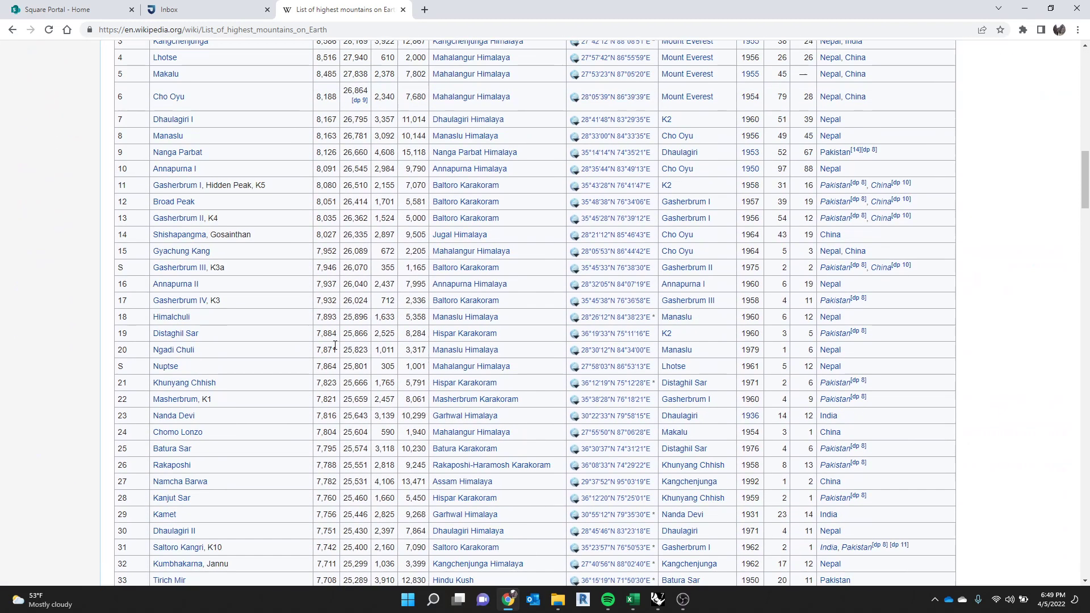
scroll(336, 329, down, 4)
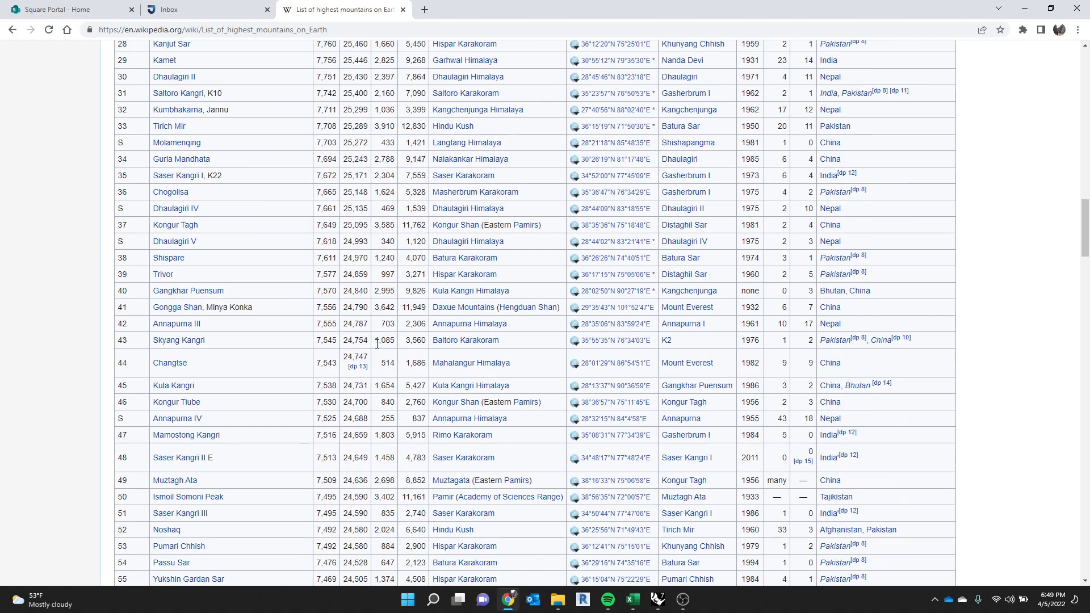
scroll(381, 341, down, 3)
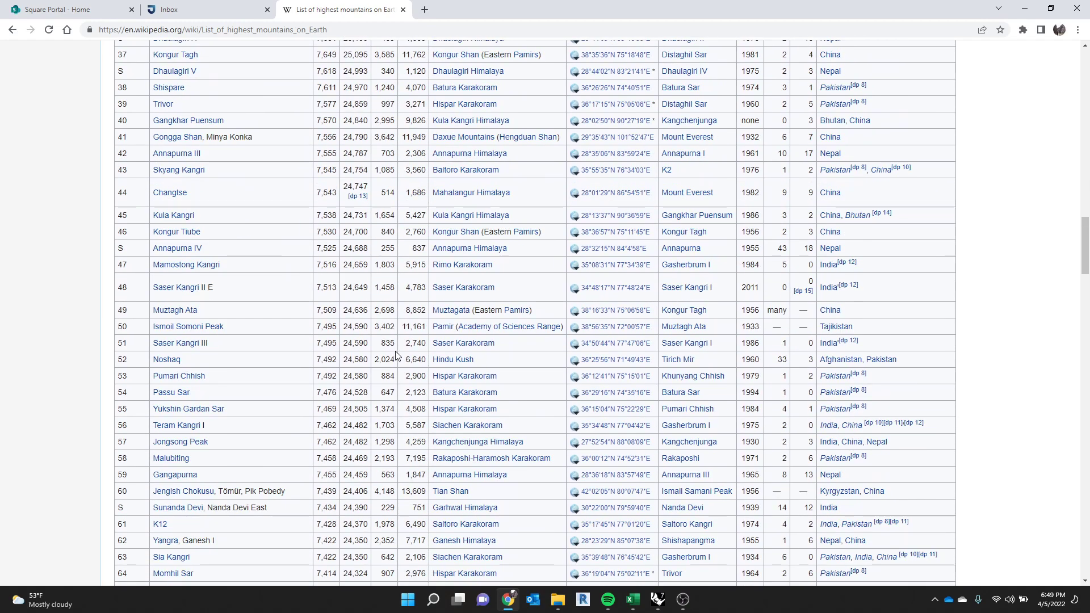
scroll(405, 363, up, 7)
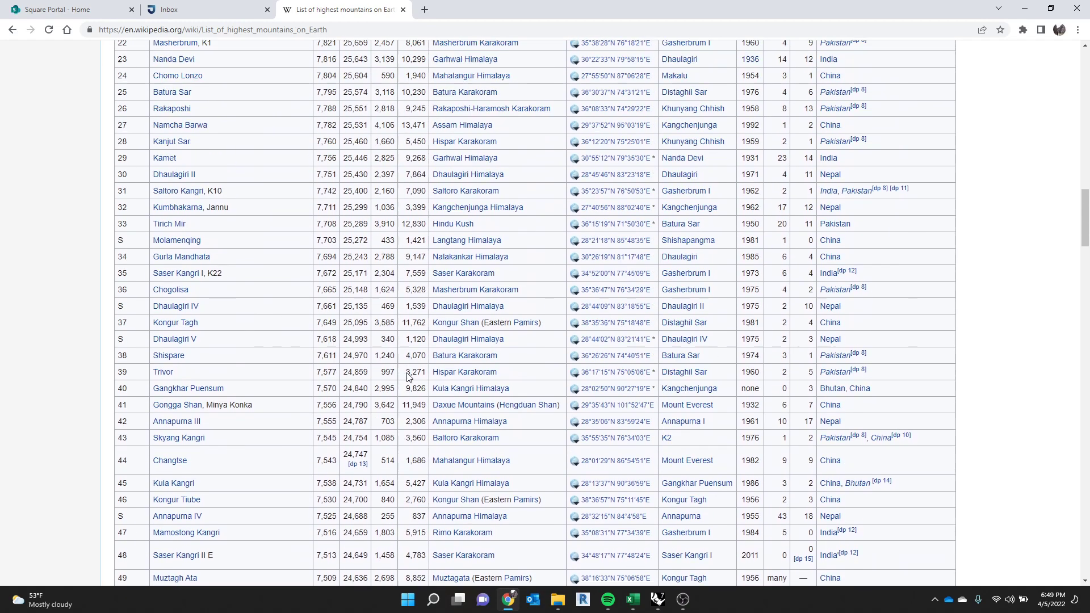
scroll(407, 377, up, 4)
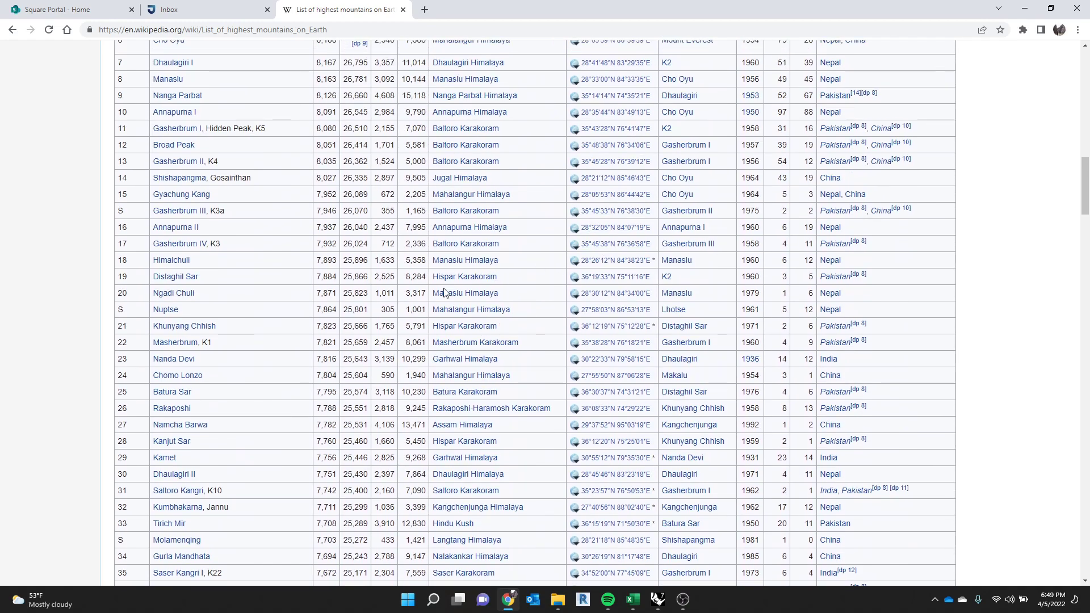
scroll(435, 289, up, 5)
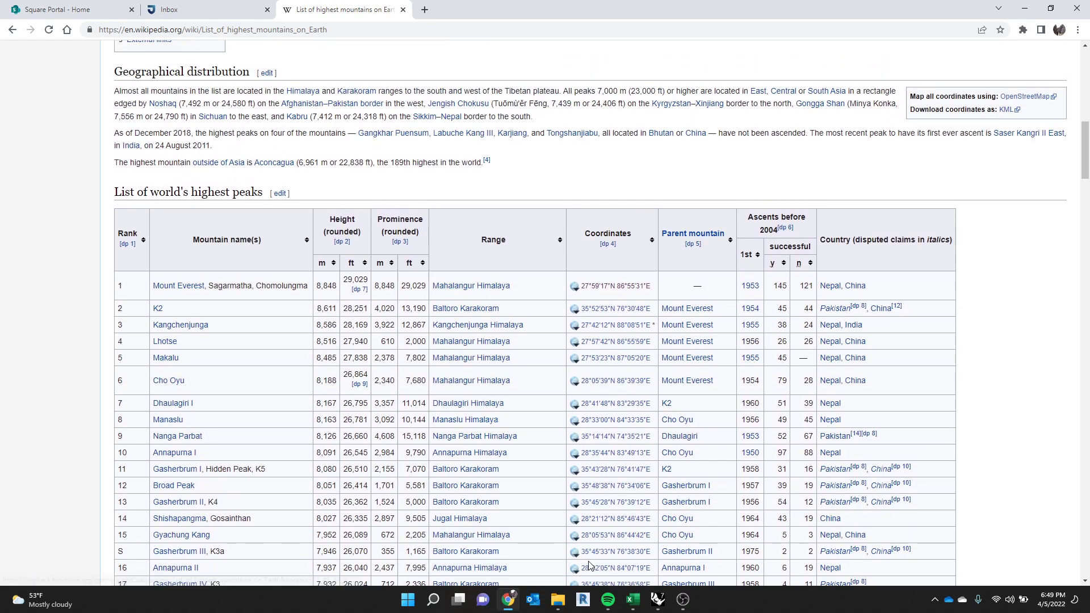
Switch to Excel and create a new blank workbook.
click(632, 601)
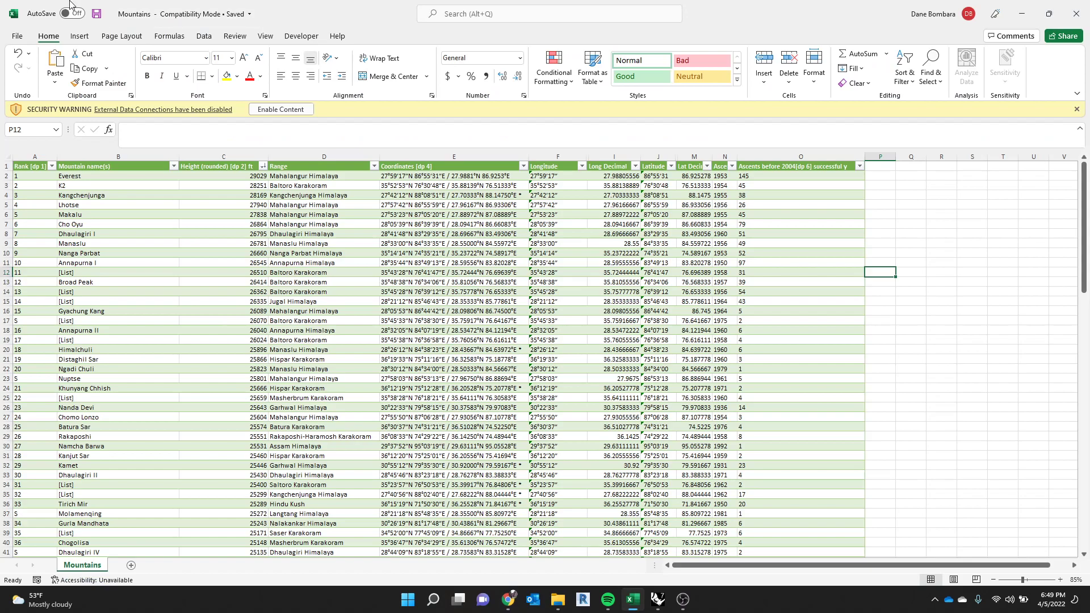
click(18, 37)
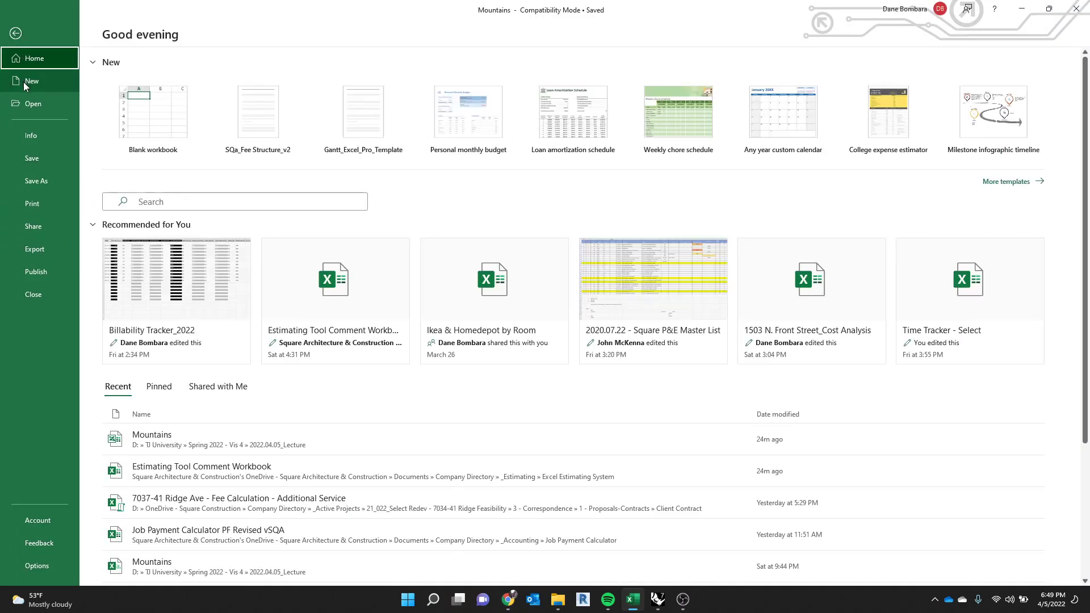
click(26, 81)
click(139, 119)
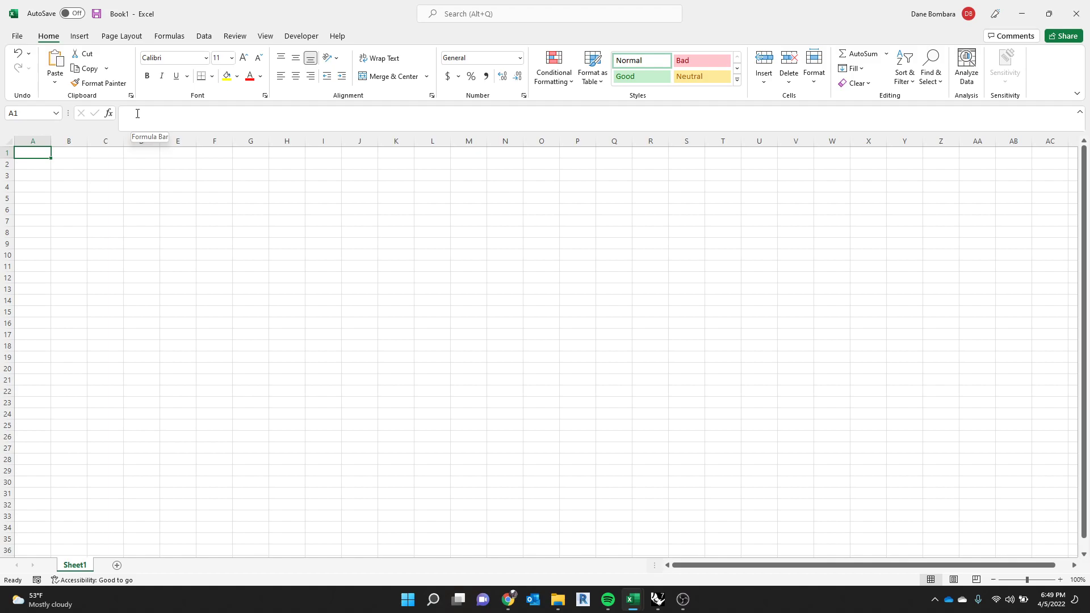
click(139, 236)
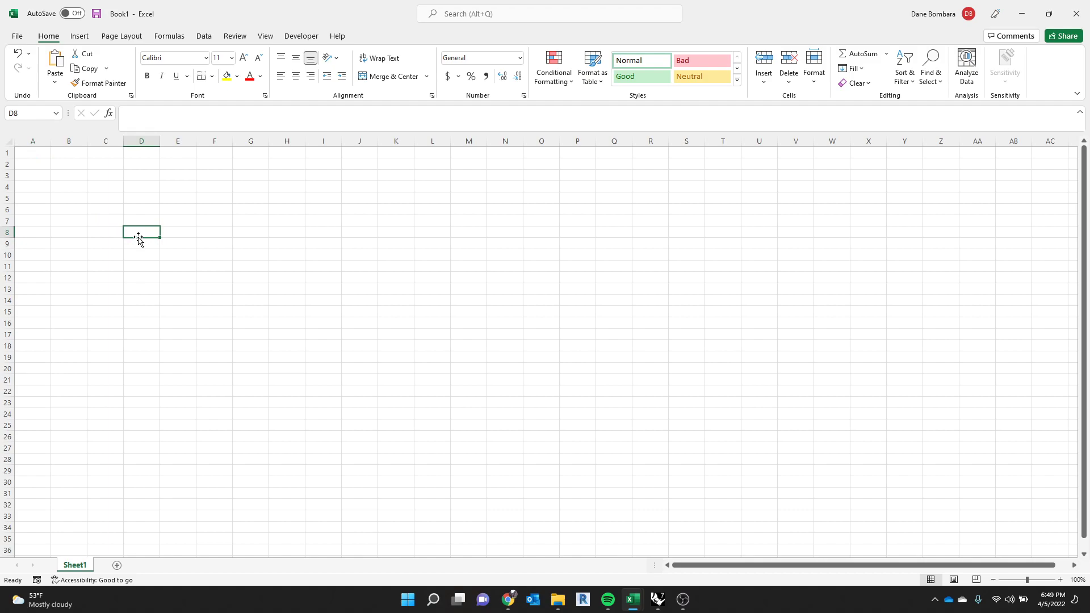
Start a data import from a web source in the blank workbook.
click(89, 42)
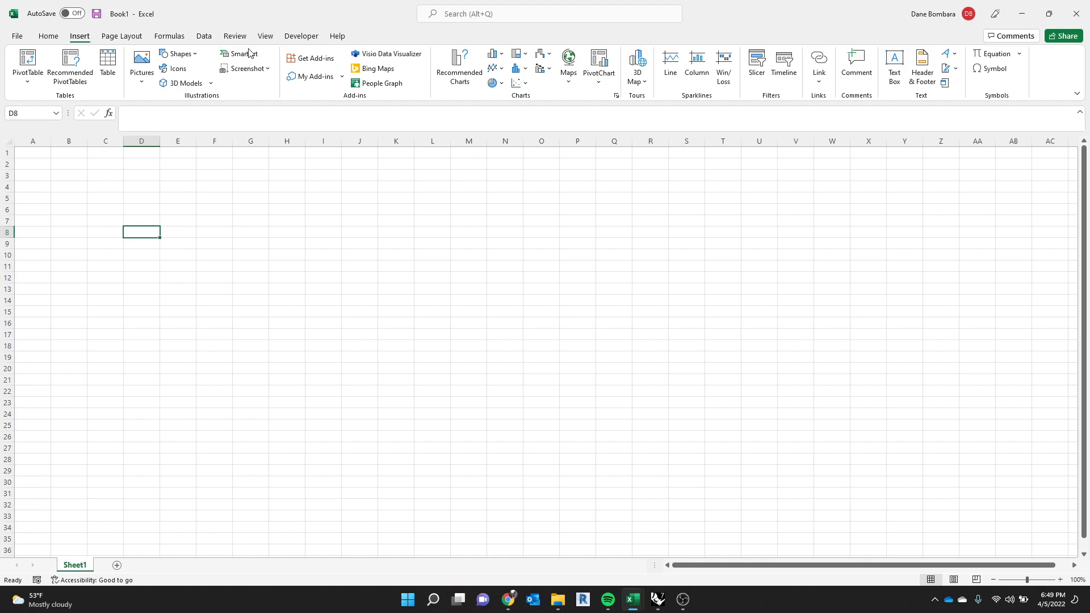
click(204, 36)
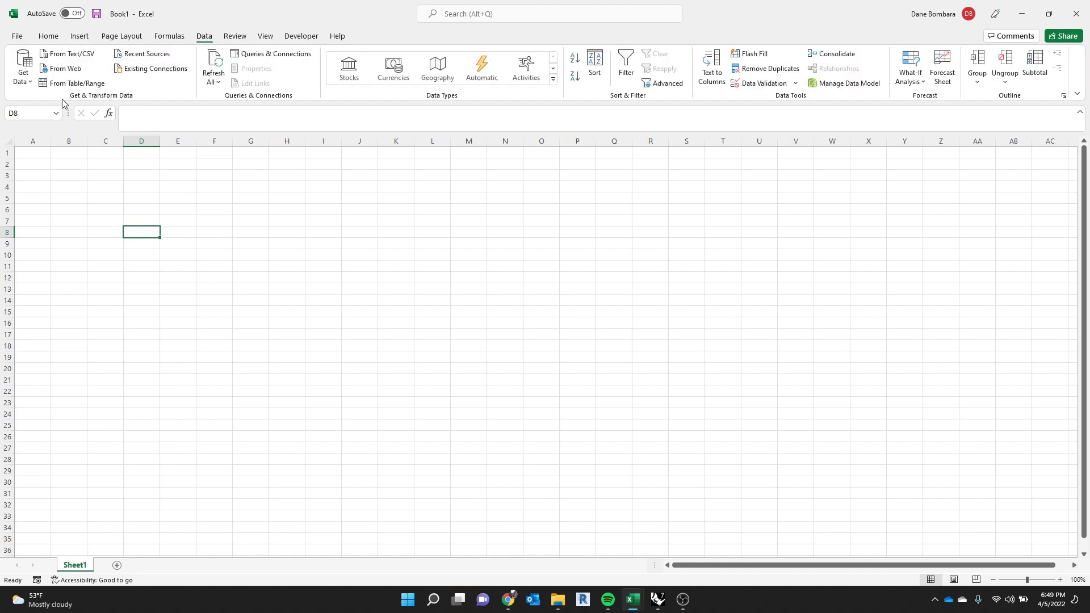
click(28, 84)
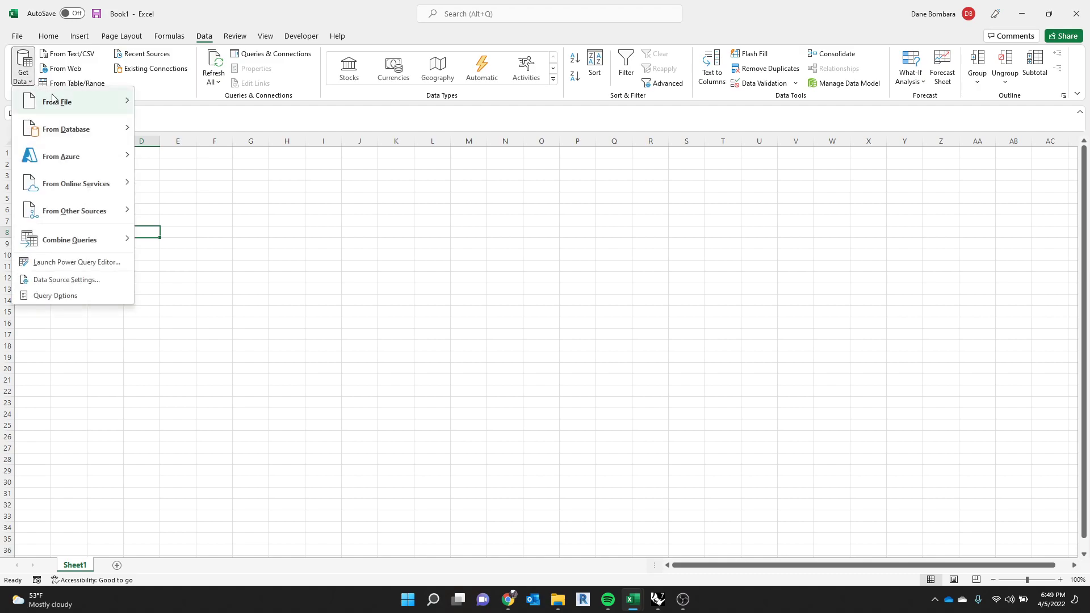
mouse_move(91, 185)
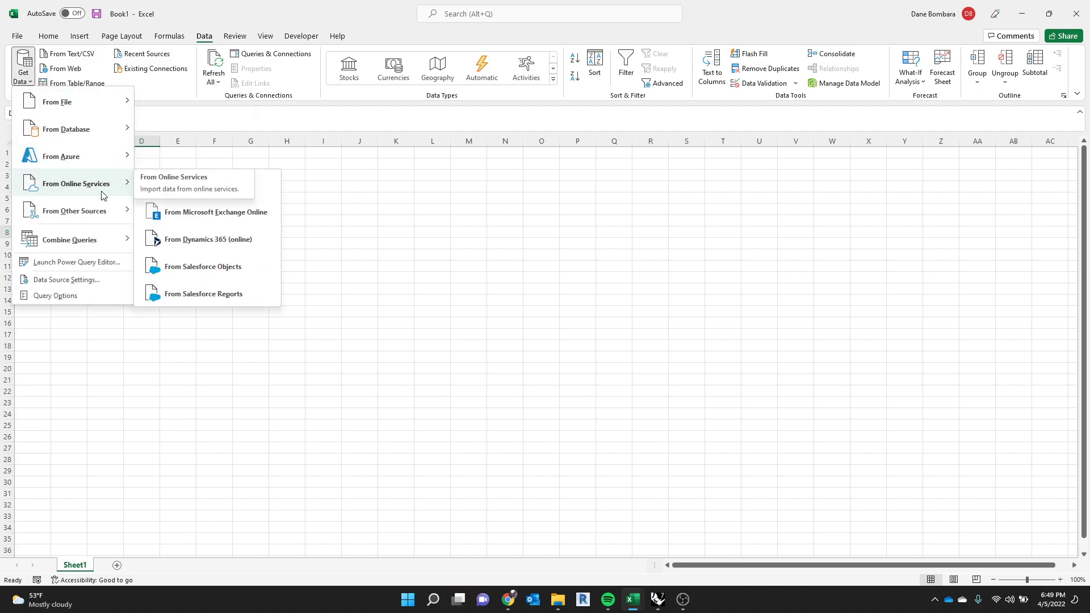
mouse_move(132, 90)
click(64, 68)
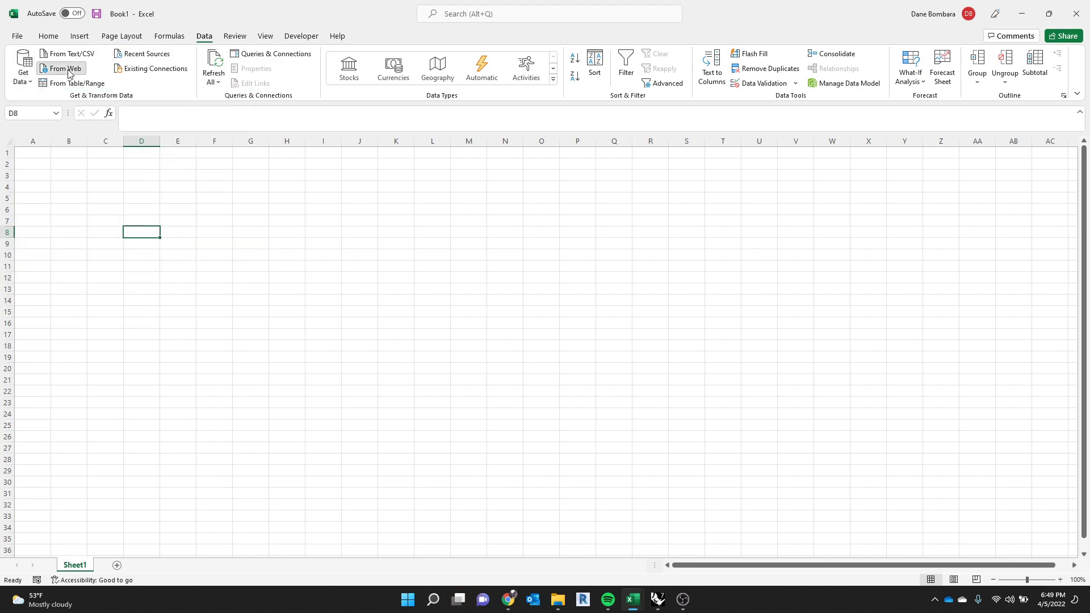
click(510, 600)
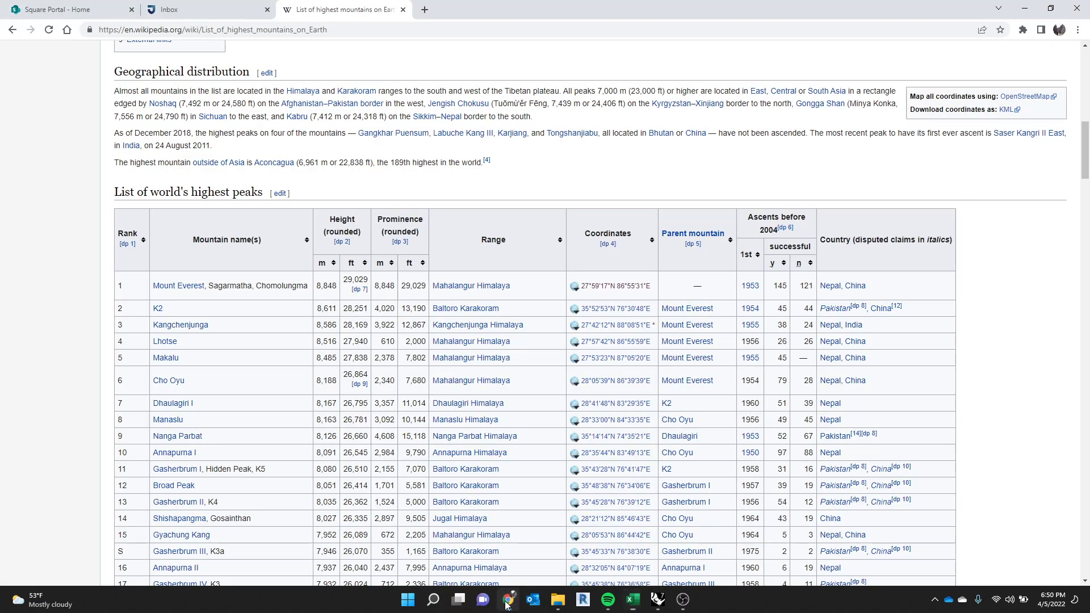
click(353, 29)
key(ctrl+c)
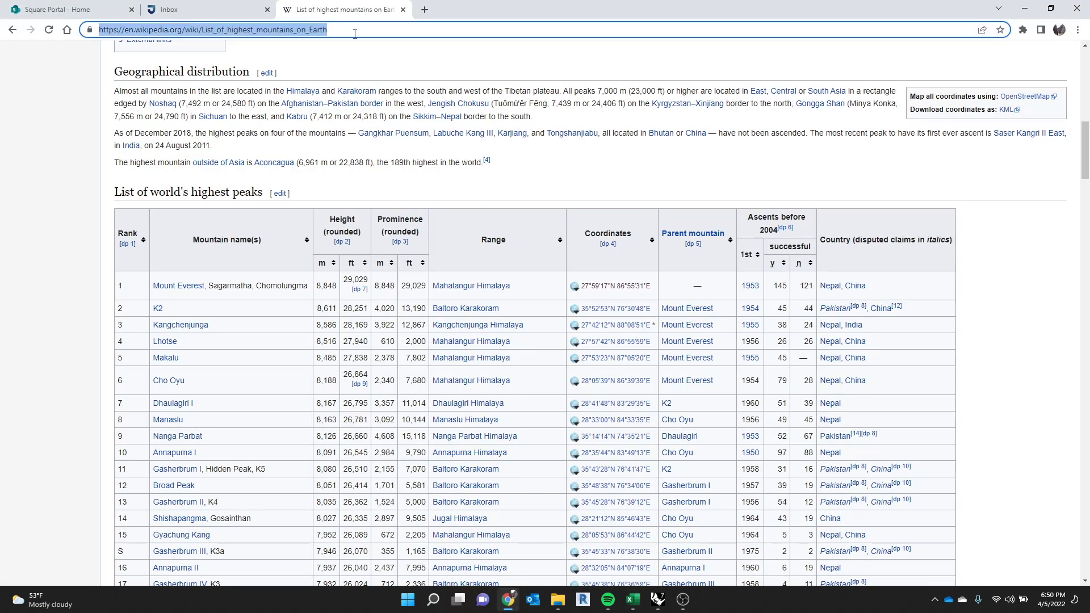
mouse_move(629, 605)
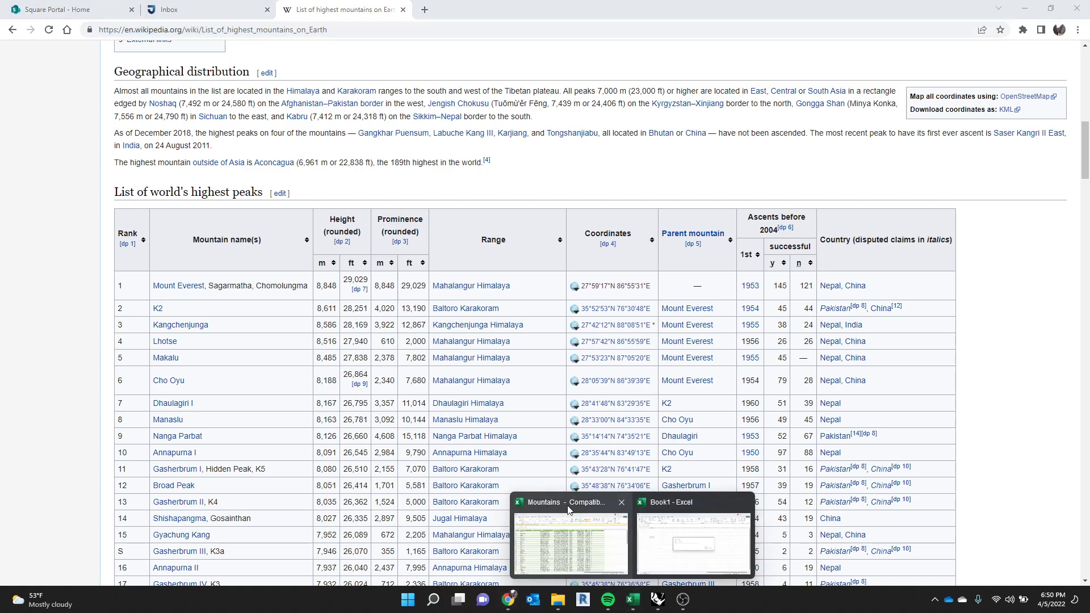
click(695, 534)
key(ctrl+v)
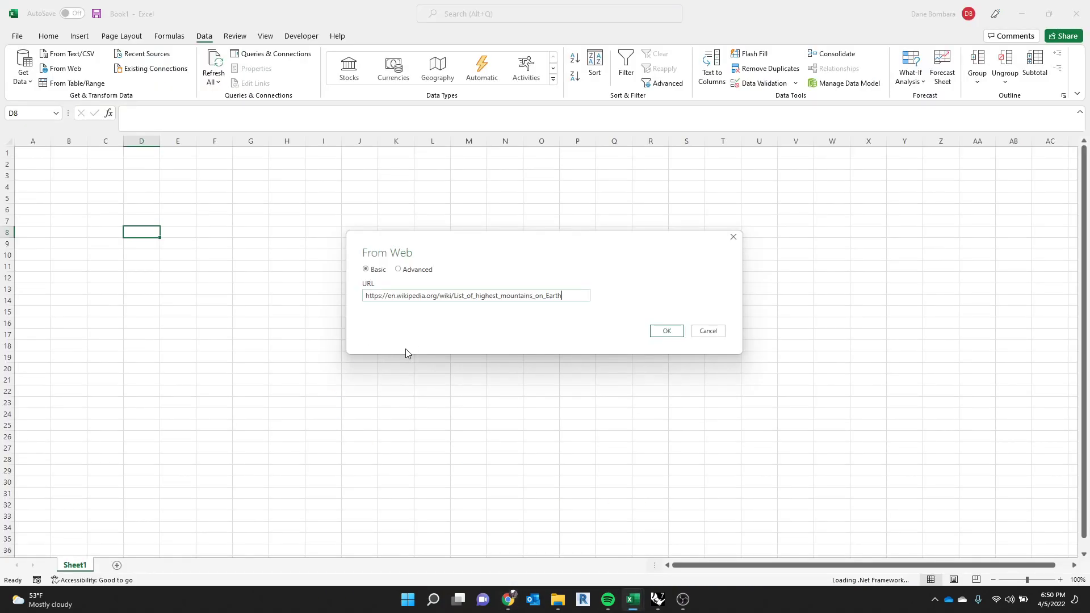
click(670, 332)
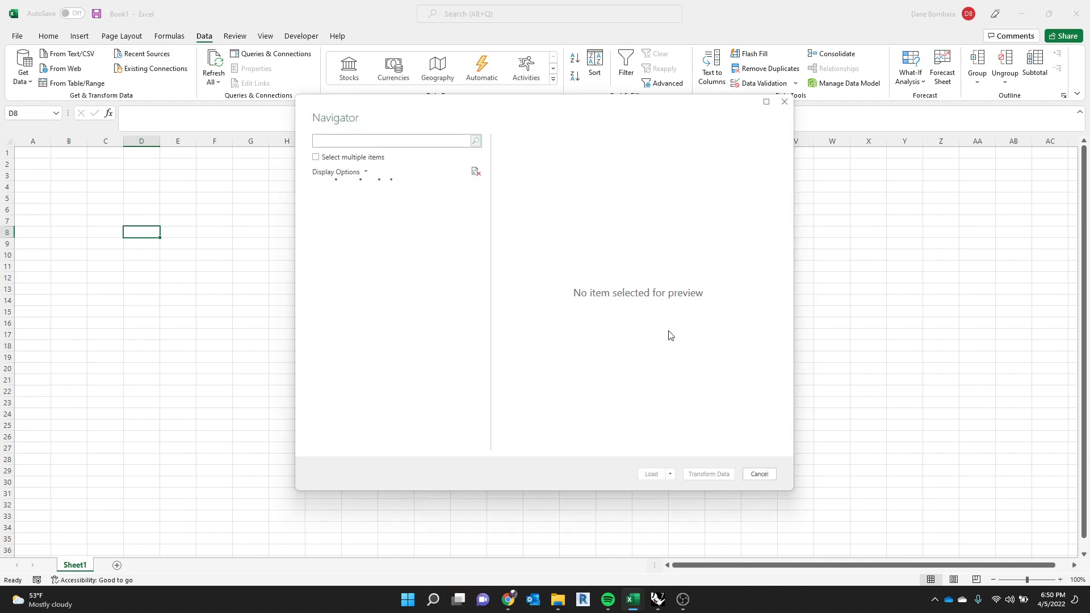
click(430, 223)
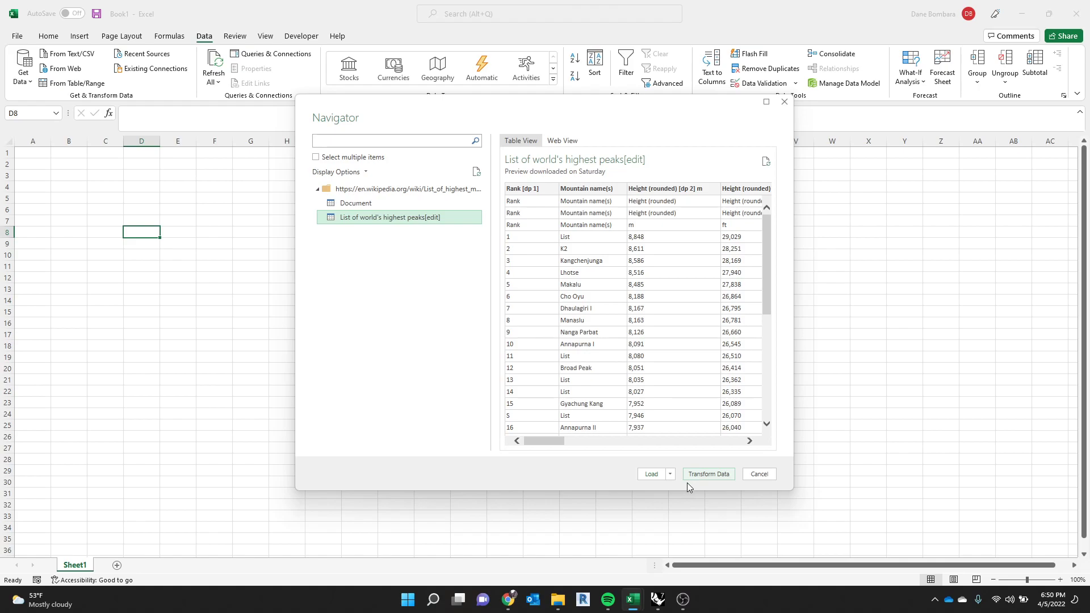
click(651, 475)
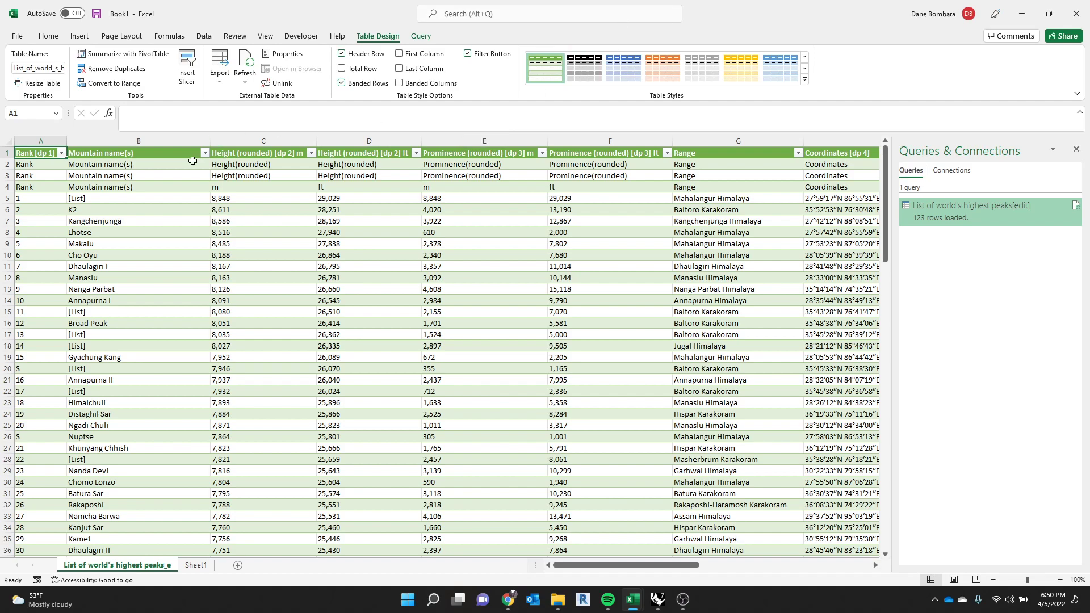
Close the workbook containing the imported peaks table without saving it.
click(1071, 22)
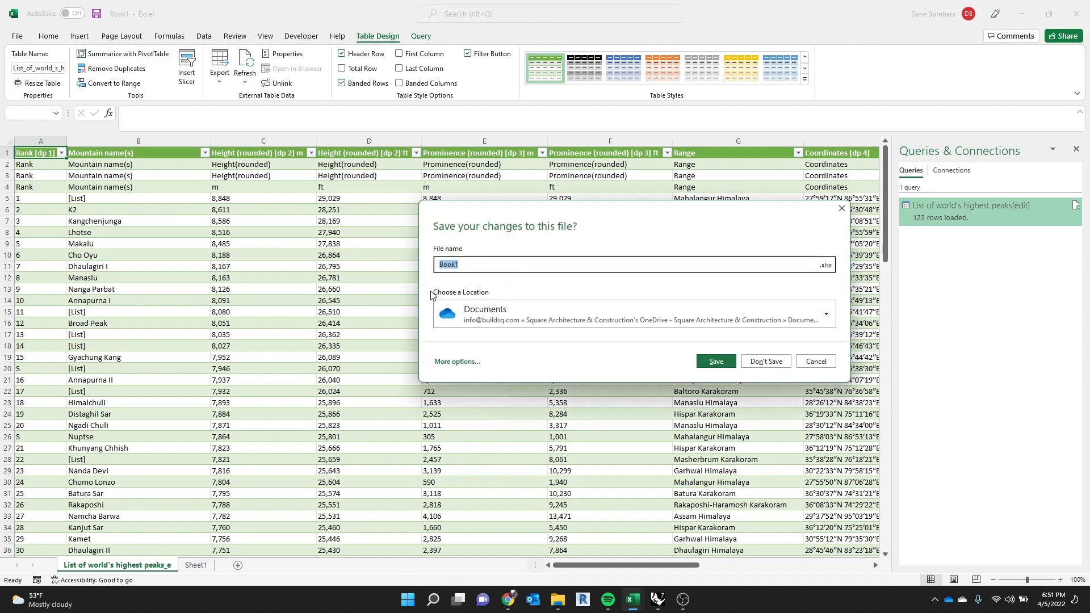
click(746, 365)
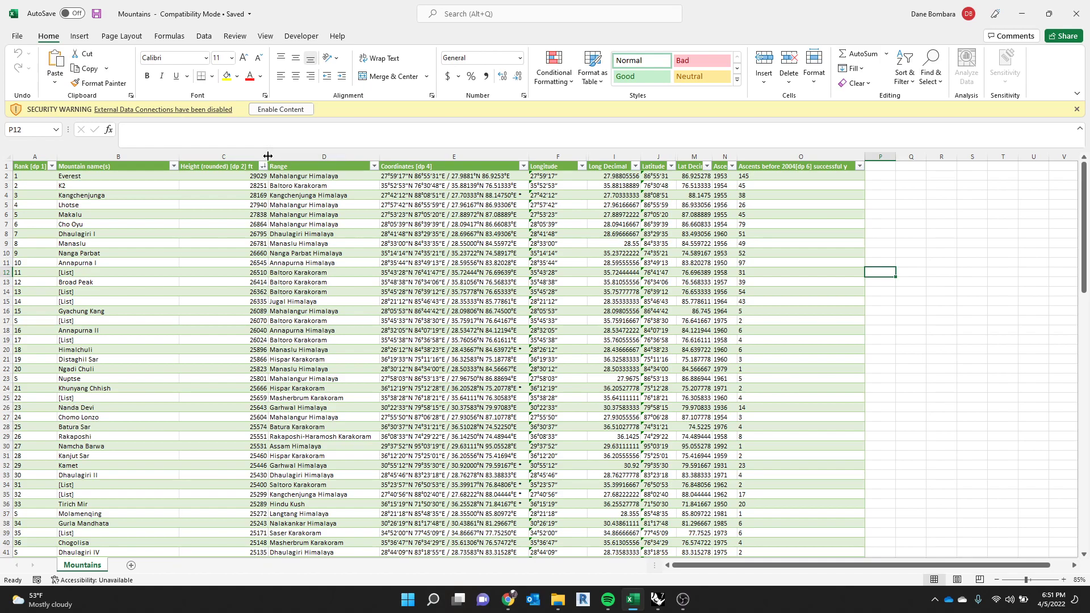
Narrow the "Height (rounded)" column and the "Ascents before 2004" column in the Mountains table.
drag(267, 156, 237, 157)
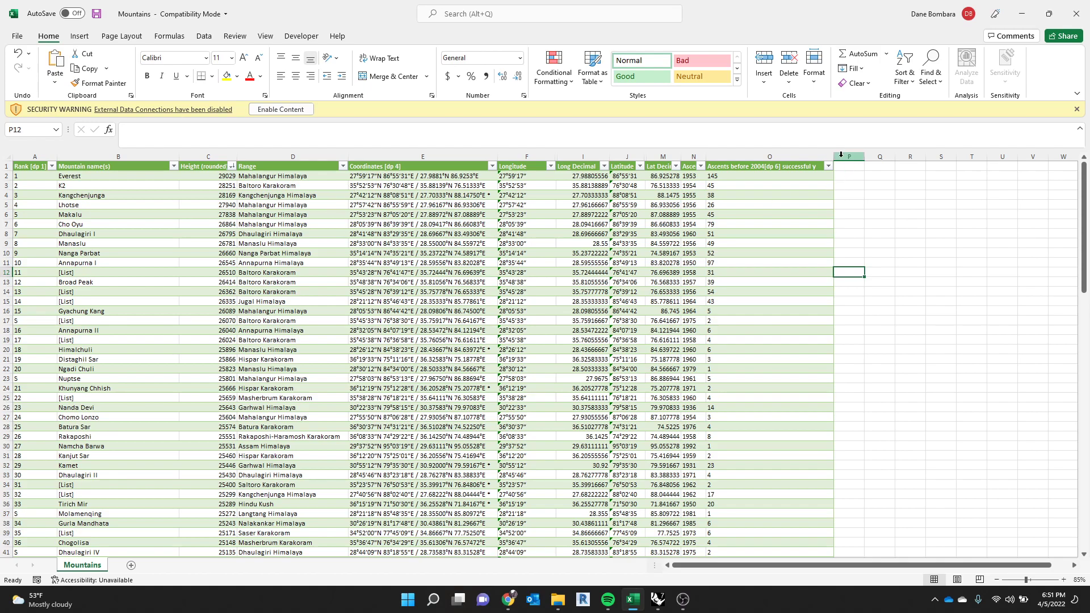
drag(834, 157, 758, 154)
click(901, 227)
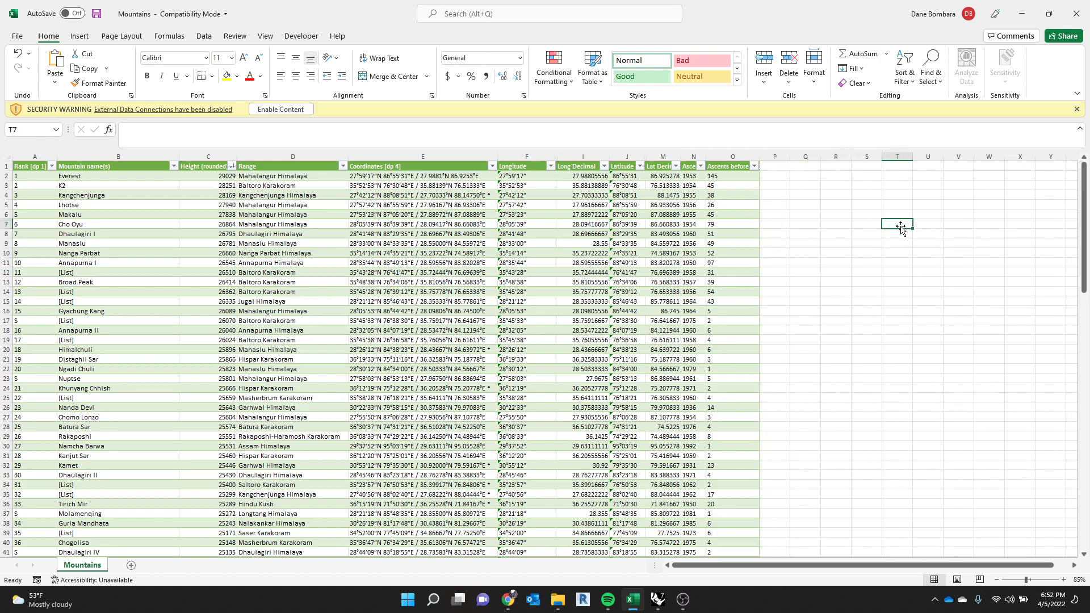
click(860, 366)
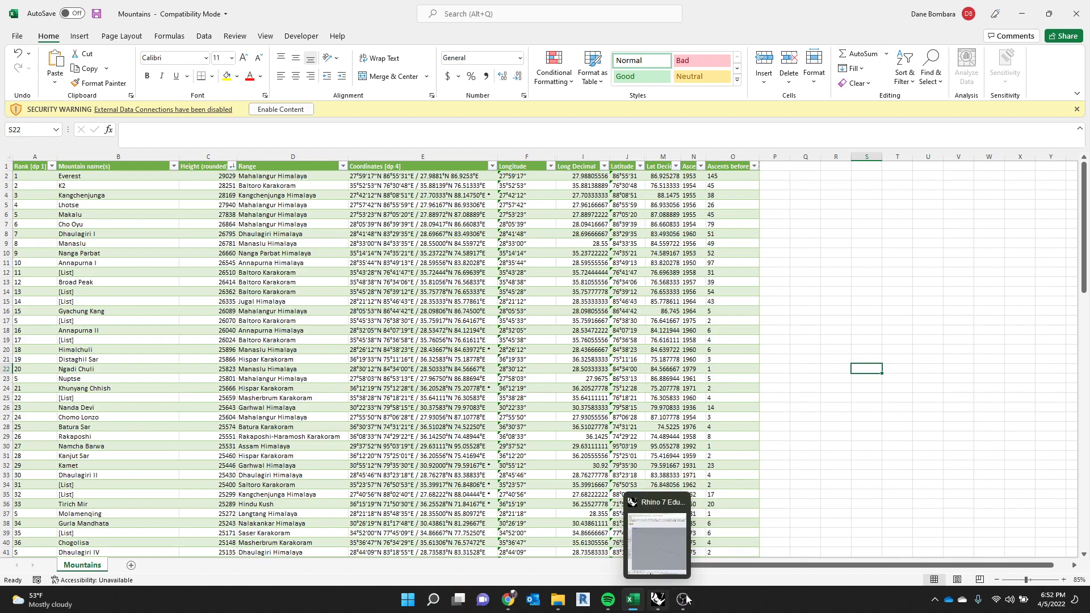
Switch to Rhino with Grasshopper and add an Excel Reader component to the empty canvas.
click(658, 599)
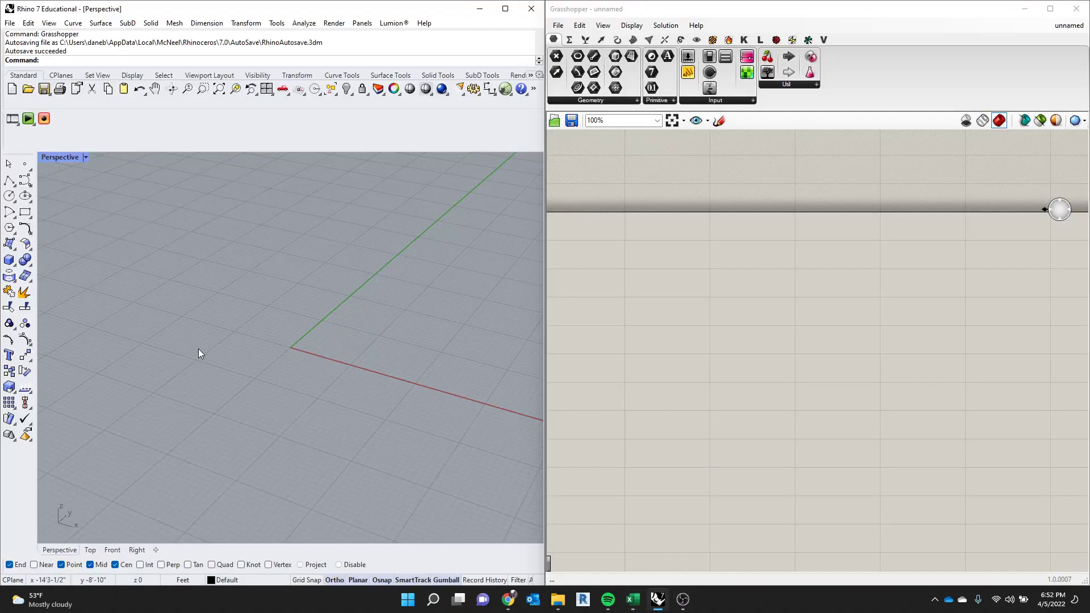
click(648, 284)
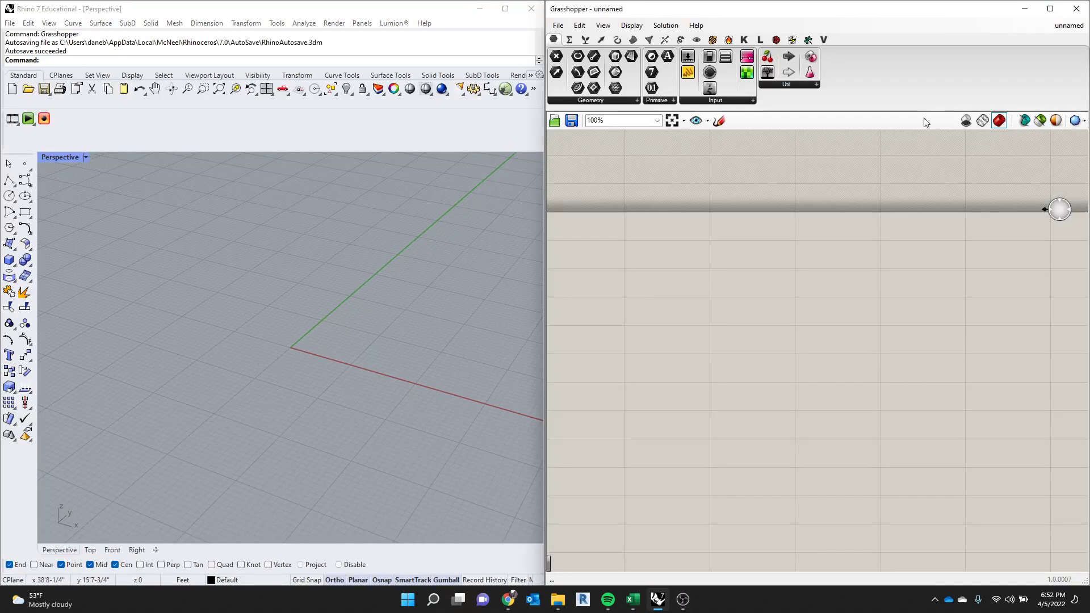
scroll(873, 138, down, 1)
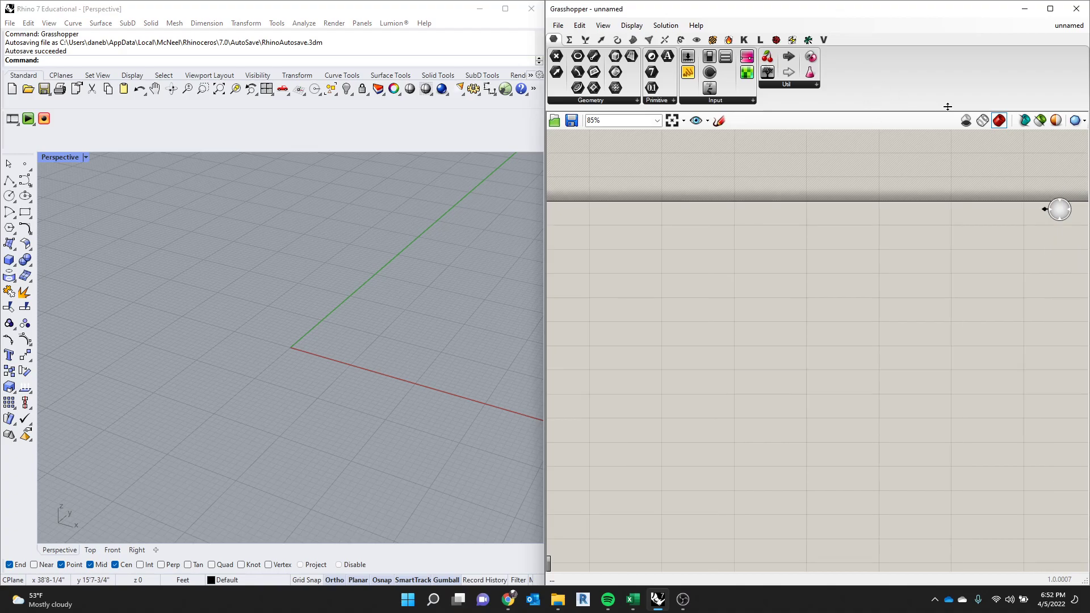
scroll(352, 247, down, 1)
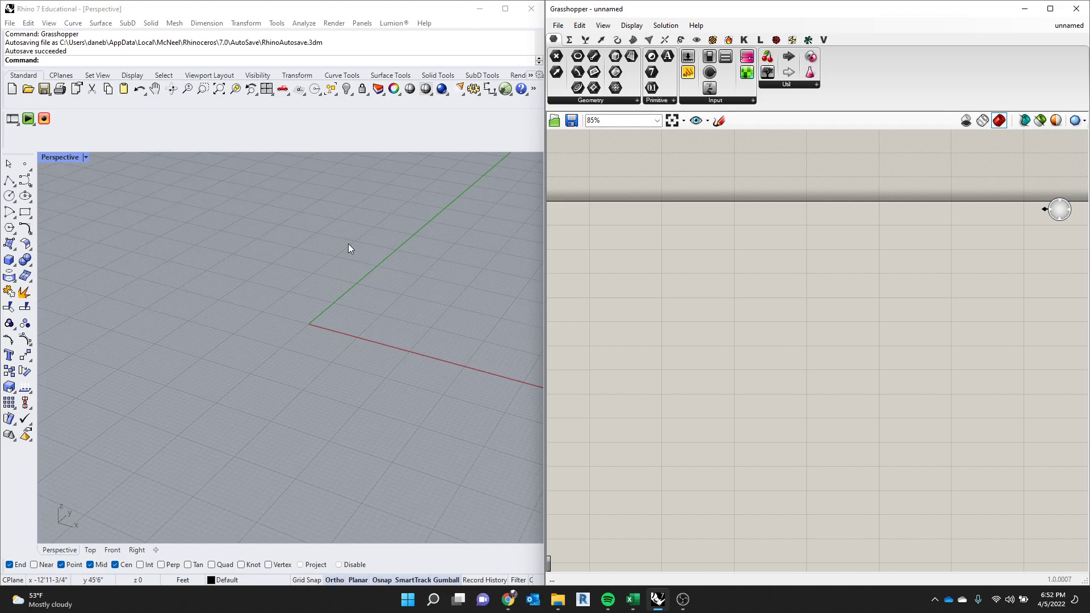
scroll(749, 287, down, 4)
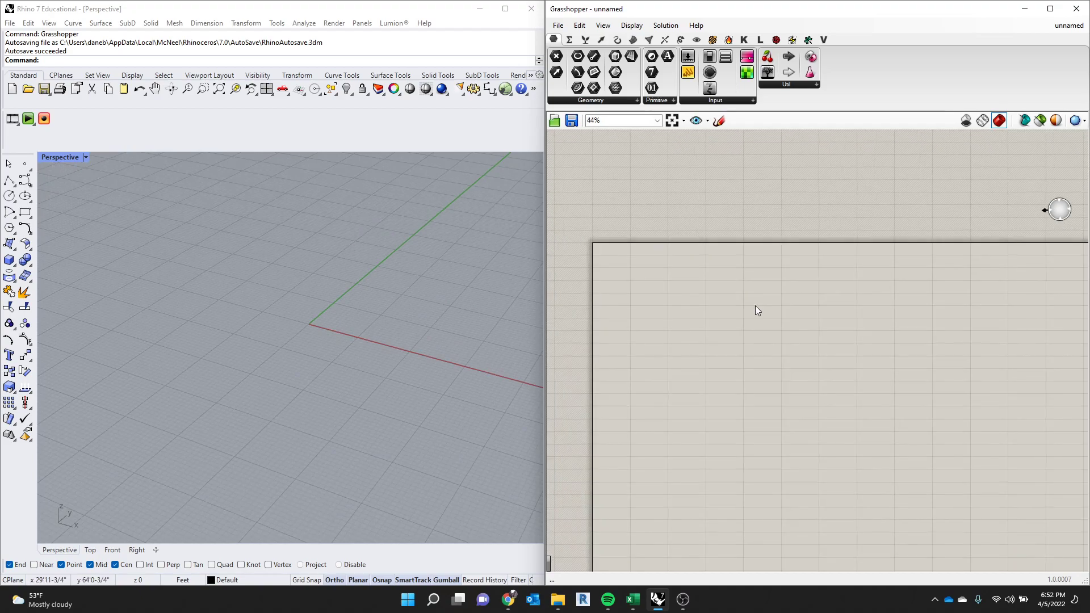
scroll(687, 253, up, 2)
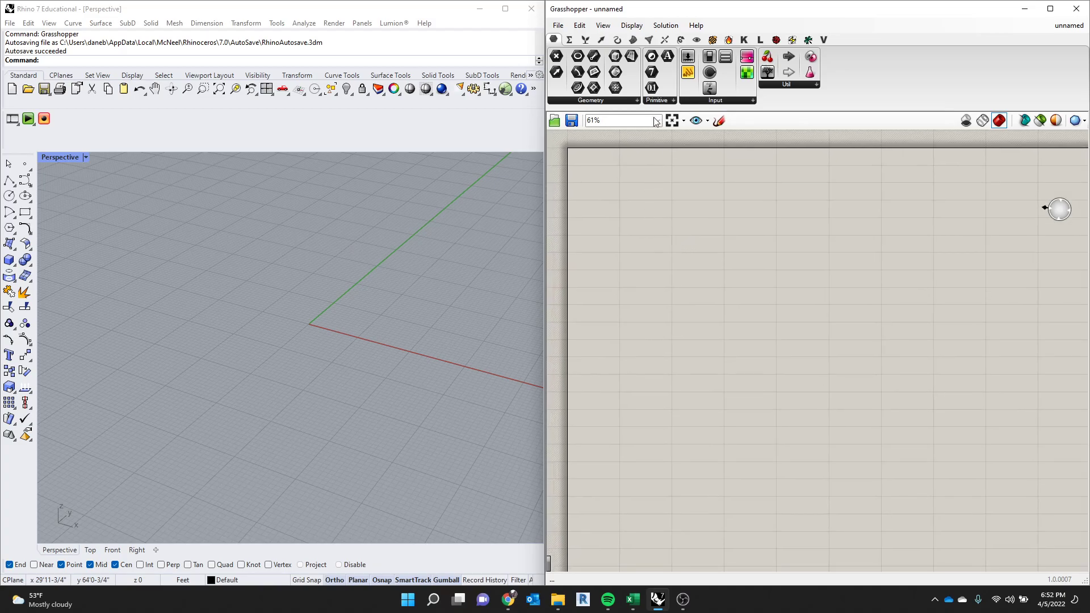
double_click(645, 220)
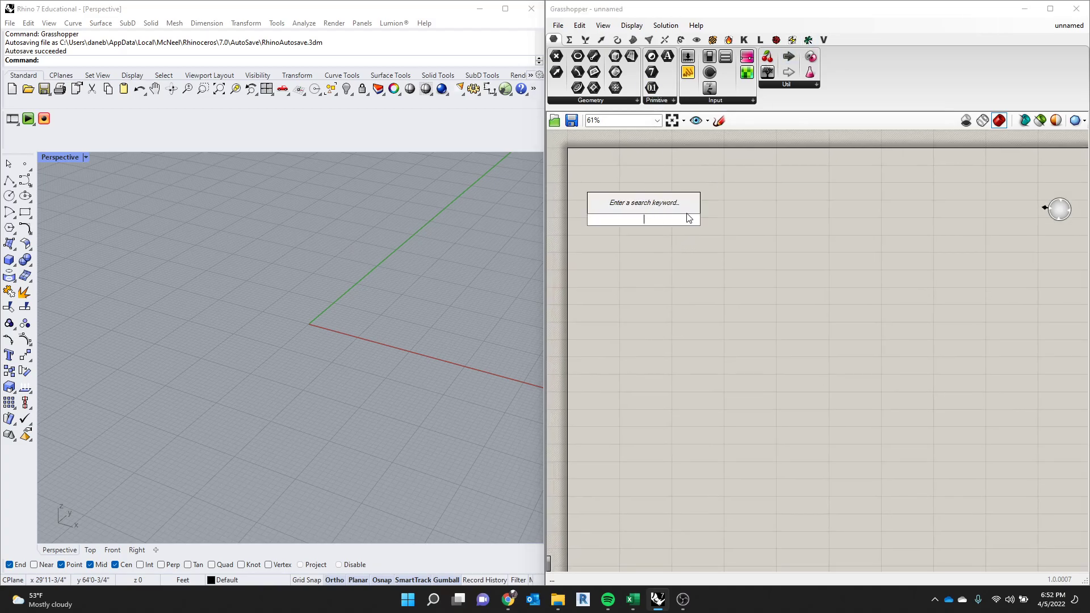
text(exc)
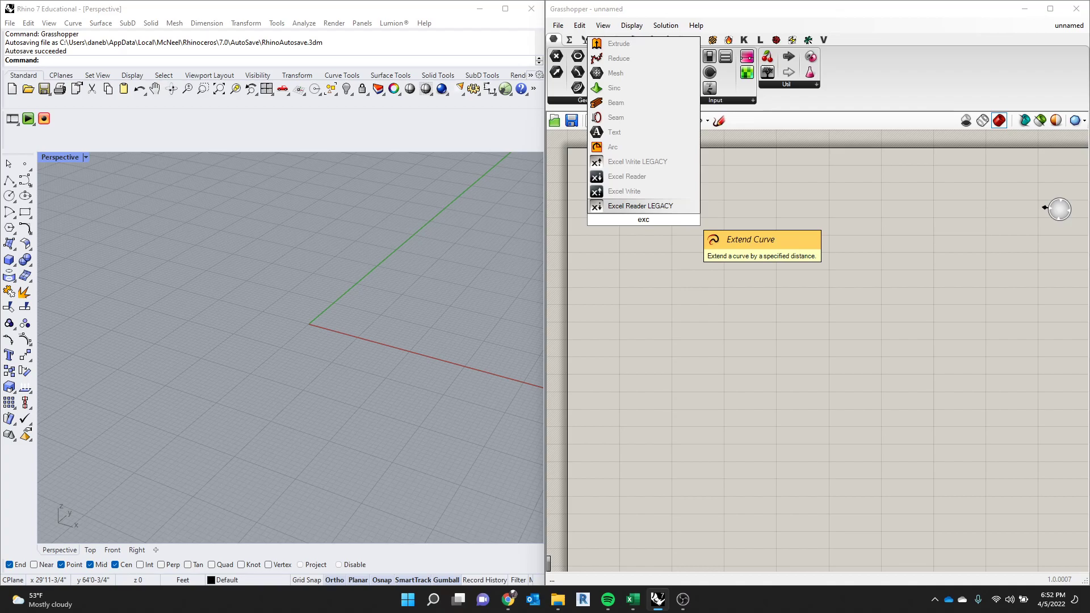
text(l)
key(BackSpace)
text(e)
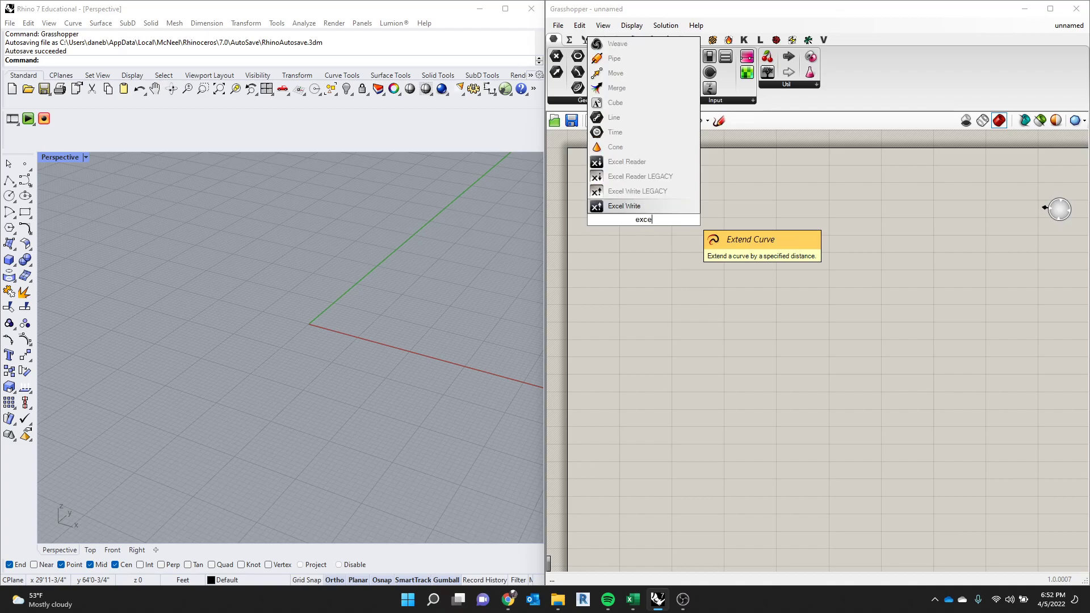
click(630, 163)
drag(644, 219, 772, 265)
scroll(773, 265, up, 3)
middle_click(774, 265)
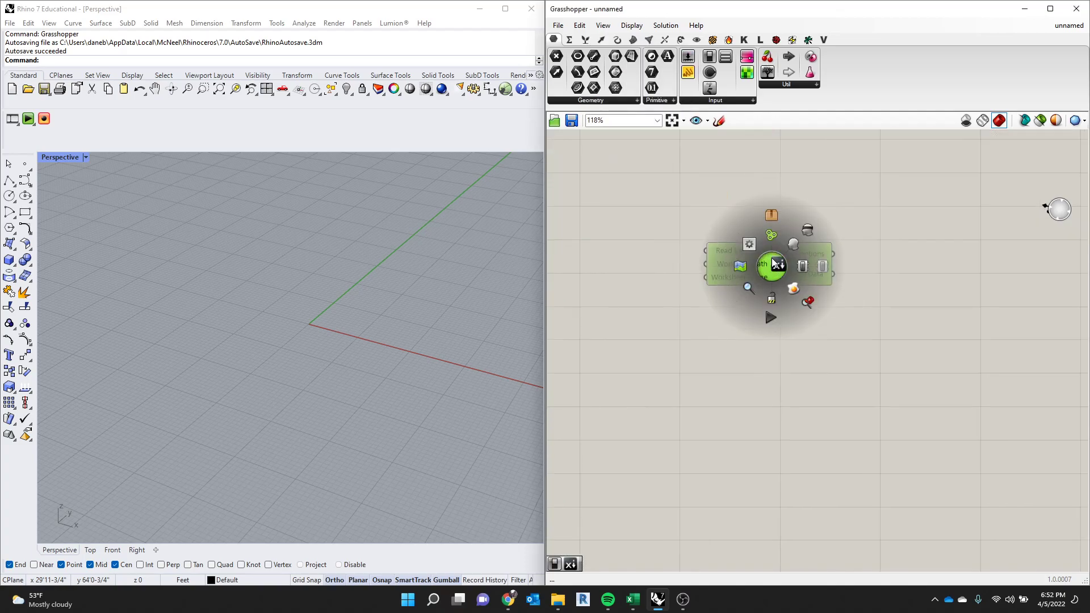
scroll(765, 287, up, 2)
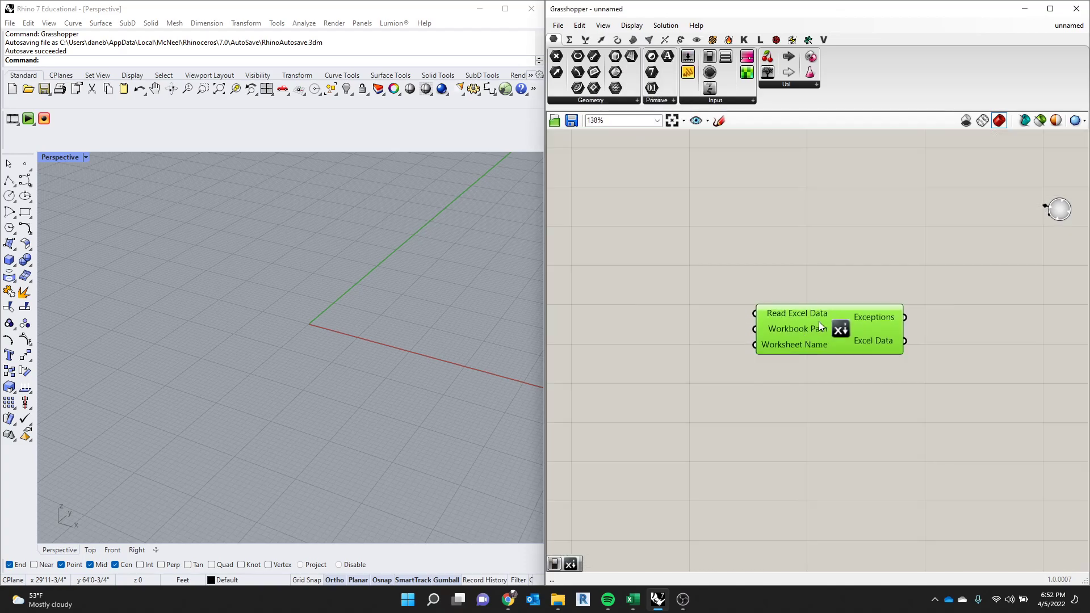
drag(812, 335, 813, 340)
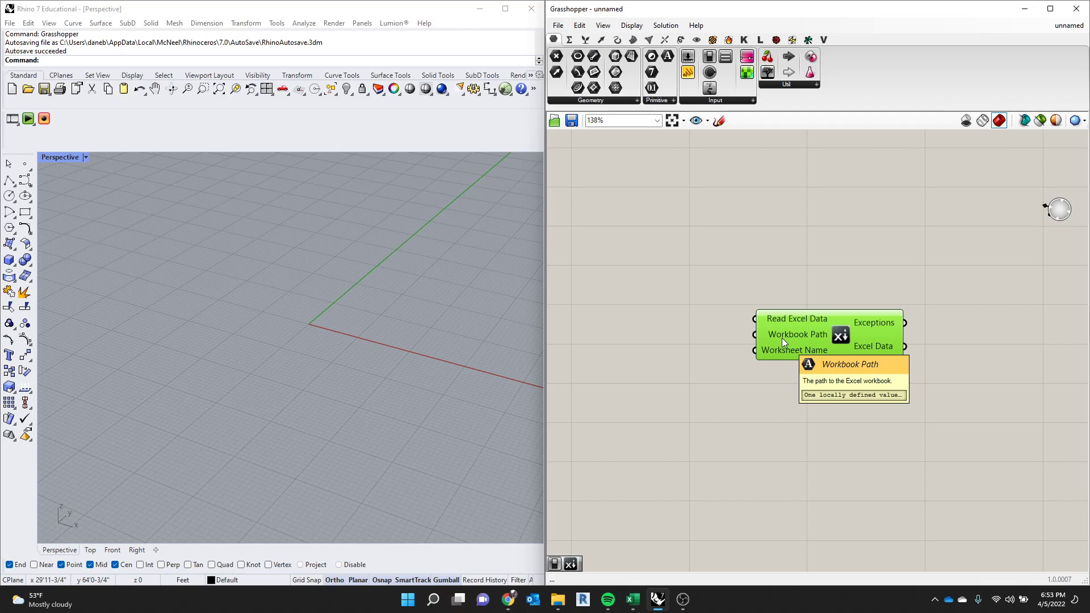
Add a File Path parameter beside the Excel Reader and start choosing one existing file for it.
double_click(646, 340)
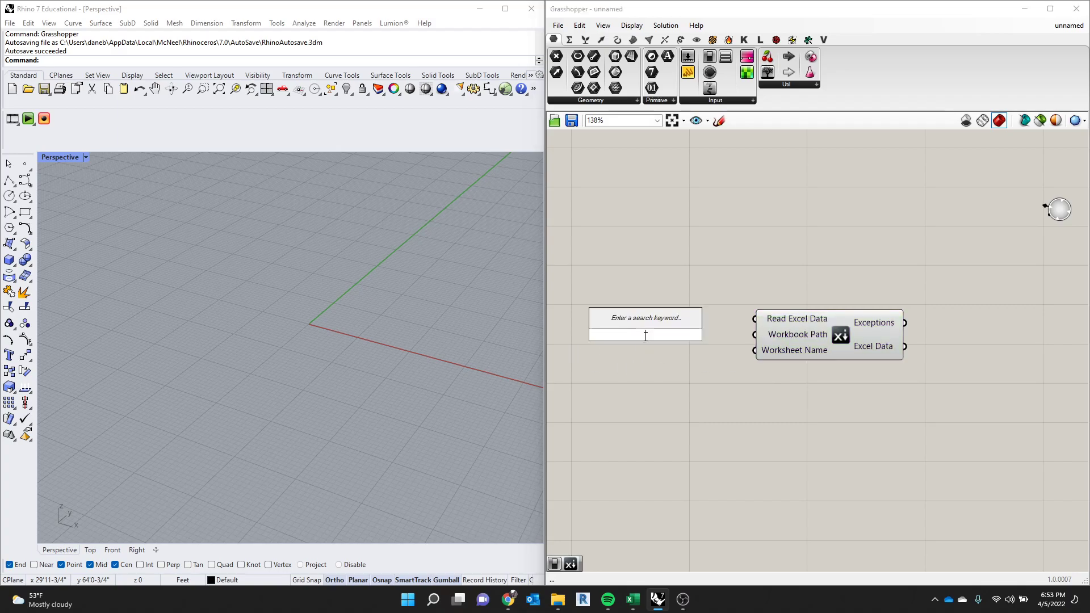
text(filepath)
click(680, 322)
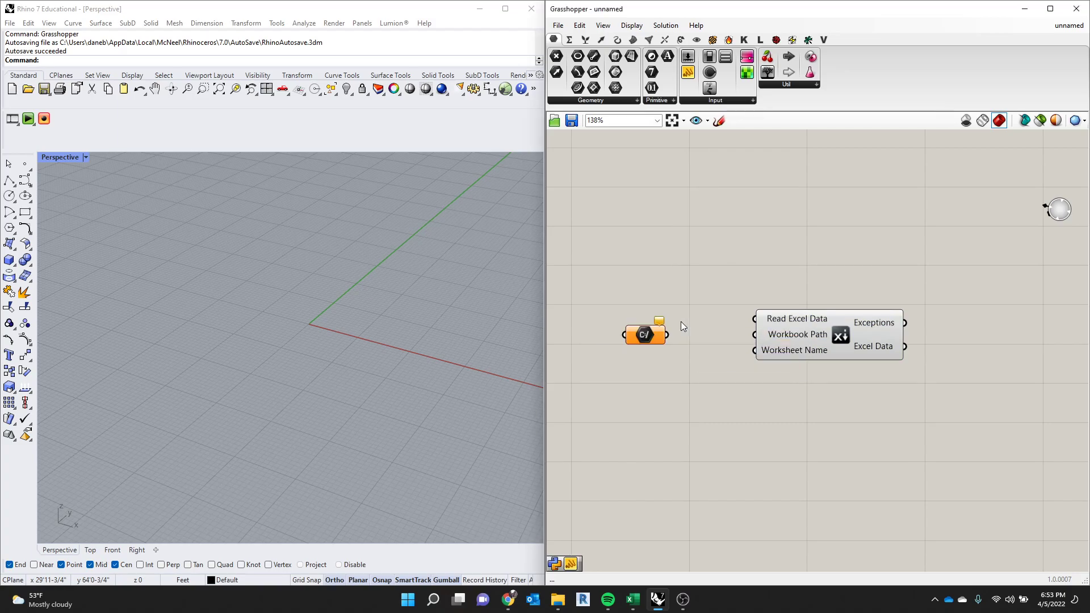
drag(645, 338, 656, 345)
right_click(656, 343)
click(740, 471)
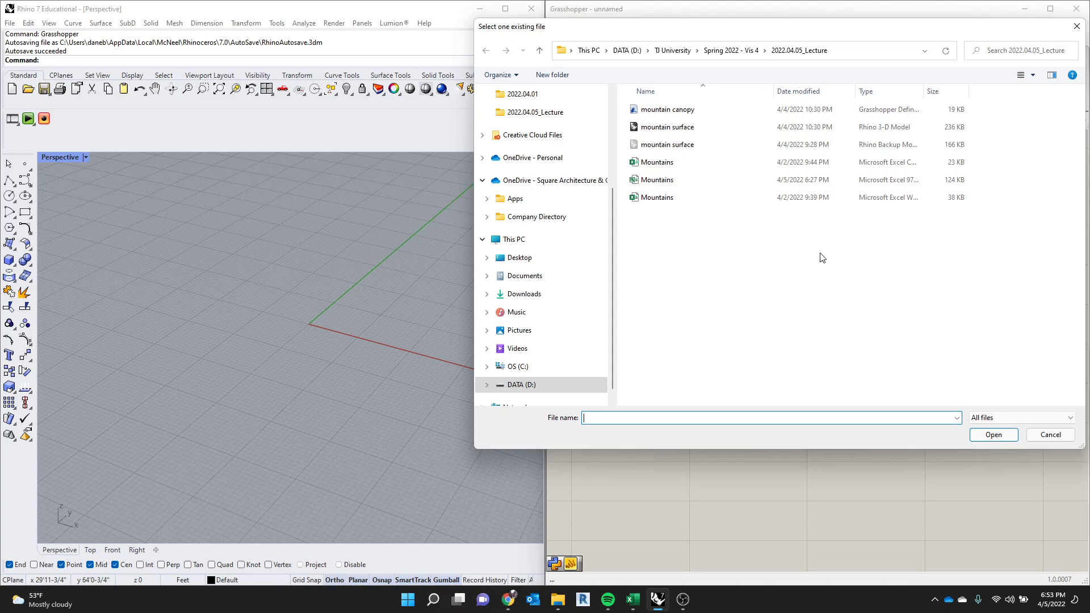
Examine the file properties of the Mountains file listed as Microsoft Excel Worksheet.
drag(924, 90, 1018, 102)
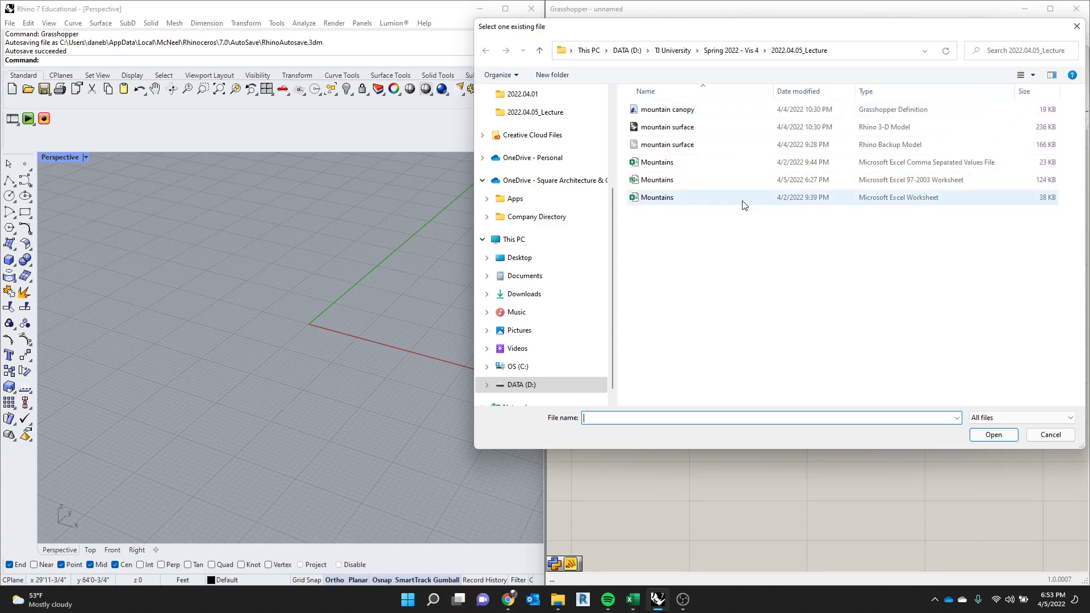
double_click(656, 198)
right_click(656, 199)
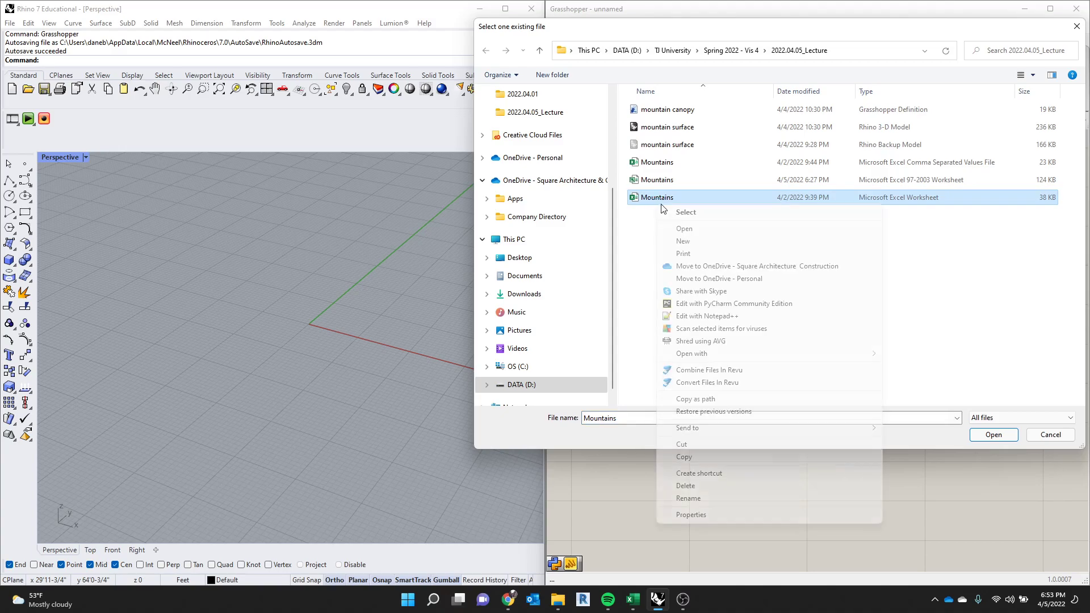
click(693, 517)
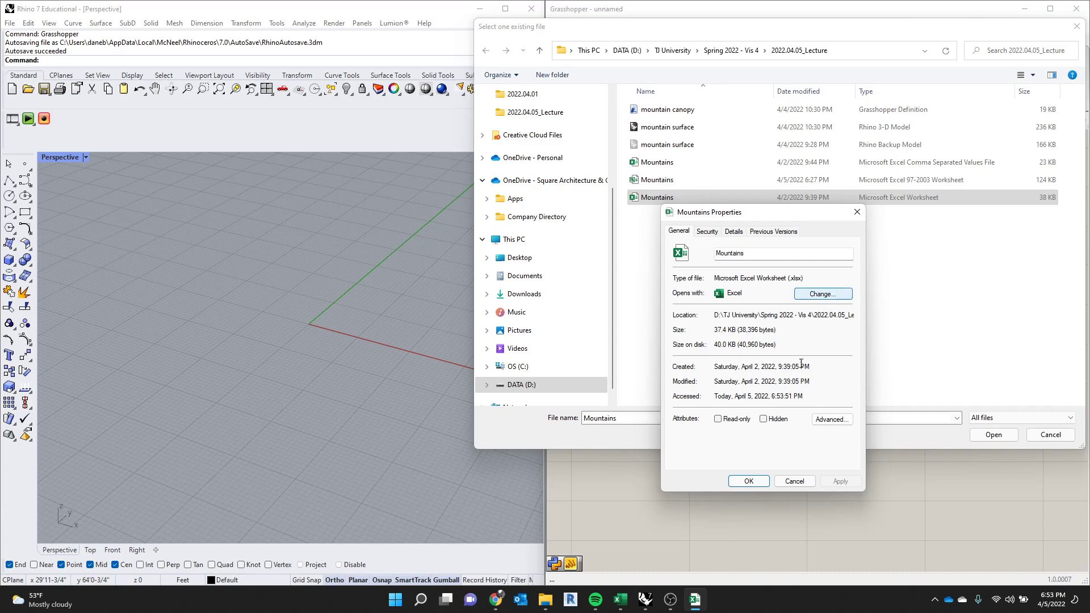
click(795, 482)
Check the properties of the Mountains Excel 97-2003 Worksheet and set it as the File Path's file.
click(659, 182)
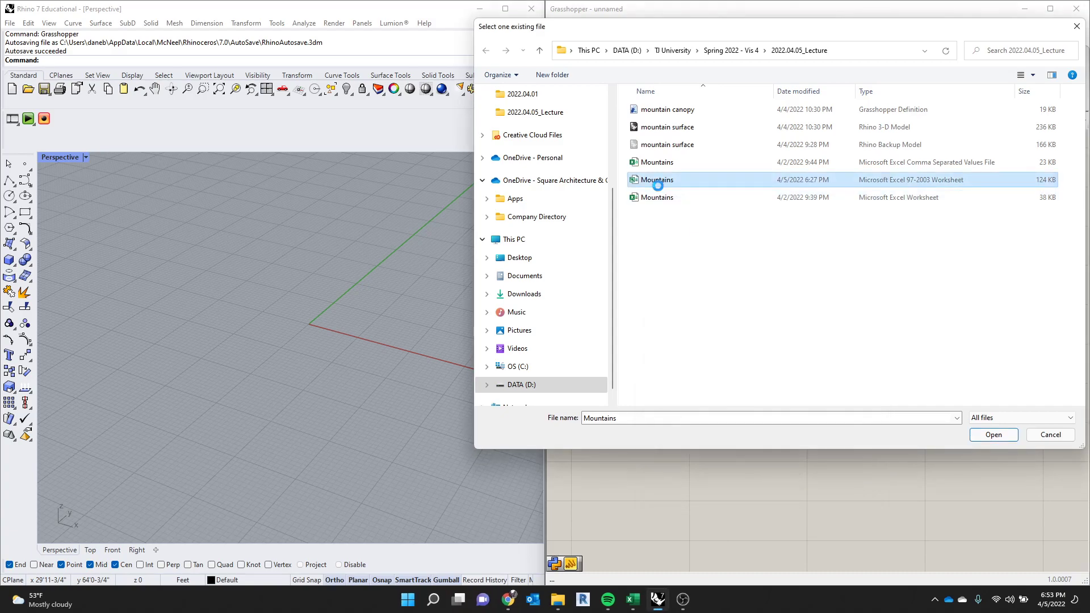
right_click(659, 185)
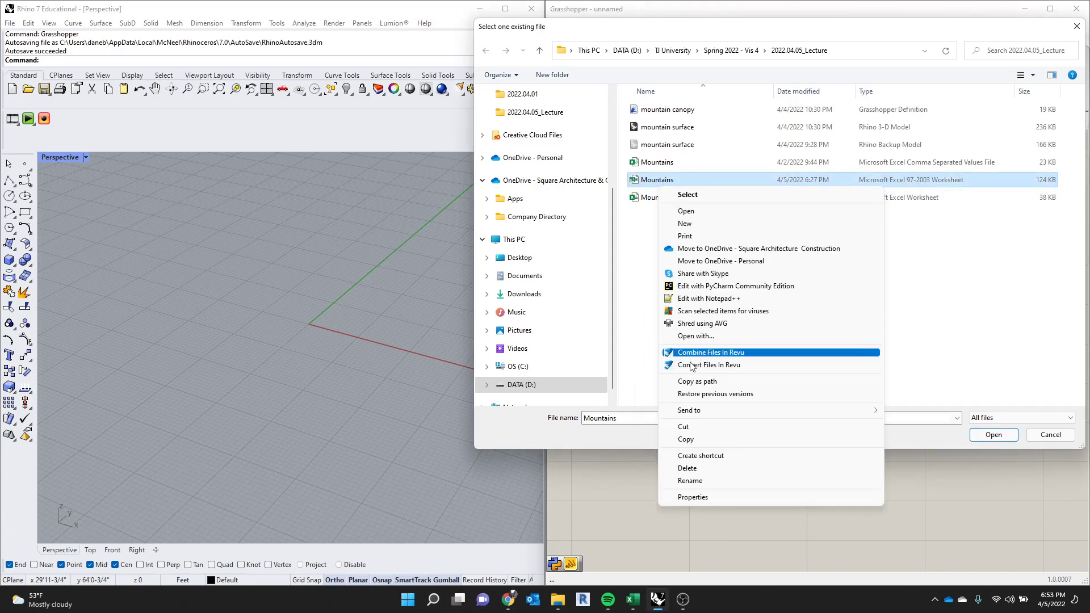
click(701, 498)
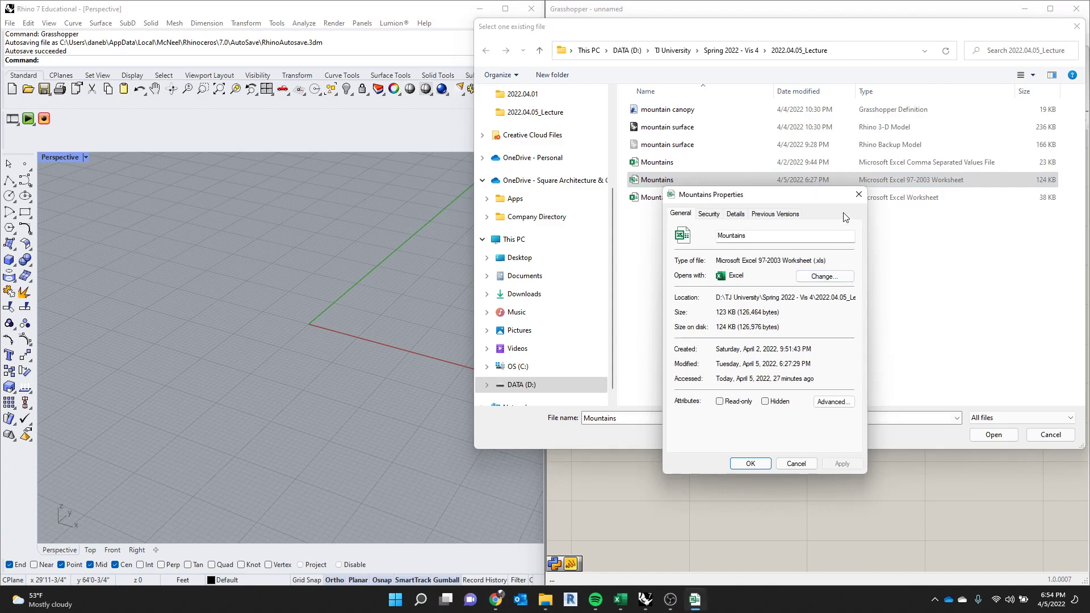
click(858, 196)
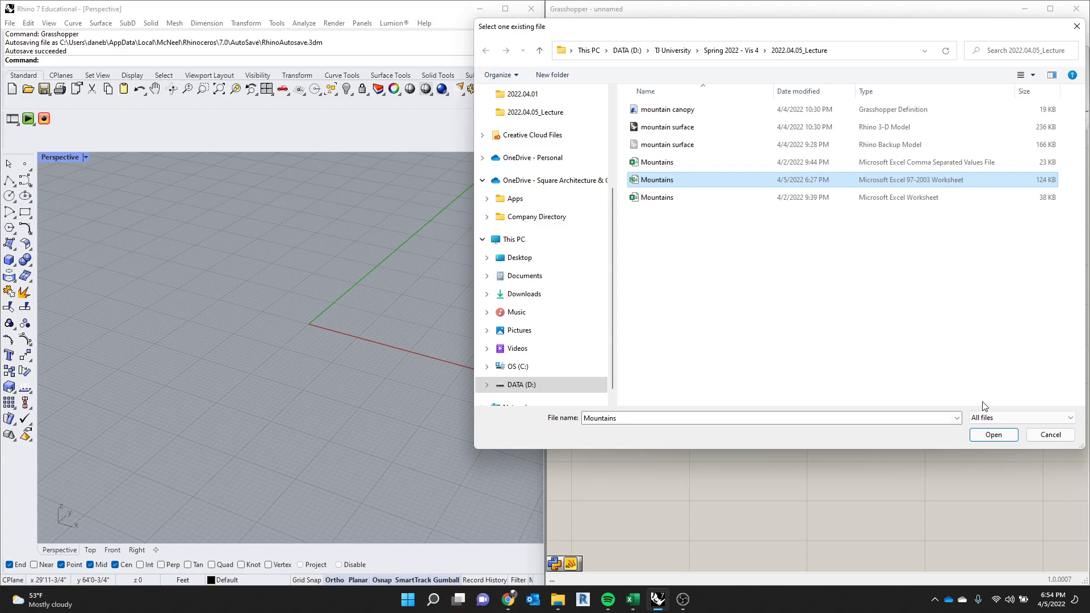
click(994, 435)
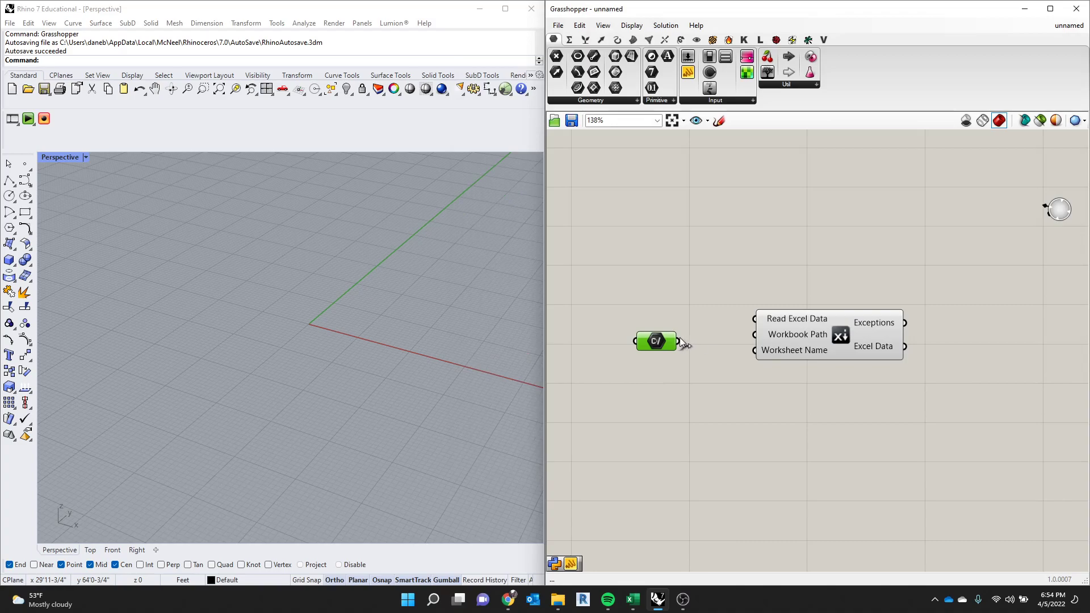
Connect the File Path parameter to the Excel Reader's Workbook Path input and align it with that input.
drag(678, 341, 756, 335)
drag(666, 346, 670, 340)
click(737, 263)
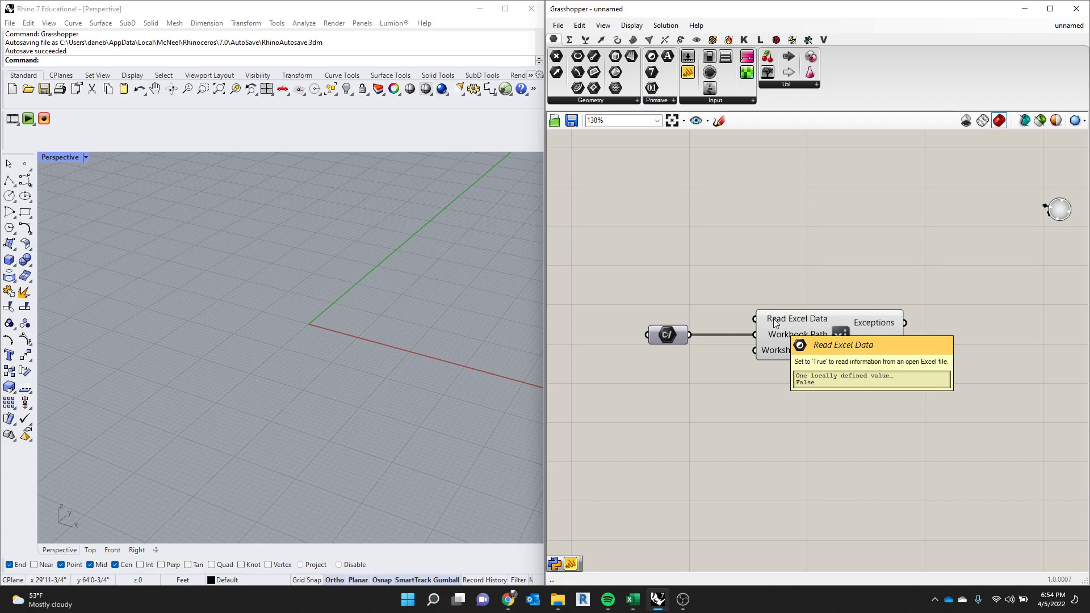
Add a Boolean Toggle above the File Path and connect it to the Excel Reader's Read Excel Data input.
double_click(700, 272)
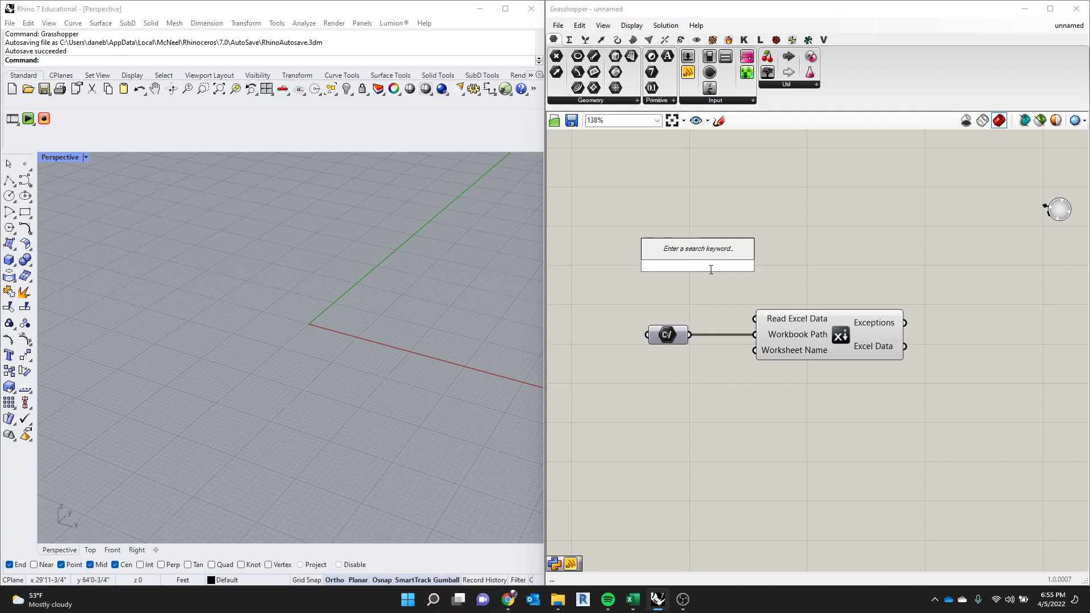
text(togg)
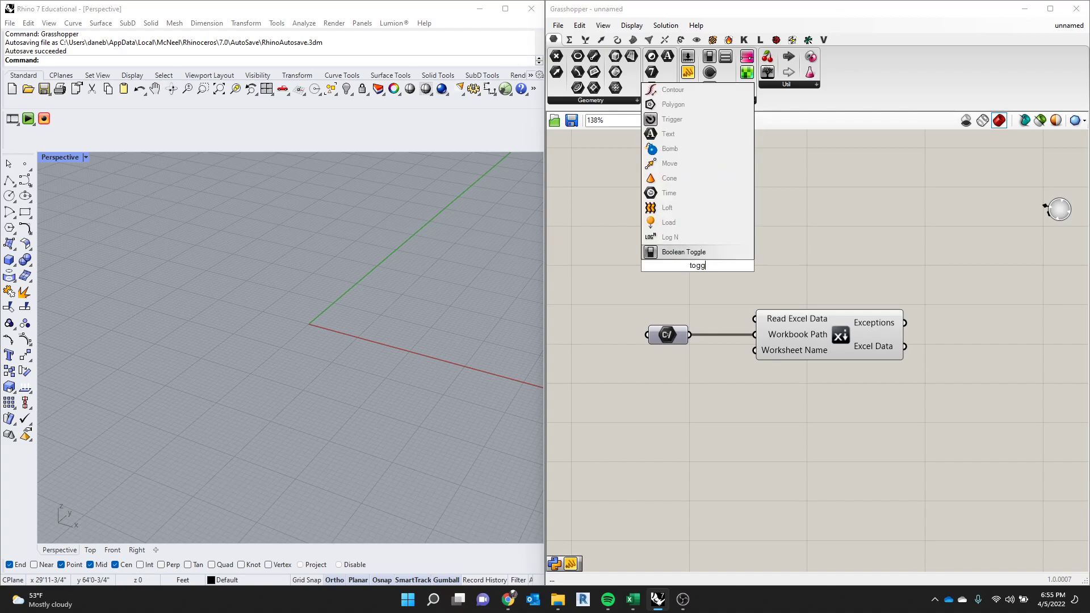
click(684, 252)
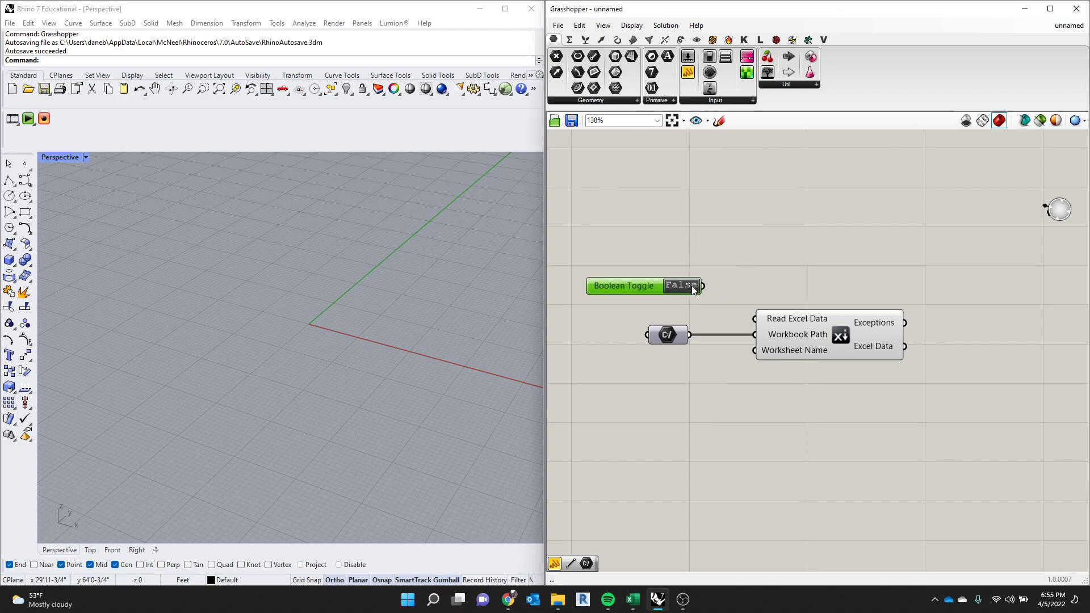
click(689, 288)
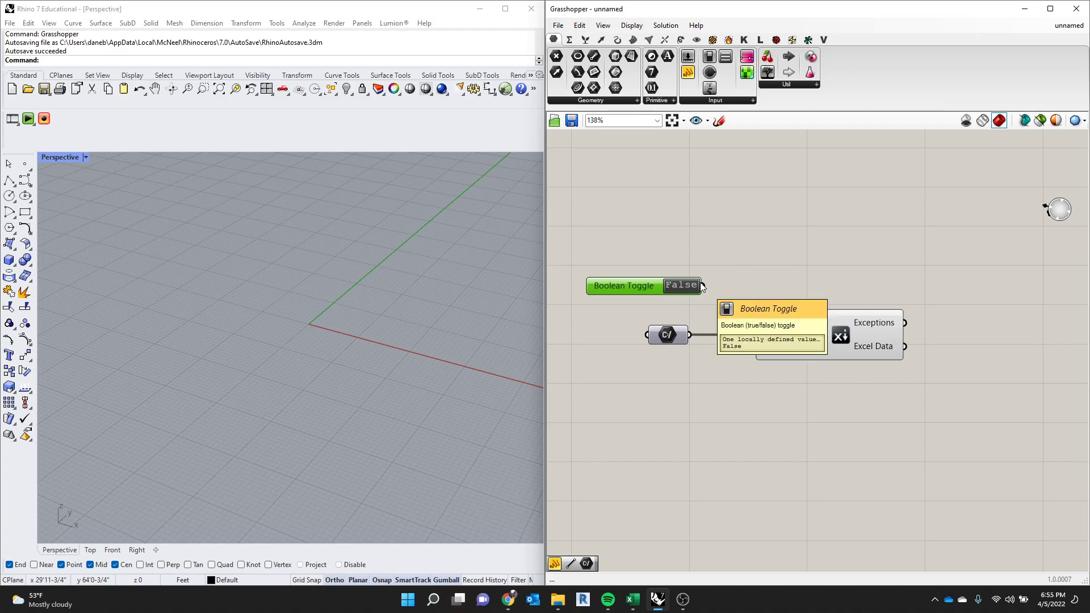
drag(702, 286, 754, 321)
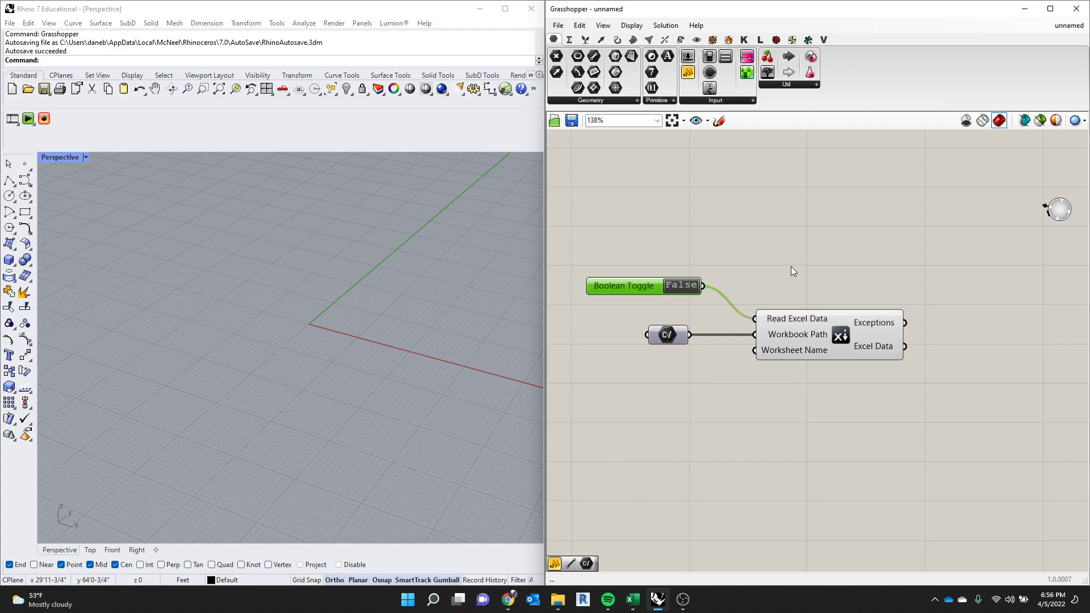
Switch to Excel to check the worksheet name in the Mountains workbook, and return to Grasshopper.
click(634, 609)
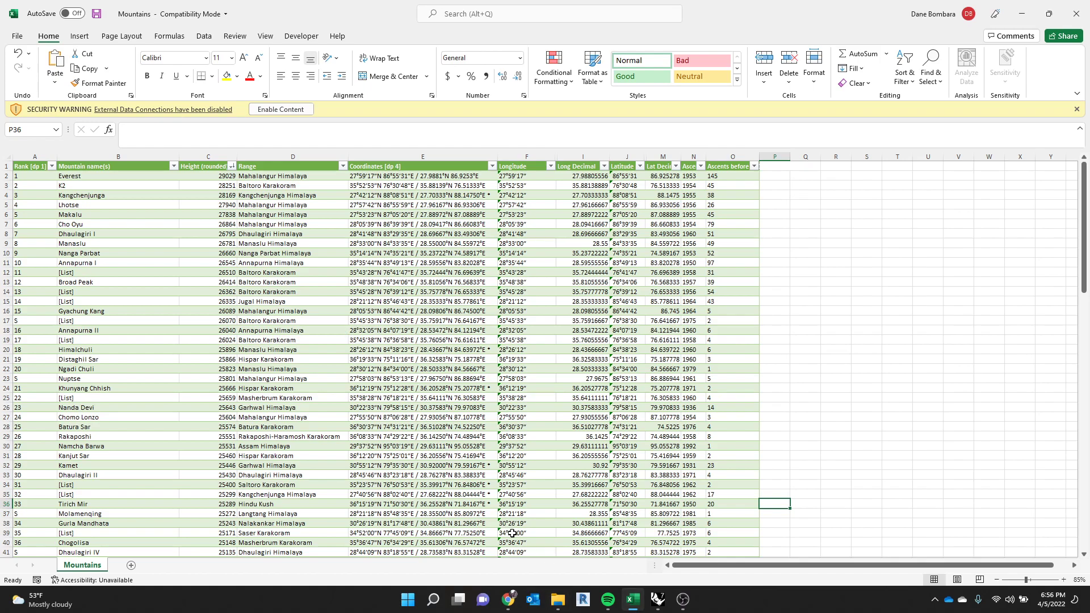
click(660, 601)
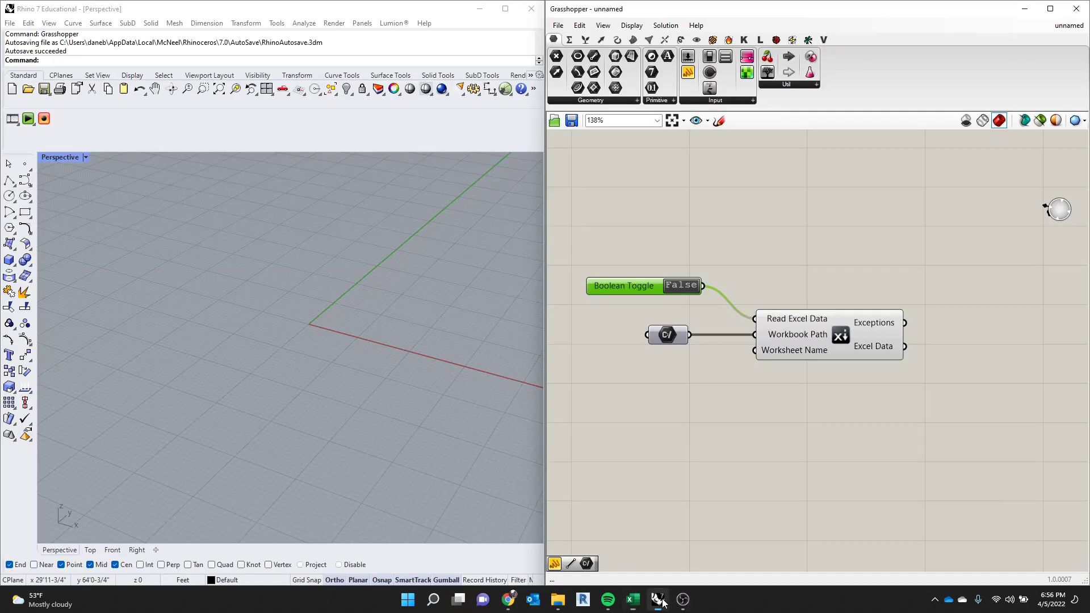
click(683, 381)
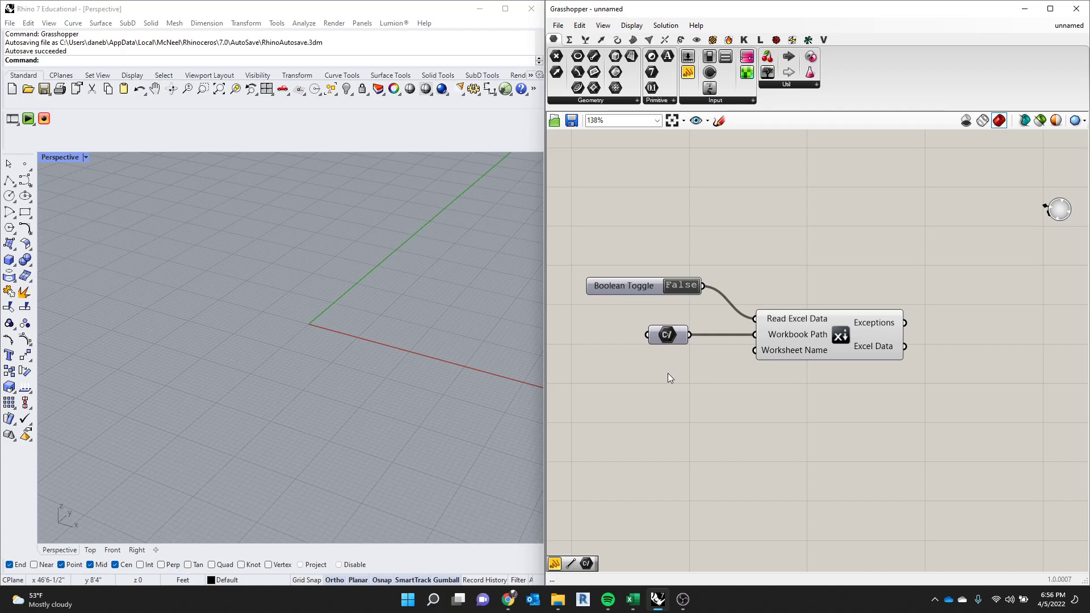
Add an empty Panel below the File Path parameter.
double_click(676, 407)
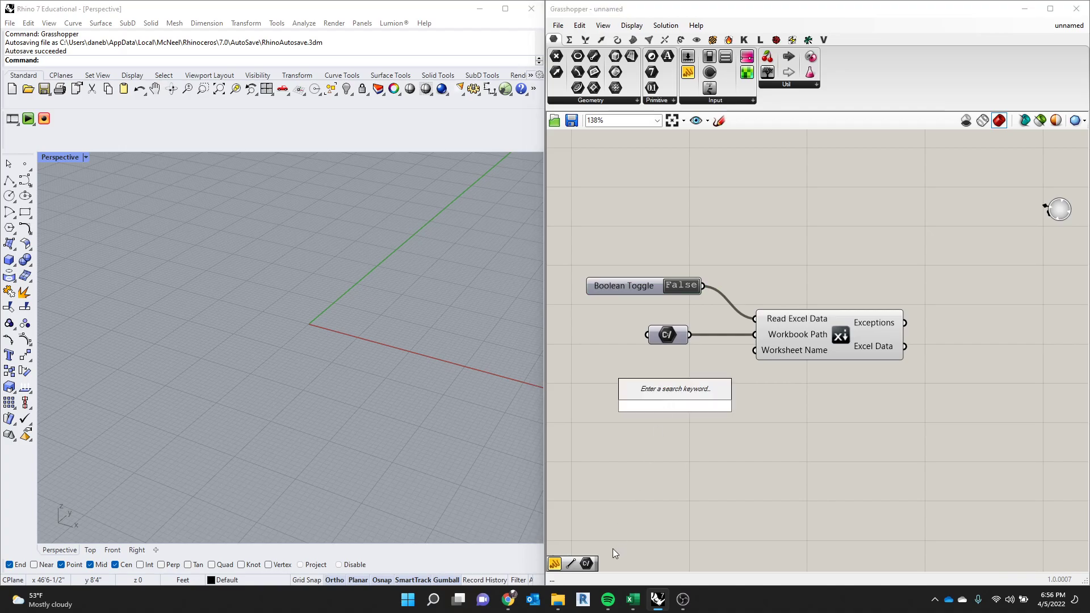
text(pane)
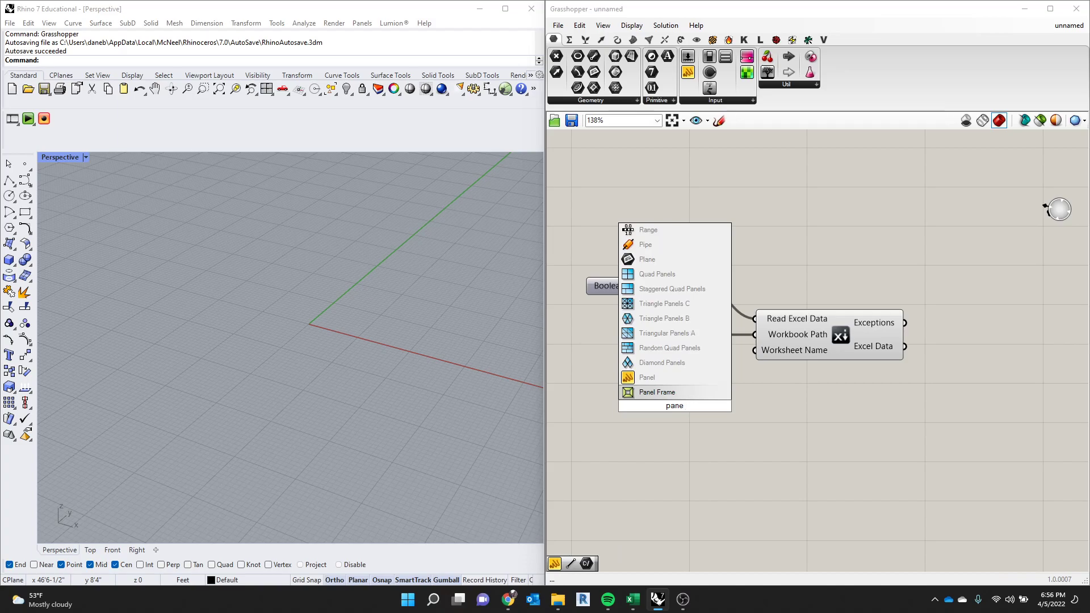
key(Up)
key(Return)
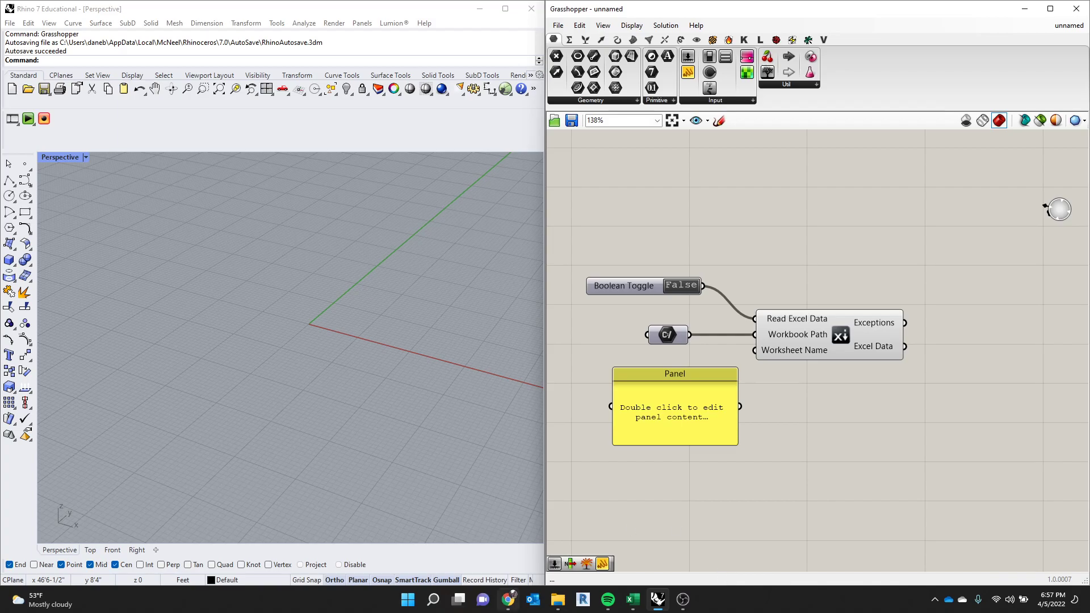
Copy the worksheet name Mountains from the Excel workbook into the empty Panel in Grasshopper.
click(633, 599)
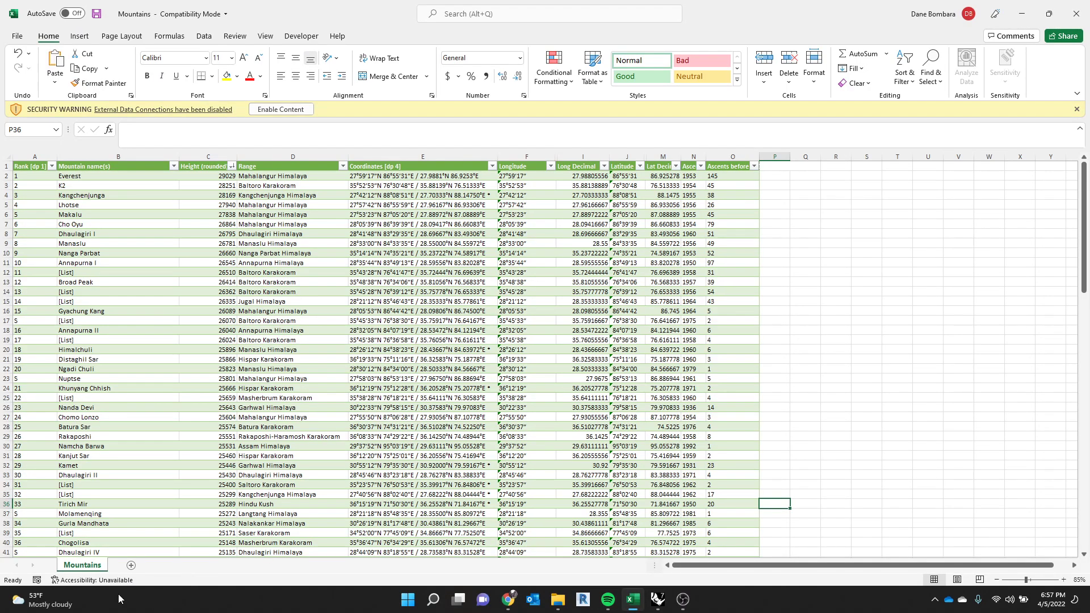
double_click(84, 566)
key(ctrl+c)
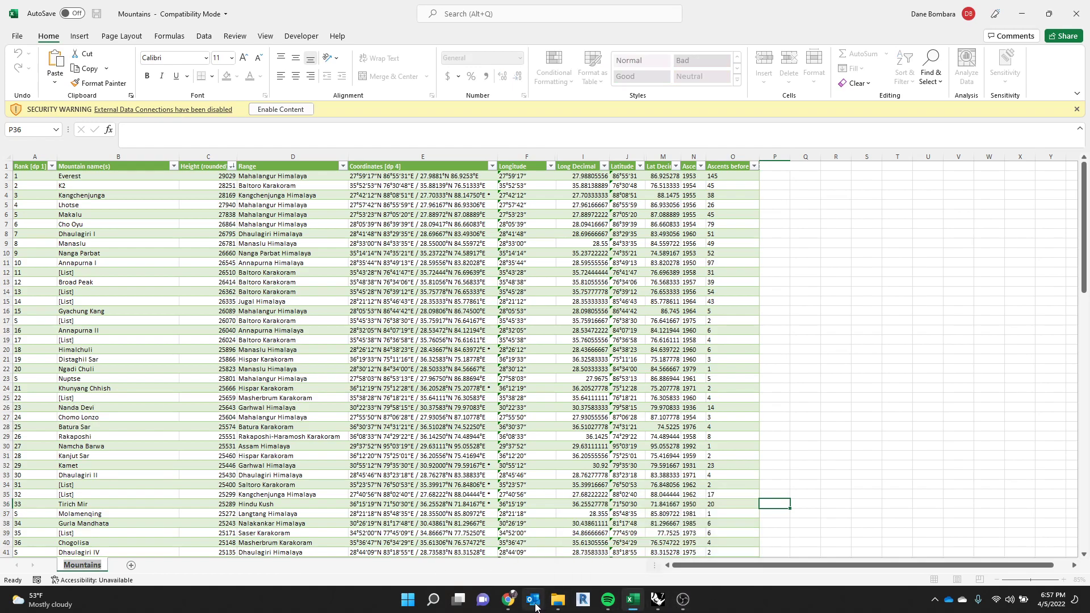
click(621, 531)
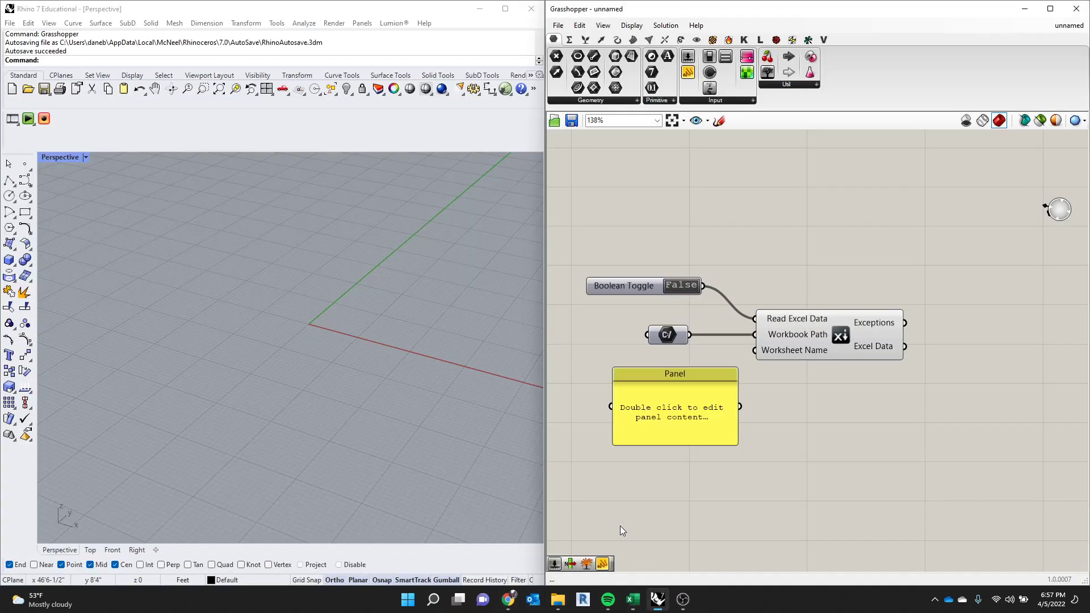
double_click(681, 422)
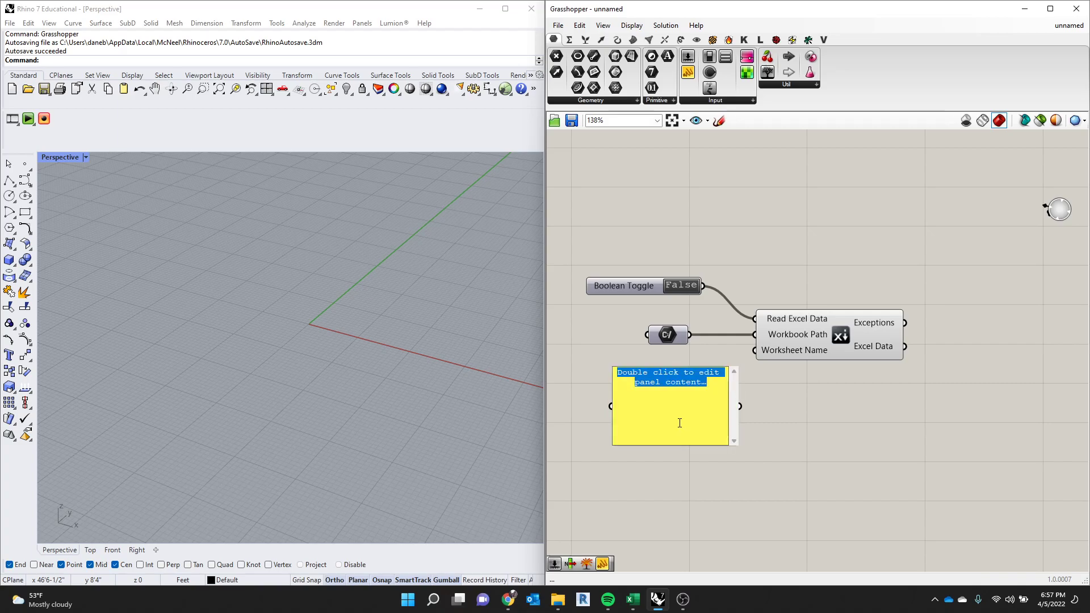
key(ctrl+v)
click(784, 455)
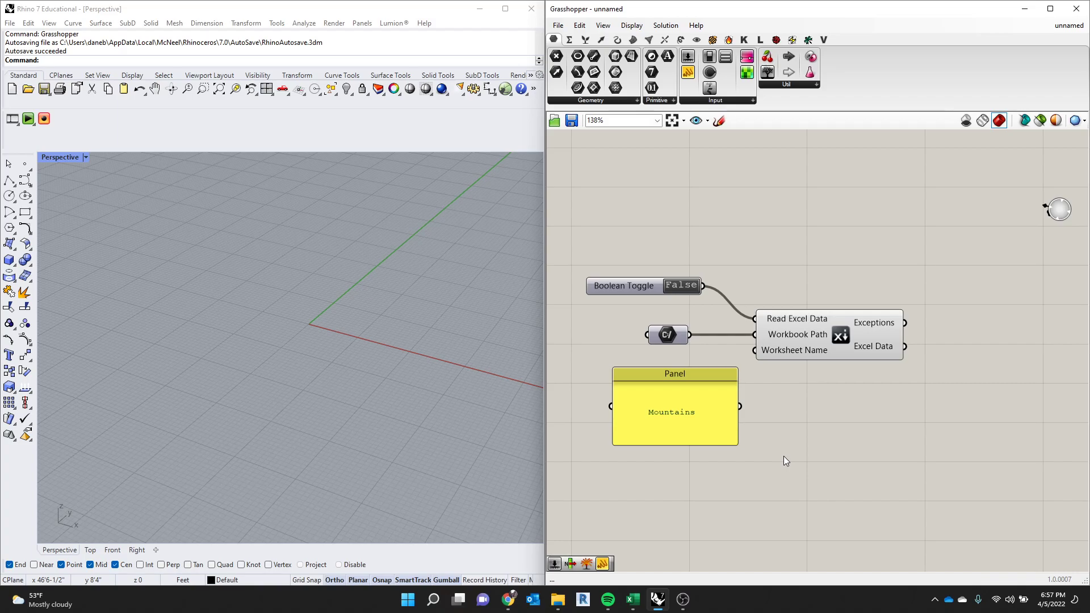
Connect the Mountains panel to the Excel Reader's Worksheet Name input and line it up under the other inputs.
drag(738, 407, 756, 350)
drag(725, 406, 698, 404)
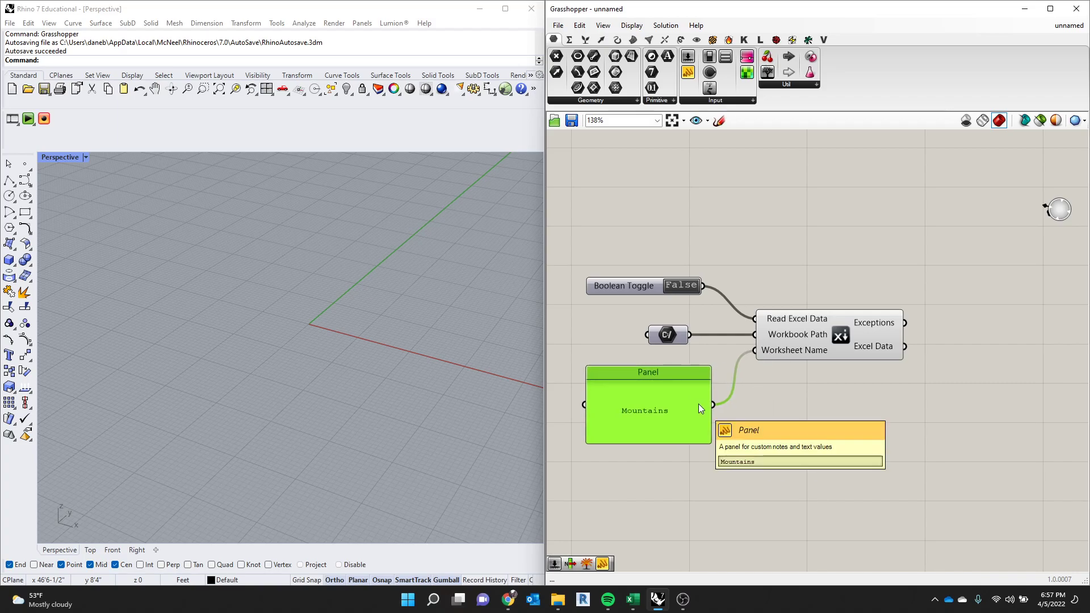
scroll(692, 305, down, 3)
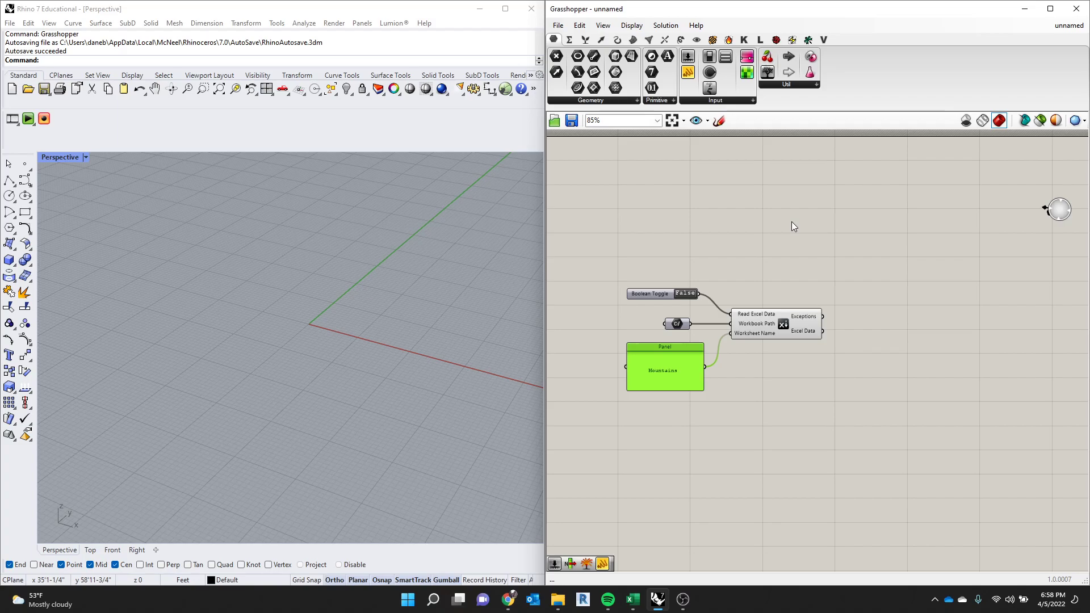
click(871, 244)
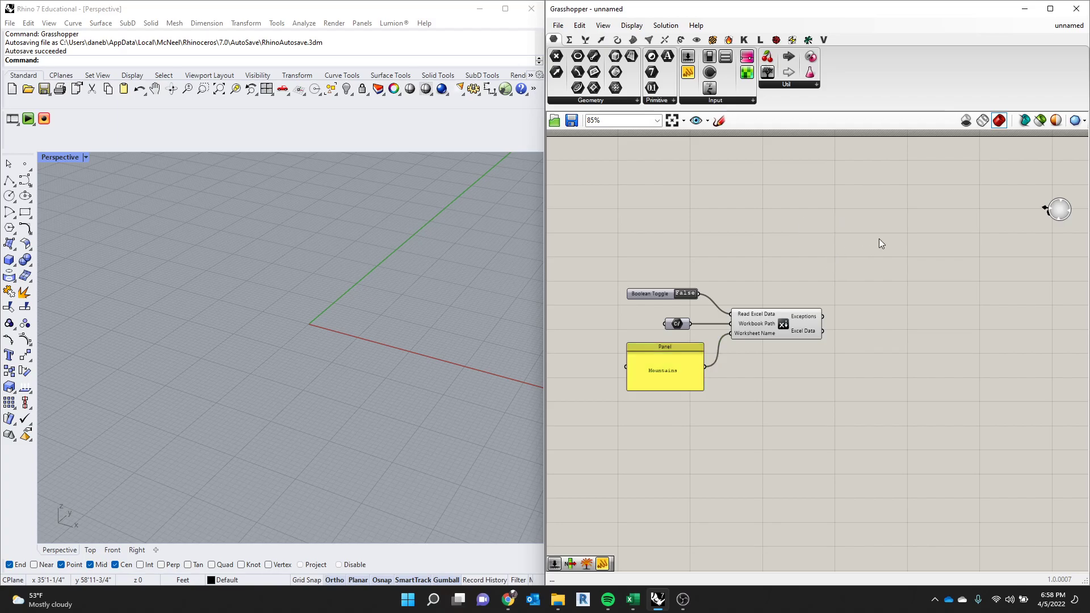
Add a Panel fed by the Excel Reader's Excel Data output and set the Boolean Toggle to True.
double_click(870, 291)
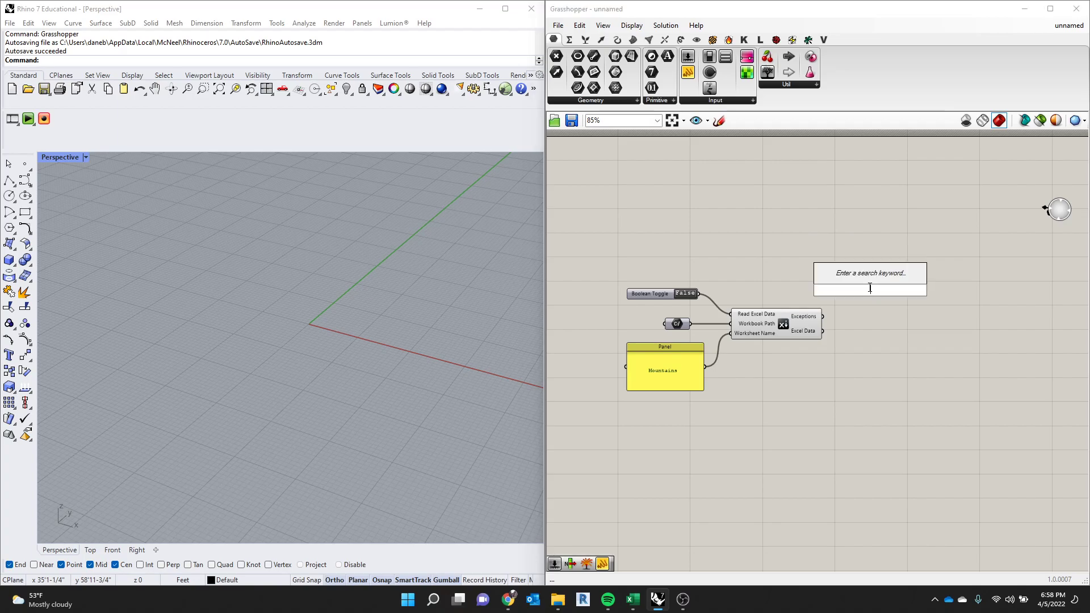
text(pane)
key(Up)
key(Return)
click(892, 317)
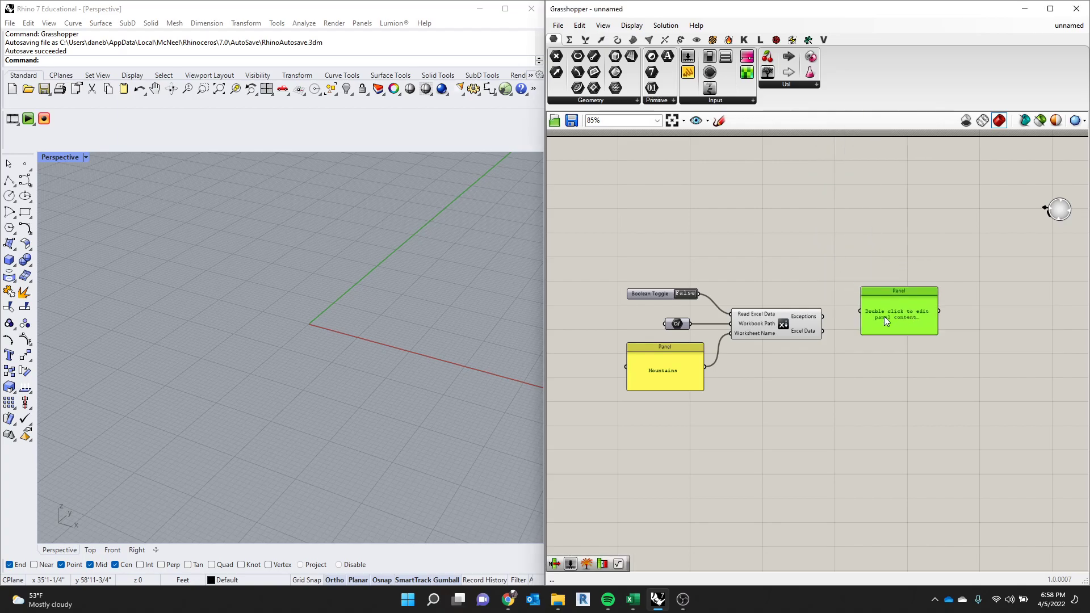
drag(824, 332, 877, 326)
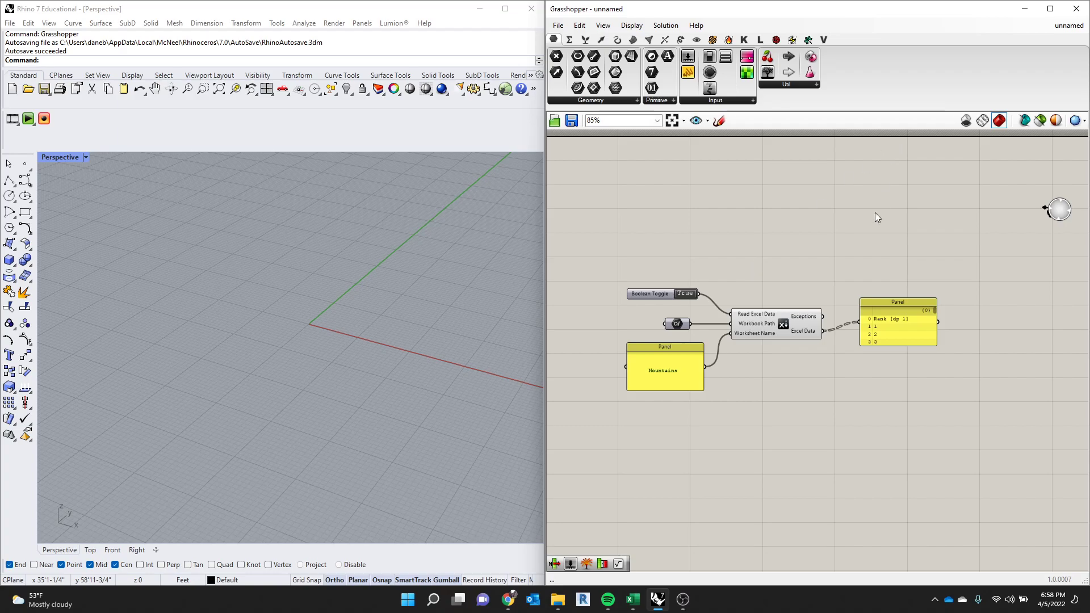
Stretch the Excel Data panel into a tall list and place it farther away from the Excel Reader.
drag(893, 326, 897, 527)
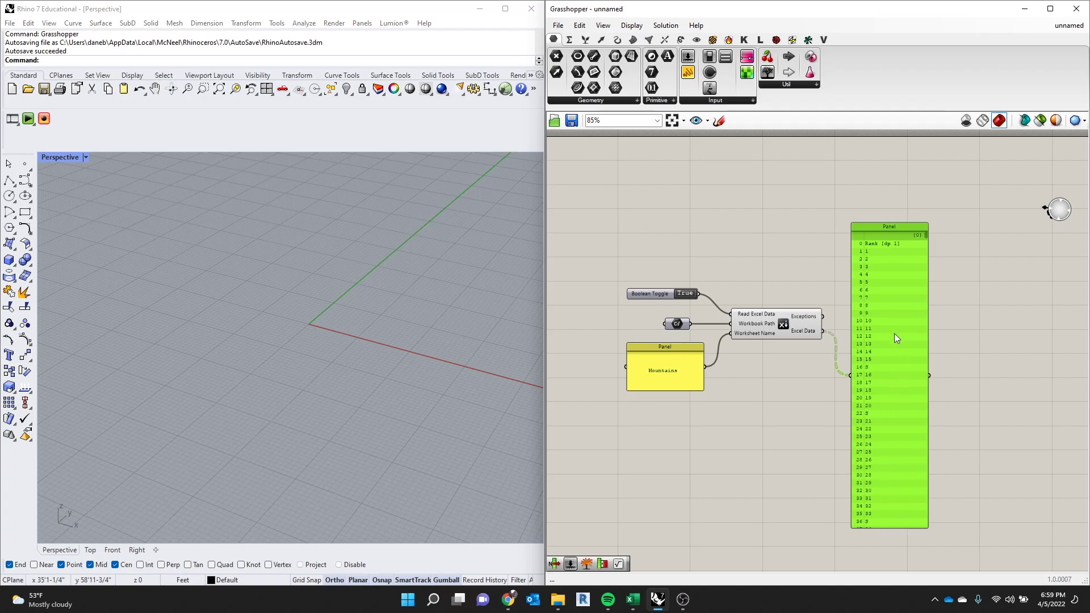
drag(863, 261, 865, 247)
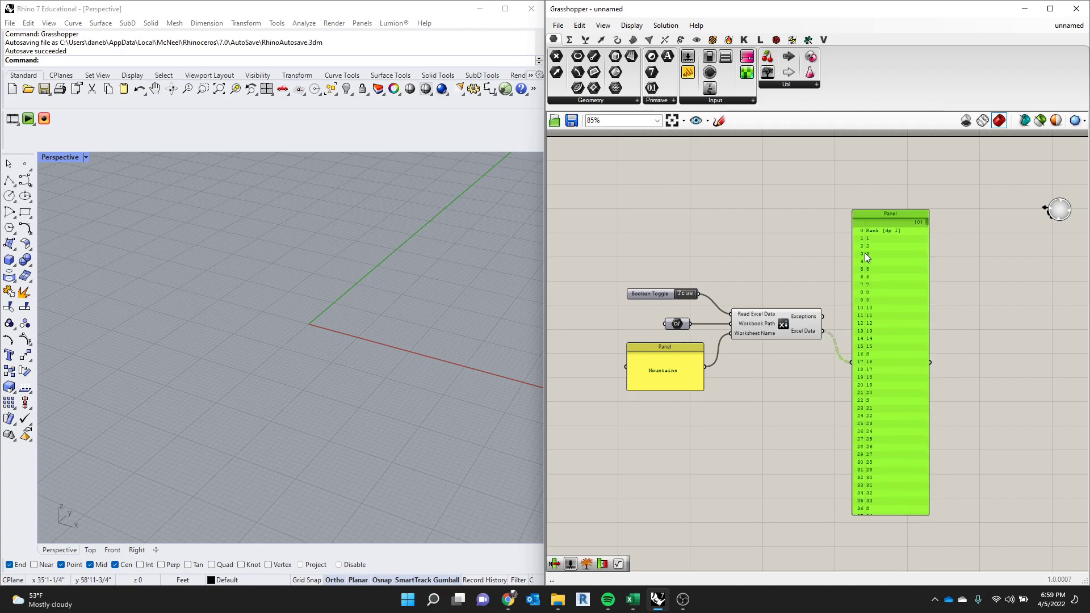
drag(928, 222, 952, 203)
drag(908, 293, 959, 290)
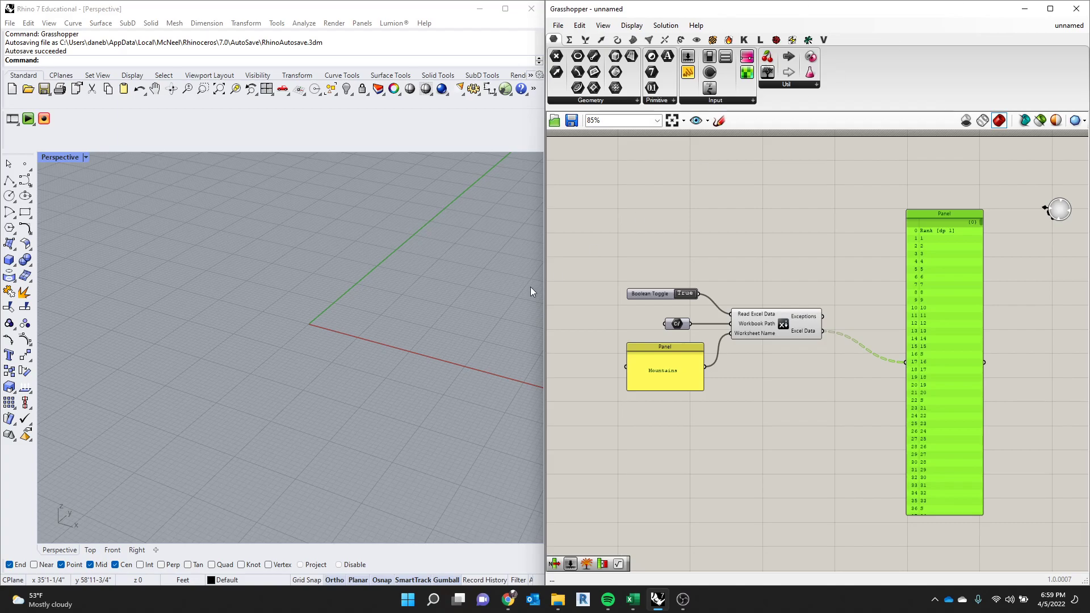
Compare the columns of the Excel worksheet with the numbered branches in the Excel Data panel.
click(632, 600)
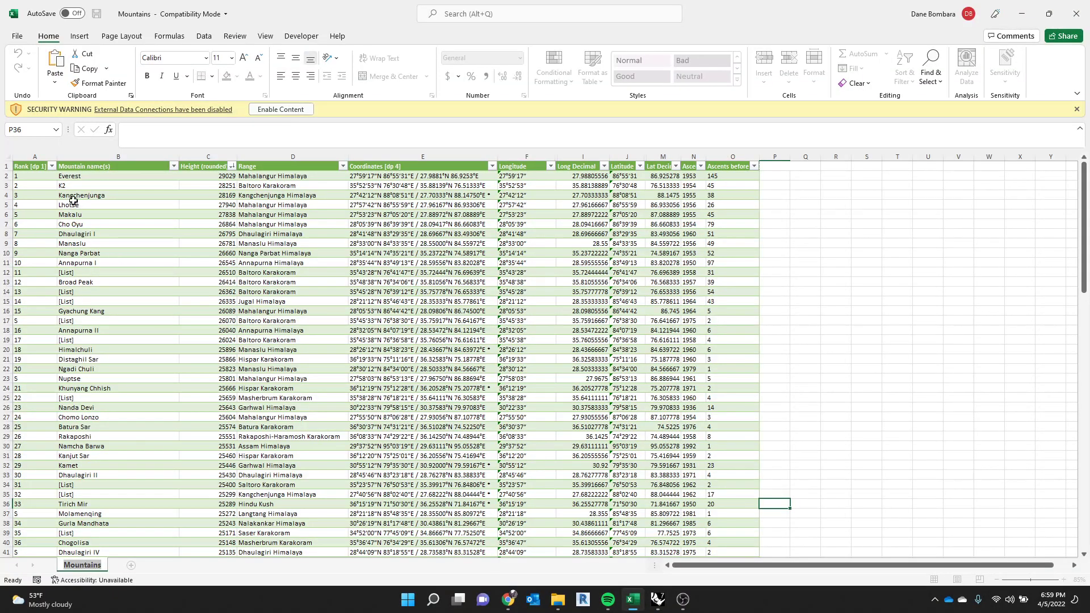
click(813, 369)
key(alt+Tab)
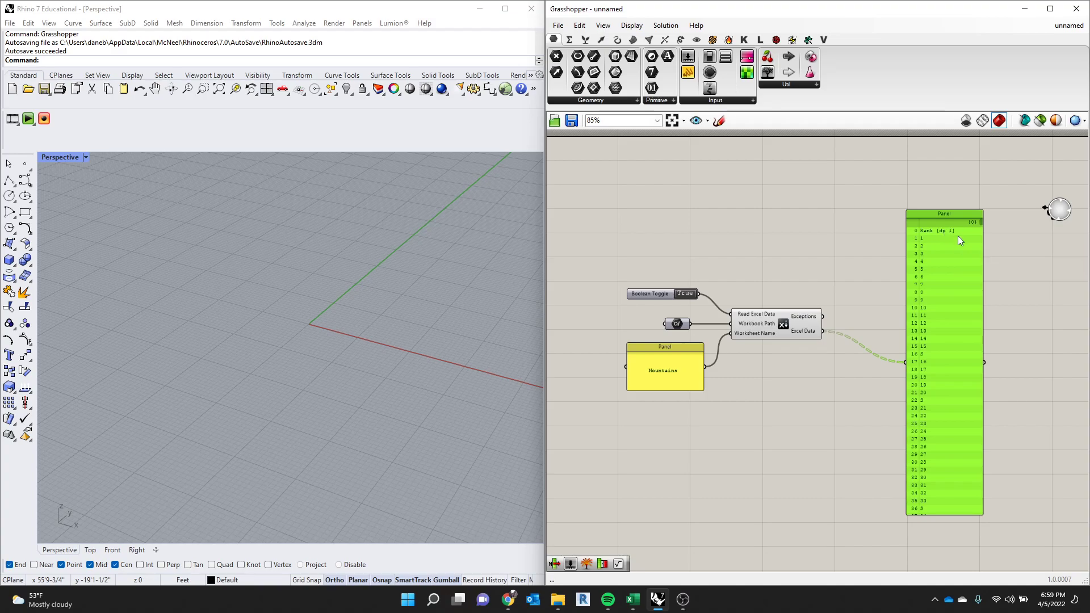
drag(981, 220, 980, 234)
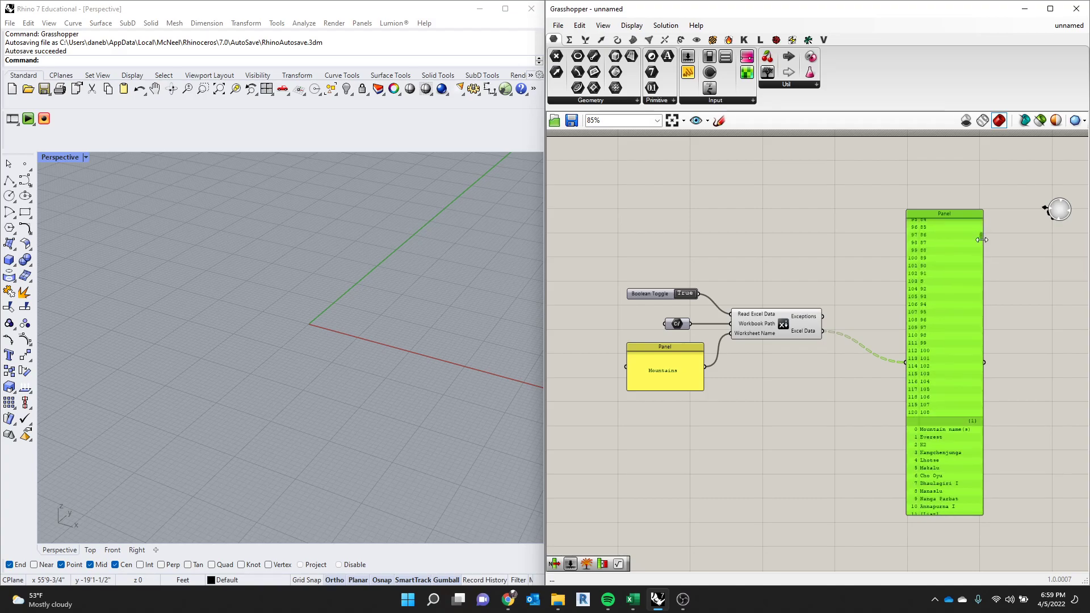
scroll(966, 408, up, 3)
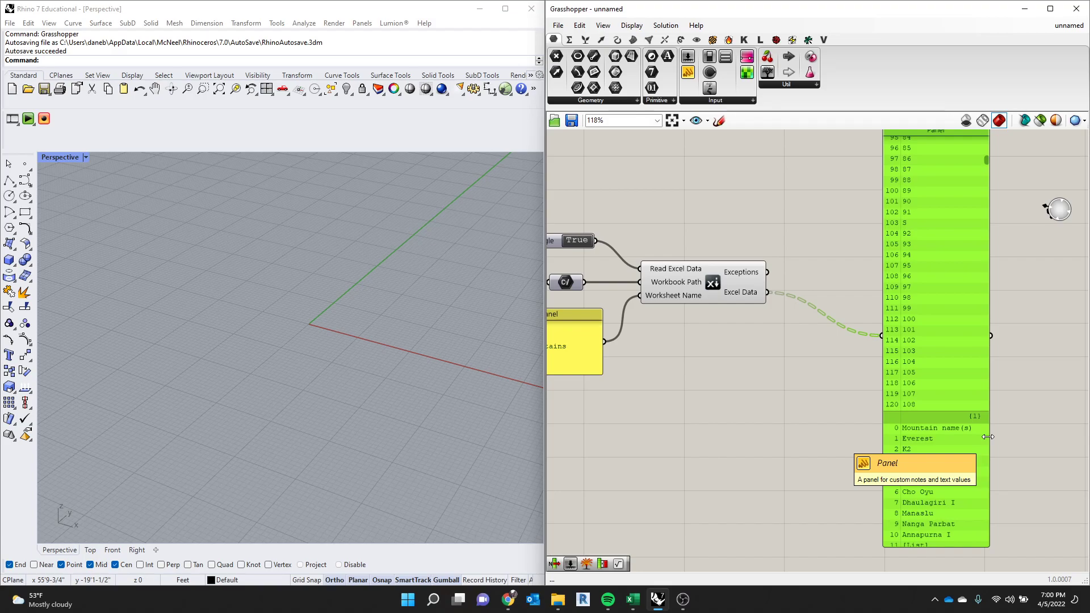
click(826, 402)
scroll(739, 398, down, 5)
scroll(829, 370, up, 4)
Widen the Grasshopper window over the Rhino viewport and bring the height branch of the data panel into view.
drag(547, 310, 465, 311)
mouse_move(712, 259)
mouse_down()
mouse_move(713, 243)
mouse_move(717, 299)
mouse_move(717, 261)
mouse_up()
scroll(703, 309, up, 4)
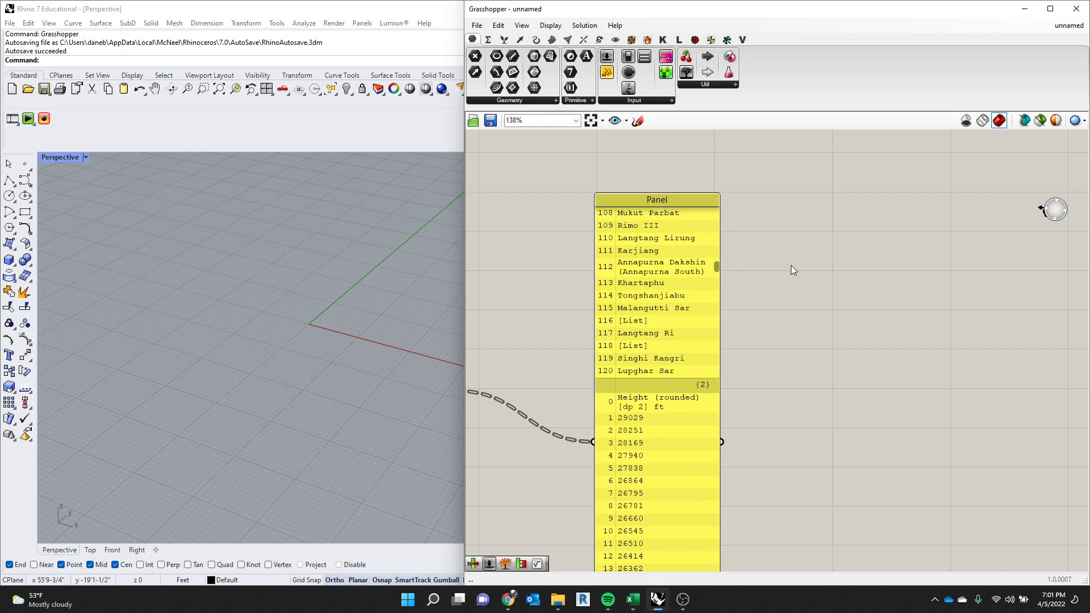
Examine the data panel's branches through to the ascents branch and return to the height branch.
drag(715, 268, 716, 559)
scroll(768, 400, down, 5)
scroll(734, 500, up, 4)
drag(758, 419, 778, 470)
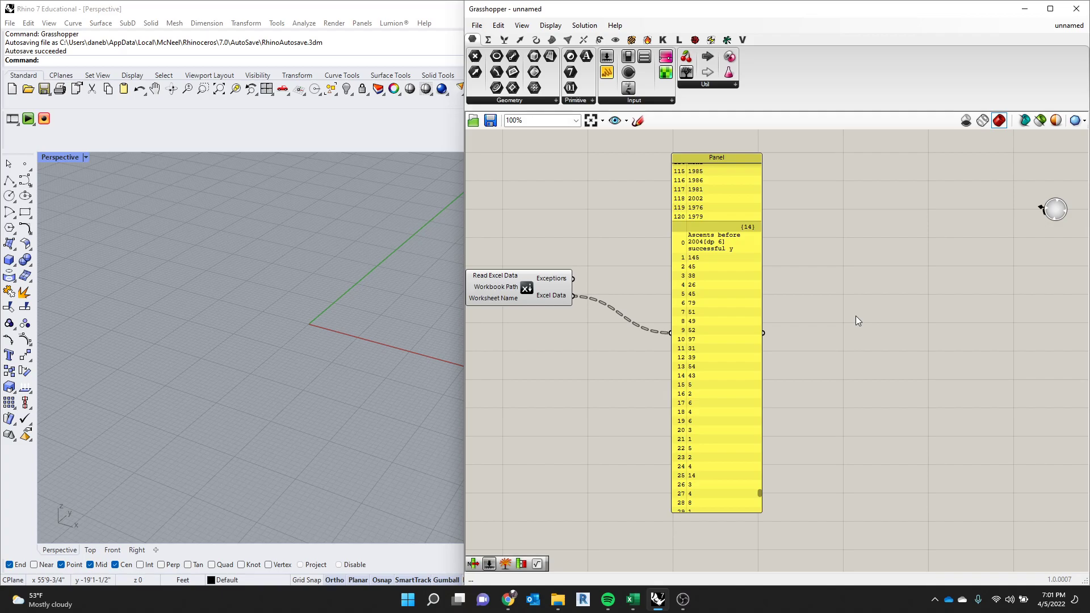
click(727, 320)
scroll(751, 325, up, 2)
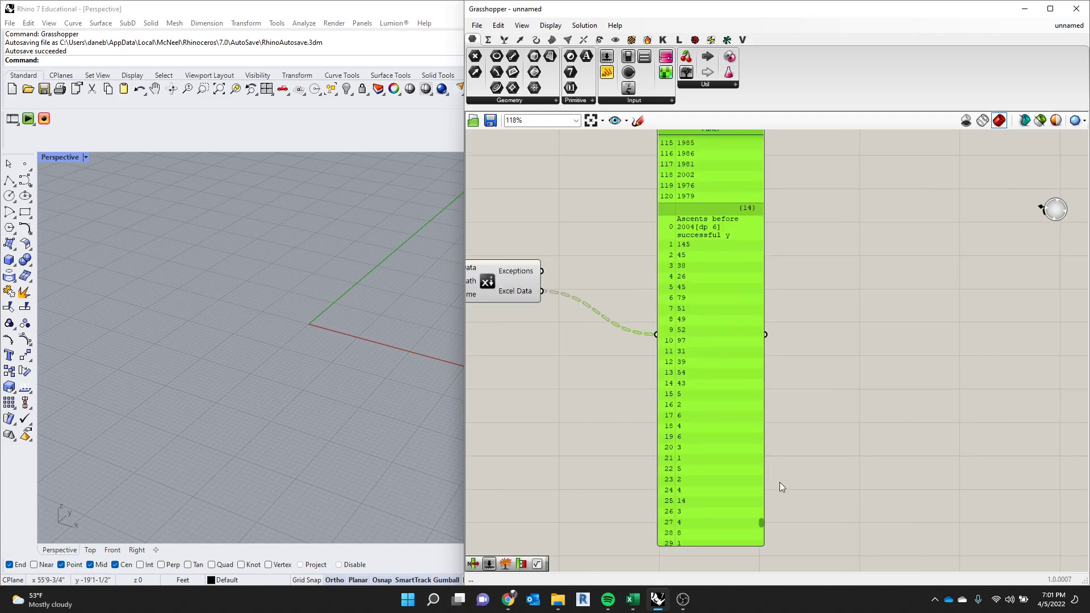
drag(759, 521, 761, 185)
click(821, 228)
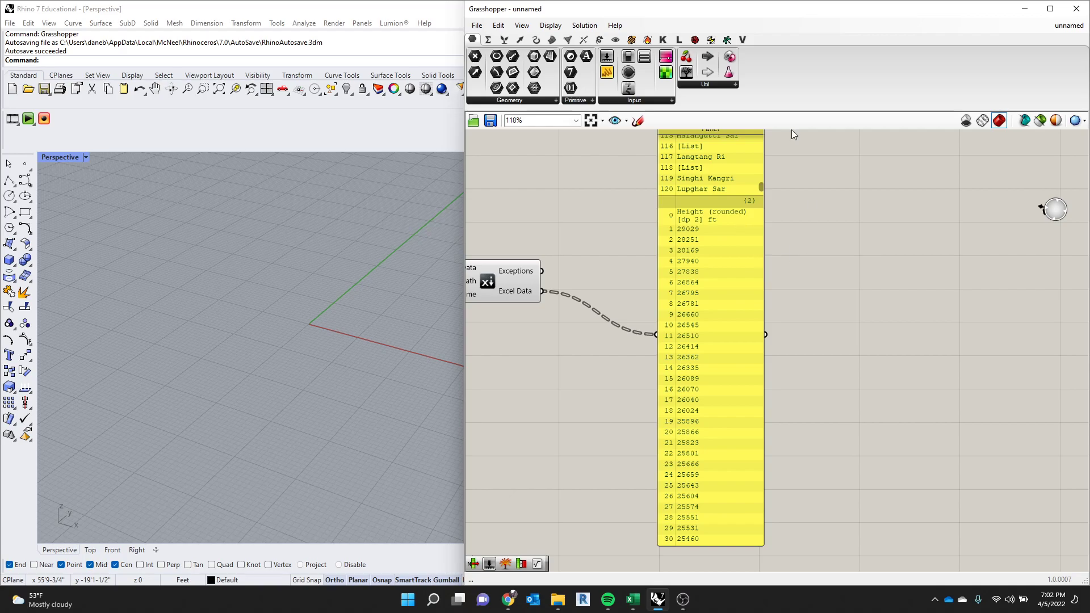
Add an Explode Tree component to the right of the data panel.
double_click(882, 306)
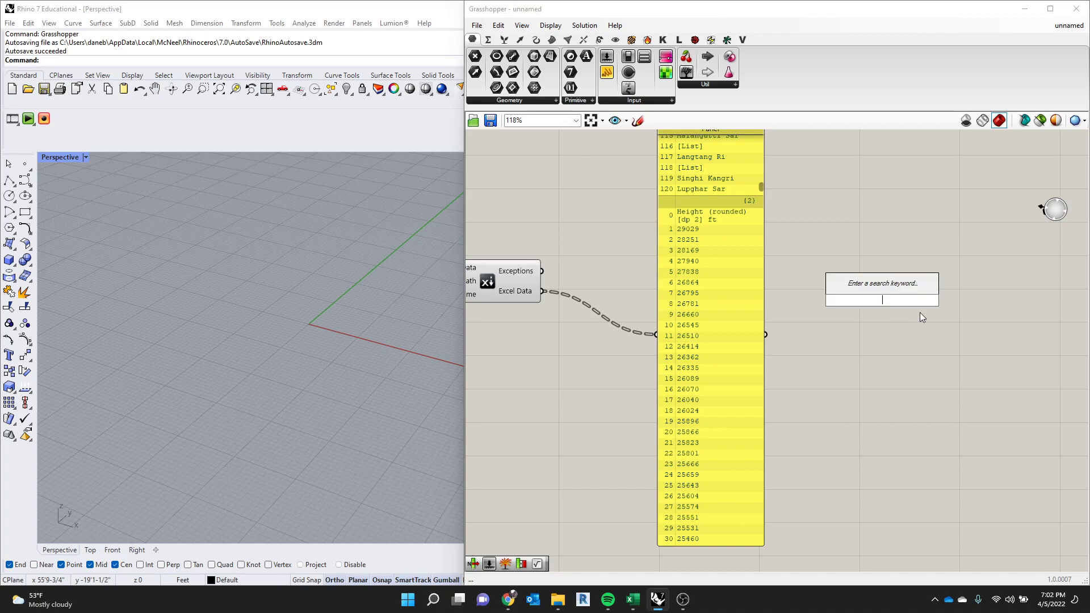
text(ex)
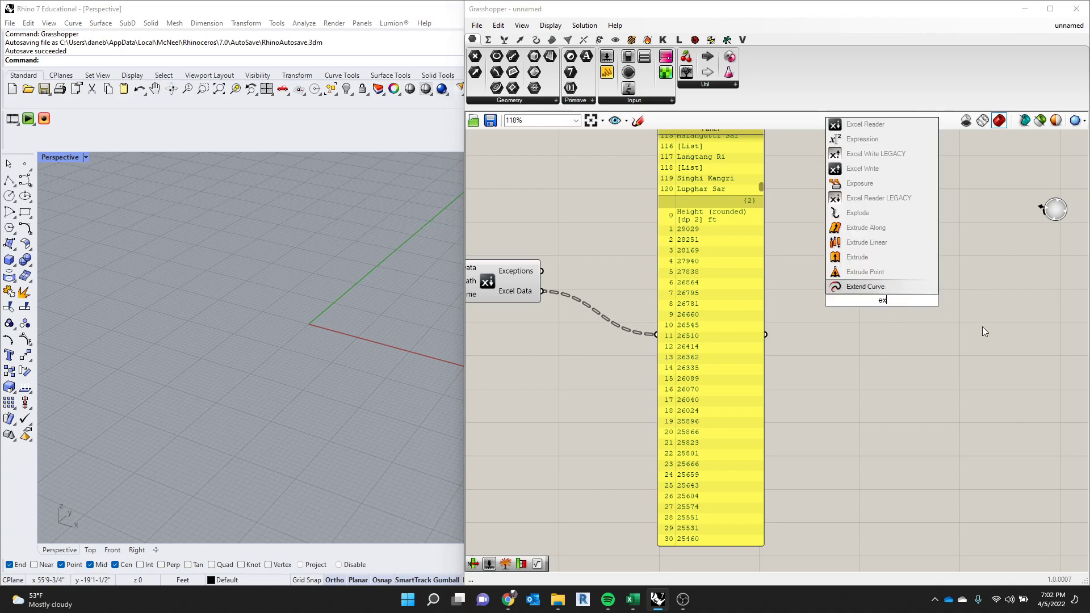
key(BackSpace)
key(BackSpace)
text(ee)
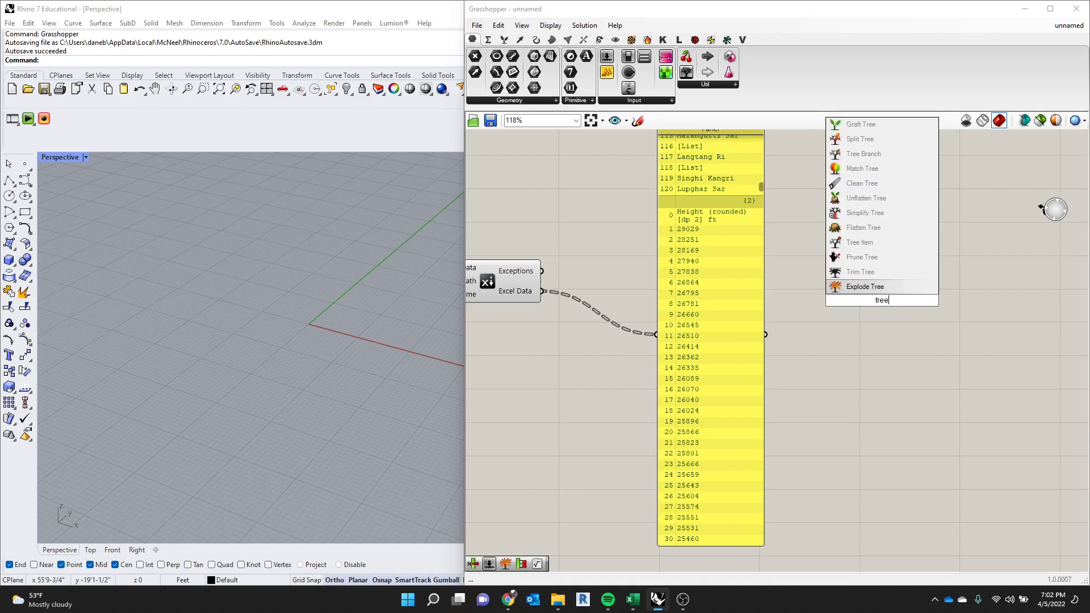
key(Return)
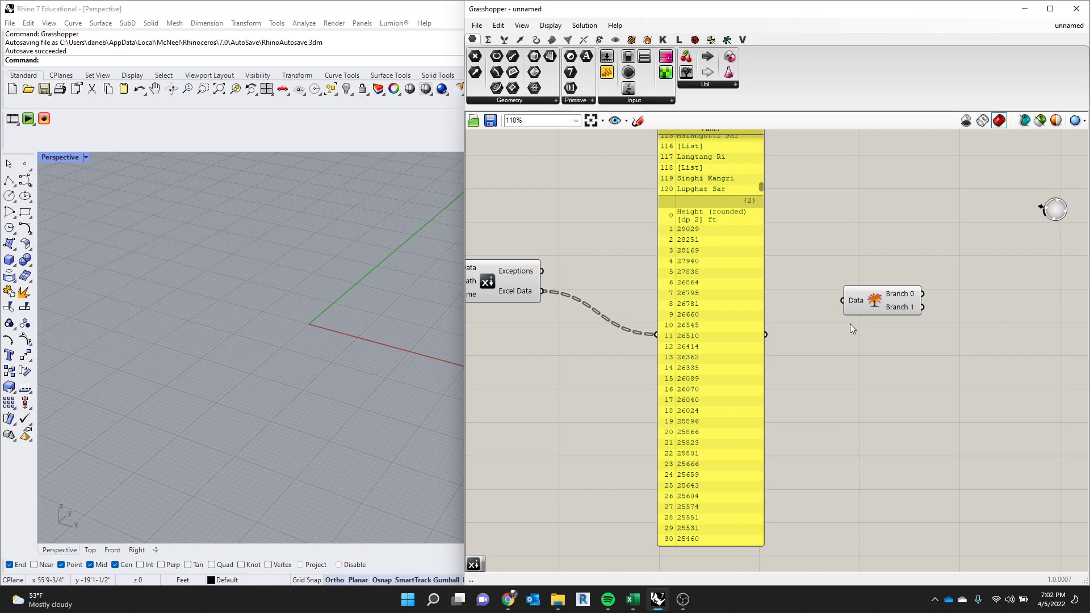
Add a List Item component below Explode Tree and connect the Excel Data output to its List input.
double_click(820, 383)
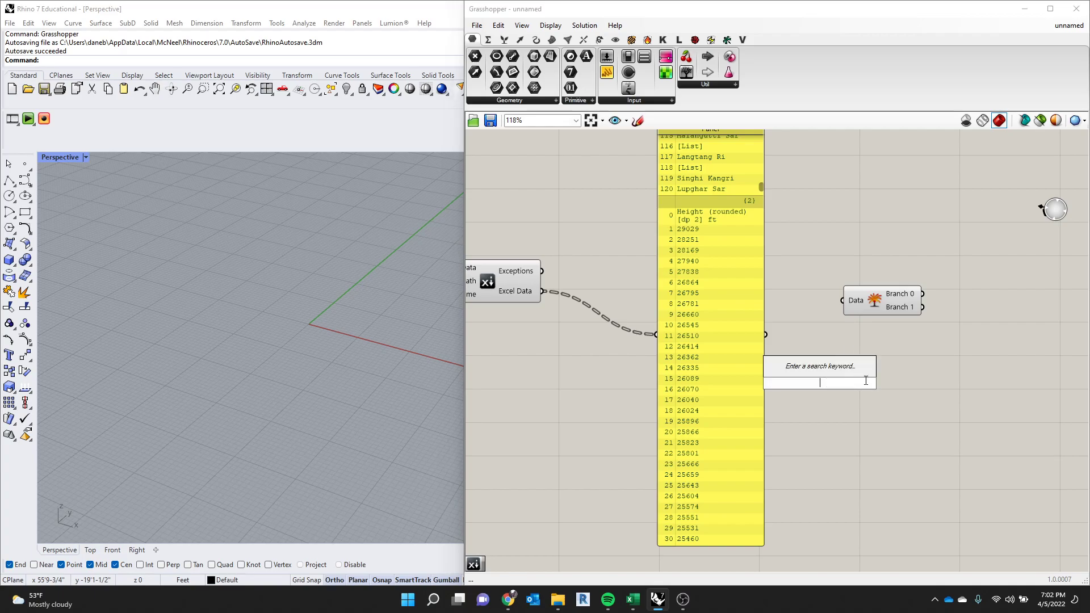
text(list)
text( inde)
key(BackSpace)
key(BackSpace)
key(BackSpace)
key(BackSpace)
key(BackSpace)
key(BackSpace)
key(BackSpace)
key(BackSpace)
key(BackSpace)
text(list item)
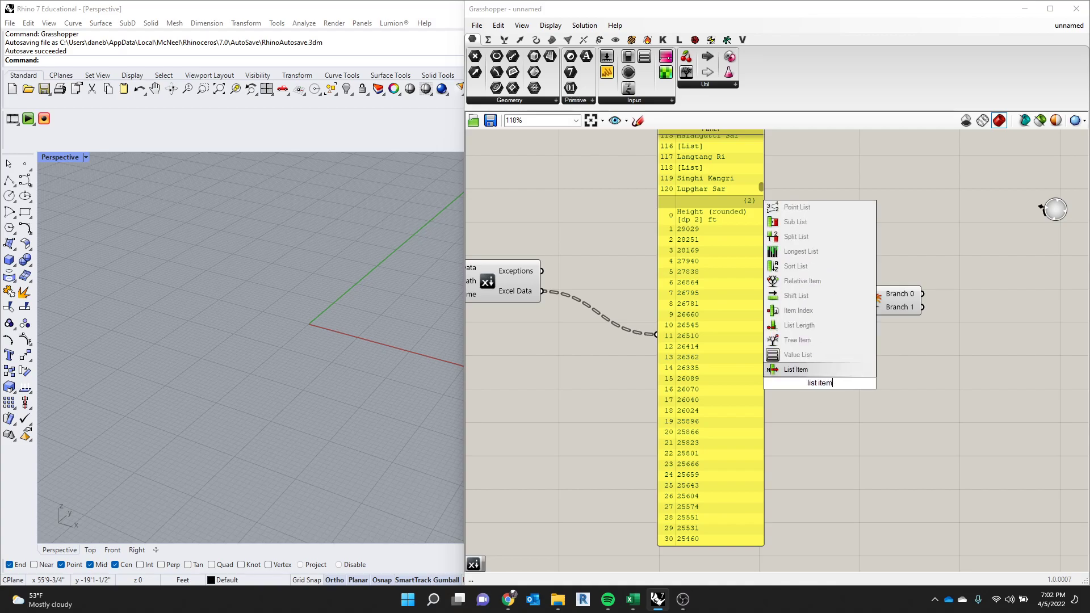
key(Return)
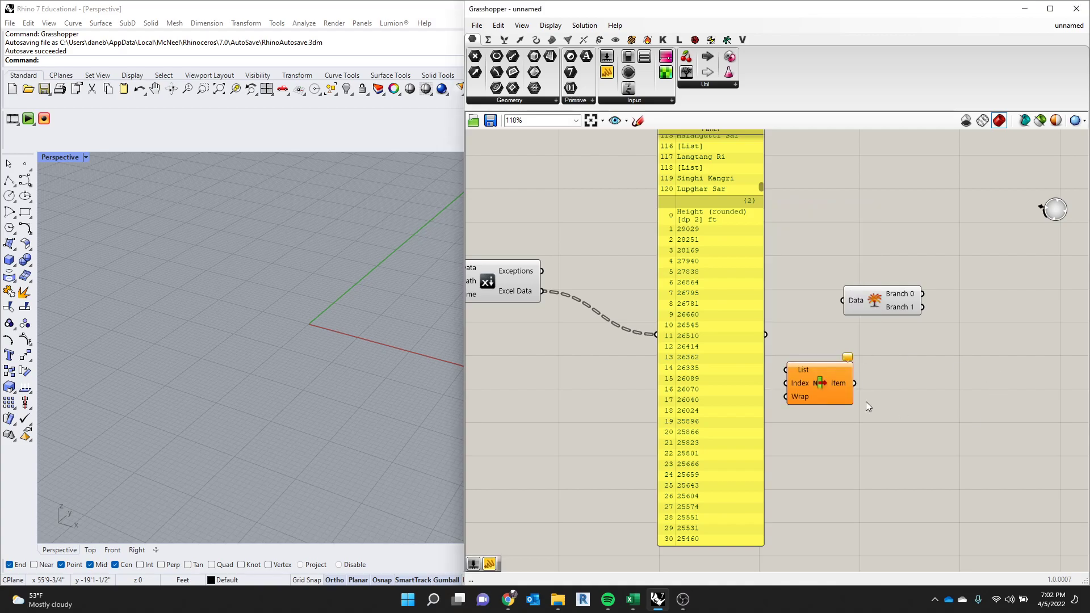
drag(882, 425, 956, 437)
drag(544, 292, 890, 406)
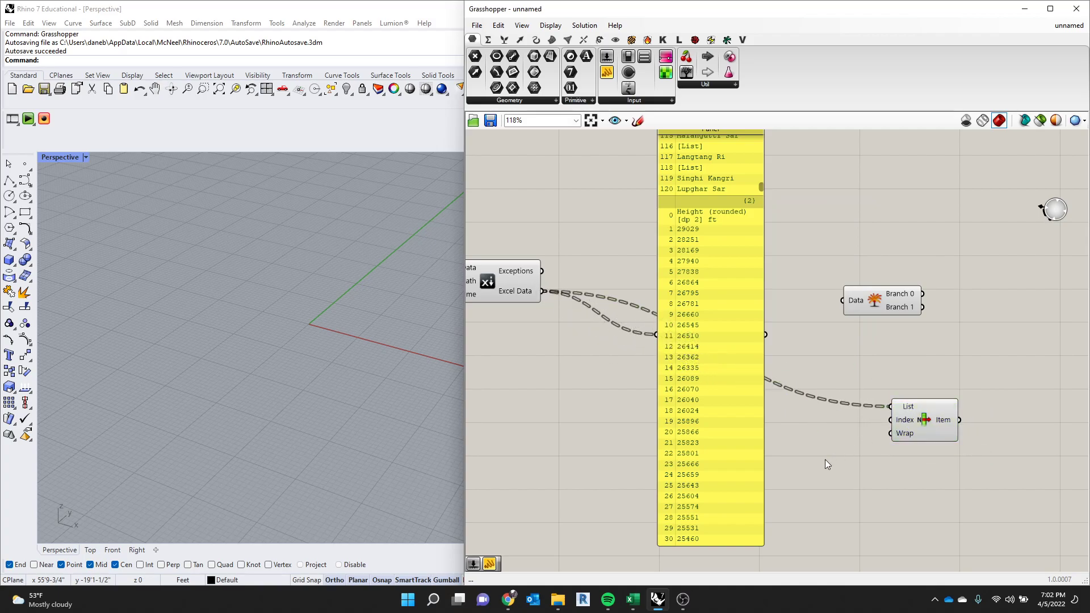
Add a Number Slider set to 2 and connect it to the List Item's Index input.
double_click(826, 465)
text(Number Slider)
key(Return)
double_click(833, 466)
text(Number Slider)
key(Return)
drag(844, 477, 890, 420)
Duplicate the data panel beside the List Item, feed it from the Item output, and compare it with the mountain names.
drag(742, 356, 957, 404)
key(ctrl+c)
key(ctrl+v)
scroll(823, 380, down, 2)
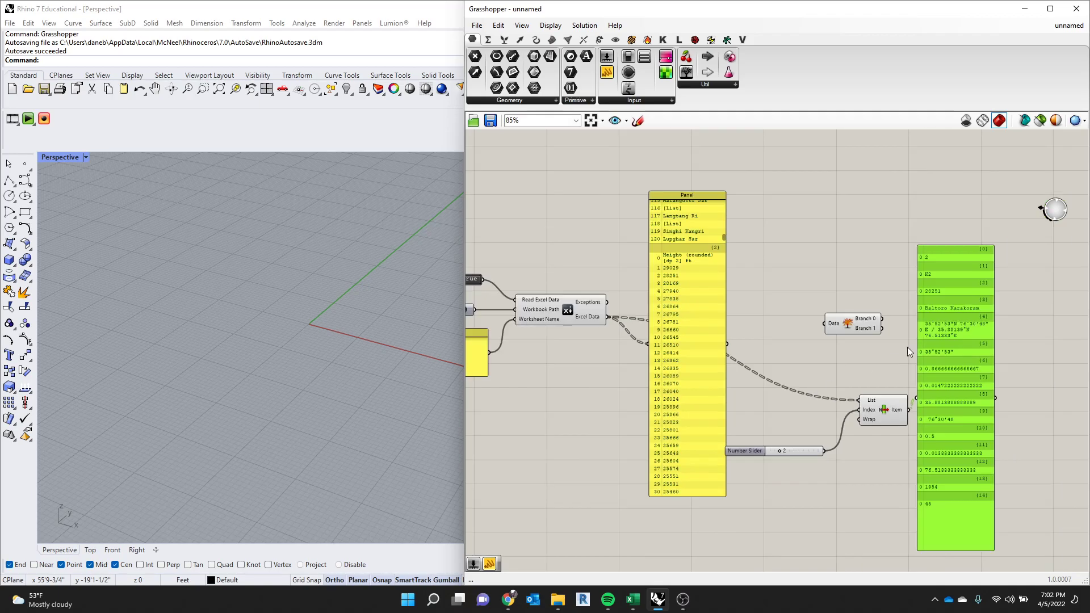
scroll(1002, 289, up, 2)
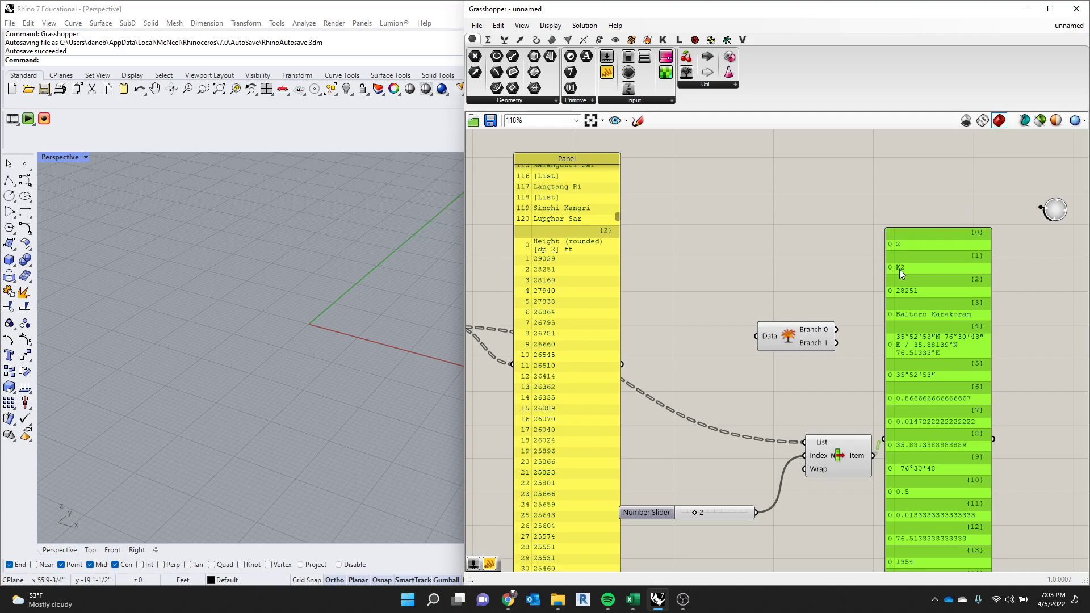
drag(617, 216, 615, 192)
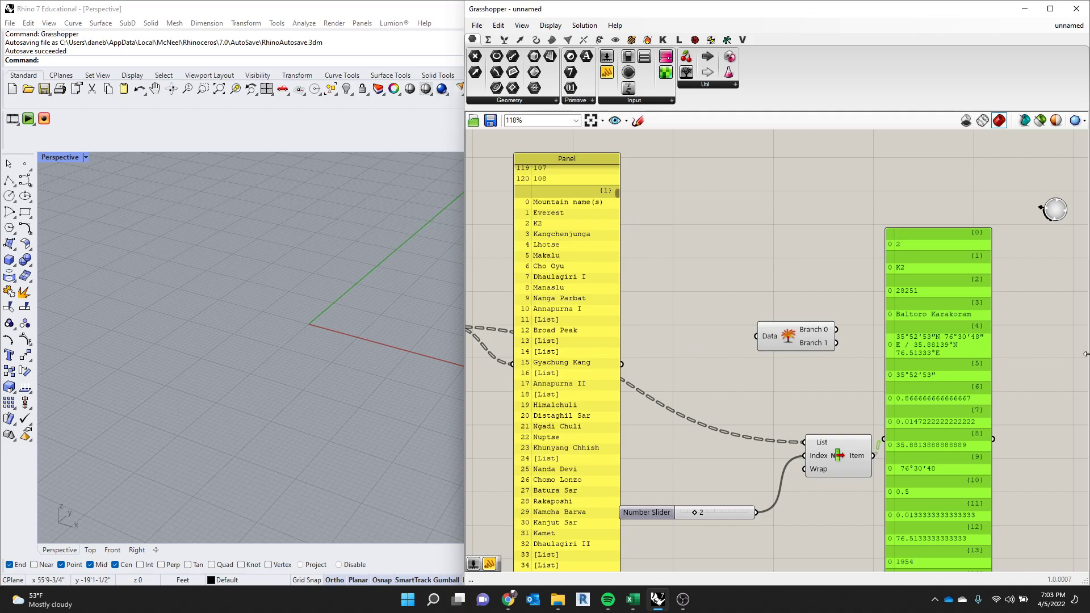
Delete the List Item component together with its output panel and Number Slider.
key(Delete)
drag(834, 473, 843, 473)
key(Delete)
click(753, 512)
key(Delete)
Connect the data panel's output to the Explode Tree's Data input.
drag(622, 363, 756, 337)
scroll(818, 332, up, 2)
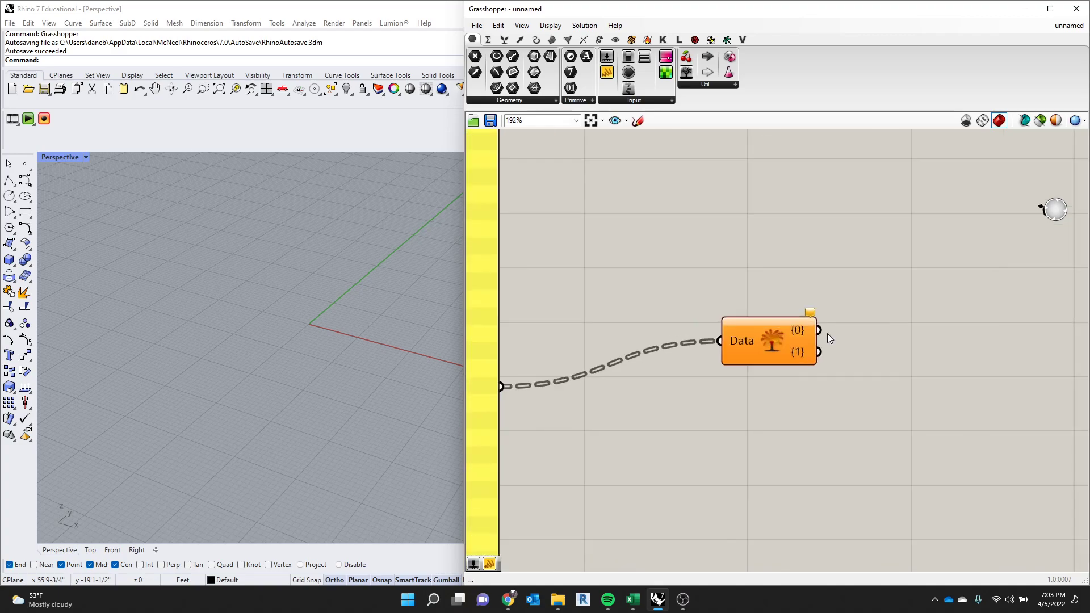
scroll(835, 318, down, 2)
Add an empty Panel above the Explode Tree component.
double_click(864, 239)
text(pan)
key(Return)
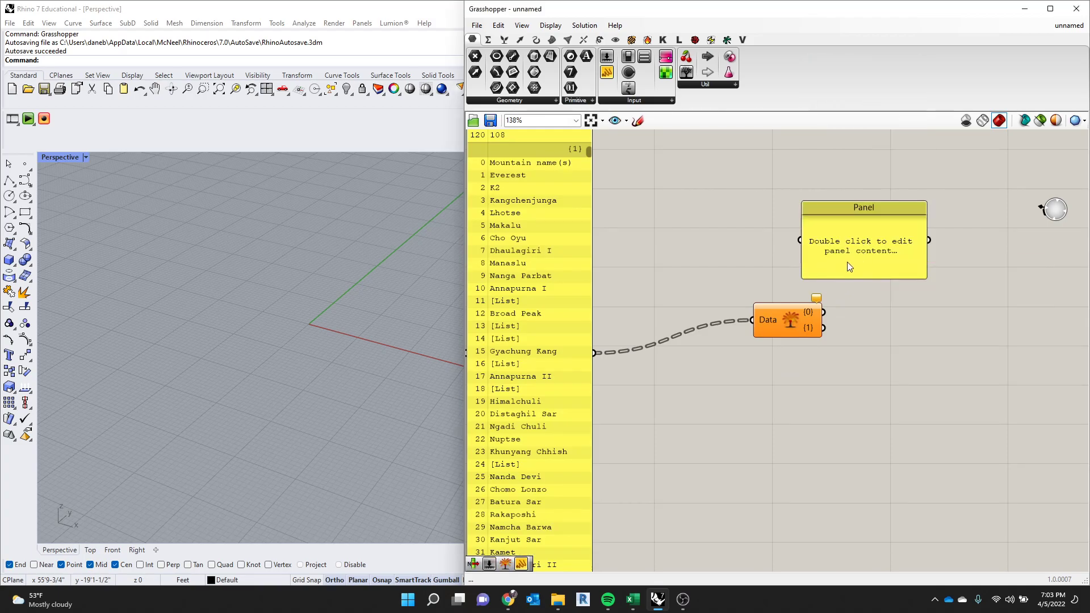
Move the empty Panel beside the Explode Tree and feed it from output {0}, then from output {1}.
drag(849, 269, 914, 318)
drag(823, 312, 864, 289)
mouse_move(986, 272)
mouse_down()
mouse_move(986, 323)
mouse_move(994, 267)
mouse_up()
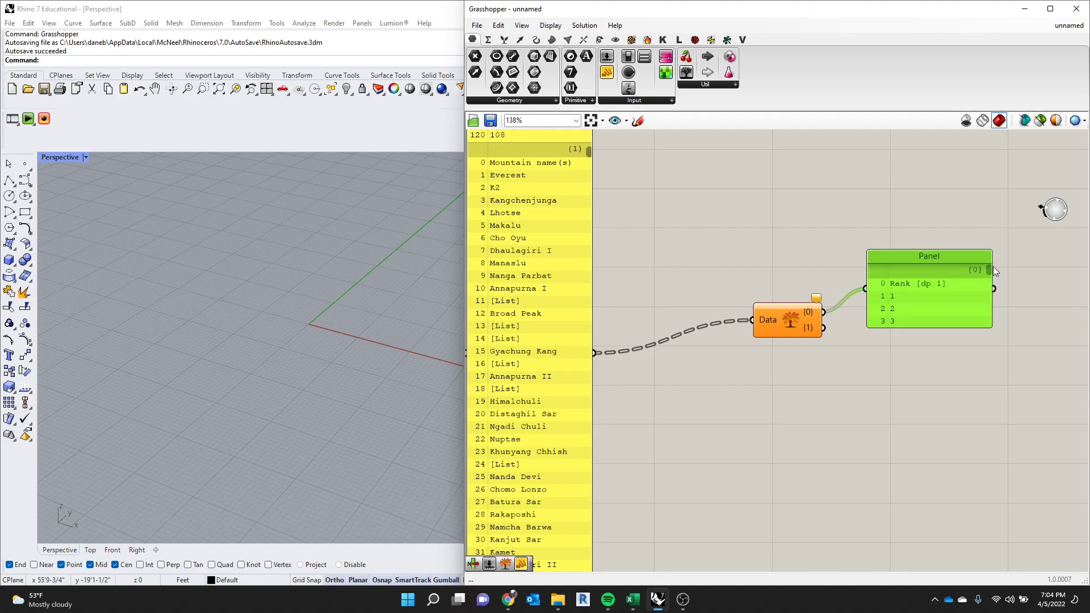
drag(824, 329, 868, 288)
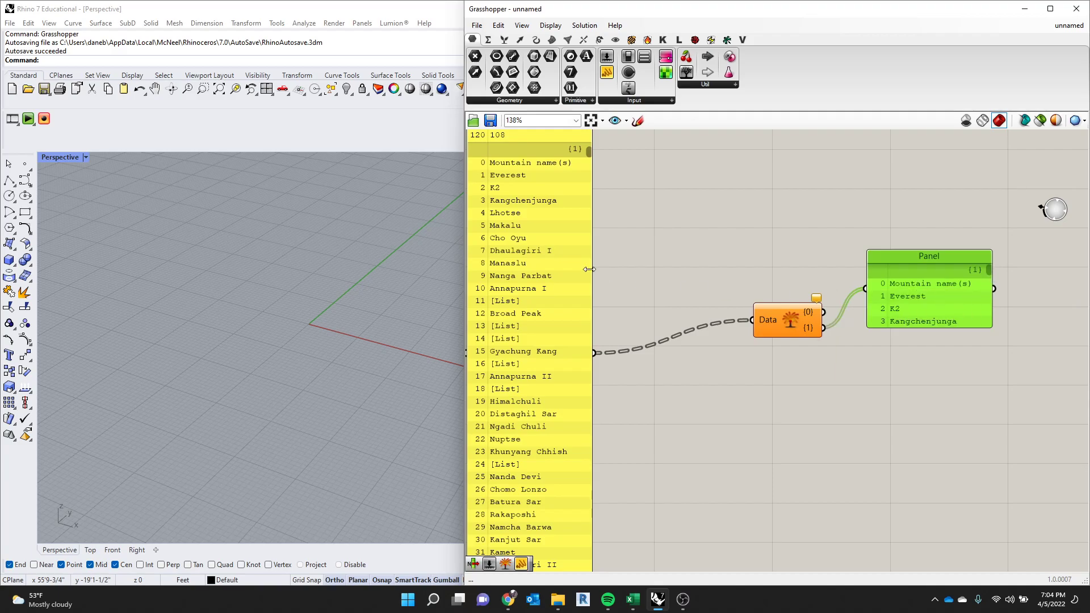
Add a third output {2} to the Explode Tree for the height column and connect it to the output Panel.
scroll(571, 263, down, 1)
drag(588, 168, 597, 192)
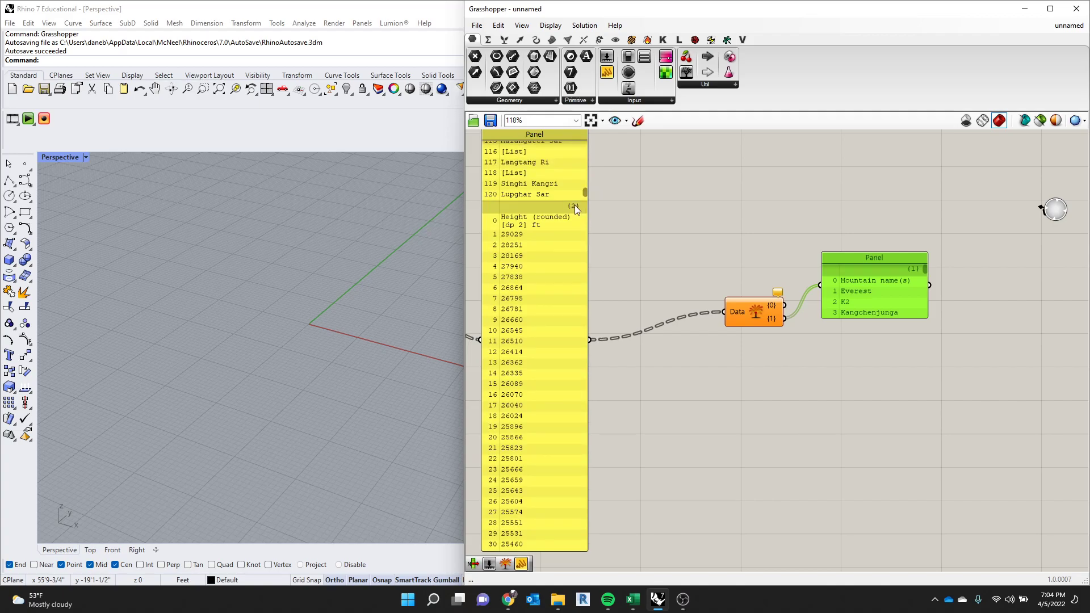
scroll(755, 317, up, 8)
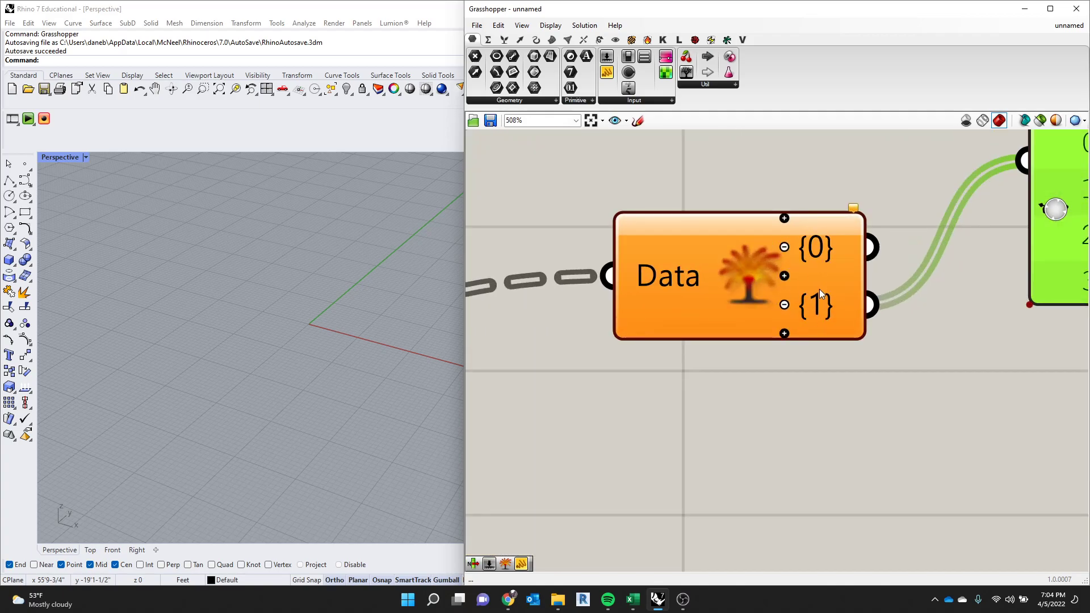
click(785, 333)
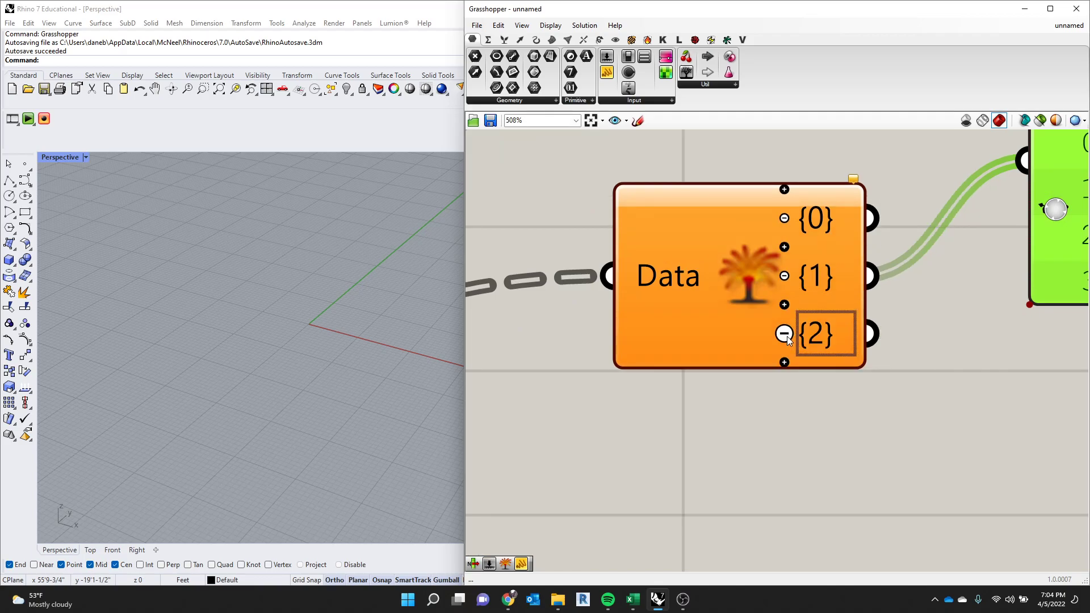
scroll(796, 337, down, 3)
drag(837, 335, 932, 229)
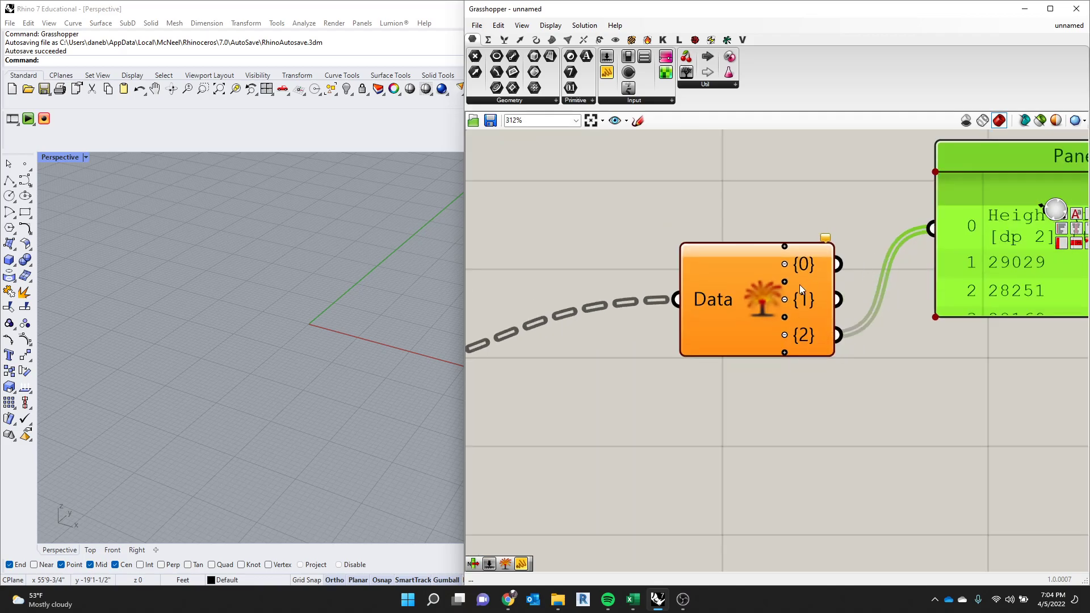
Stretch the output Panel downward so it shows a long section of the height list.
scroll(802, 283, down, 6)
scroll(942, 275, up, 4)
drag(925, 316, 906, 559)
scroll(757, 398, down, 4)
drag(816, 385, 825, 280)
drag(838, 366, 840, 561)
scroll(829, 379, down, 3)
scroll(829, 379, up, 3)
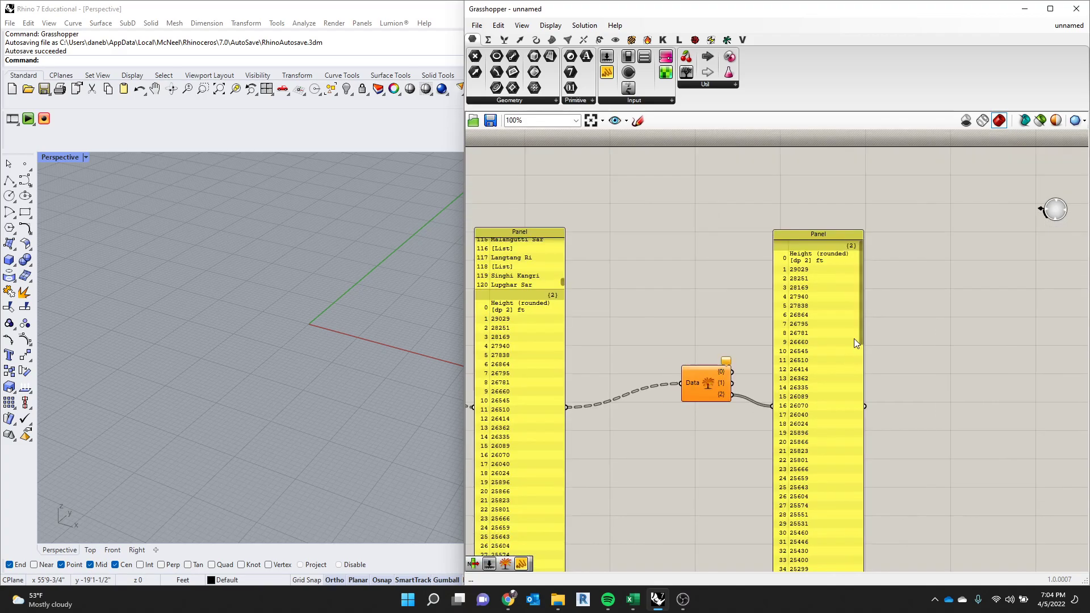
Look through the mountain heights in the output Panel down to its last entries and return to the start.
drag(861, 325, 873, 549)
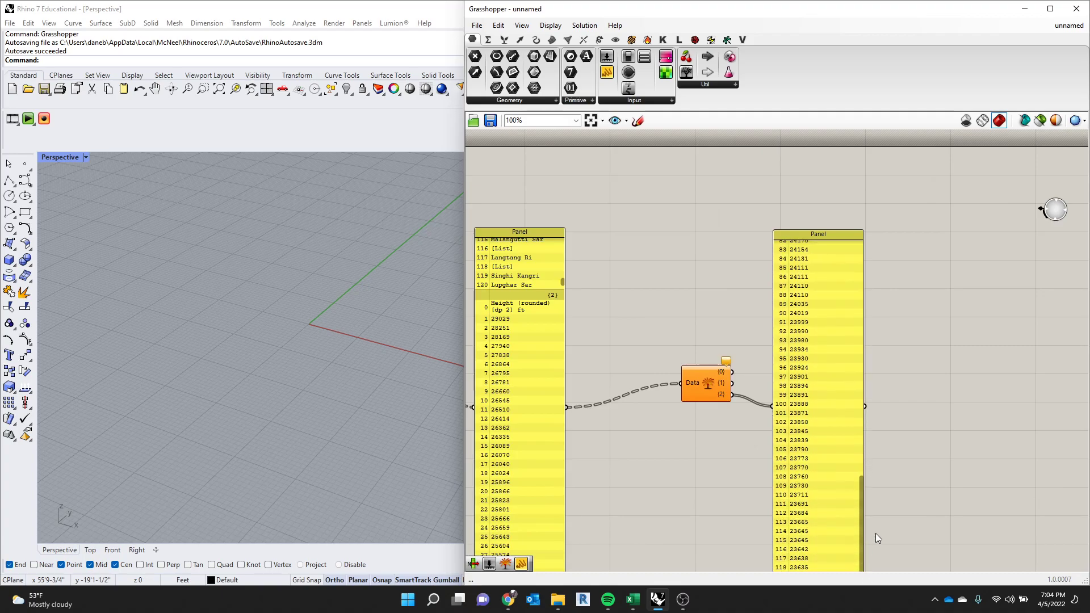
scroll(949, 387, down, 3)
scroll(894, 474, up, 2)
drag(900, 466, 918, 266)
Move the Explode Tree closer to the data panel and reposition the output Panel beside it.
drag(853, 282, 864, 266)
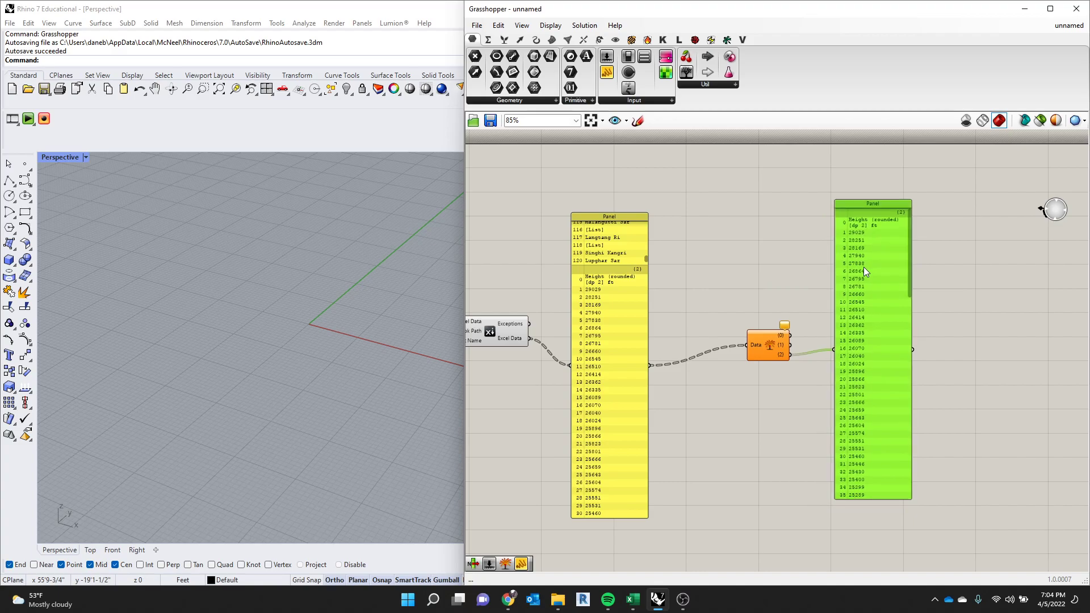
drag(761, 343, 704, 364)
drag(857, 350, 853, 353)
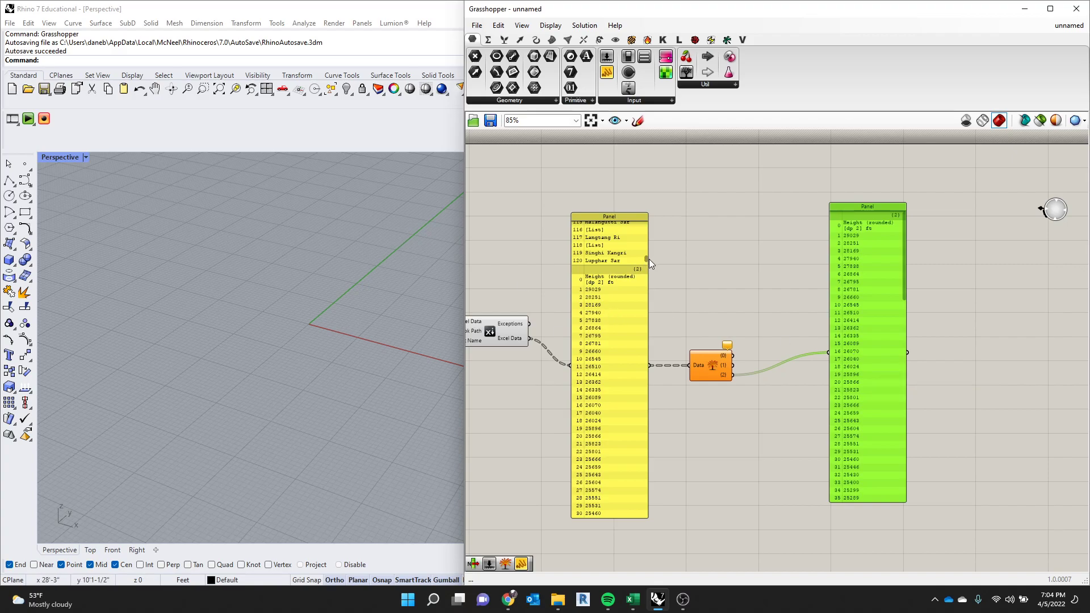
Add a fourth output {3} to the Explode Tree for the Range column and connect it to the output Panel.
drag(646, 260, 646, 275)
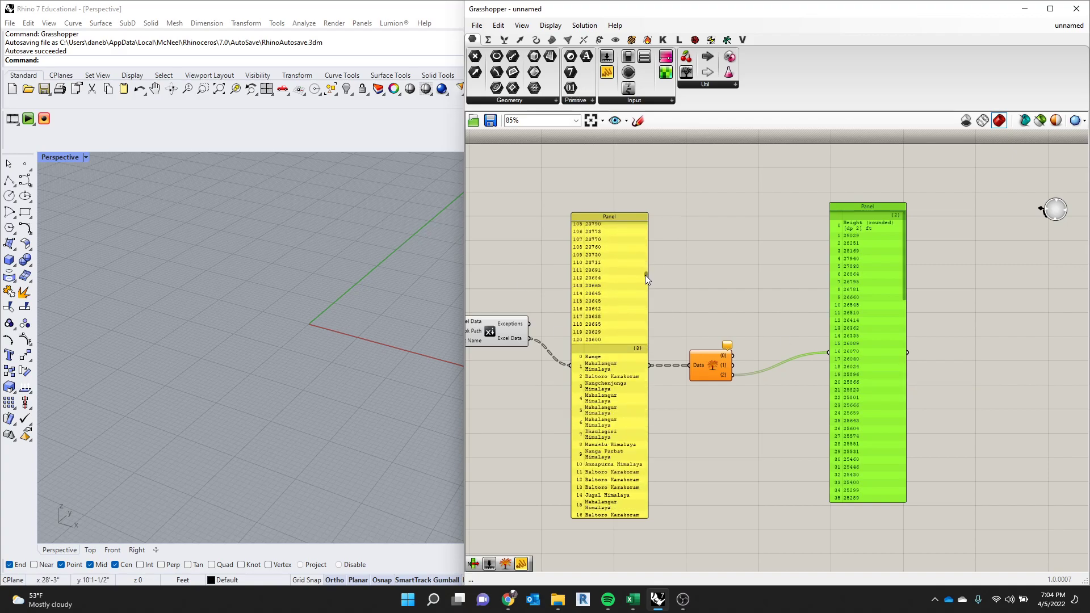
scroll(645, 275, down, 1)
scroll(700, 381, up, 8)
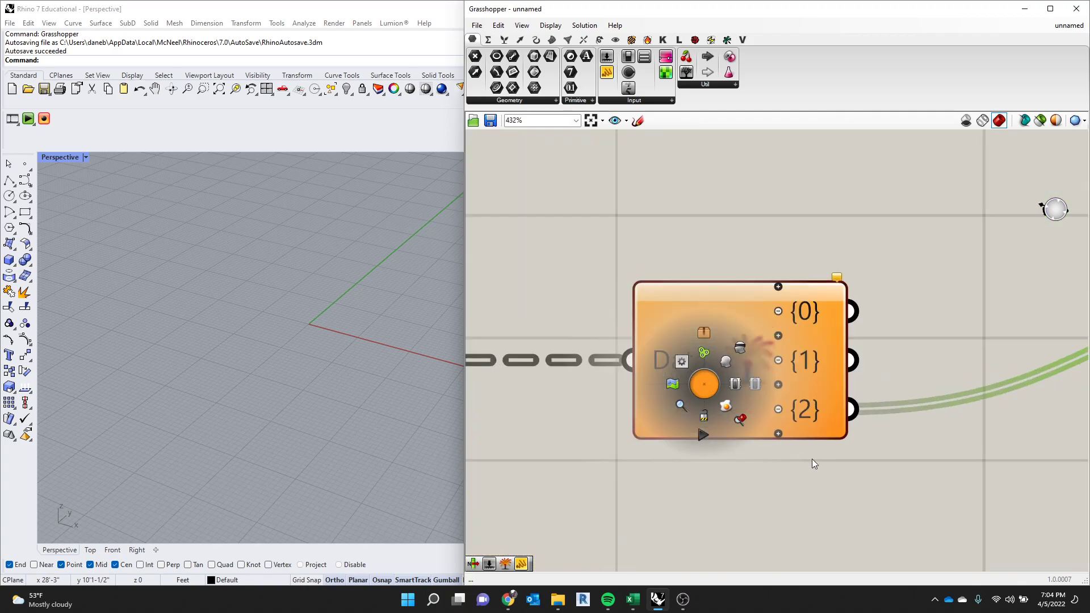
click(778, 434)
scroll(720, 437, down, 4)
drag(776, 436, 989, 376)
scroll(843, 323, down, 5)
scroll(910, 309, up, 4)
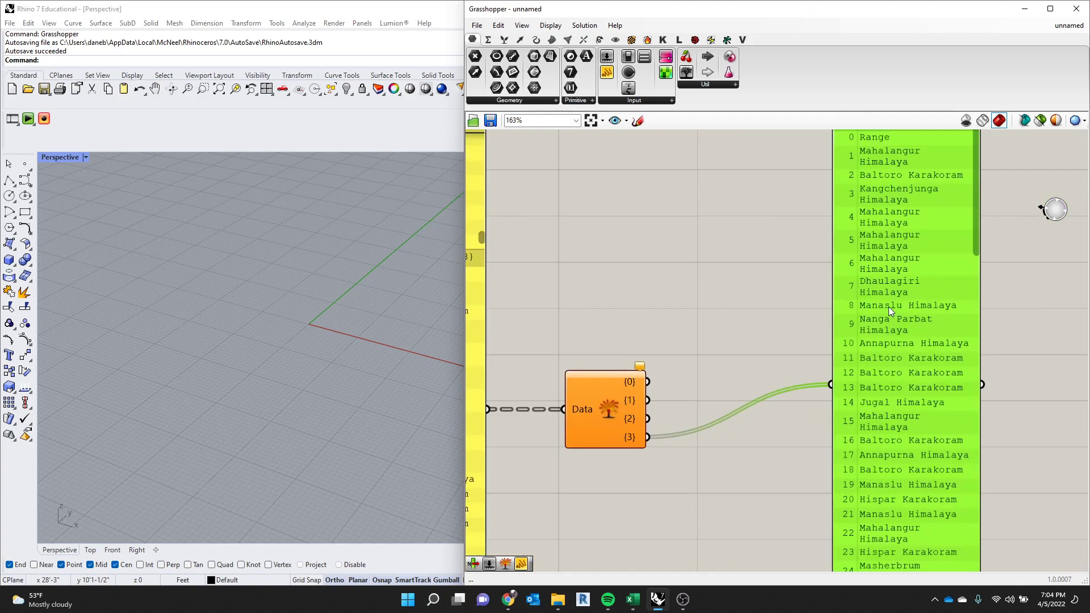
Feed the output Panel from Explode Tree output {2} again and look through the height list.
drag(652, 425, 830, 385)
scroll(727, 336, down, 4)
scroll(844, 309, up, 3)
scroll(885, 284, down, 2)
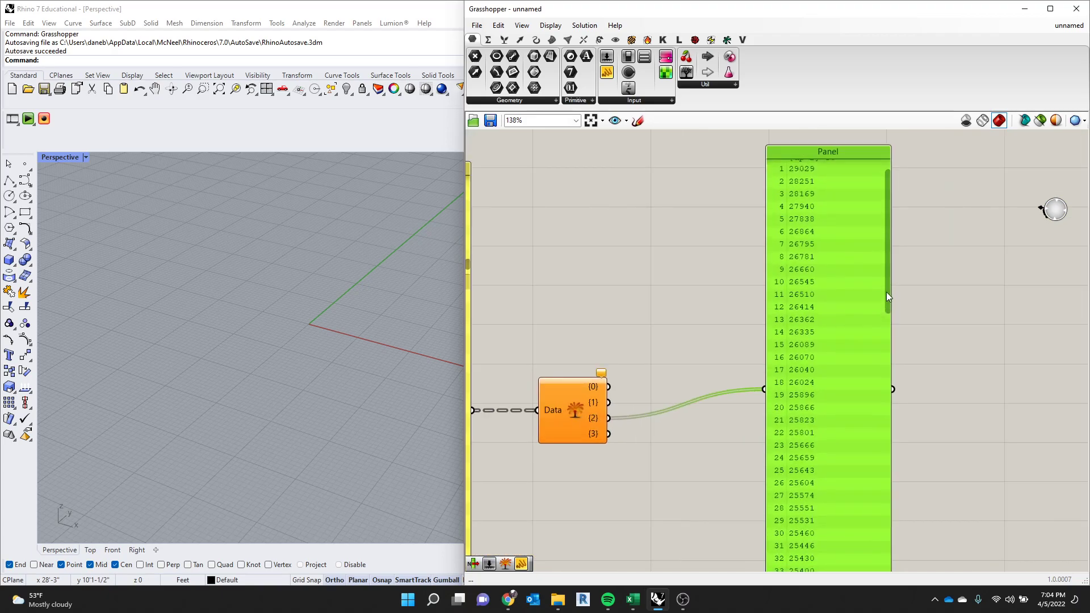
drag(887, 292, 864, 560)
scroll(775, 392, down, 3)
scroll(776, 392, up, 3)
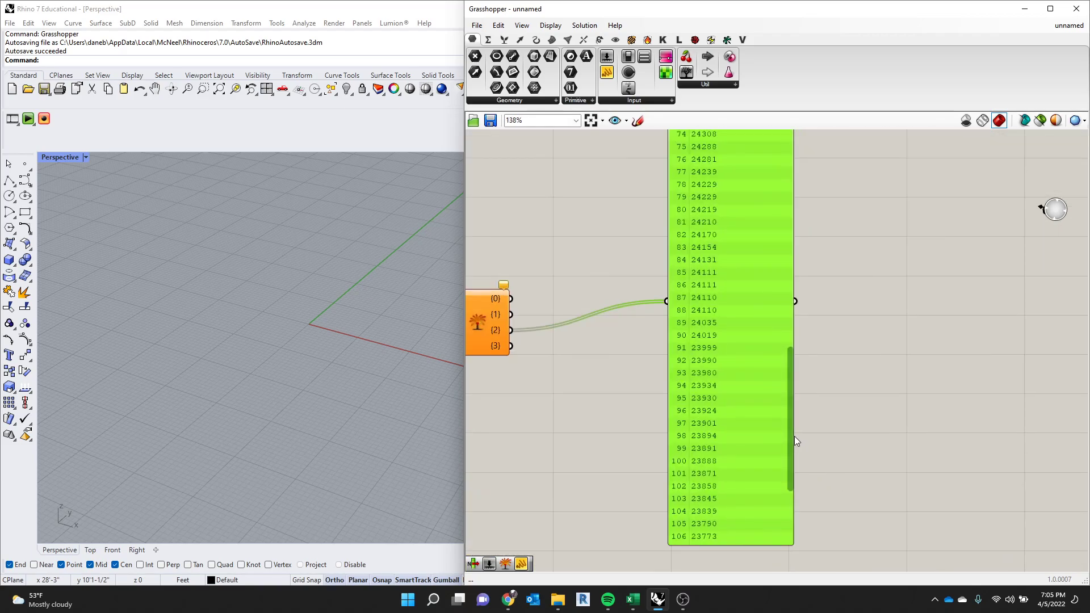
drag(792, 446, 765, 148)
scroll(700, 294, down, 2)
scroll(734, 188, up, 2)
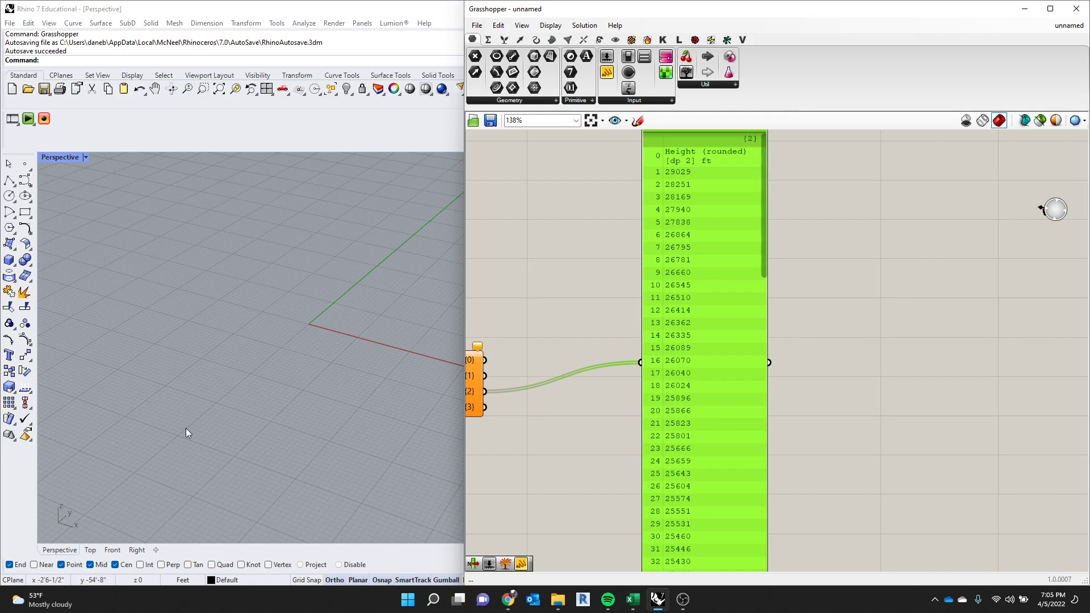
Switch the Rhino window from the single Perspective view to the four-viewport layout.
mouse_move(345, 337)
right_down()
mouse_move(321, 348)
mouse_move(342, 325)
right_up()
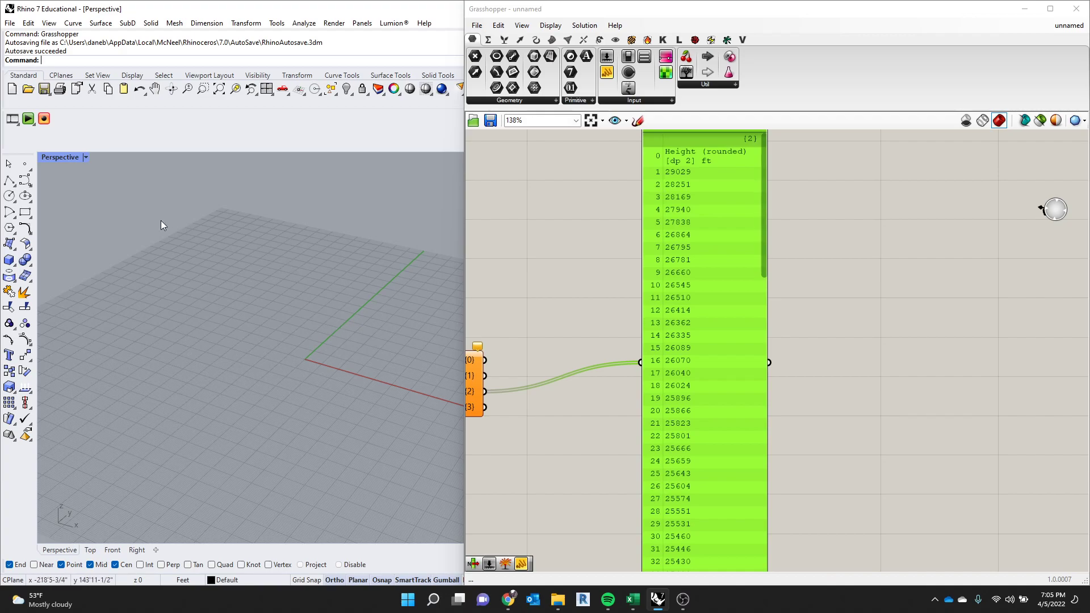
double_click(55, 157)
right_drag(181, 241, 157, 288)
Draw an open, S-shaped degree 3 curve with seven control points in the Top viewport, with Ortho turned off.
click(25, 180)
right_drag(194, 245, 233, 221)
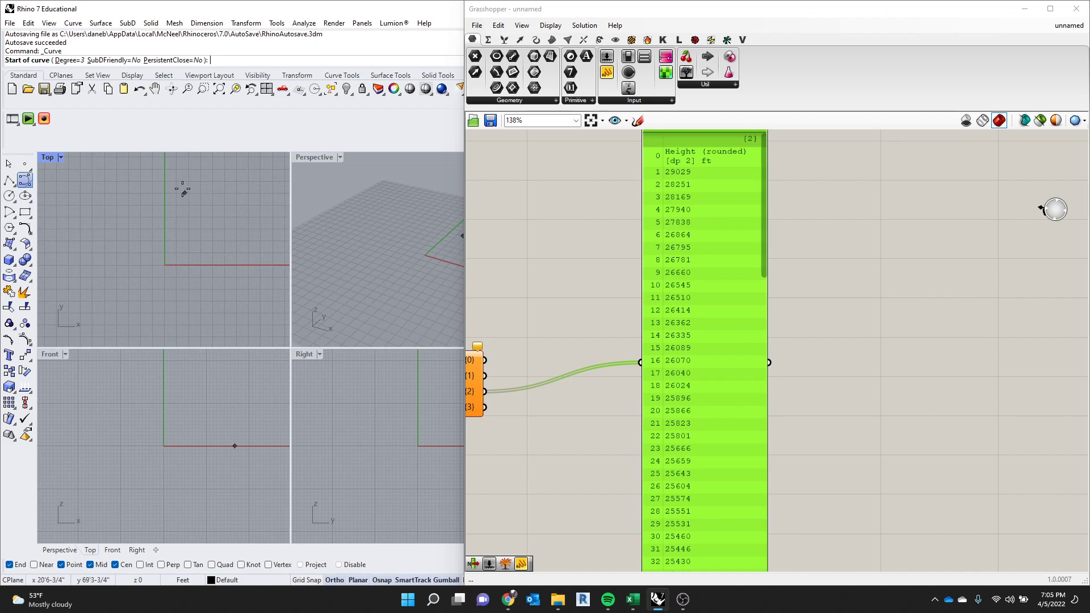
click(169, 178)
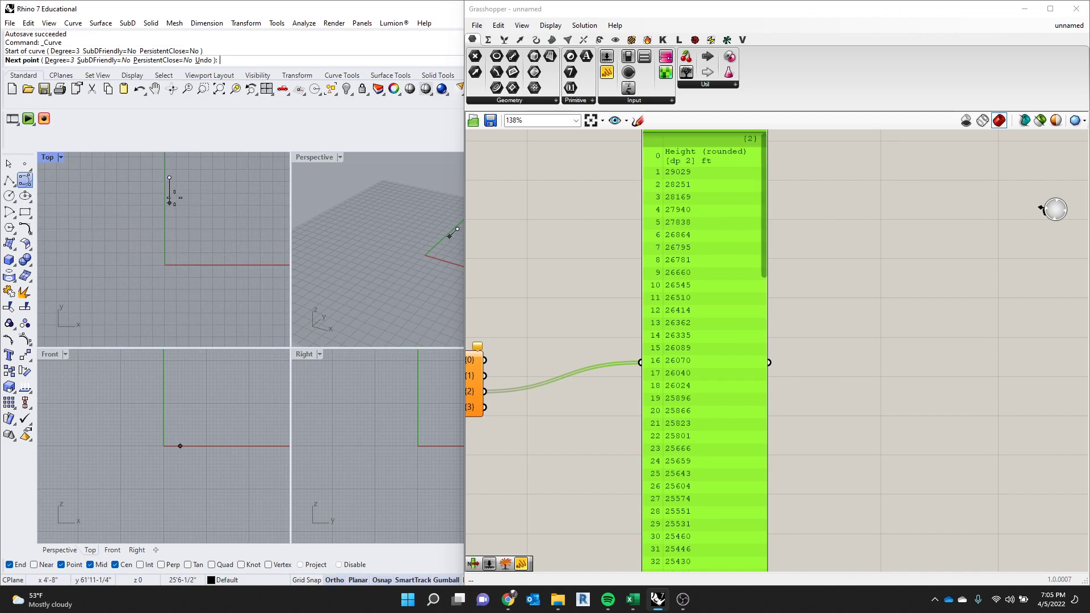
key(F8)
click(185, 203)
scroll(177, 235, down, 2)
click(185, 235)
click(176, 269)
click(167, 291)
right_drag(166, 327, 167, 280)
click(171, 275)
click(194, 298)
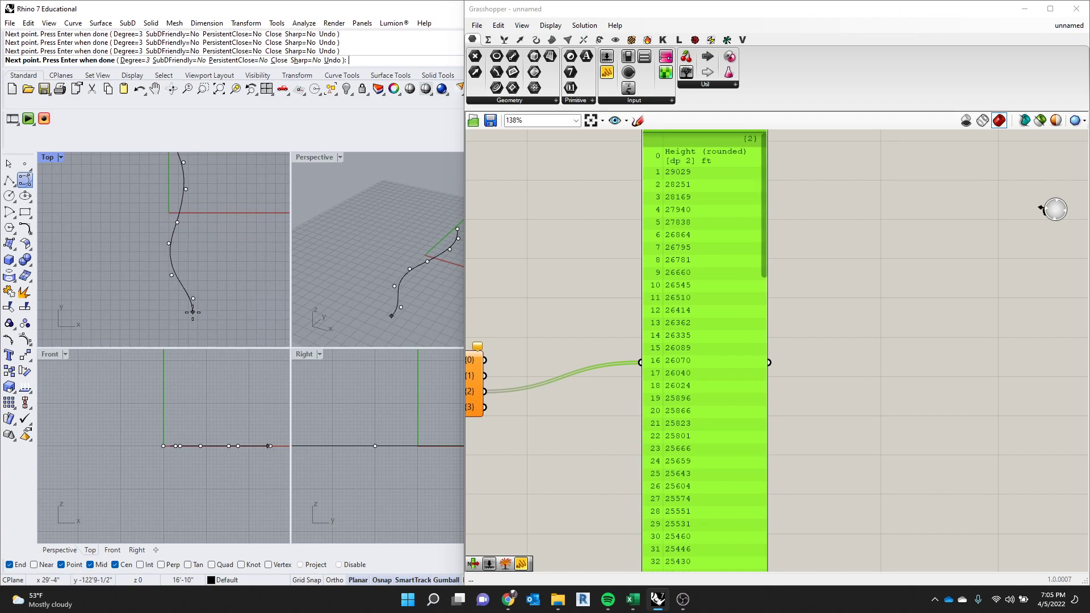
key(Return)
Copy the S-shaped curve once, a short distance along the X direction in the Top viewport.
scroll(199, 269, down, 7)
scroll(200, 259, up, 7)
drag(209, 209, 148, 230)
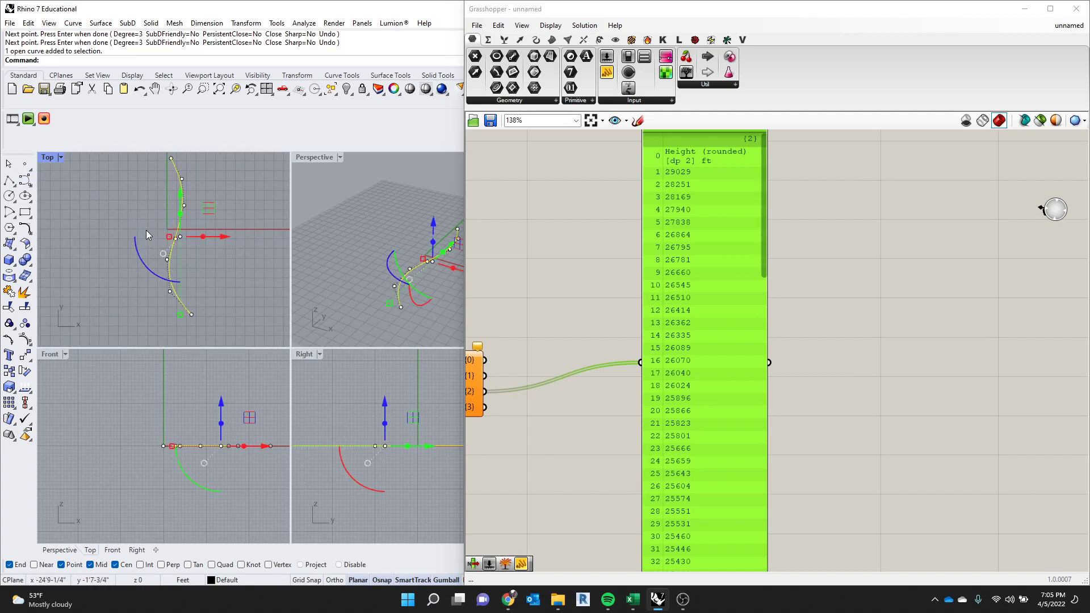
text(Copy)
key(Return)
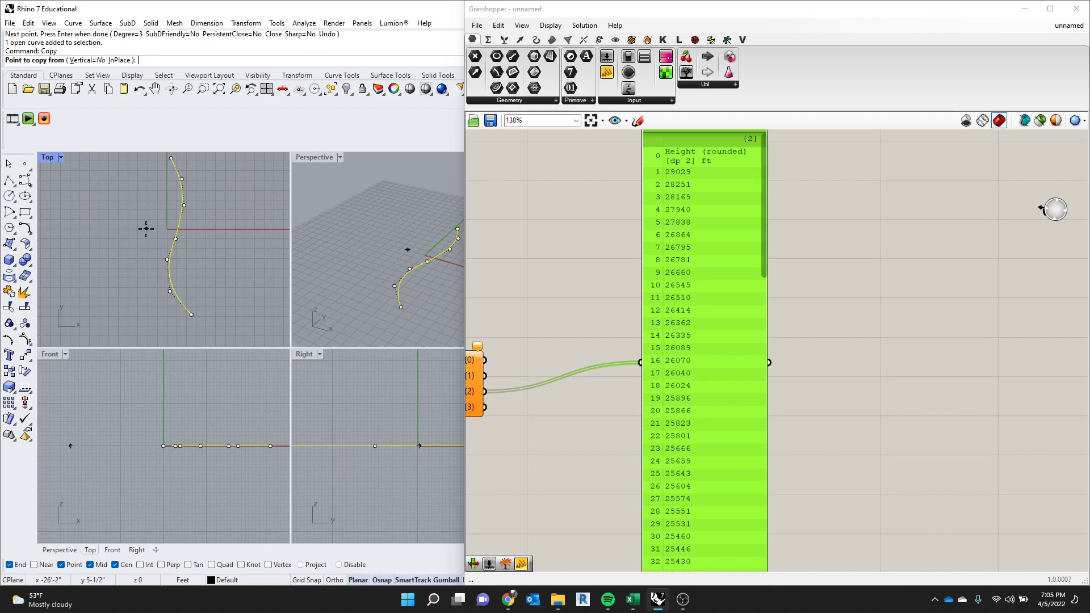
click(211, 267)
click(243, 268)
key(Return)
key(Escape)
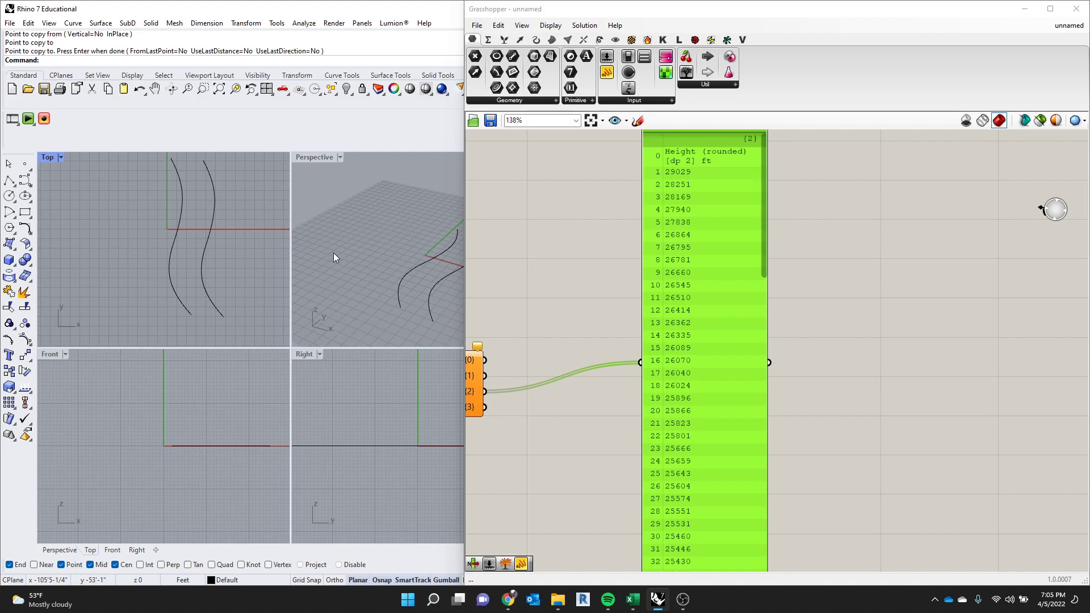
Maximize the Perspective viewport and frame the two curves.
double_click(315, 157)
scroll(256, 304, down, 2)
scroll(353, 332, up, 3)
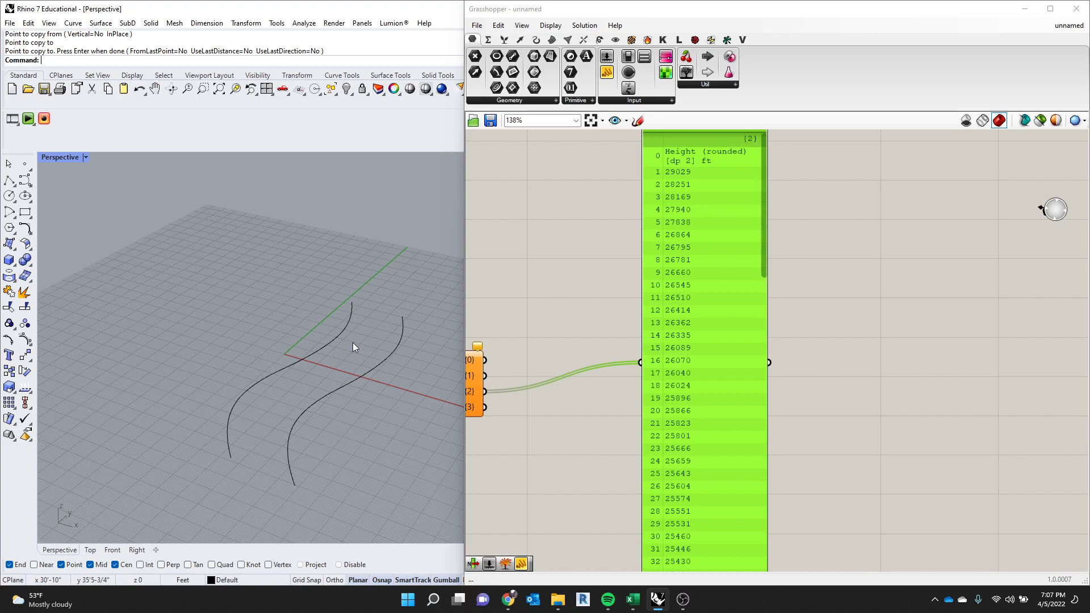
Add a Divide Curve component to the Grasshopper canvas beside the height Panel.
double_click(891, 335)
text(divide)
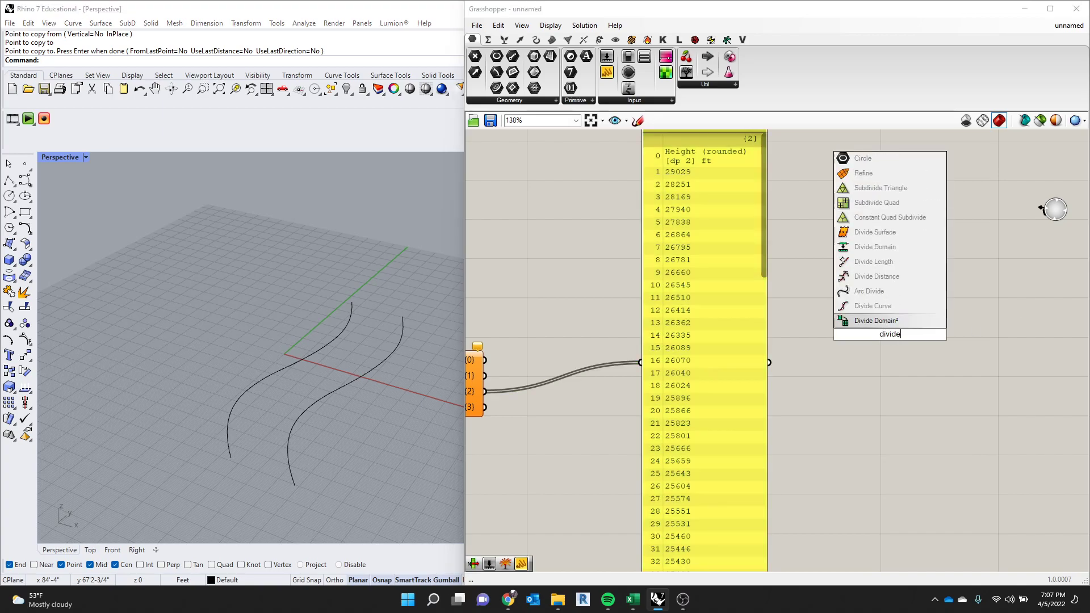
key(Up)
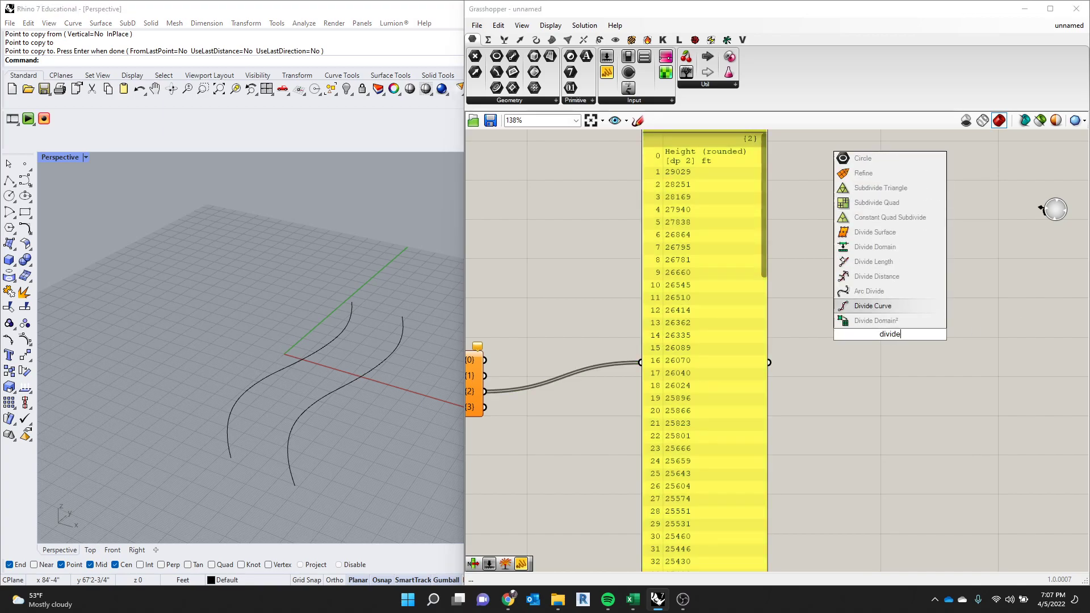
key(Return)
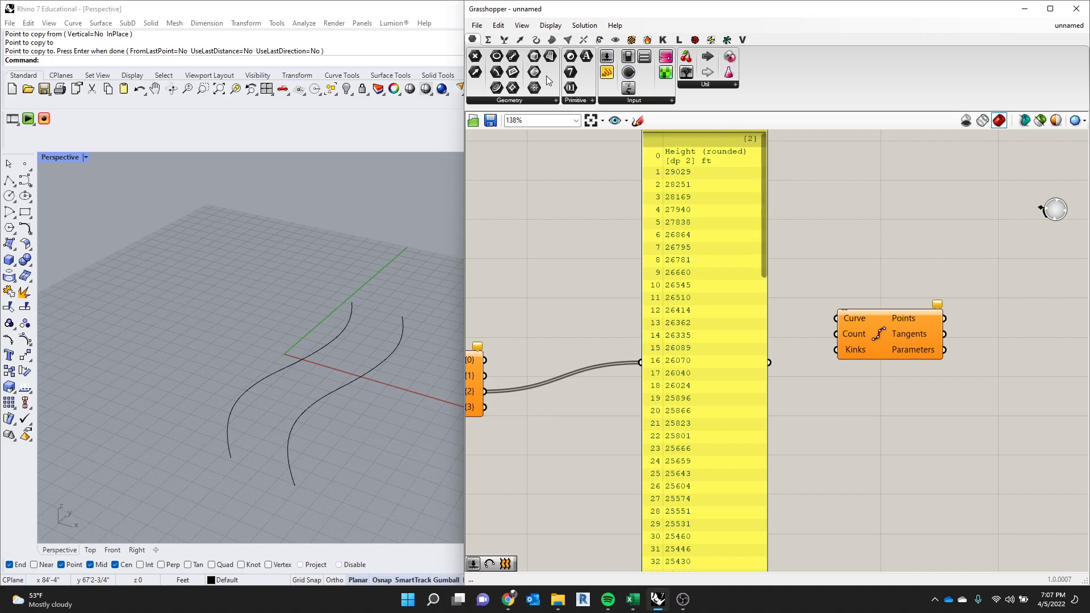
Place a Curve geometry parameter on the canvas below the Divide Curve component.
click(523, 102)
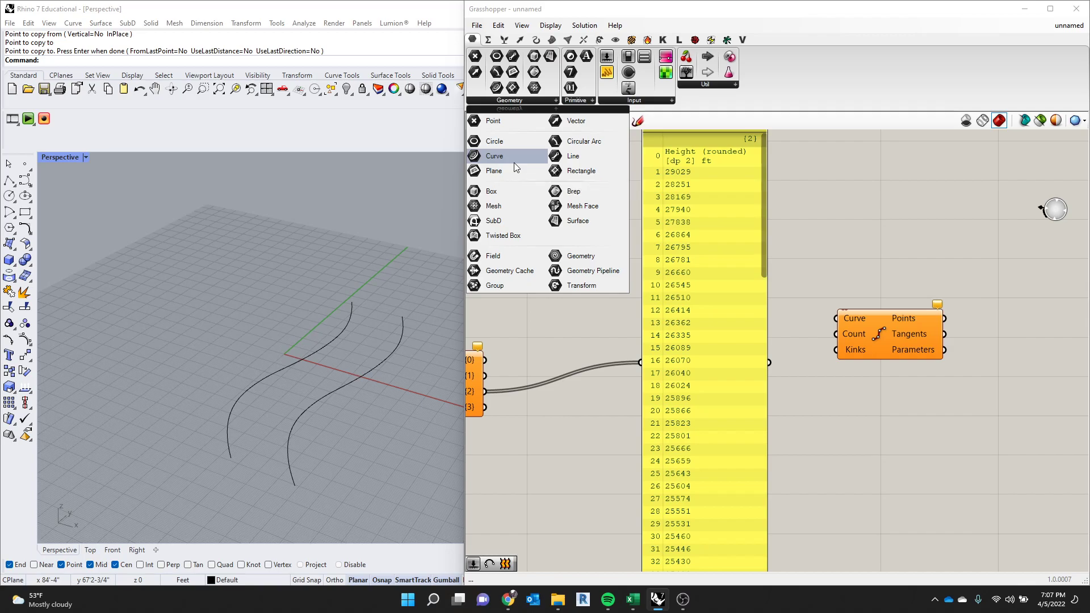
drag(514, 163, 834, 263)
drag(827, 402, 827, 402)
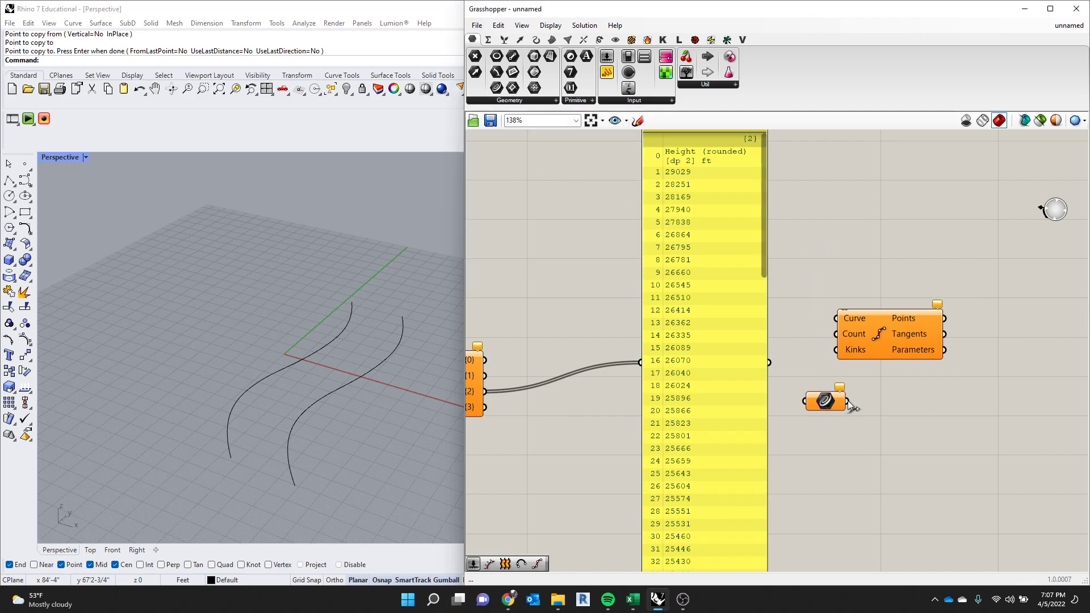
Set multiple curves for the Curve parameter, referencing both S-shaped curves from the Rhino model.
scroll(831, 402, up, 3)
right_click(808, 401)
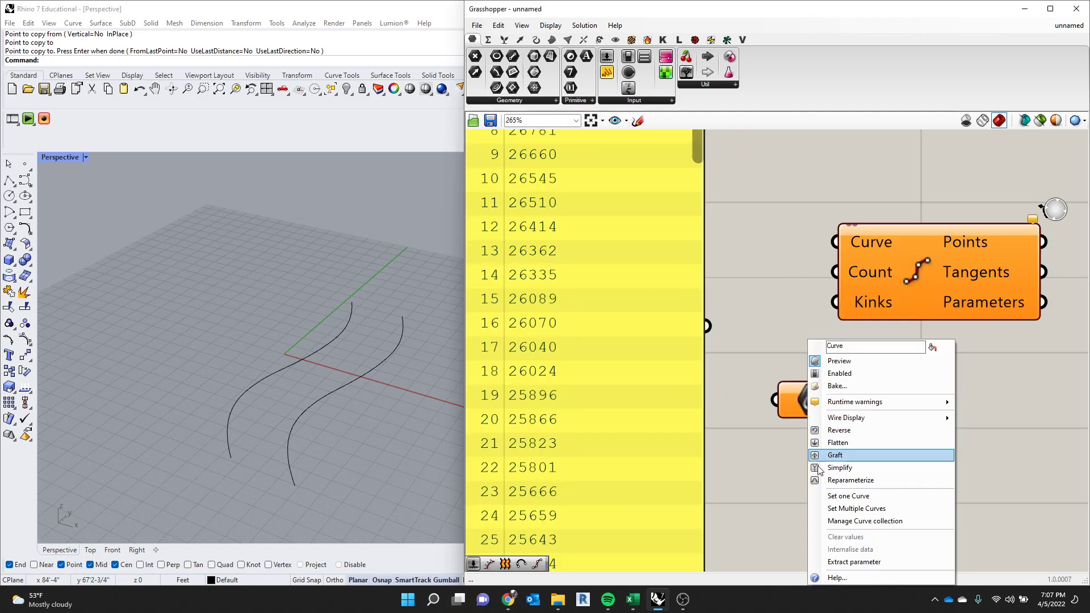
click(850, 508)
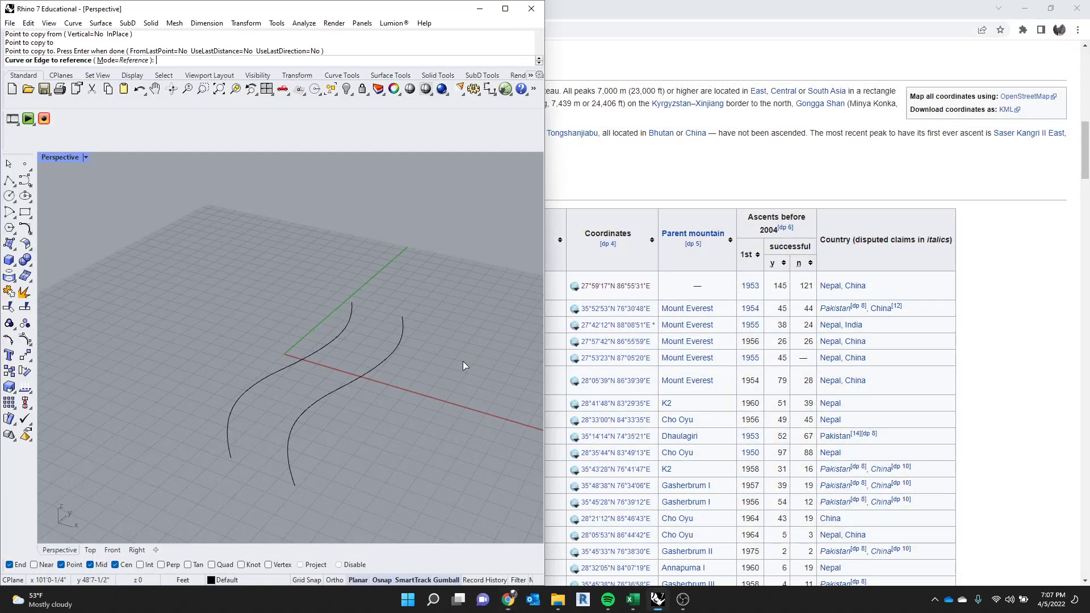
click(346, 336)
click(387, 364)
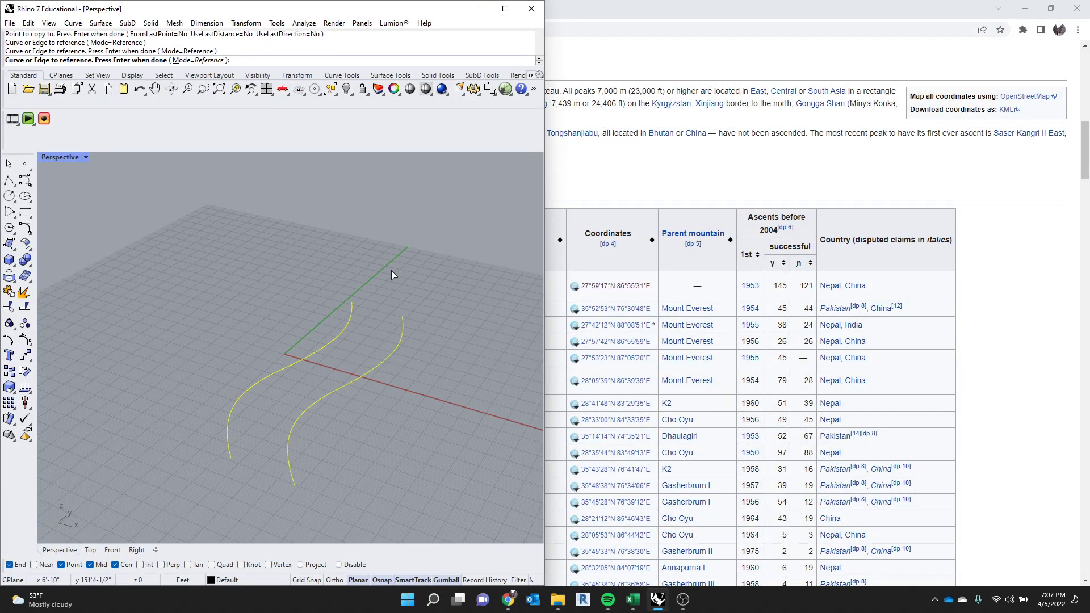
key(Return)
Place the Curve parameter ahead of Divide Curve, connect it to the Curve input, and check the Count input's default.
drag(814, 392, 782, 261)
drag(890, 265, 930, 330)
drag(819, 269, 870, 296)
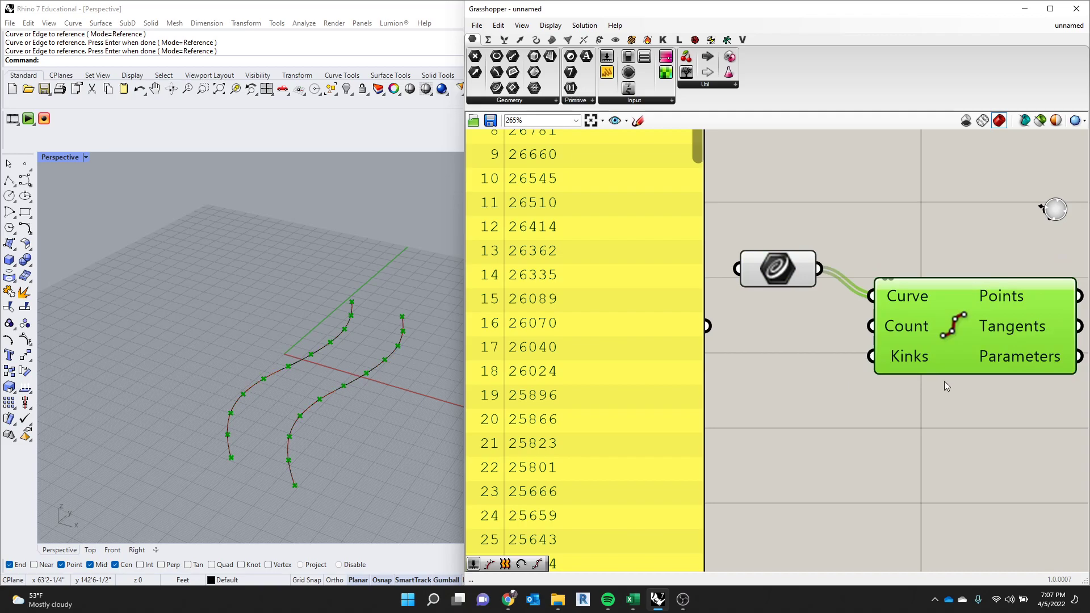
mouse_move(907, 328)
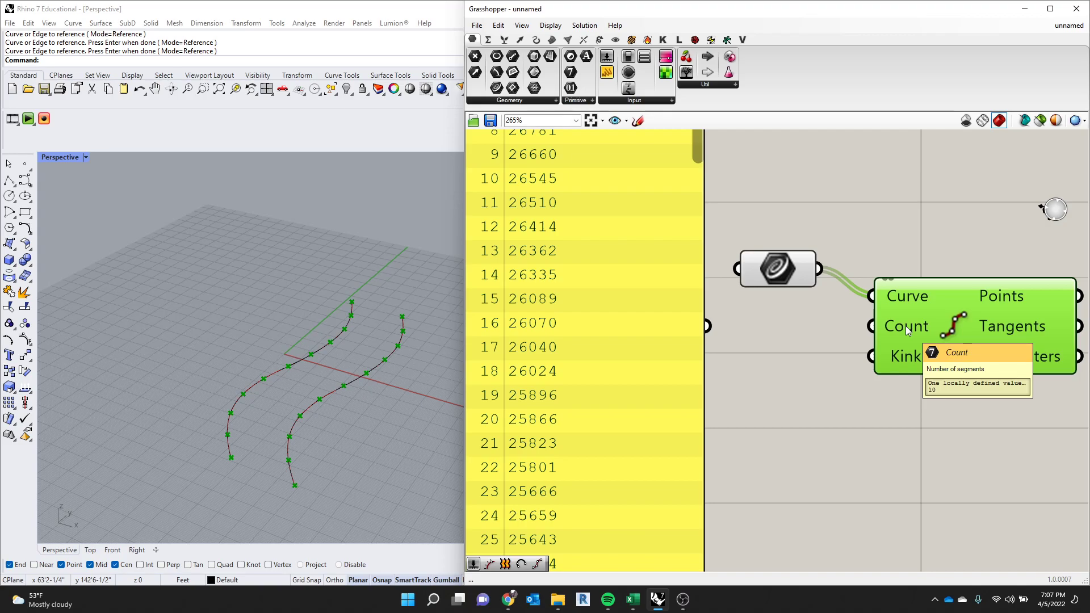
click(921, 197)
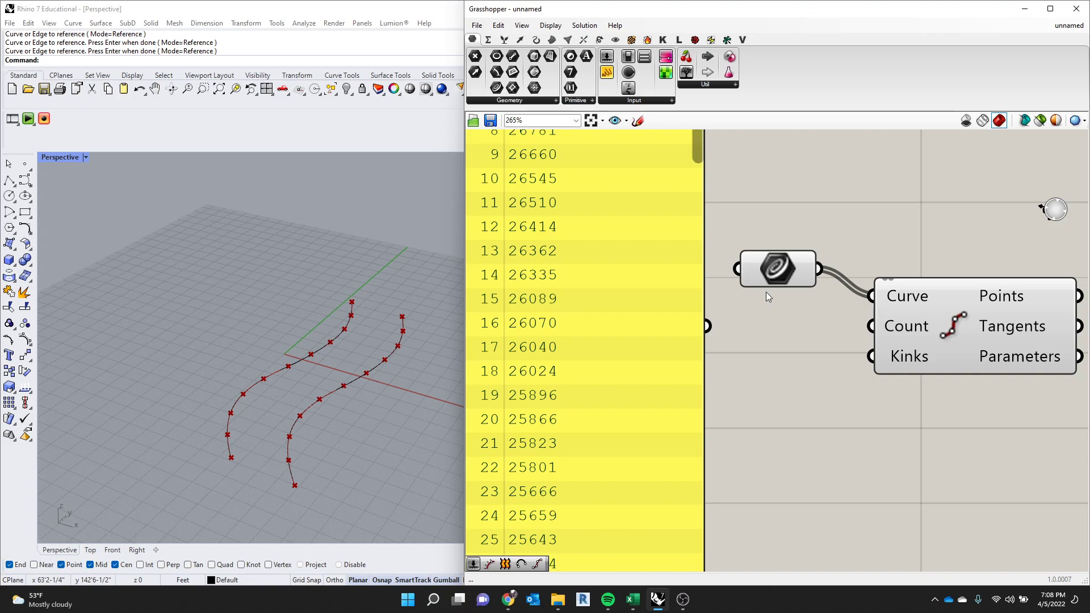
Check the end of the height Panel's list and move the Panel away from the Divide Curve components.
scroll(766, 295, down, 5)
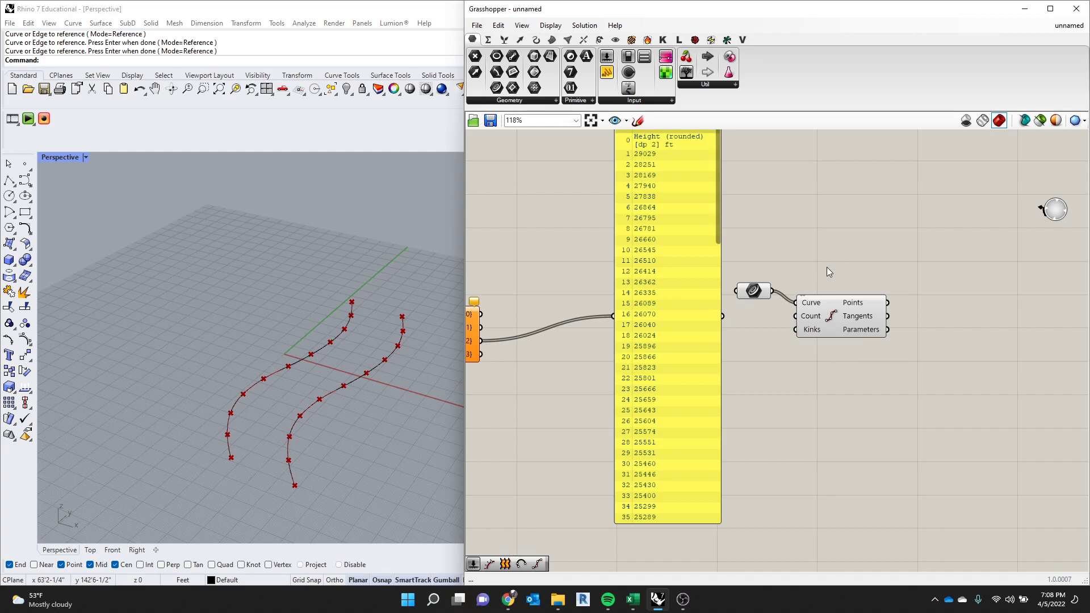
drag(713, 194, 705, 503)
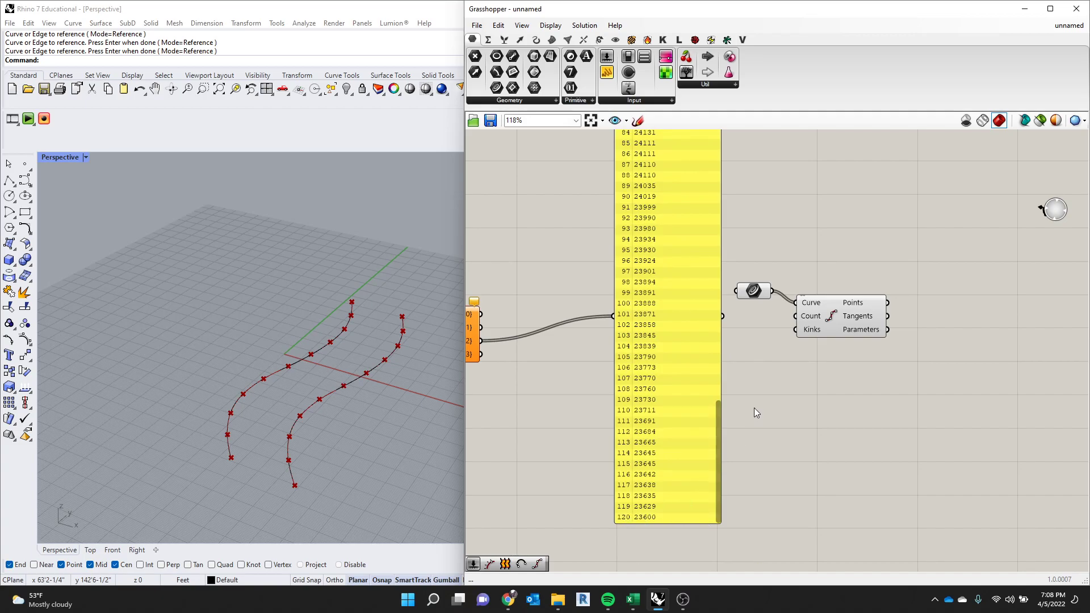
drag(701, 362, 639, 389)
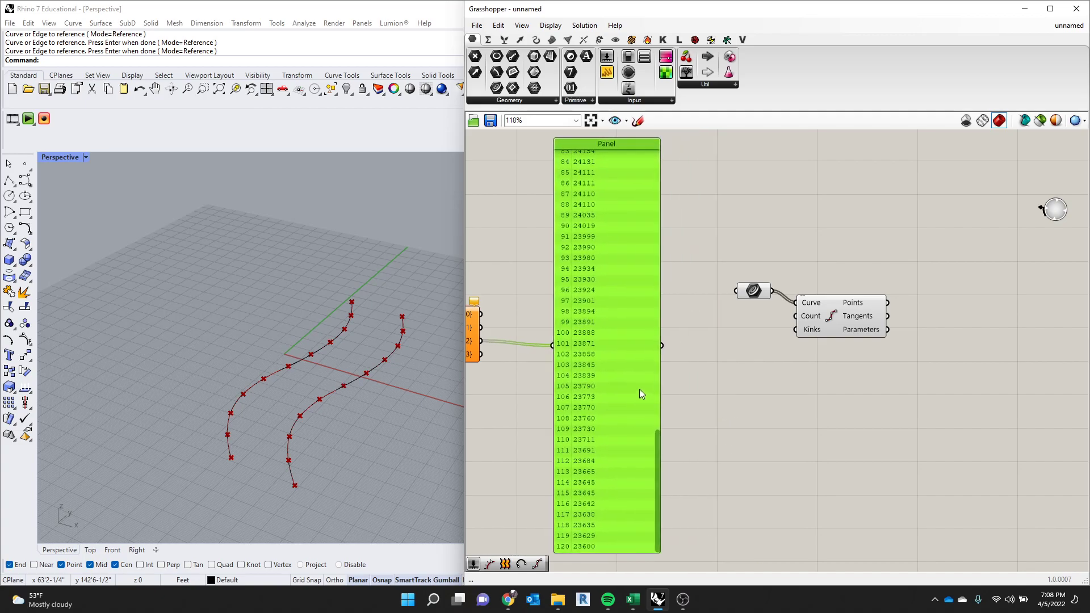
Add a Number Slider set to 120, connect it to Divide Curve's Count input, and inspect the divided curves.
double_click(731, 405)
text(number slider)
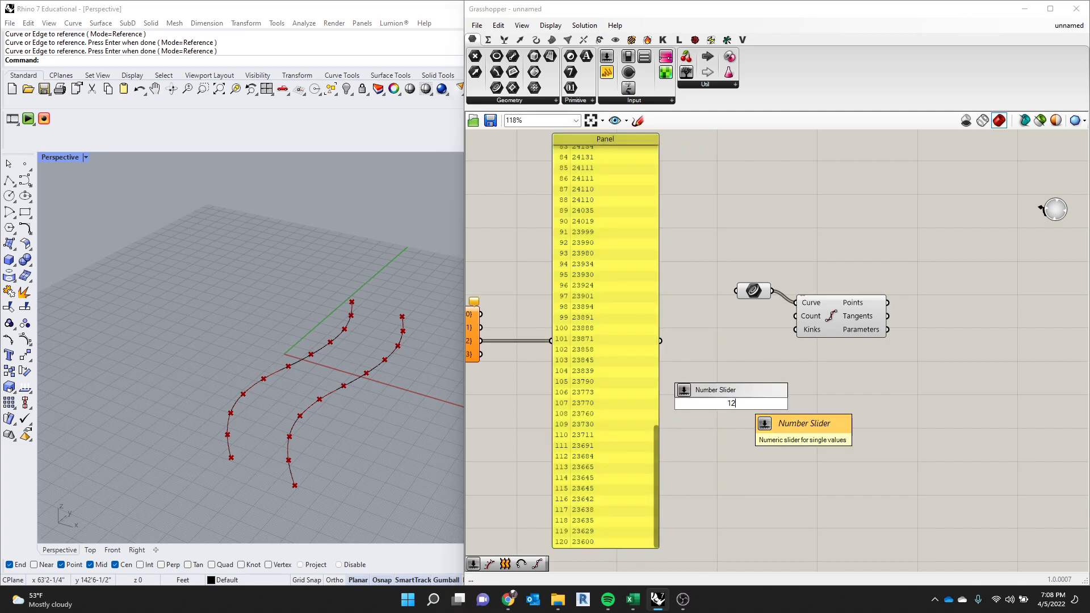
key(Return)
drag(801, 404, 795, 316)
scroll(336, 330, up, 3)
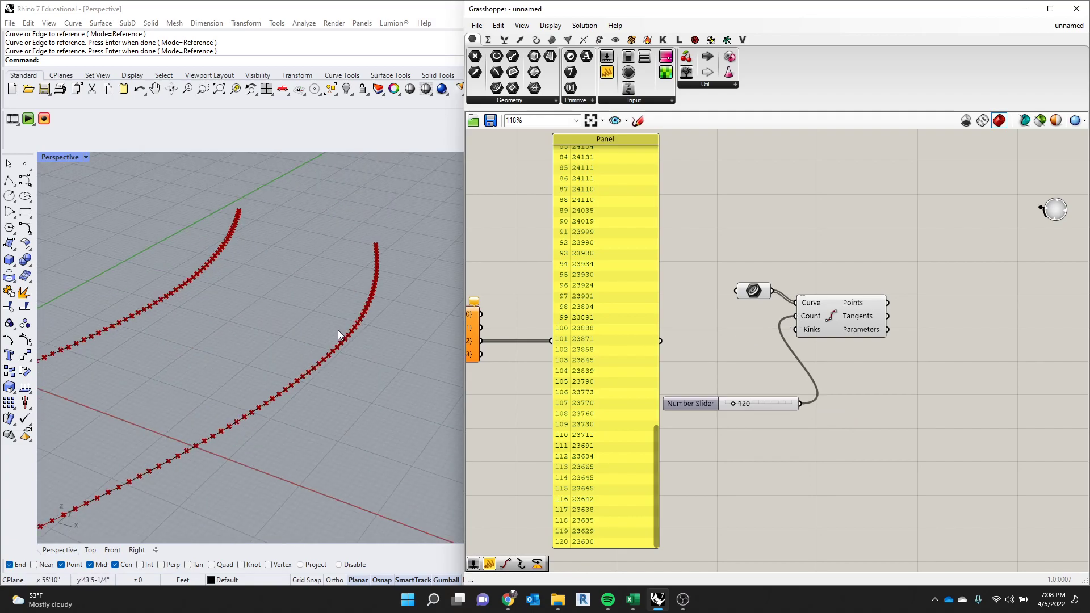
scroll(338, 330, up, 1)
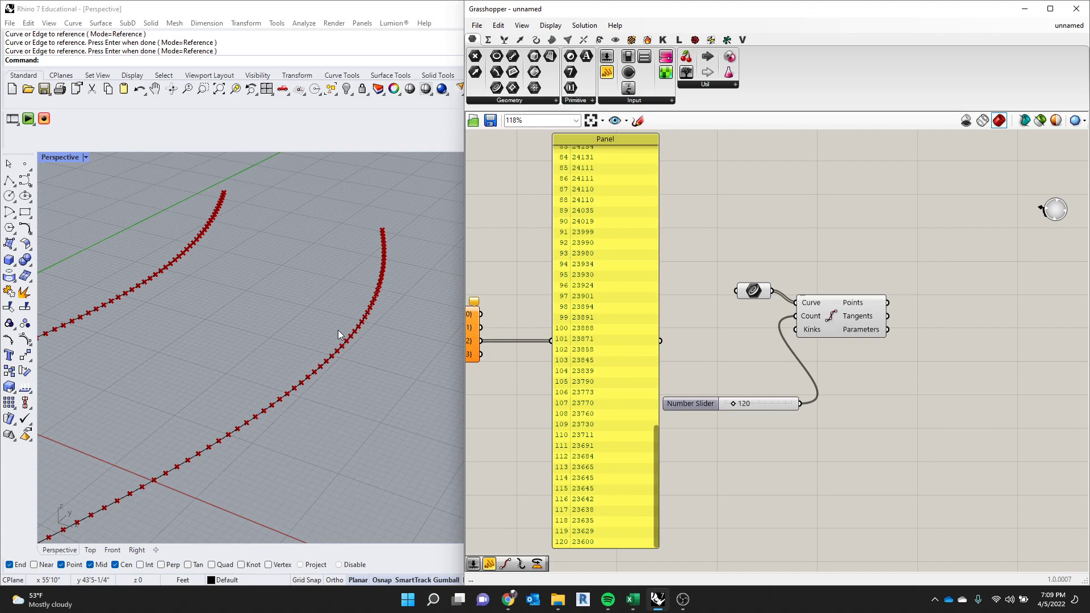
Add a List Length component above the Curve parameter and connect the height Panel to its List input.
double_click(857, 226)
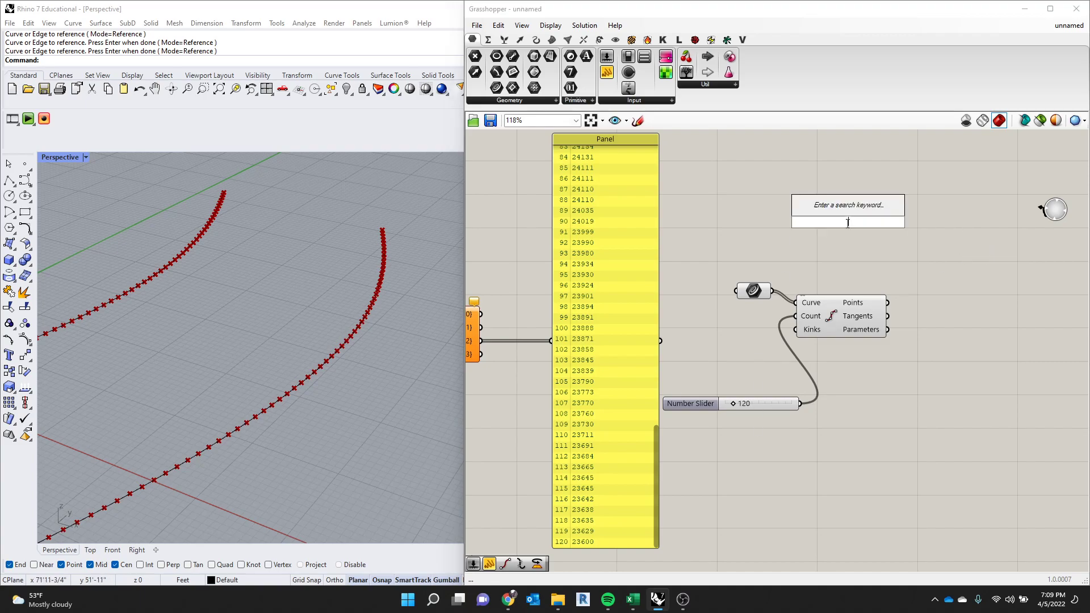
text(list)
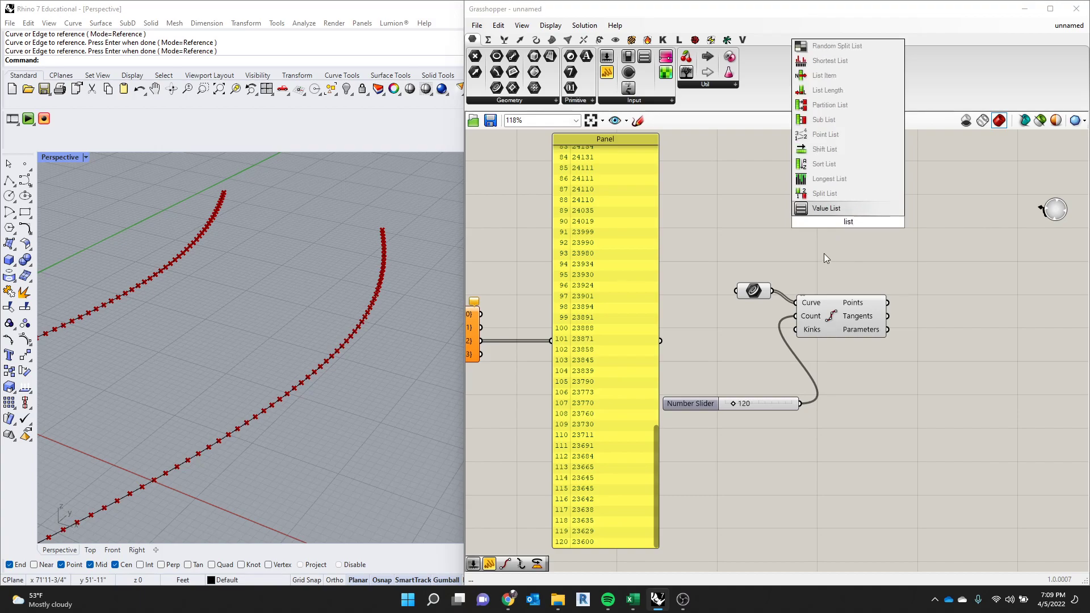
click(841, 90)
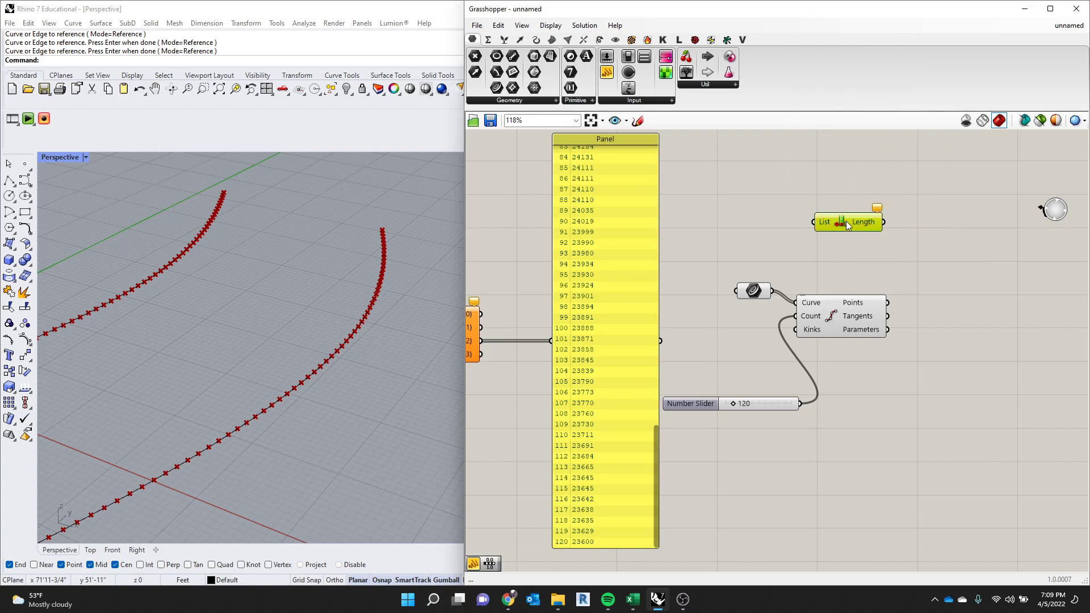
drag(849, 225, 781, 222)
drag(661, 340, 746, 220)
mouse_move(798, 224)
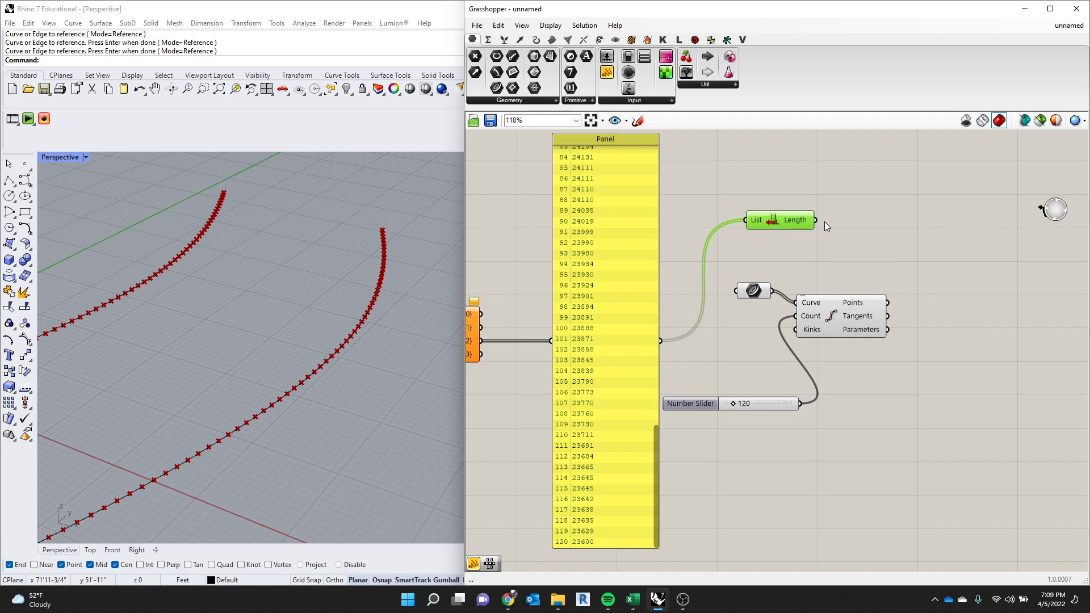
Connect List Length's Length output to Divide Curve's Count input in place of the Number Slider, and delete the slider.
drag(816, 221, 796, 316)
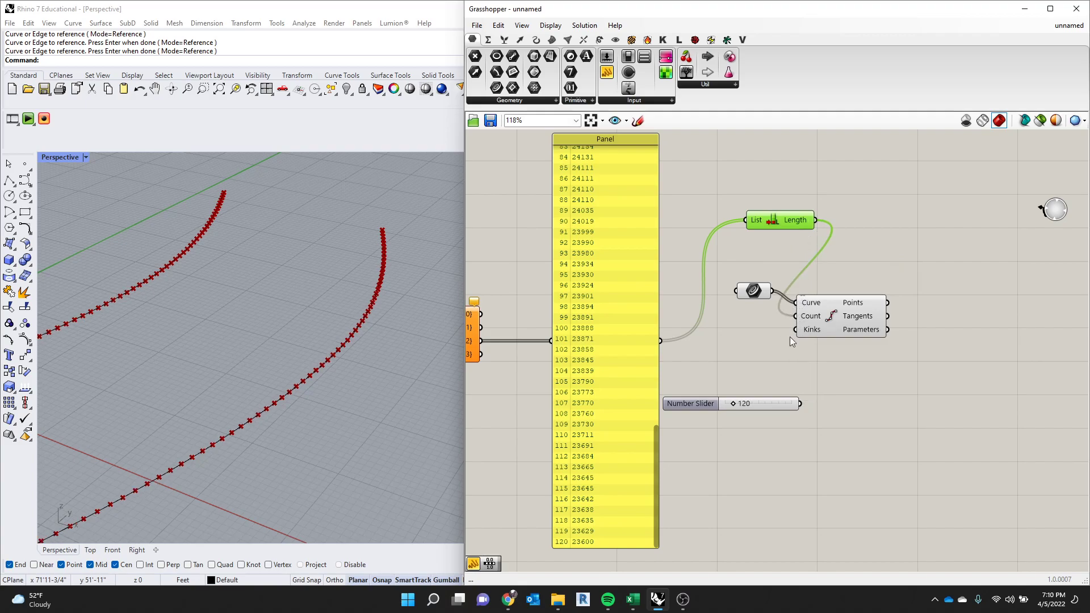
click(753, 405)
key(Delete)
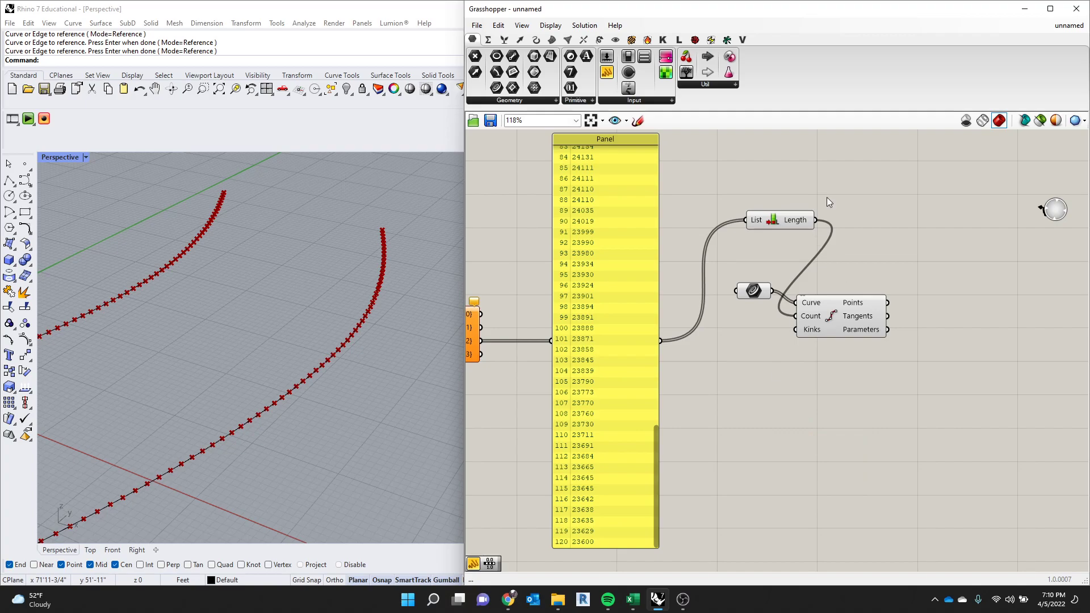
Place List Length below the Curve parameter ahead of Divide Curve, and move the three components farther from the height Panel.
drag(780, 224, 757, 324)
drag(835, 267, 755, 343)
drag(769, 318, 832, 320)
scroll(832, 321, down, 5)
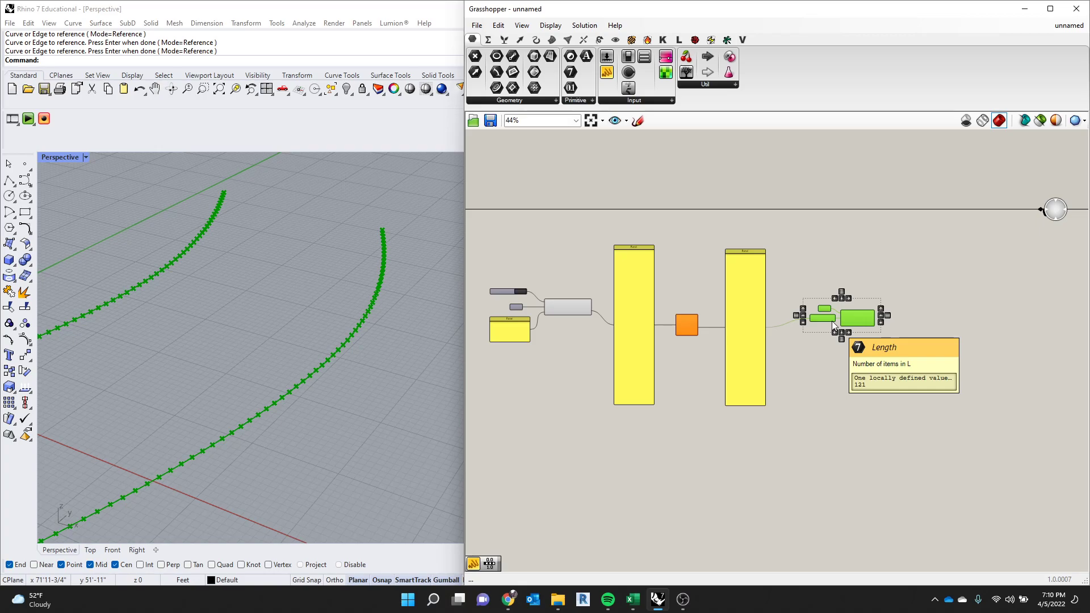
scroll(832, 321, up, 5)
click(920, 208)
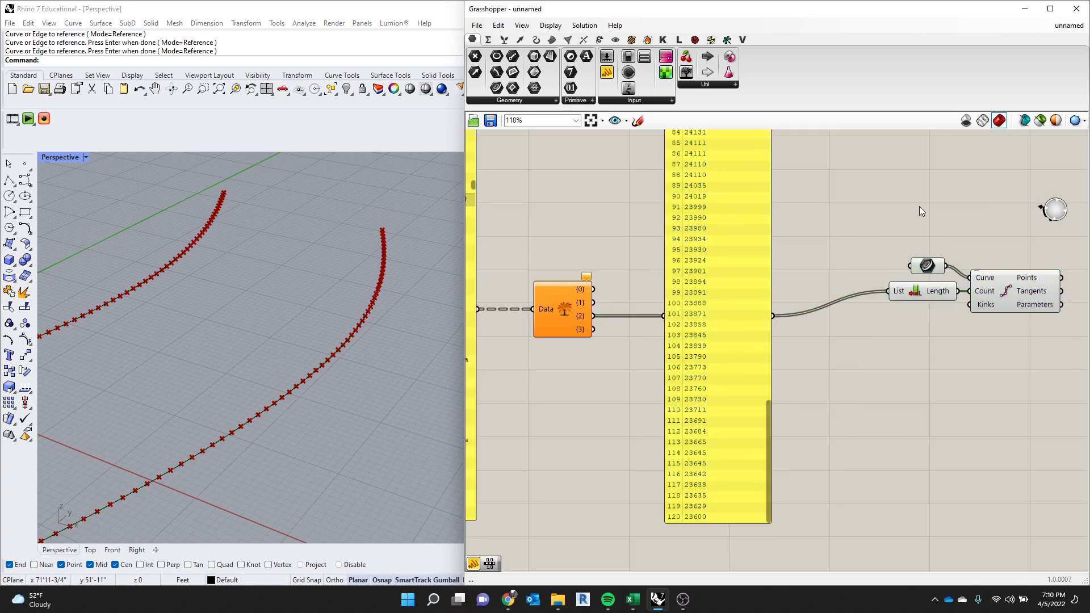
right_drag(883, 176, 793, 186)
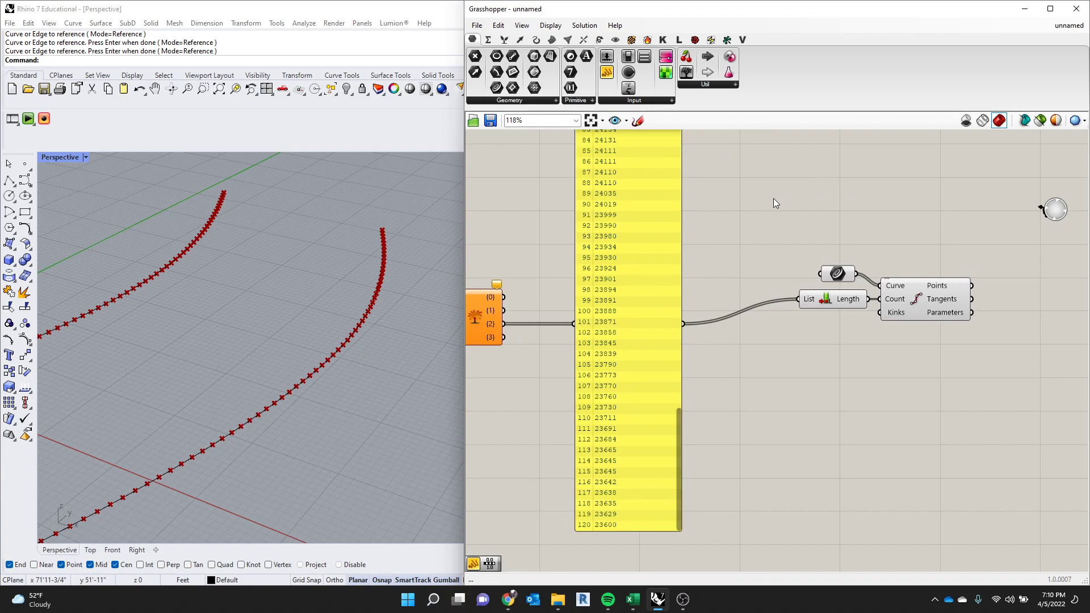
Return the height Panel to its header entry and add a Shift List component beside it.
scroll(774, 198, up, 2)
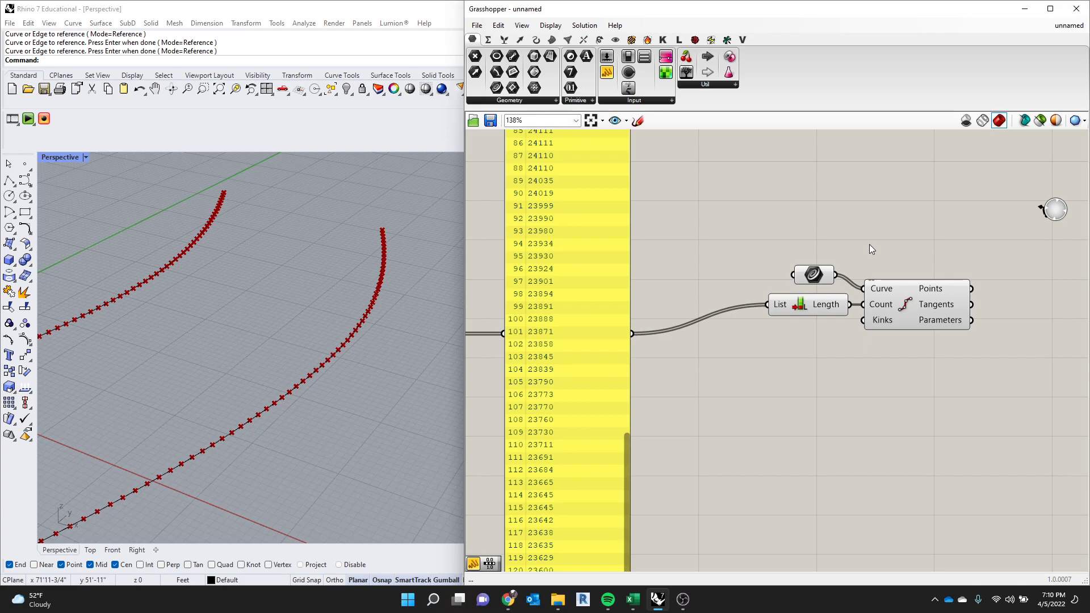
scroll(646, 461, down, 4)
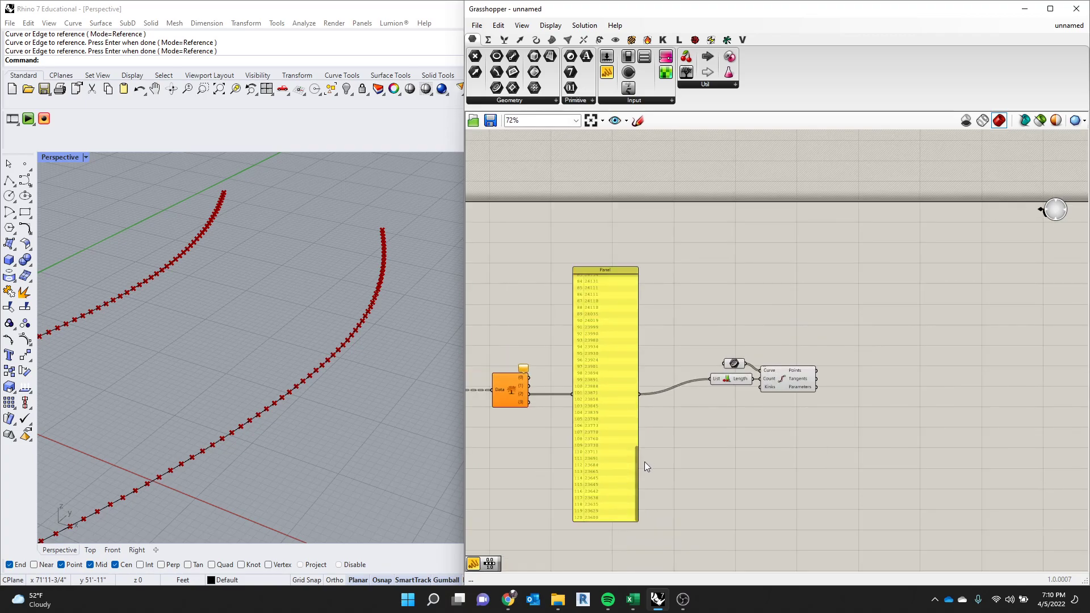
drag(635, 463, 608, 289)
scroll(608, 290, up, 4)
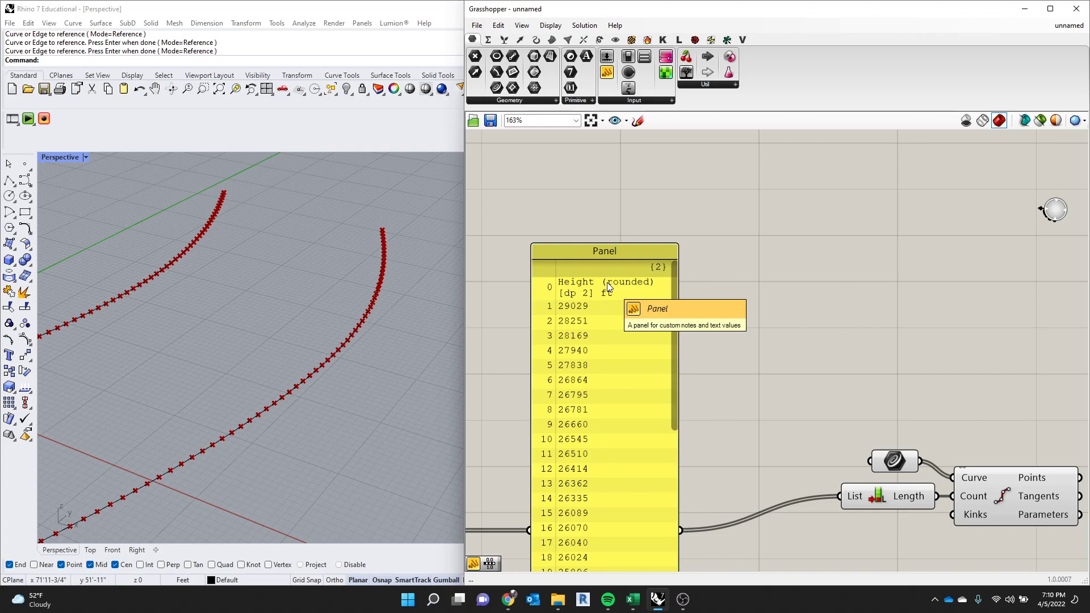
double_click(793, 278)
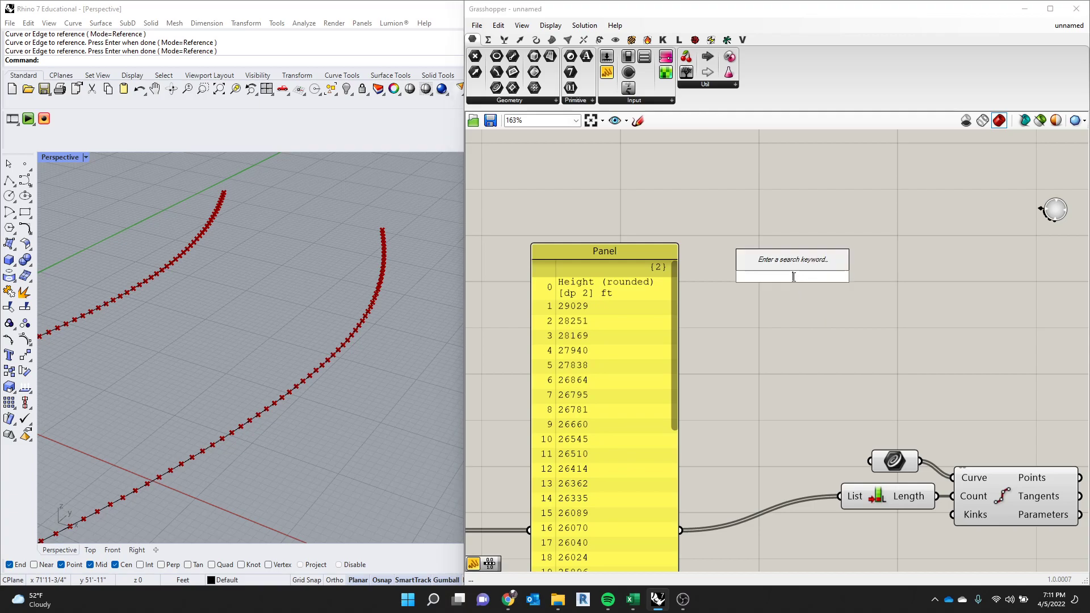
text(shi)
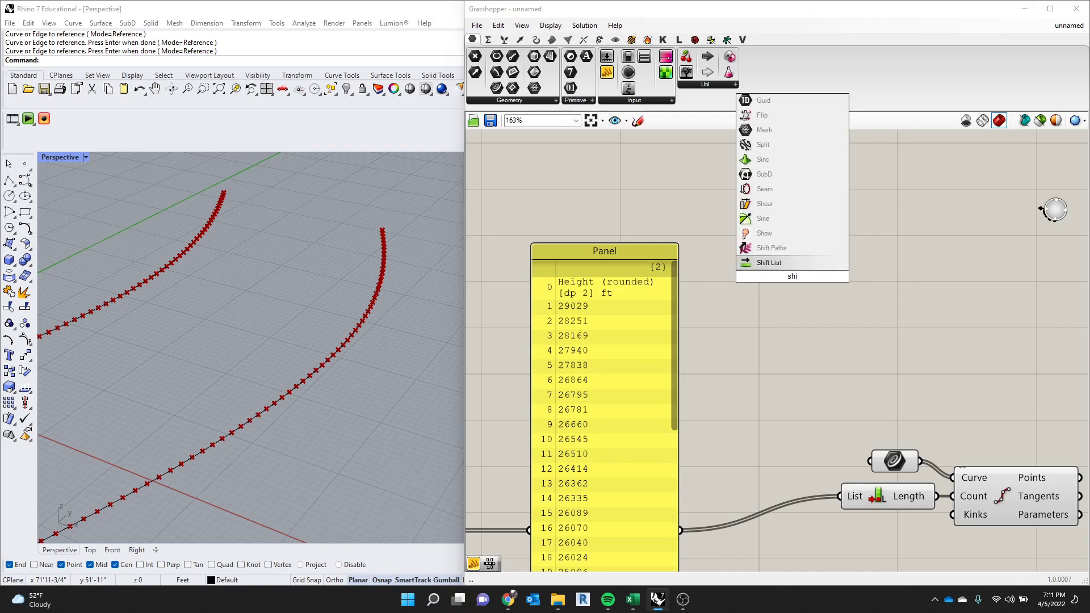
key(Return)
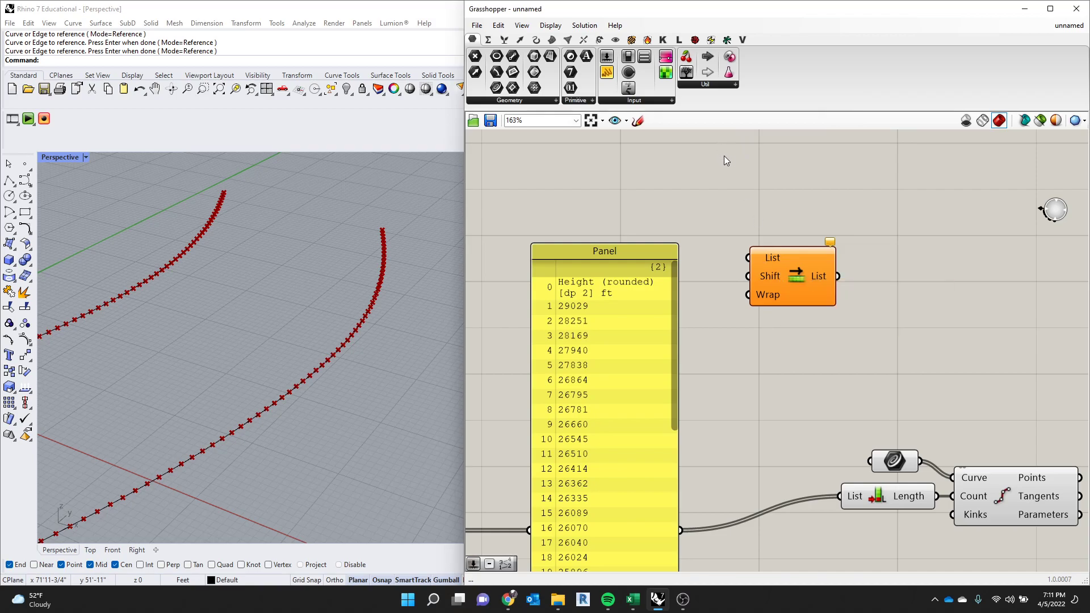
double_click(735, 194)
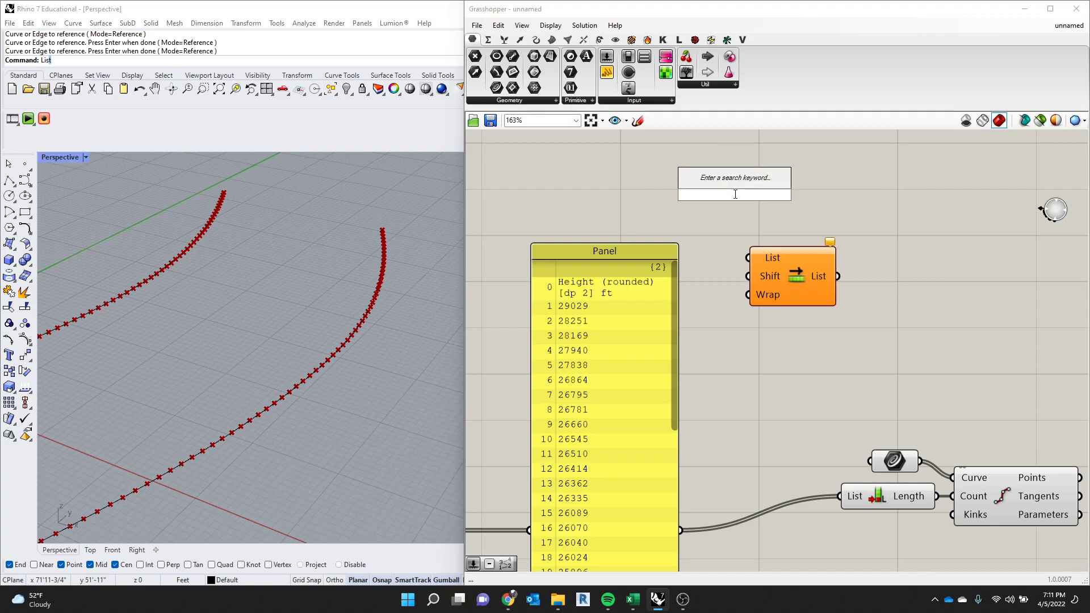
text(list)
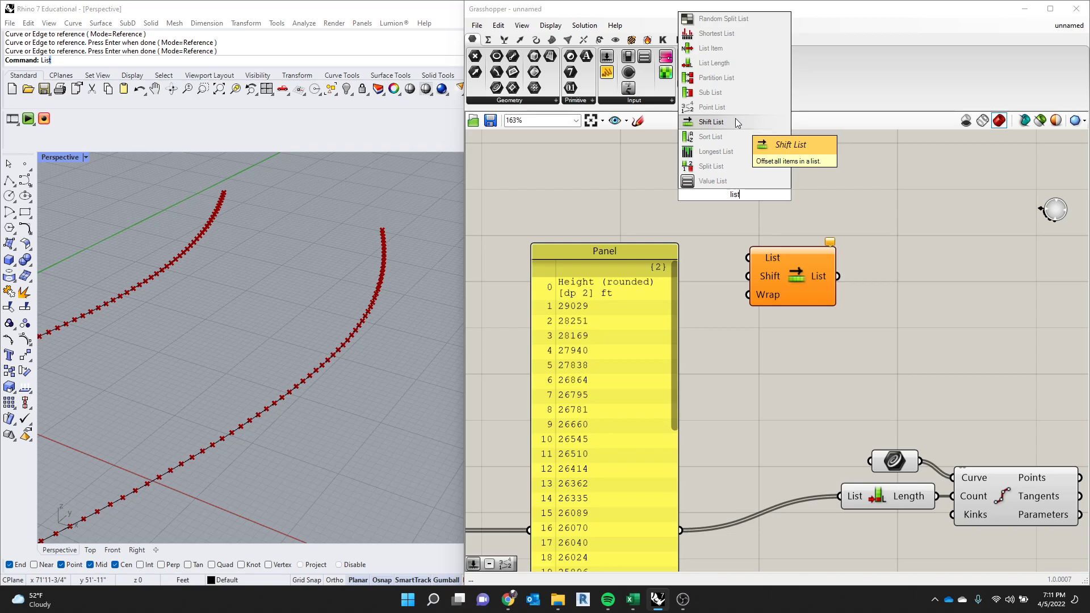
scroll(694, 435, down, 3)
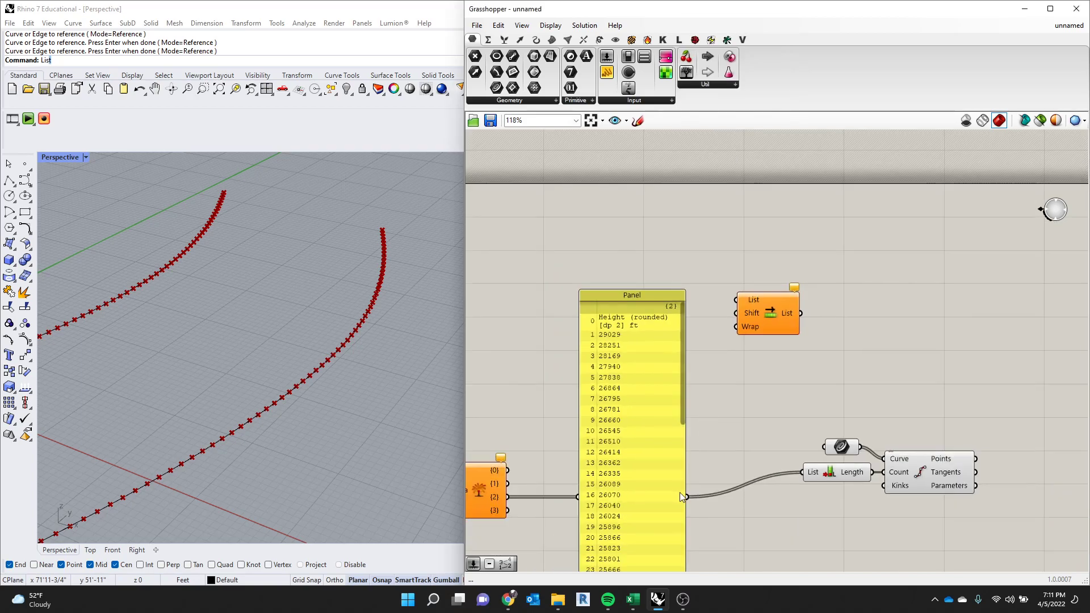
Connect the height Panel to Shift List's List input and show the shifted list in a new Panel.
drag(702, 421, 826, 320)
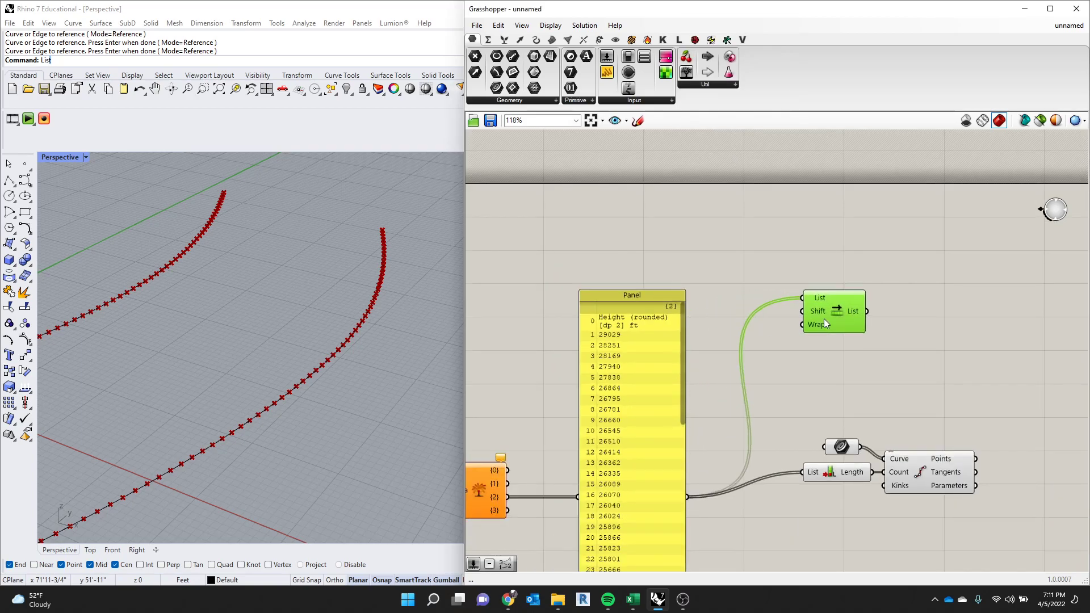
click(915, 254)
double_click(914, 256)
text(pan)
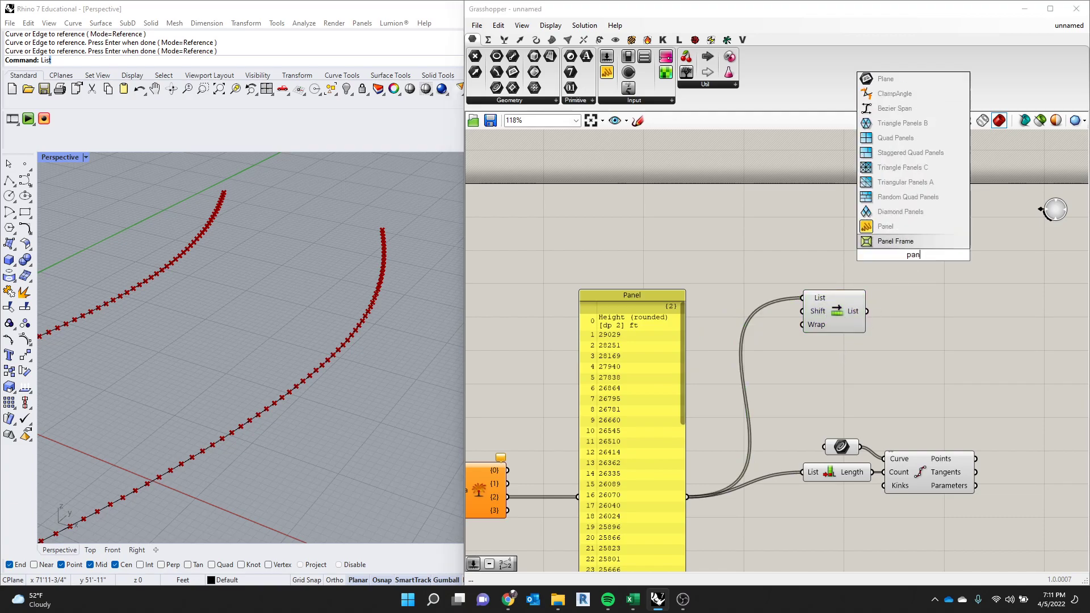
text(el)
key(Return)
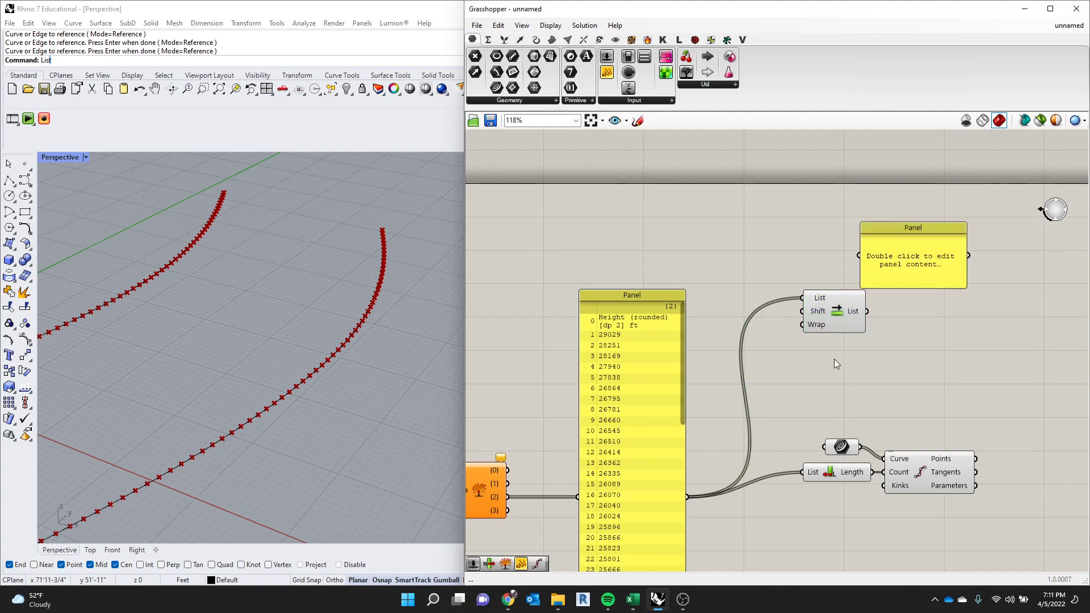
drag(918, 288, 940, 301)
drag(867, 311, 890, 271)
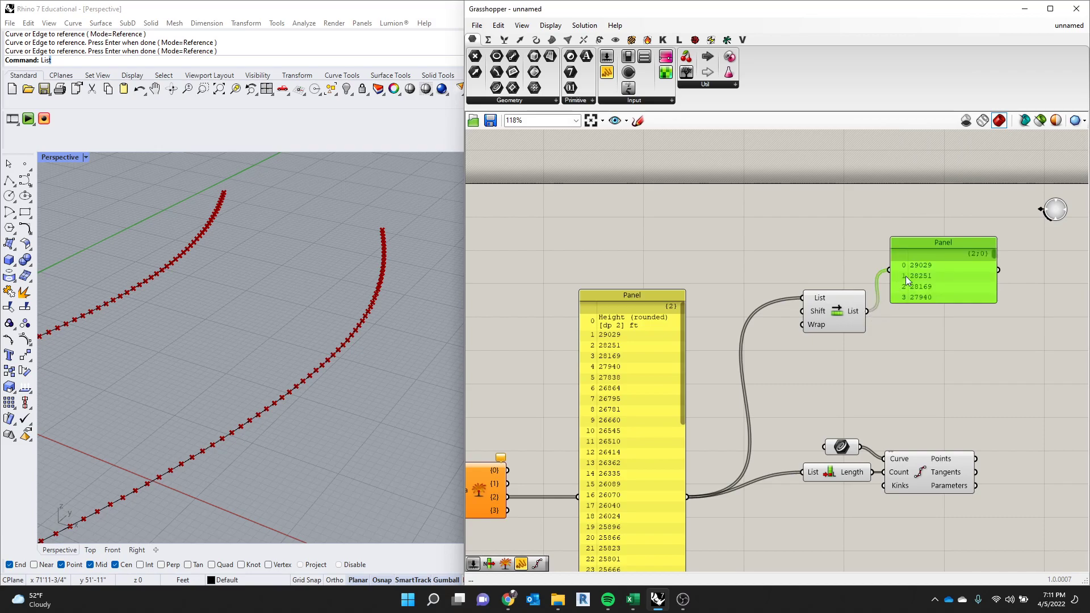
Delete the shifted-list Panel and the Shift List component.
mouse_move(993, 255)
mouse_down()
mouse_move(994, 308)
mouse_move(999, 244)
mouse_up()
drag(937, 283, 947, 290)
key(Delete)
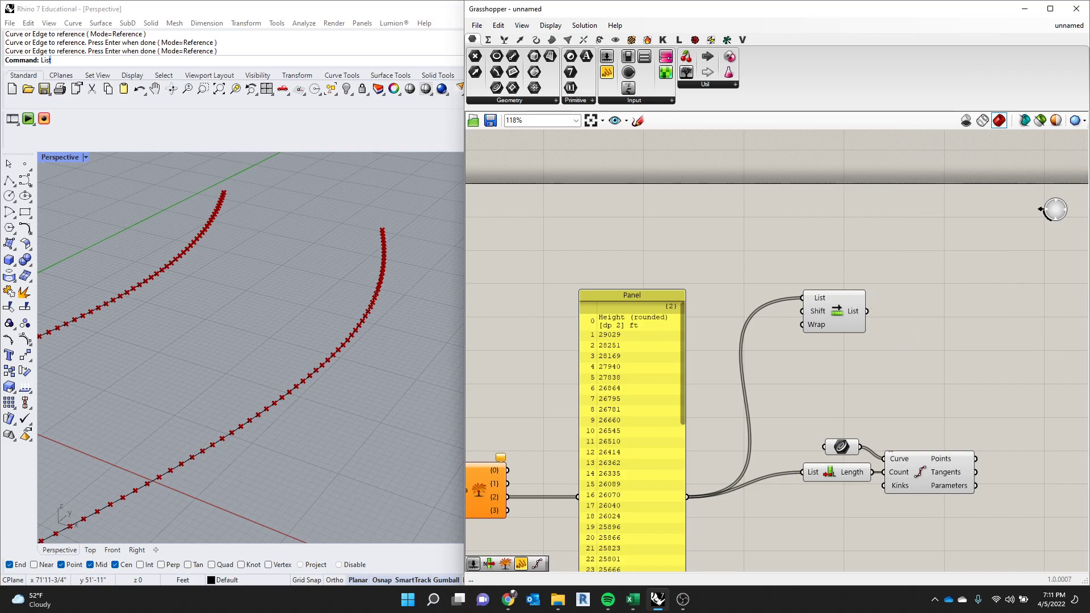
click(845, 318)
key(Delete)
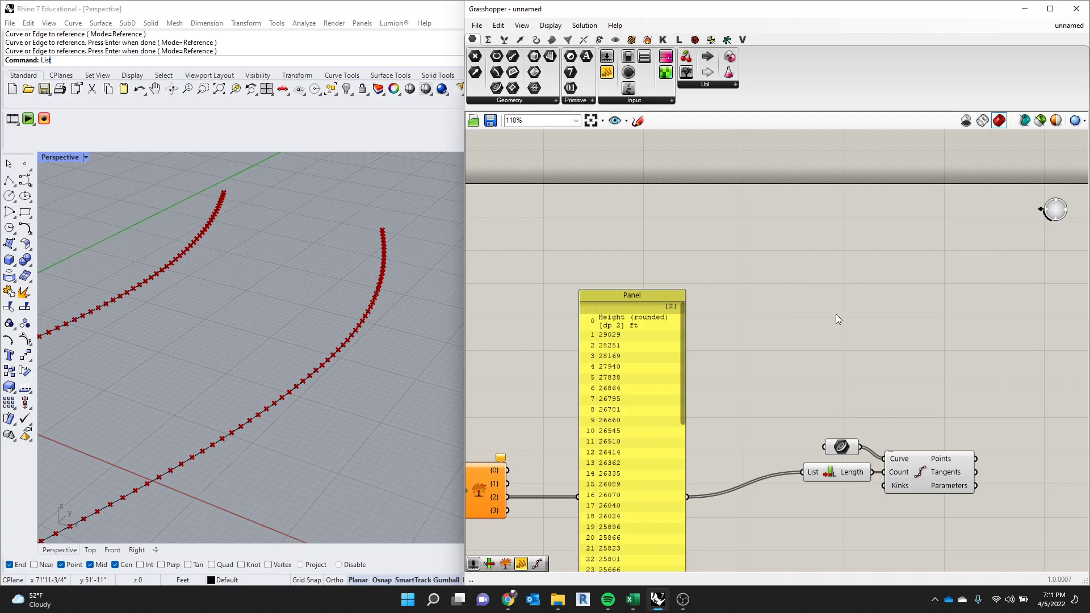
Try a Sub List component beside the height Panel, and remove it.
double_click(827, 301)
text(list)
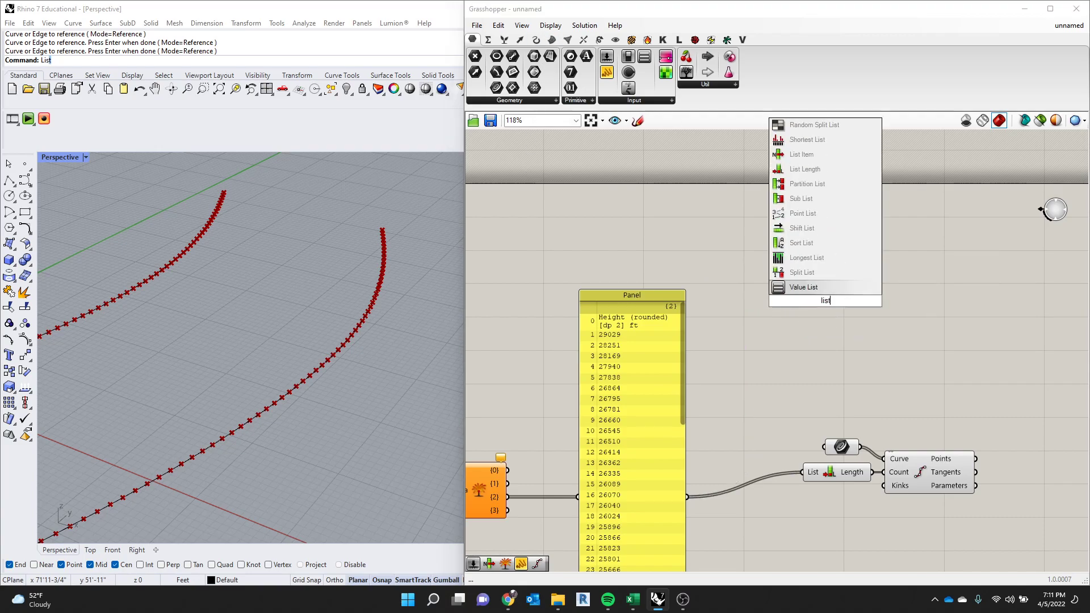
click(820, 198)
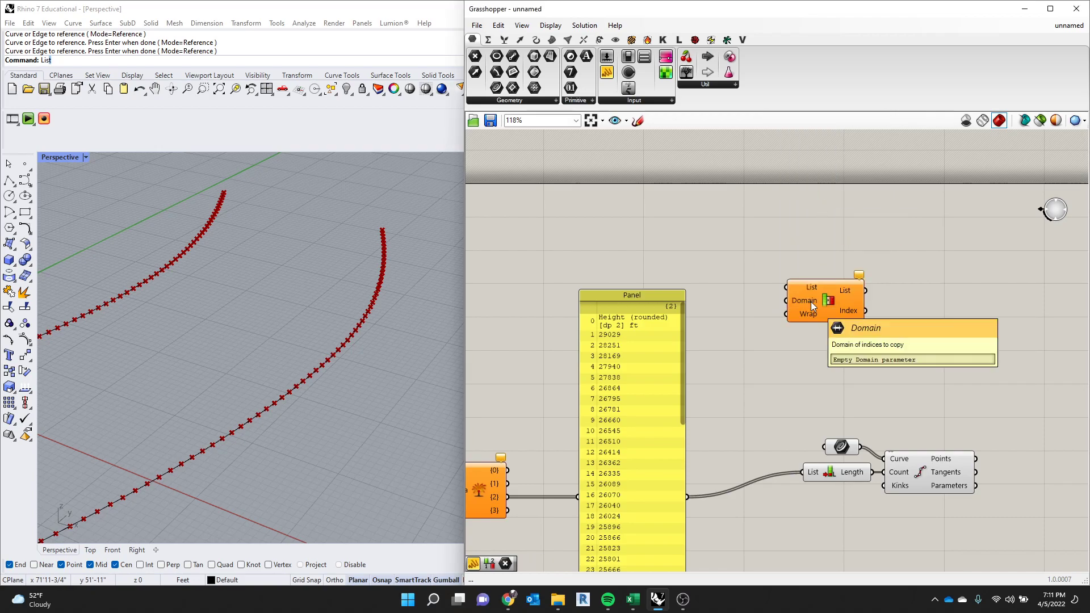
click(811, 301)
key(Delete)
Examine the last entries and their index numbers at the end of the height Panel.
double_click(829, 306)
text(list)
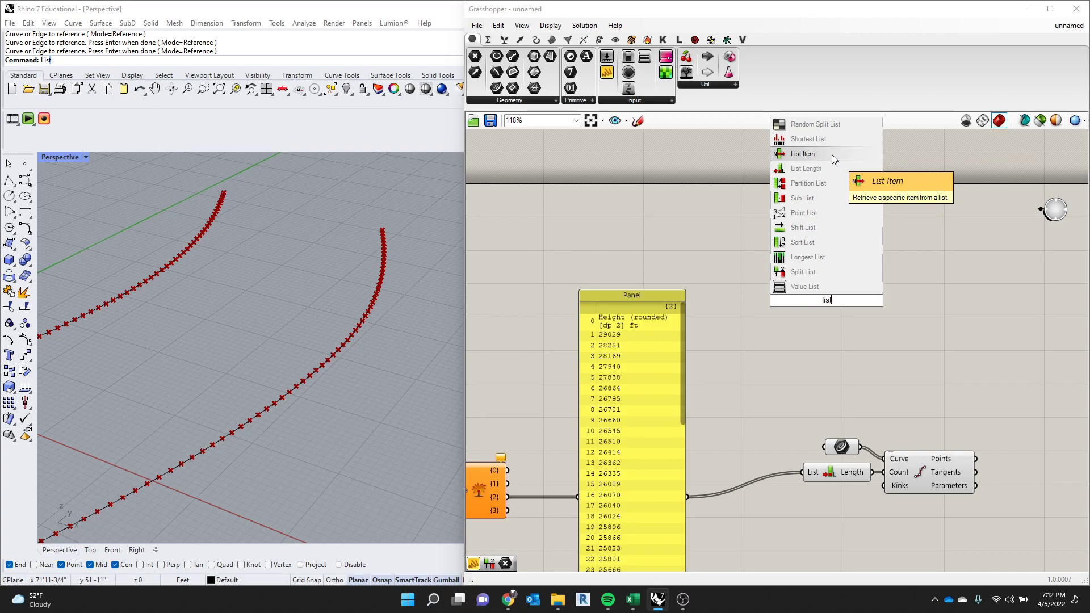
scroll(673, 459, down, 10)
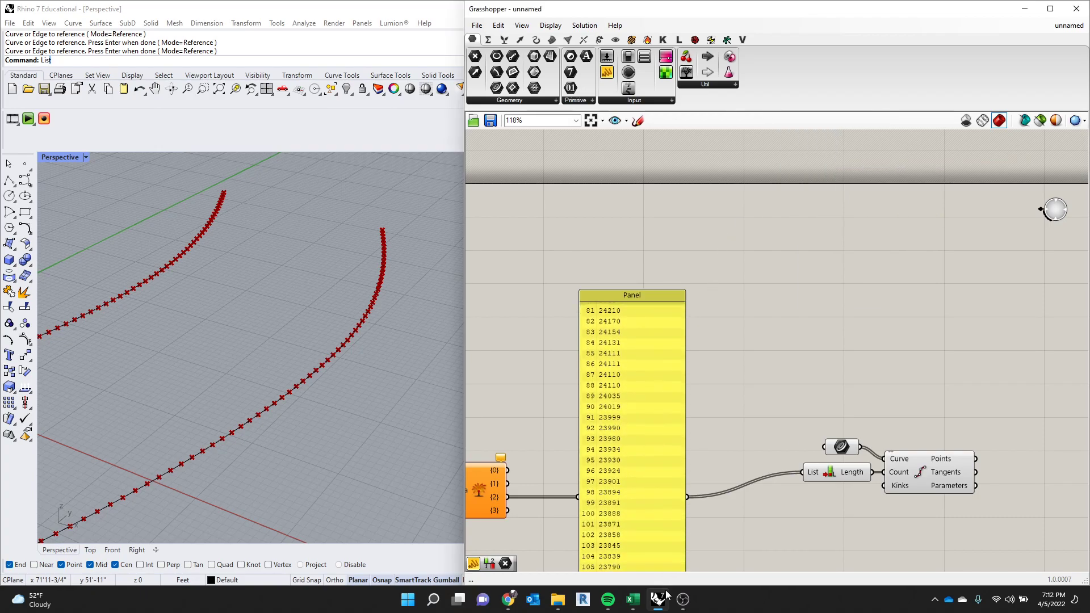
scroll(744, 340, down, 3)
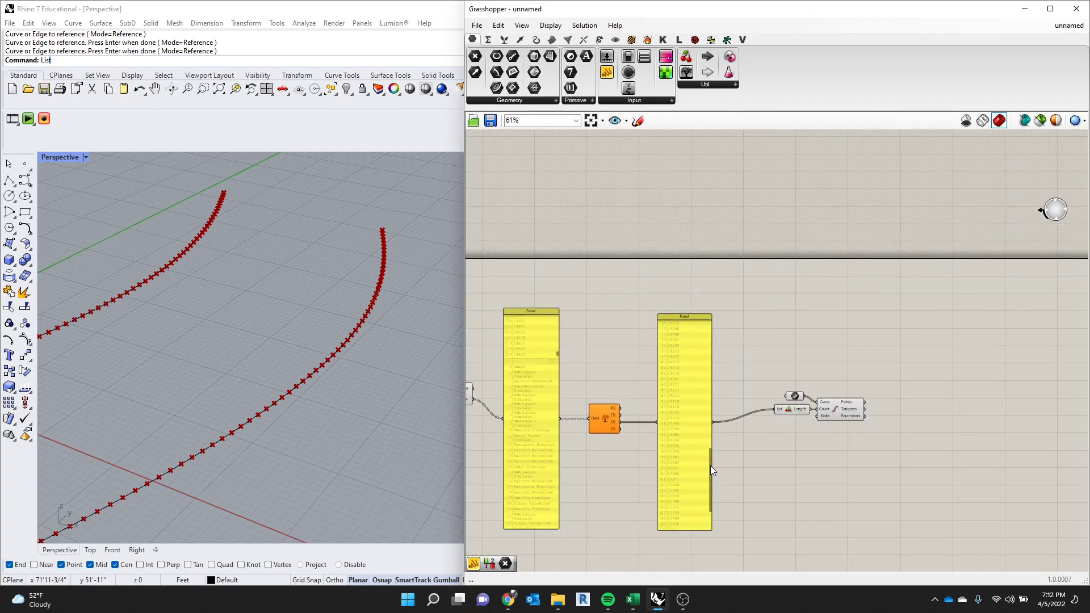
scroll(682, 532, up, 3)
middle_click(682, 534)
scroll(655, 537, up, 1)
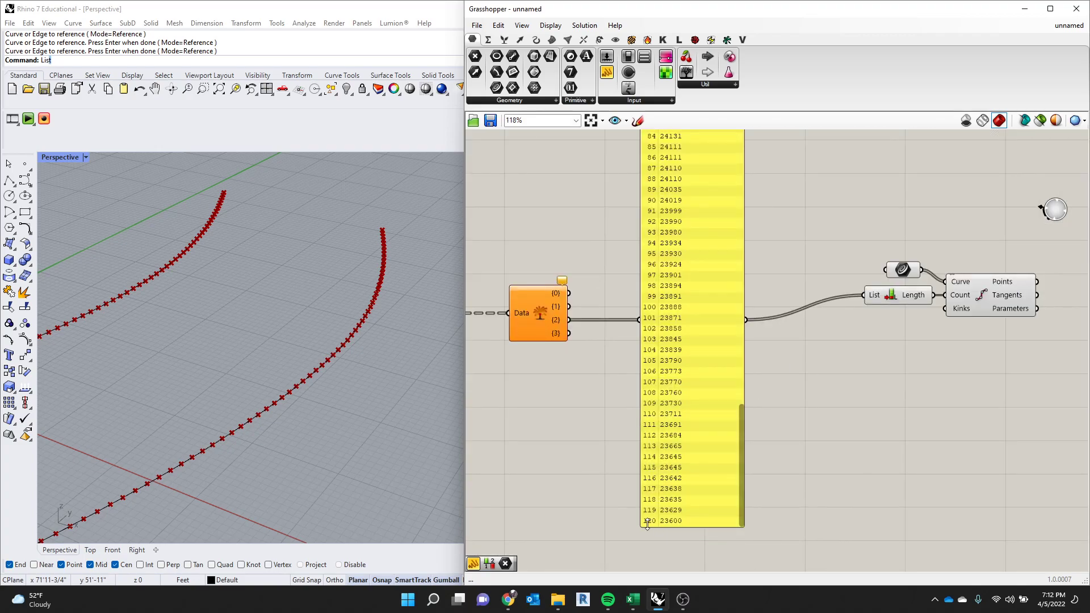
scroll(765, 338, down, 4)
Add a Split List component beside the height Panel and connect the Panel to its List input.
double_click(797, 211)
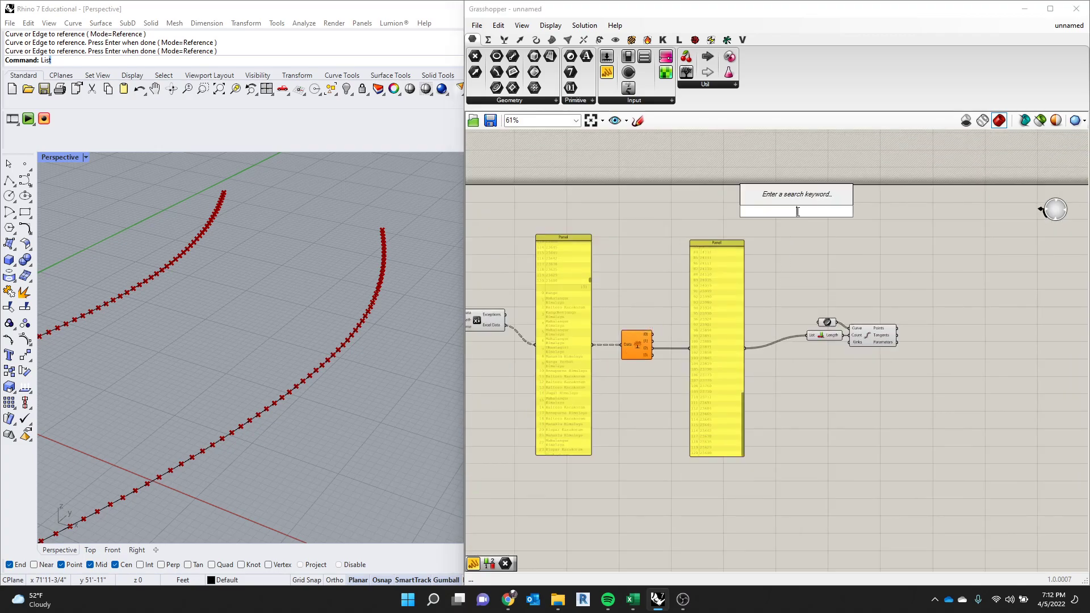
scroll(816, 232, up, 3)
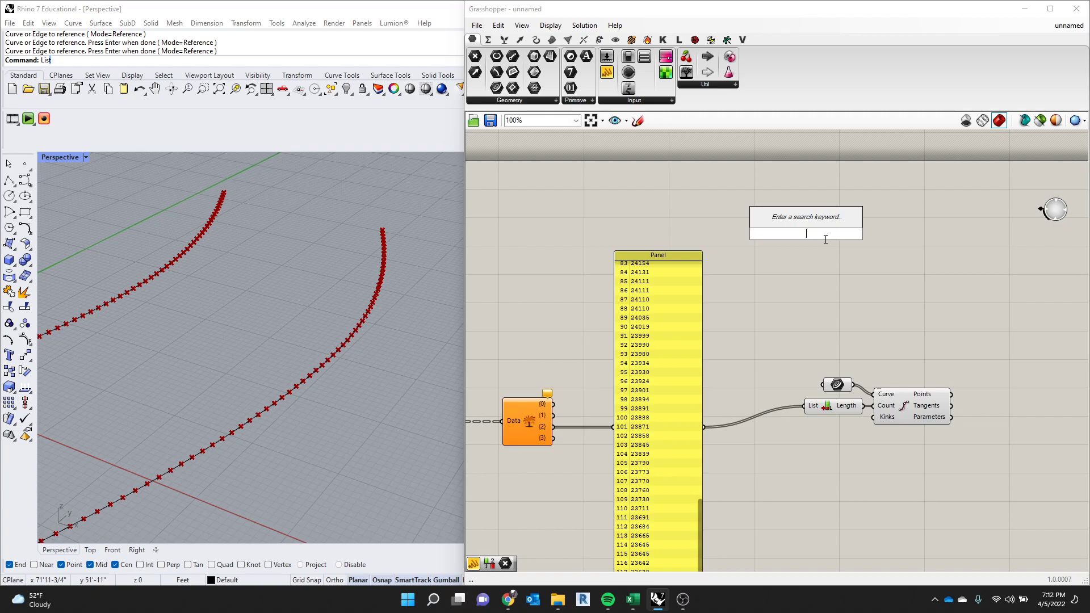
text(list)
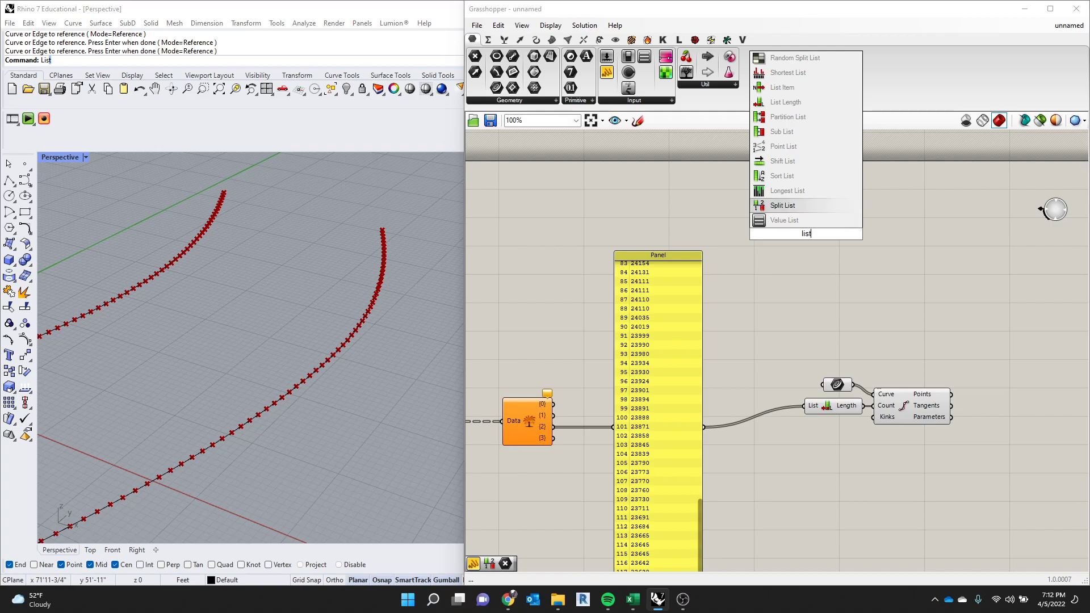
click(782, 205)
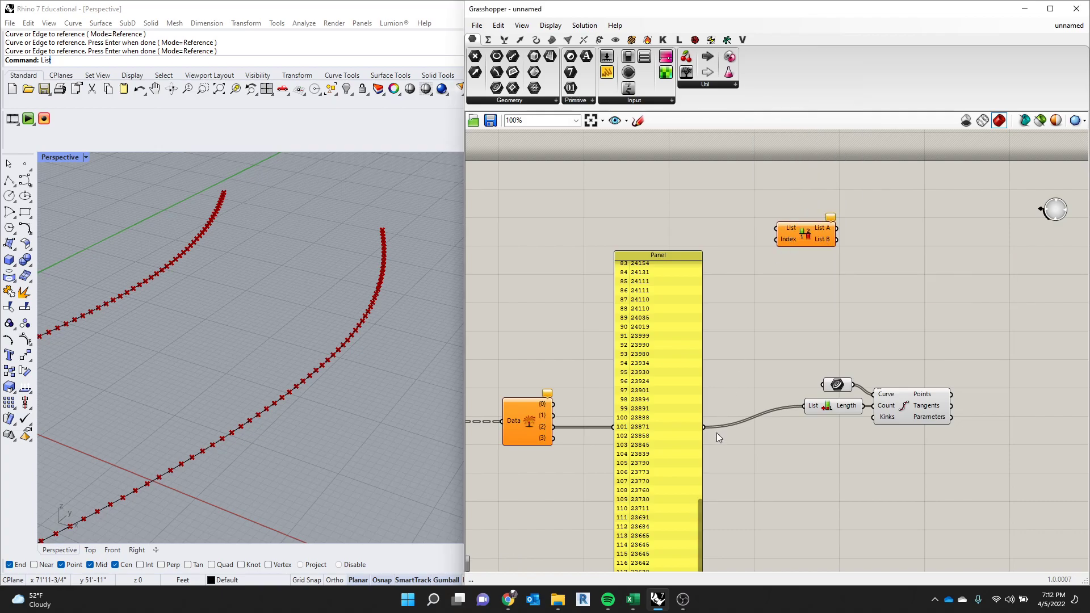
drag(698, 424, 777, 228)
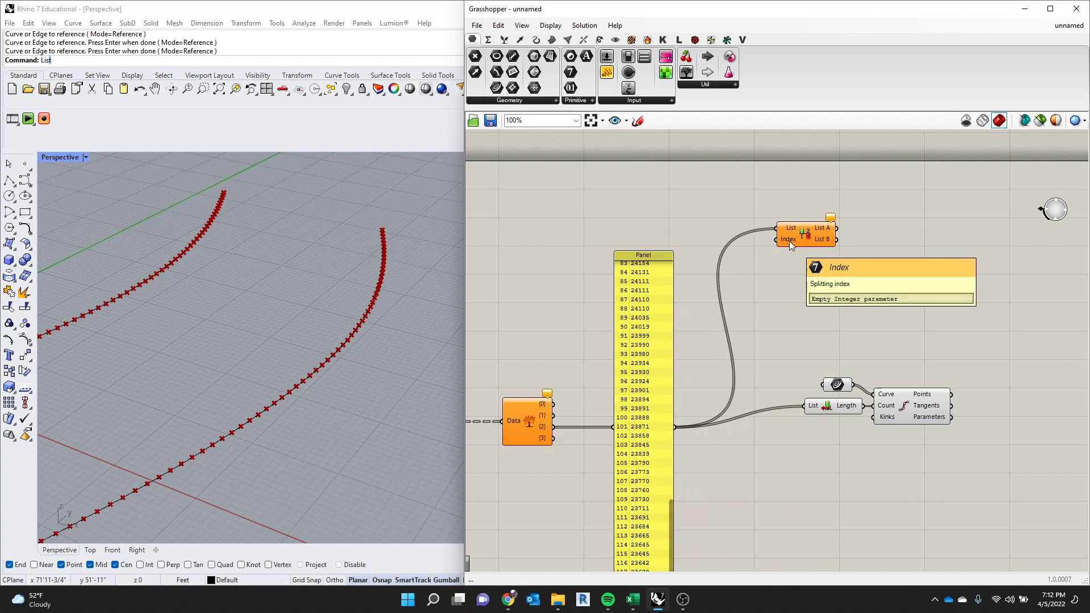
Add a Number Slider set to 0 with an upper limit of 100, and connect it to Split List's Index input.
double_click(772, 294)
text(1)
key(Return)
double_click(764, 293)
text(0)
key(Return)
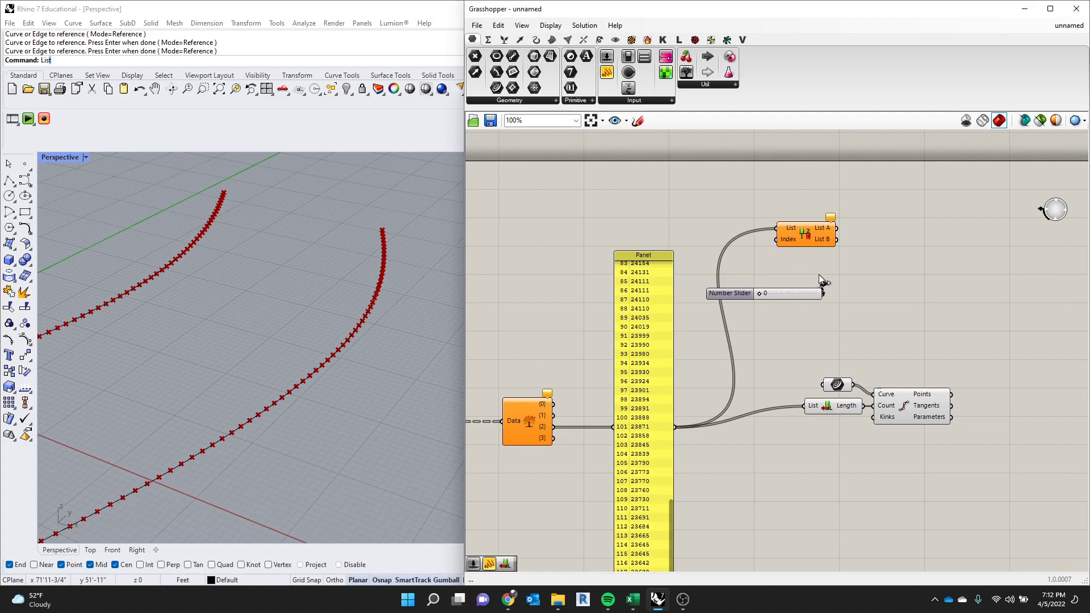
drag(823, 291, 777, 239)
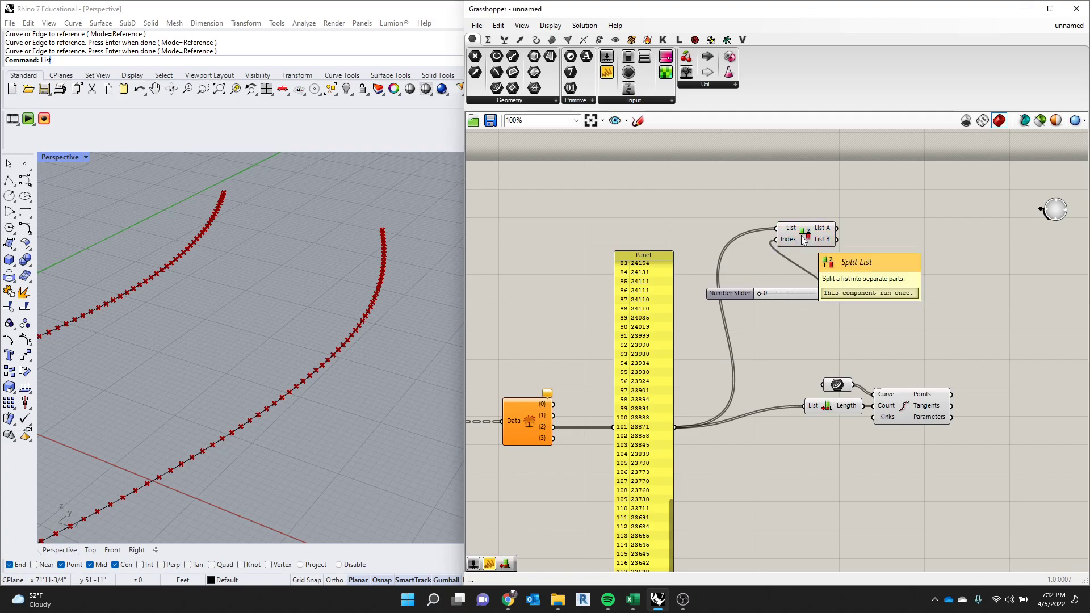
Add a Panel beside Split List and connect List A to it, replacing that connection with List B.
double_click(979, 257)
text(panel)
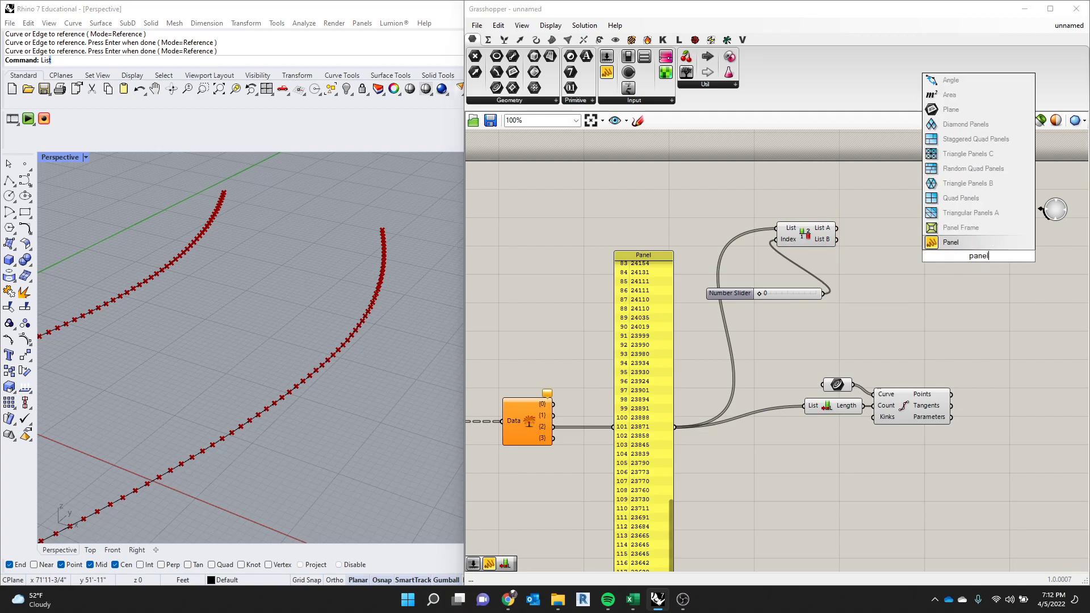
key(Return)
drag(837, 228, 931, 258)
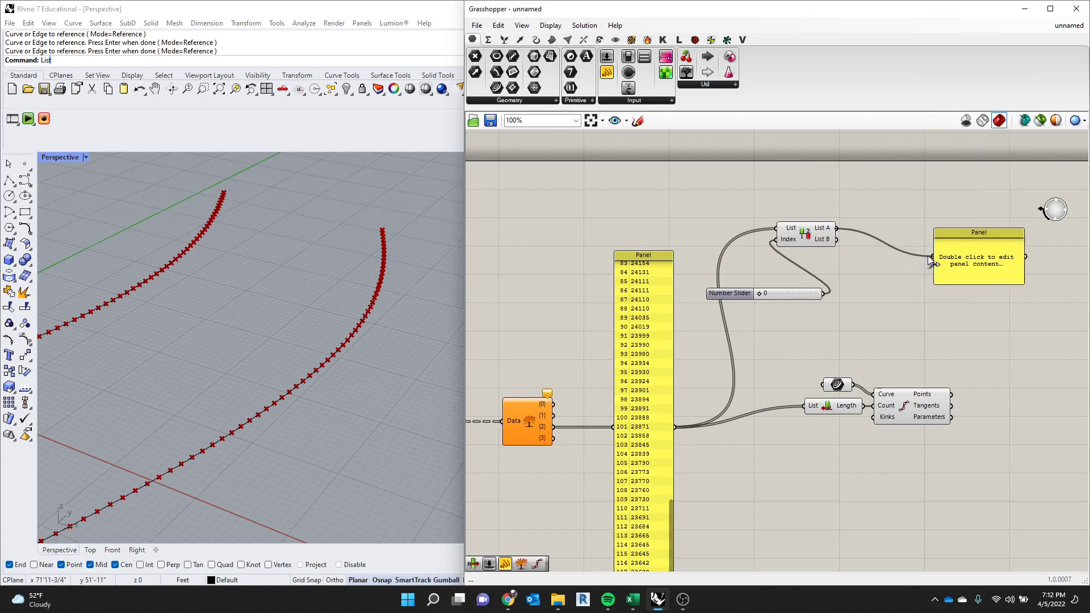
drag(836, 239, 953, 252)
click(972, 262)
Set the index slider to 1 and place it above Split List, with List A feeding the new Panel.
drag(761, 294, 762, 295)
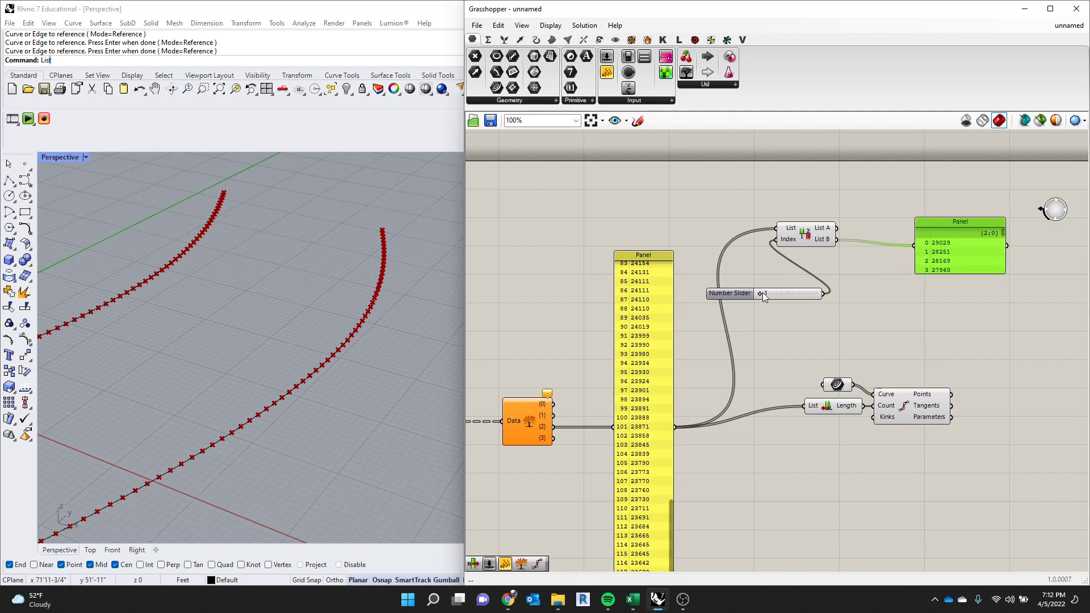
drag(838, 229, 940, 250)
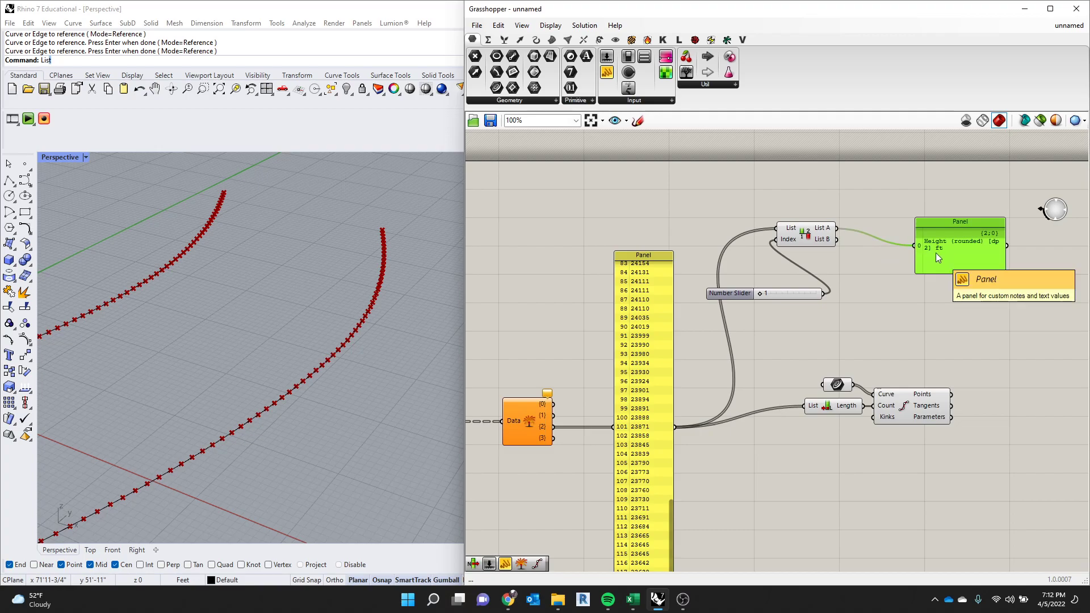
drag(764, 295, 679, 203)
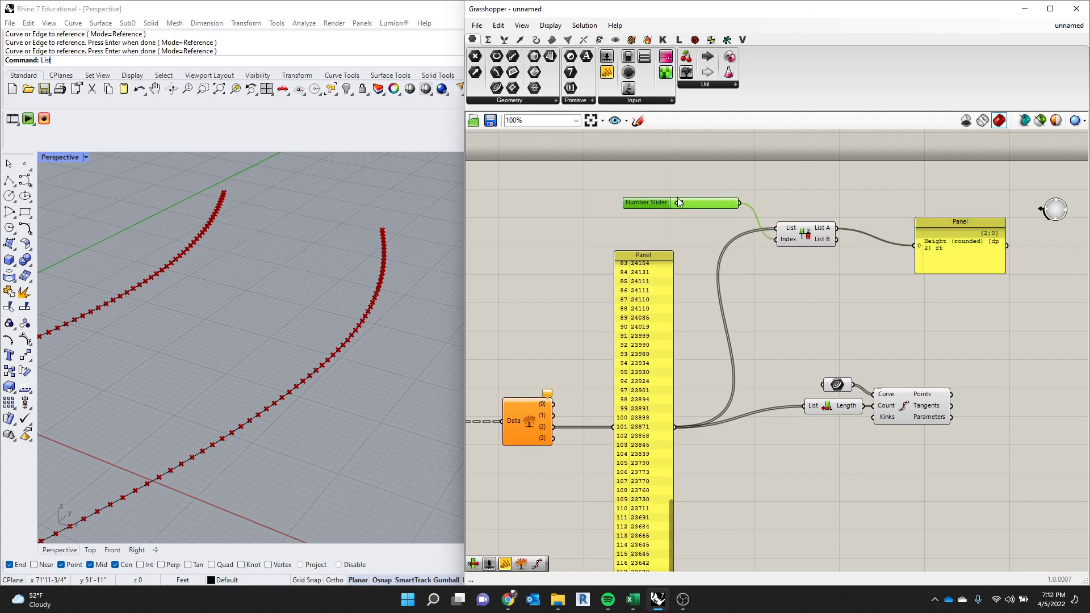
Add a second Split List component above the first one, and delete it.
double_click(774, 195)
text(spli)
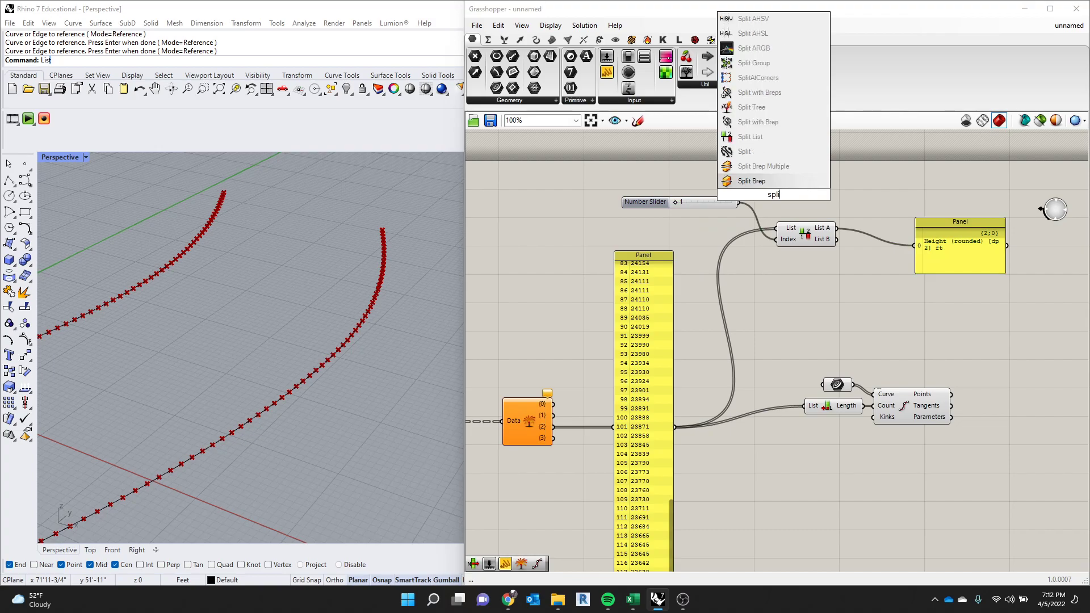
text(t list)
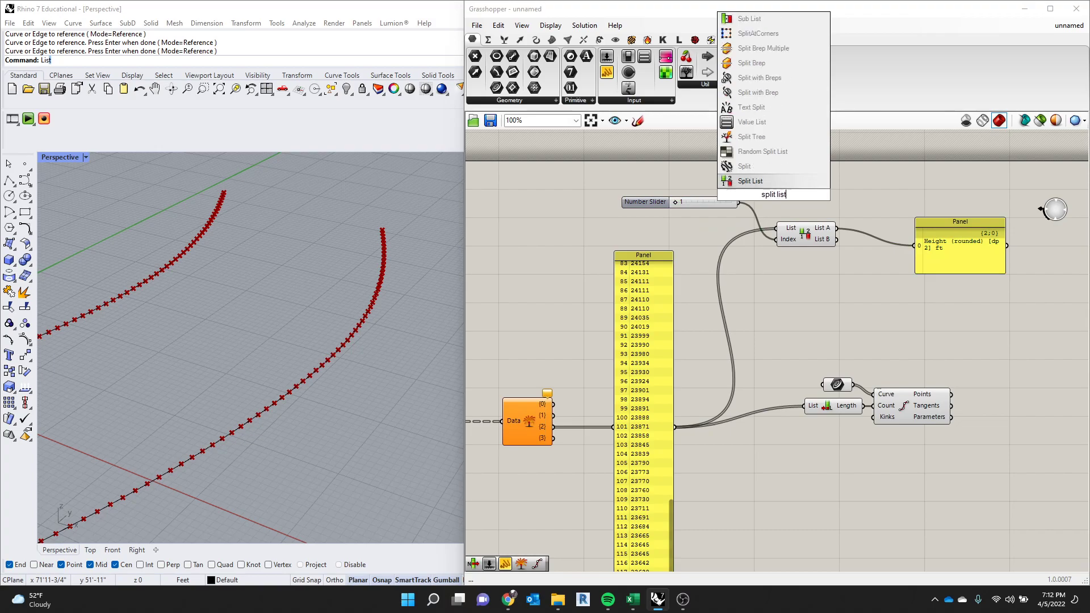
key(Return)
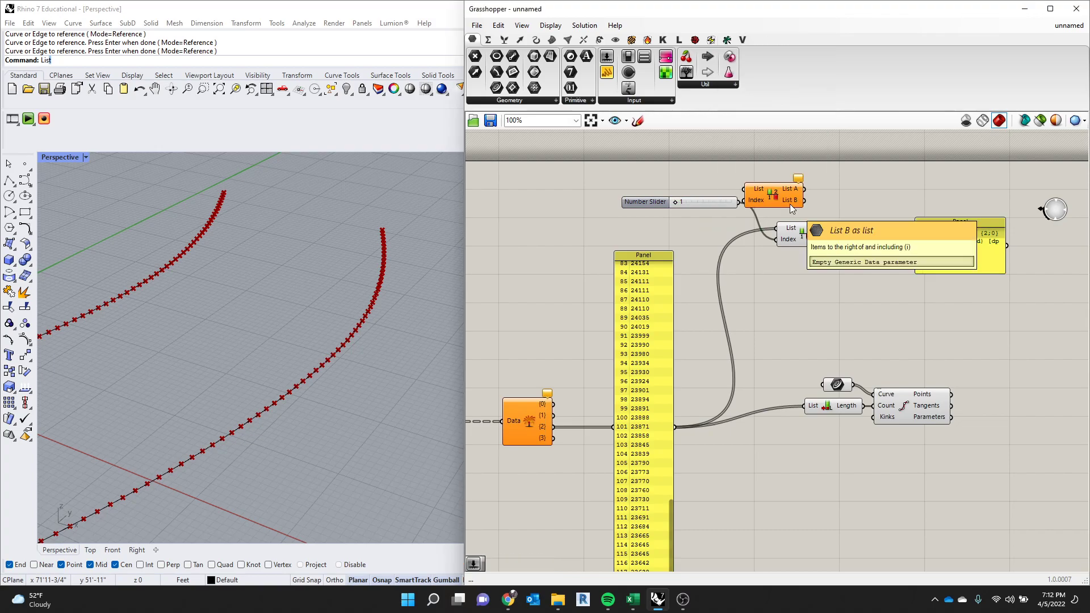
drag(772, 197, 815, 193)
key(Delete)
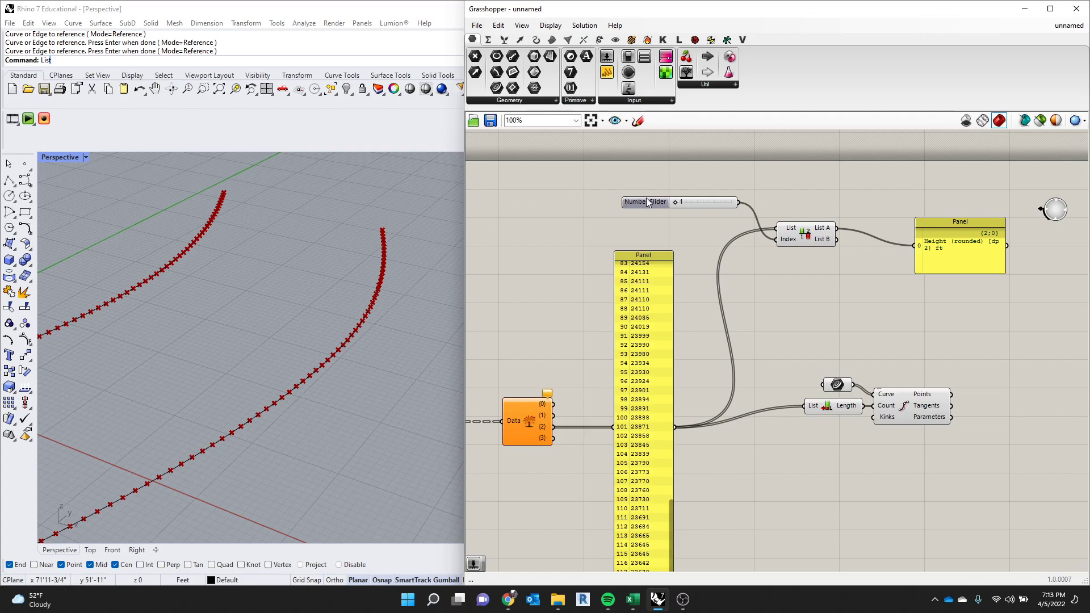
Try a split index of 42 while checking List A in the Panel, and return the slider to 1.
drag(676, 202, 699, 201)
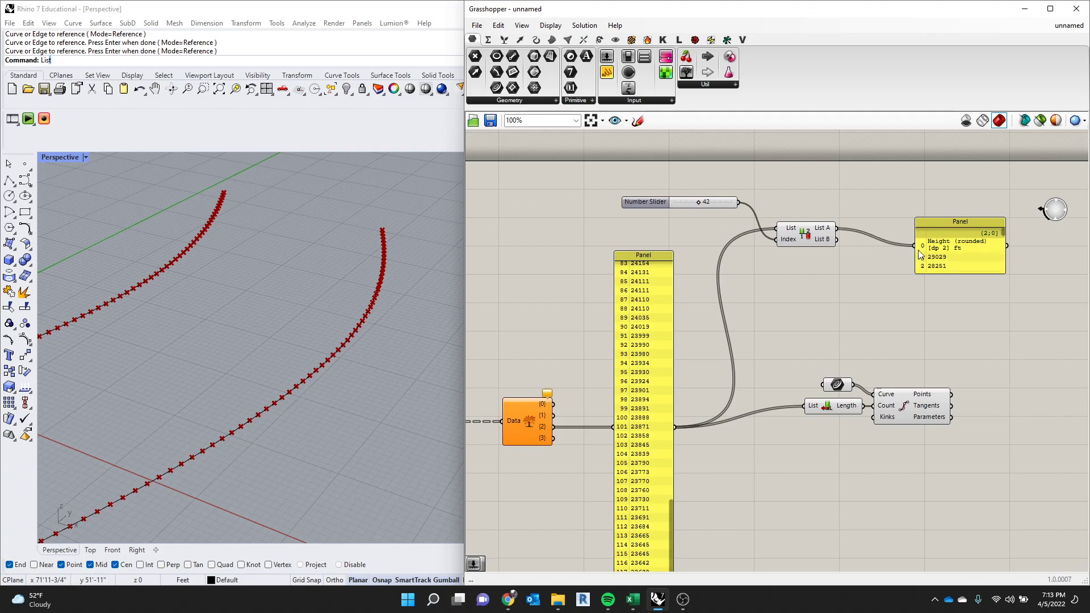
drag(1004, 231, 1005, 276)
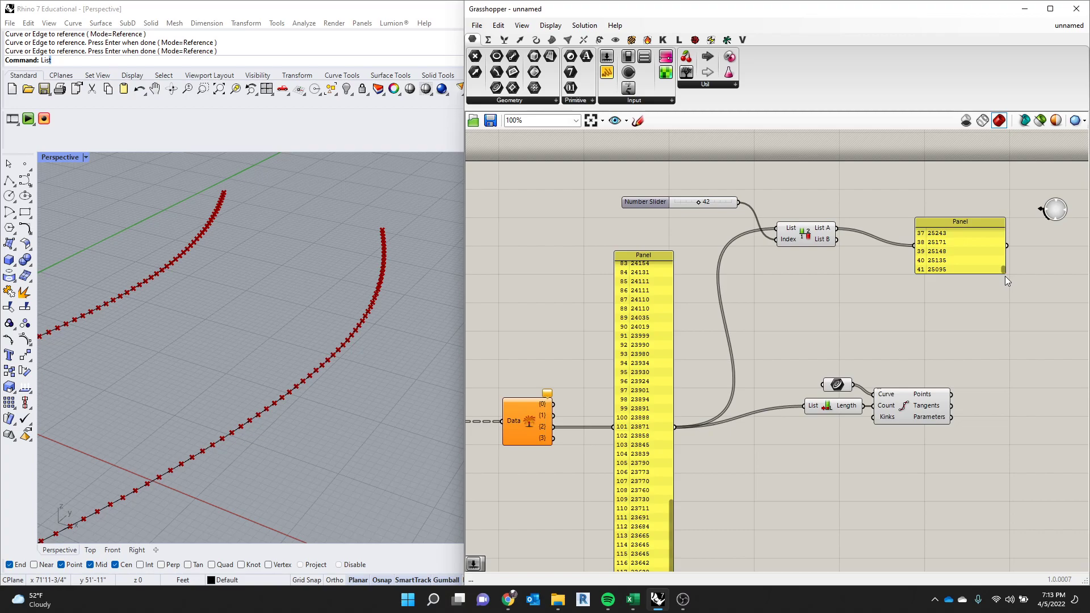
drag(724, 202, 691, 257)
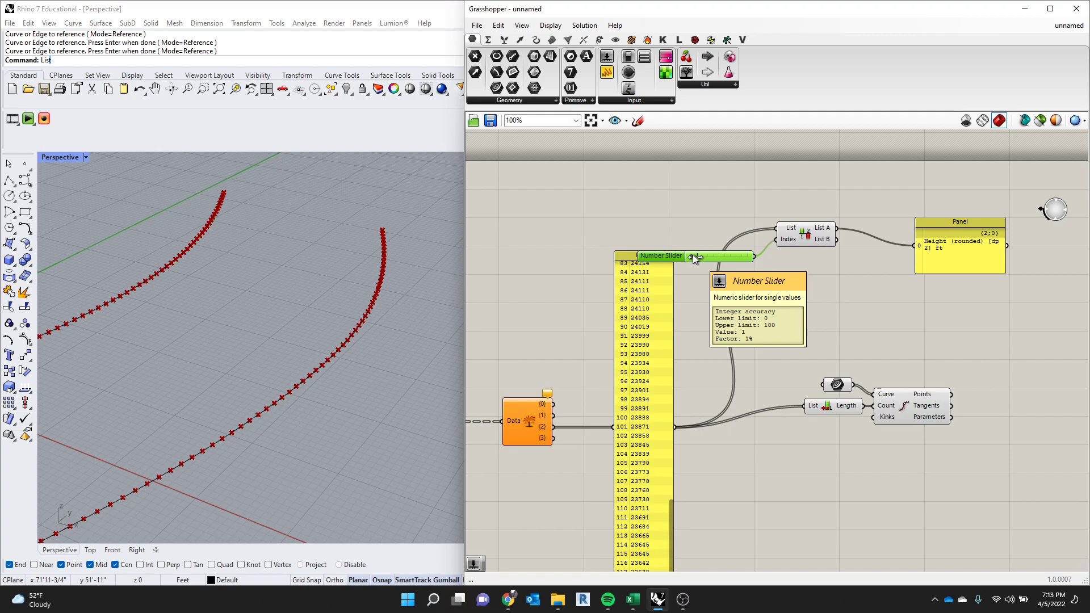
Connect List B to the output Panel, and rearrange Split List, its slider and a shortened height Panel.
drag(837, 239, 915, 246)
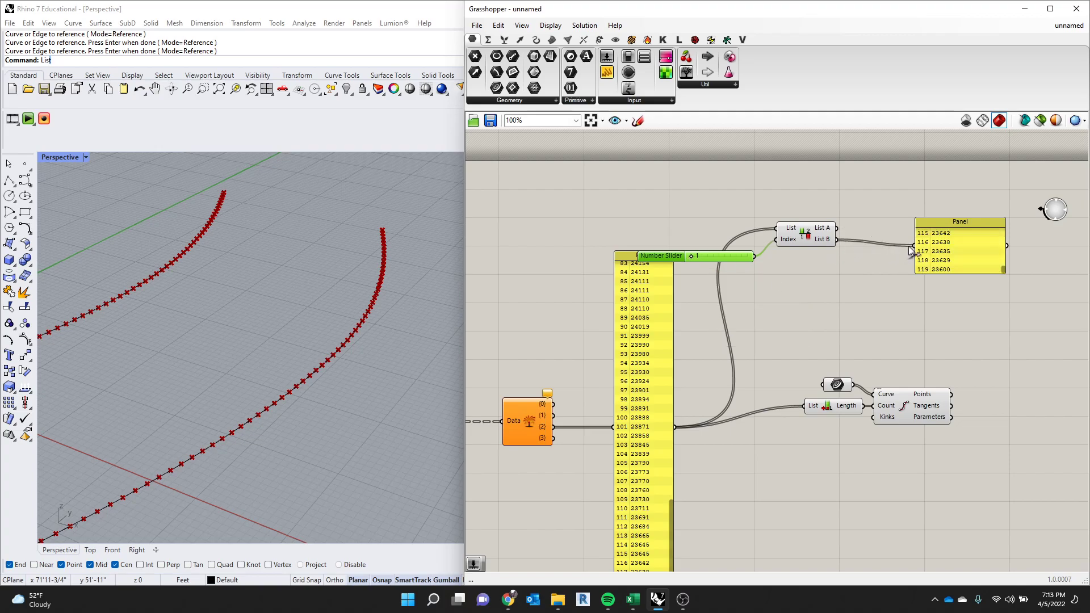
mouse_move(1004, 270)
mouse_down()
mouse_move(1007, 226)
mouse_move(1000, 282)
mouse_up()
drag(809, 234, 806, 321)
drag(720, 258, 631, 373)
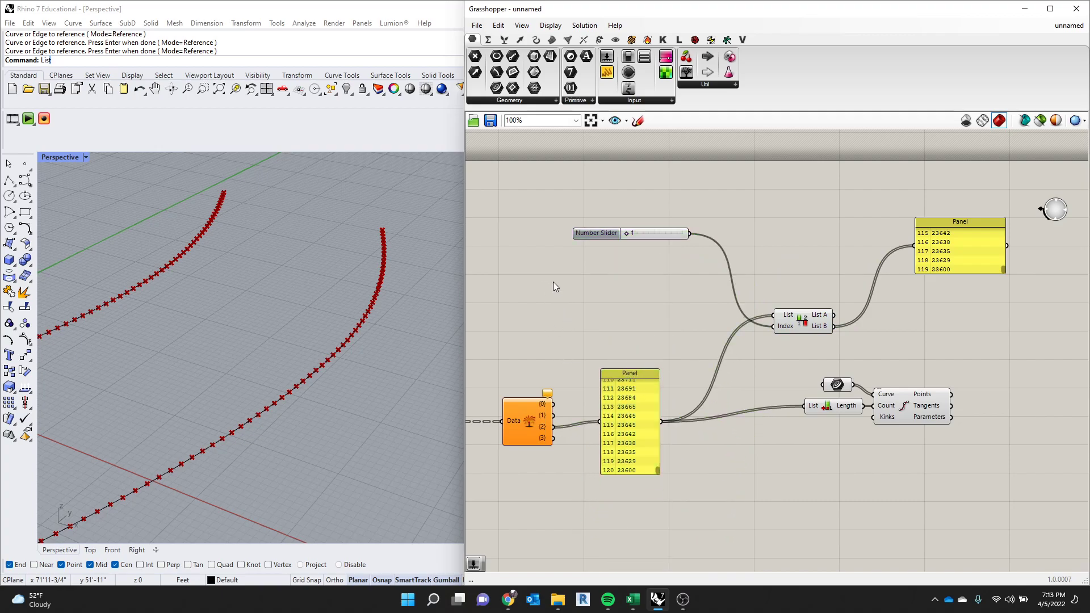
drag(647, 372, 634, 399)
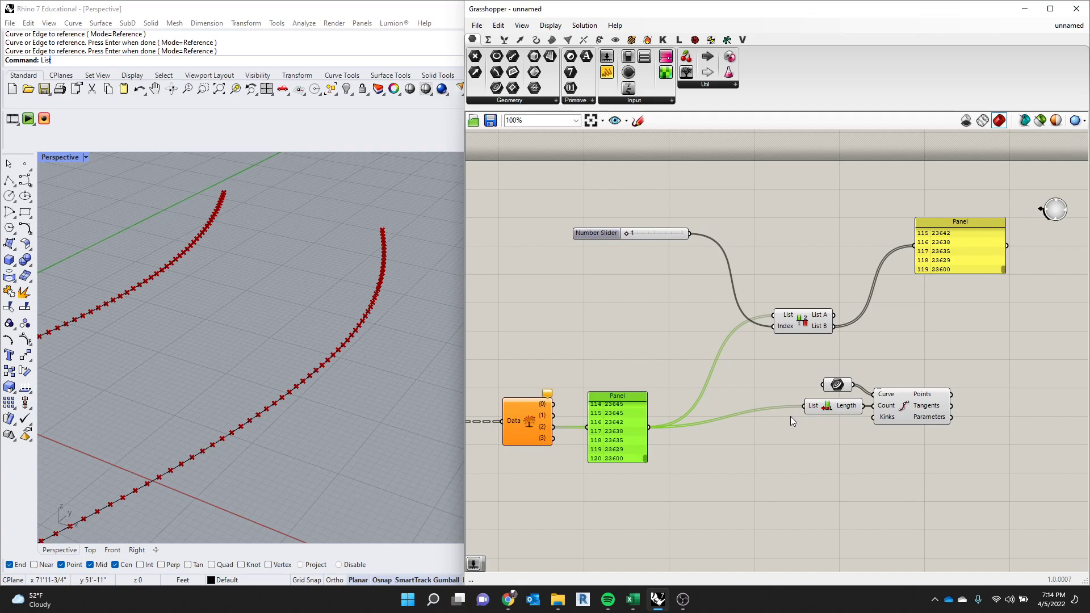
Move Split List between the height Panel and List Length, and feed List Length from List B.
drag(808, 324, 814, 415)
scroll(752, 353, up, 1)
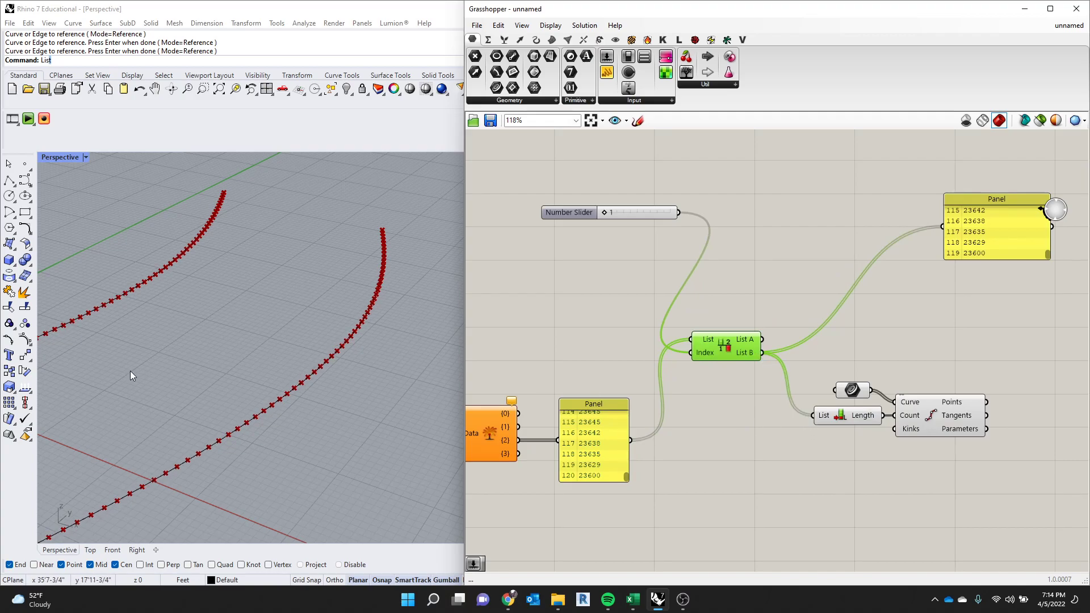
scroll(218, 354, down, 3)
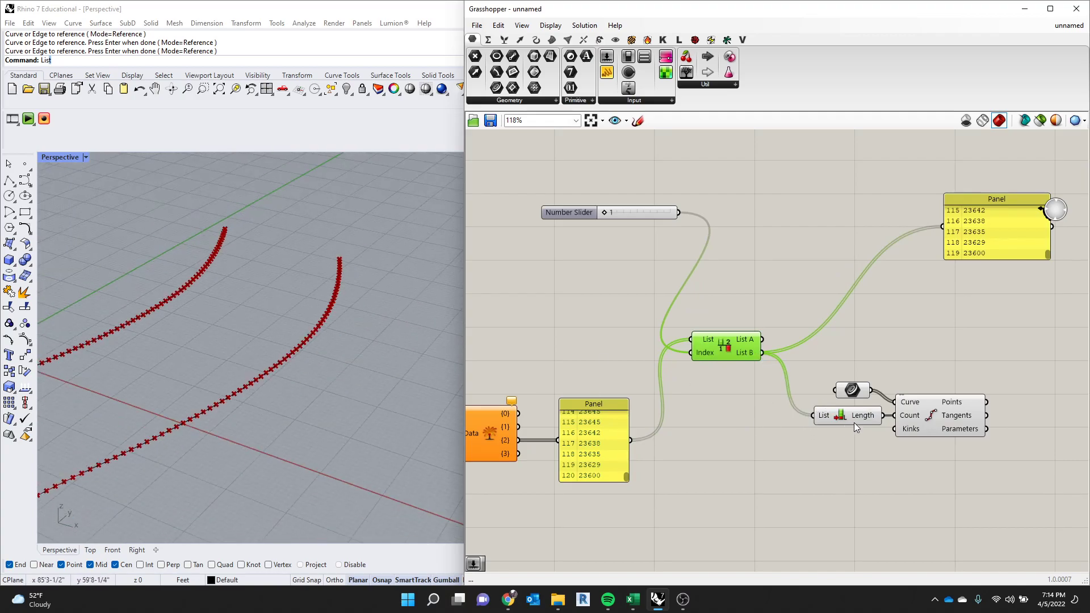
Line up Split List and List Length before Divide Curve, with the slider below the height Panel and the Curve parameter above List Length.
drag(861, 419, 853, 430)
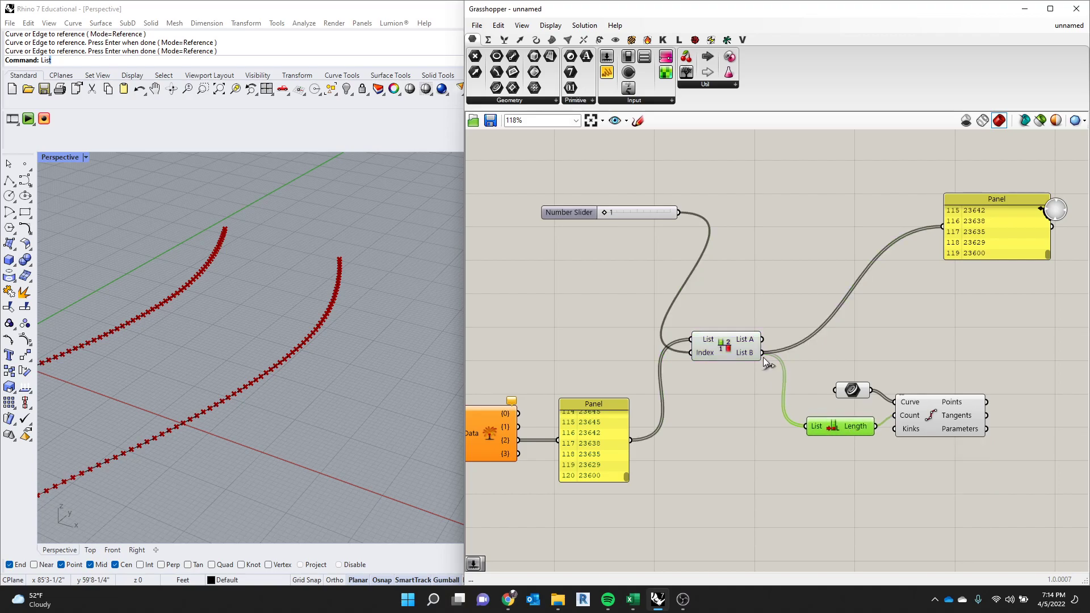
drag(718, 344, 731, 417)
drag(629, 214, 579, 504)
right_drag(658, 356, 584, 339)
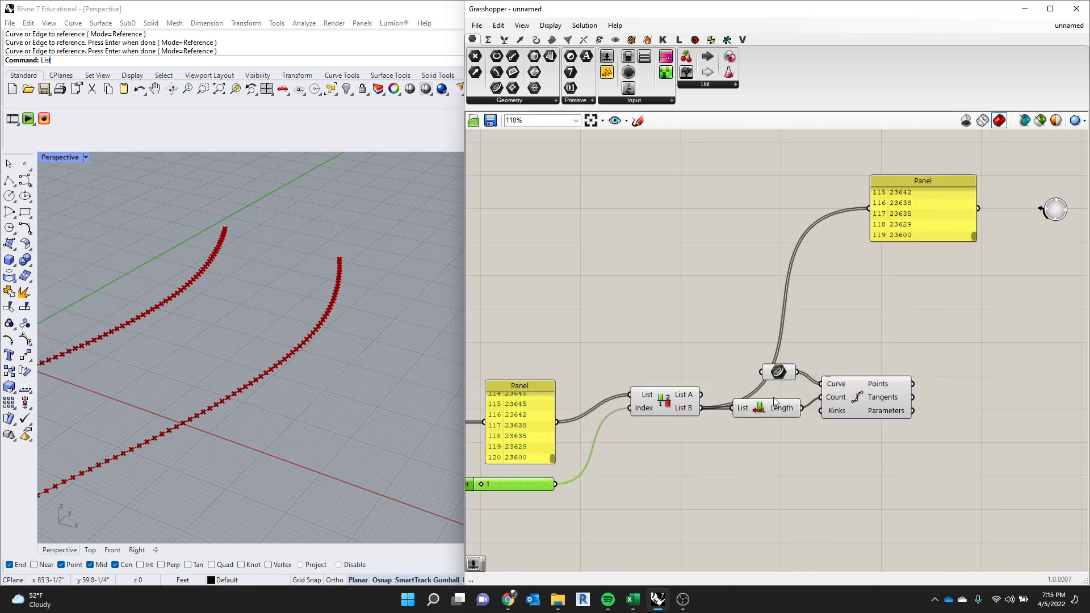
drag(779, 372, 759, 362)
right_drag(432, 397, 262, 454)
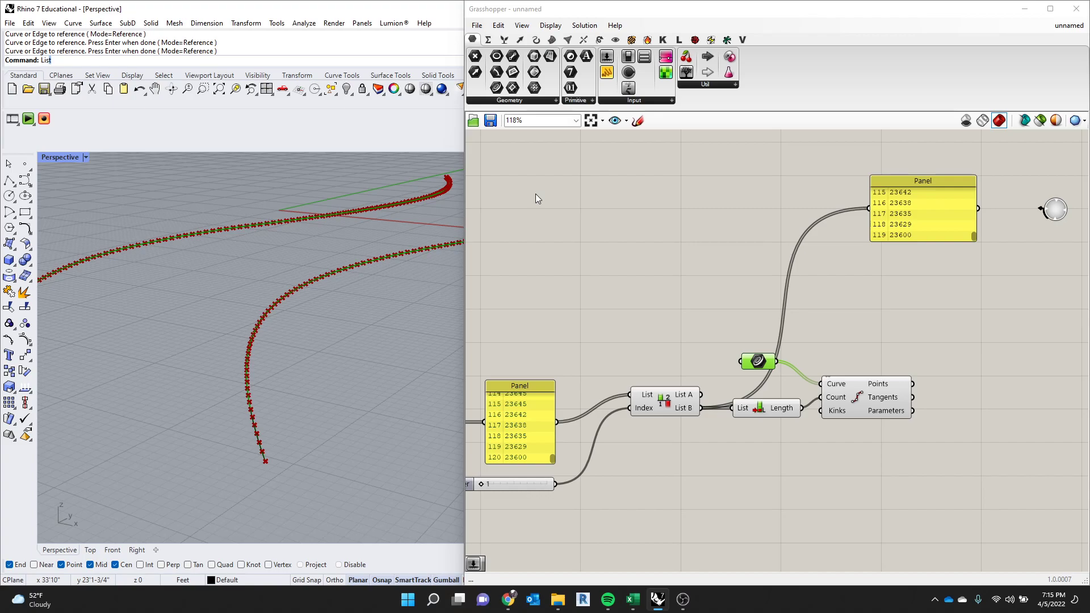
drag(662, 403, 636, 403)
scroll(699, 303, down, 2)
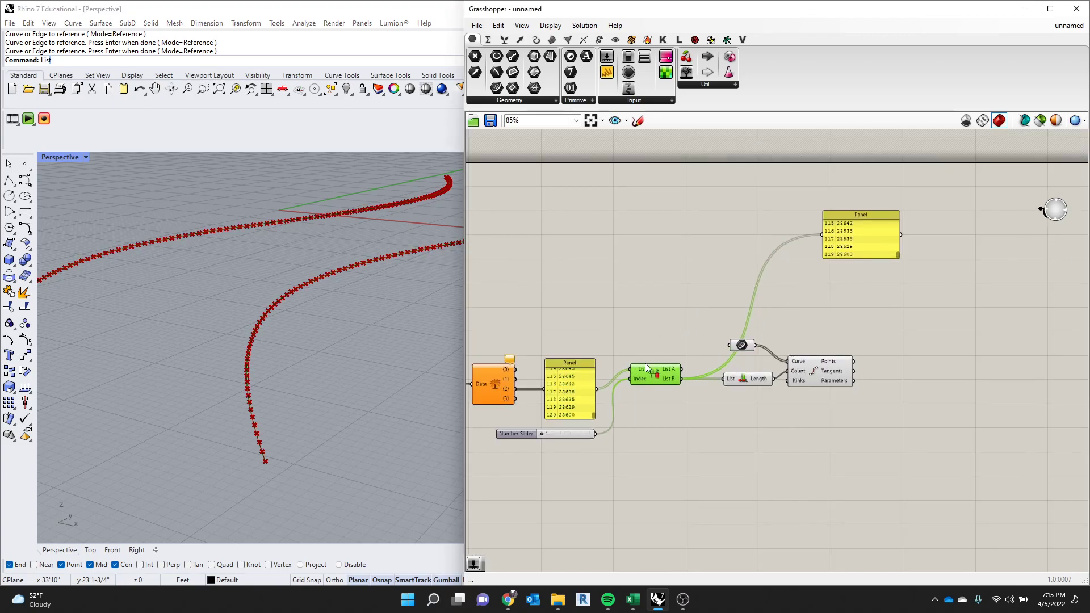
Duplicate the Explode Tree component above the original, keeping its Data input connected.
scroll(653, 368, up, 2)
scroll(667, 341, down, 4)
scroll(535, 320, up, 5)
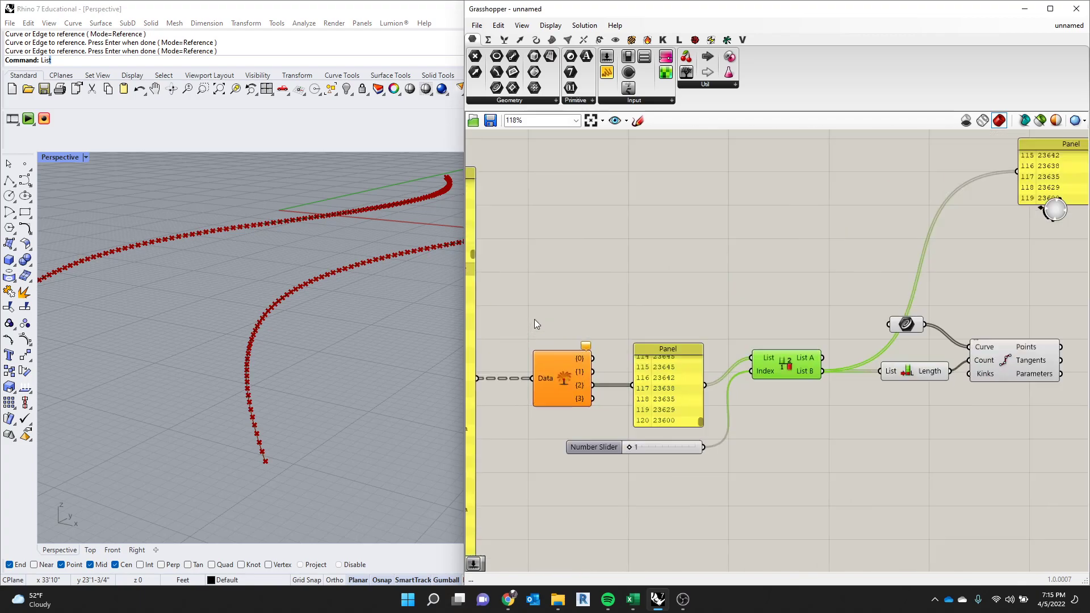
click(559, 384)
alt+drag(574, 372, 563, 269)
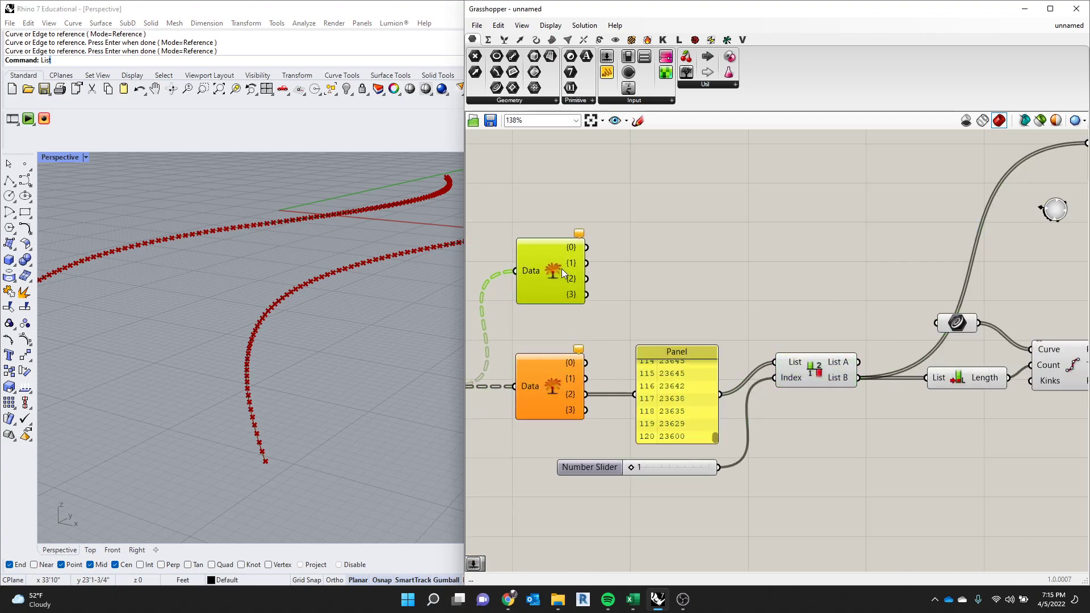
Add a Panel beside the duplicated Explode Tree, connect it to the (2) output, and show the end of its list.
double_click(652, 230)
text(panel)
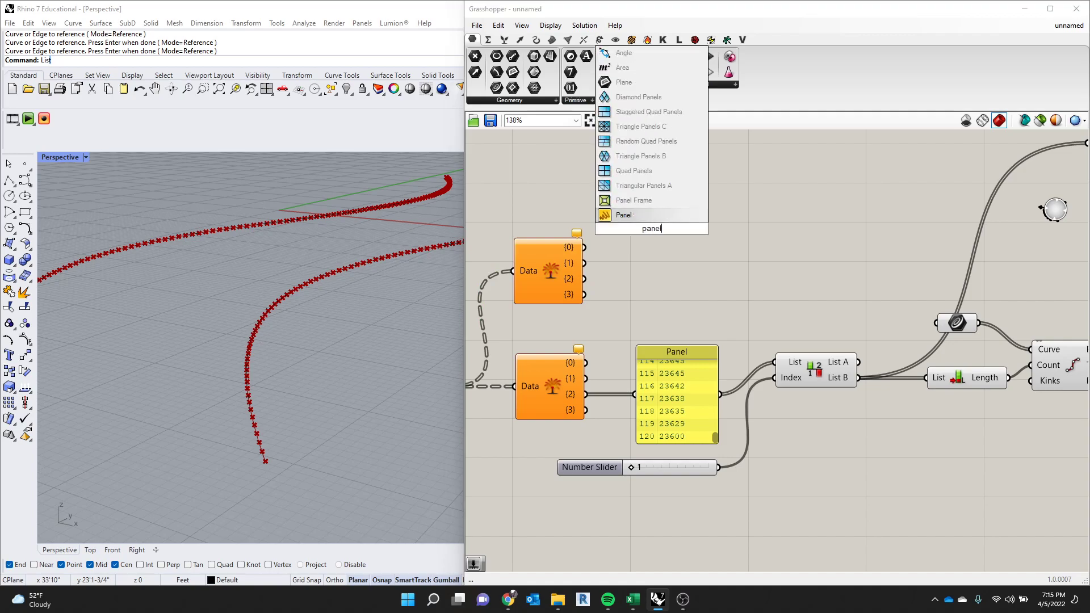
key(Return)
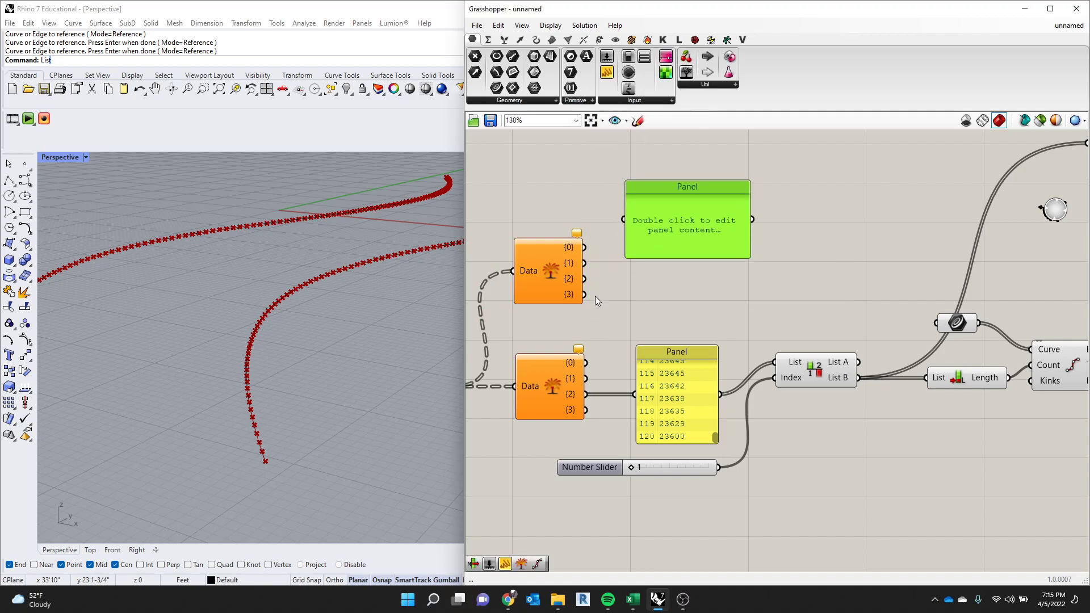
drag(622, 222, 624, 220)
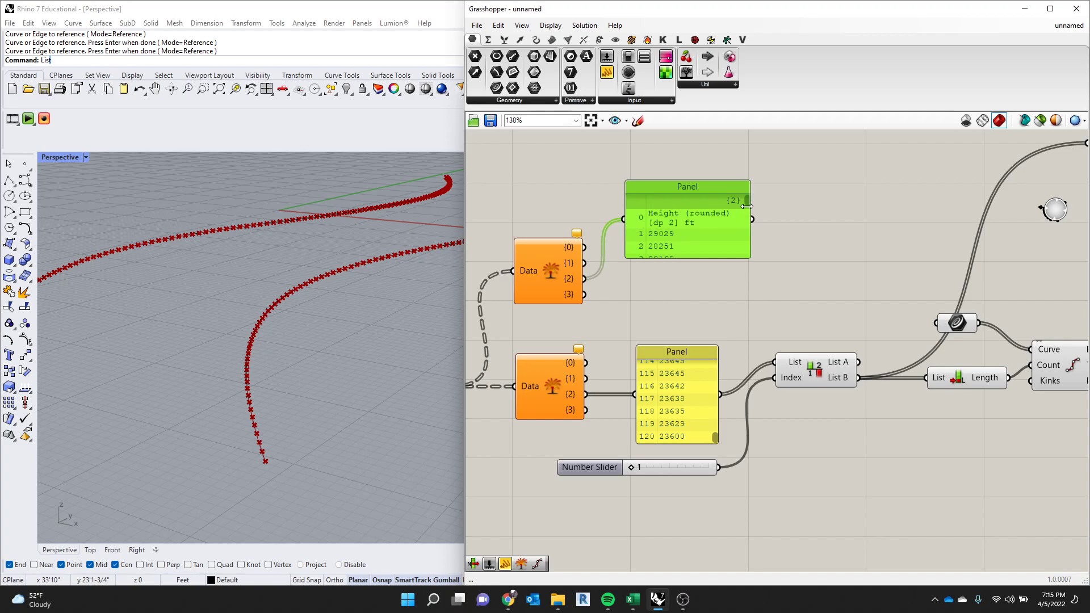
drag(747, 206, 742, 264)
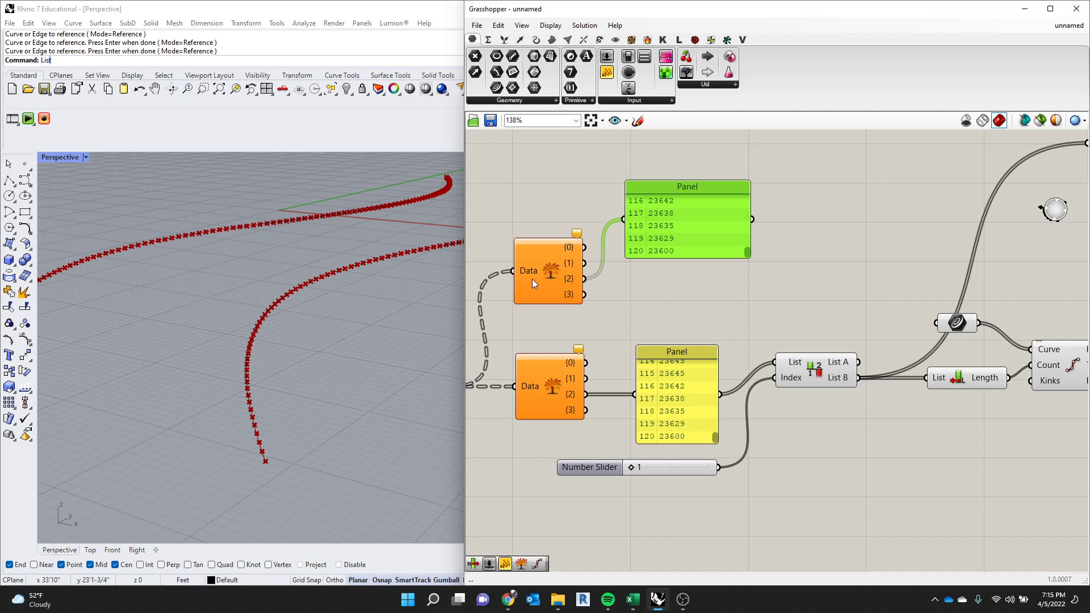
Graft the duplicated Explode Tree's (2) output and examine the end of the grafted heights in the Panel.
right_click(571, 278)
click(605, 350)
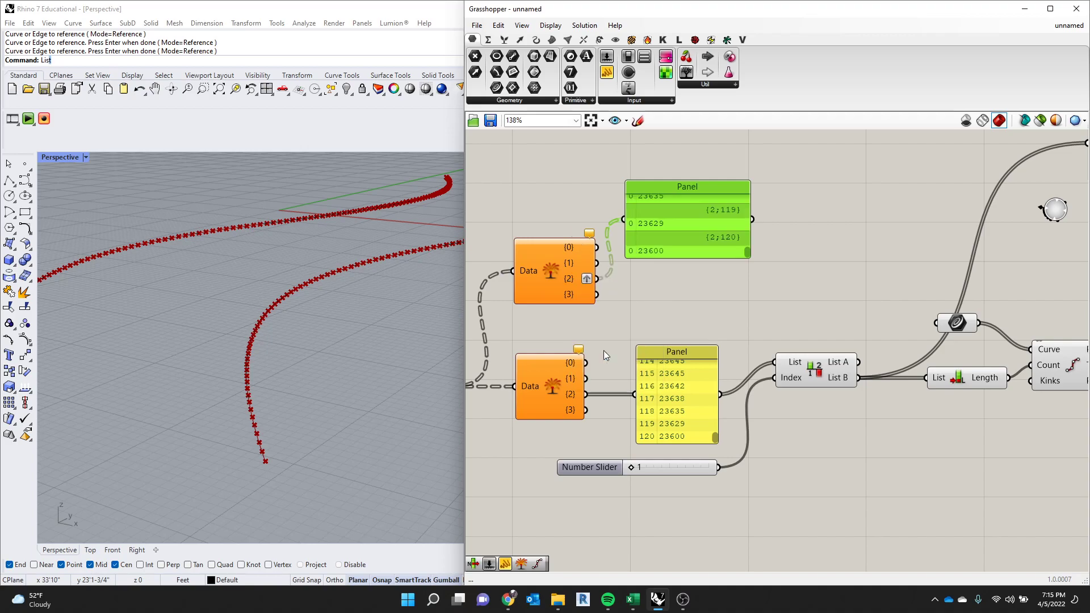
mouse_move(748, 252)
mouse_down()
mouse_move(752, 189)
mouse_move(743, 265)
mouse_up()
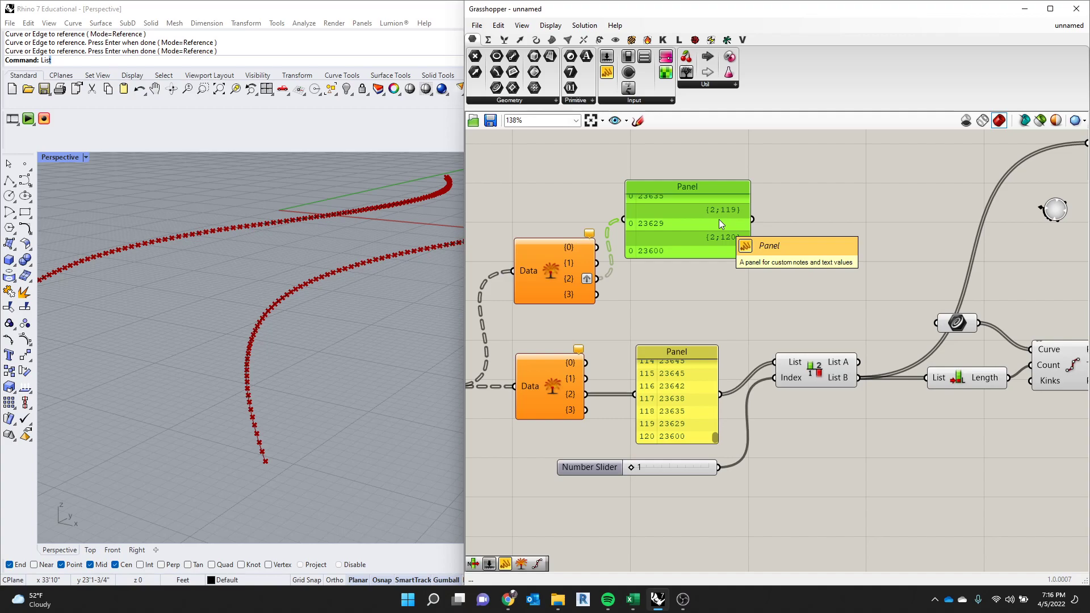
Delete the test Panel and the duplicated Explode Tree above the original.
key(Delete)
click(551, 239)
key(Delete)
scroll(650, 241, down, 2)
scroll(554, 350, up, 3)
click(554, 350)
scroll(616, 271, down, 4)
click(646, 246)
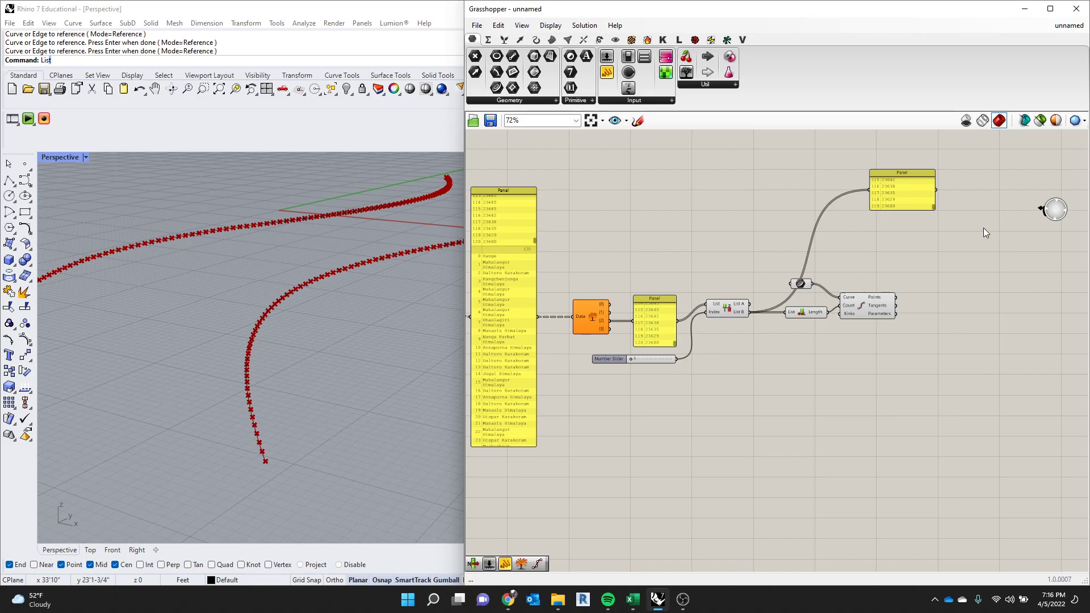
Add an Arc 3Pt component in the empty canvas area beyond Divide Curve.
scroll(986, 168, up, 2)
right_drag(390, 207, 182, 311)
scroll(182, 311, up, 5)
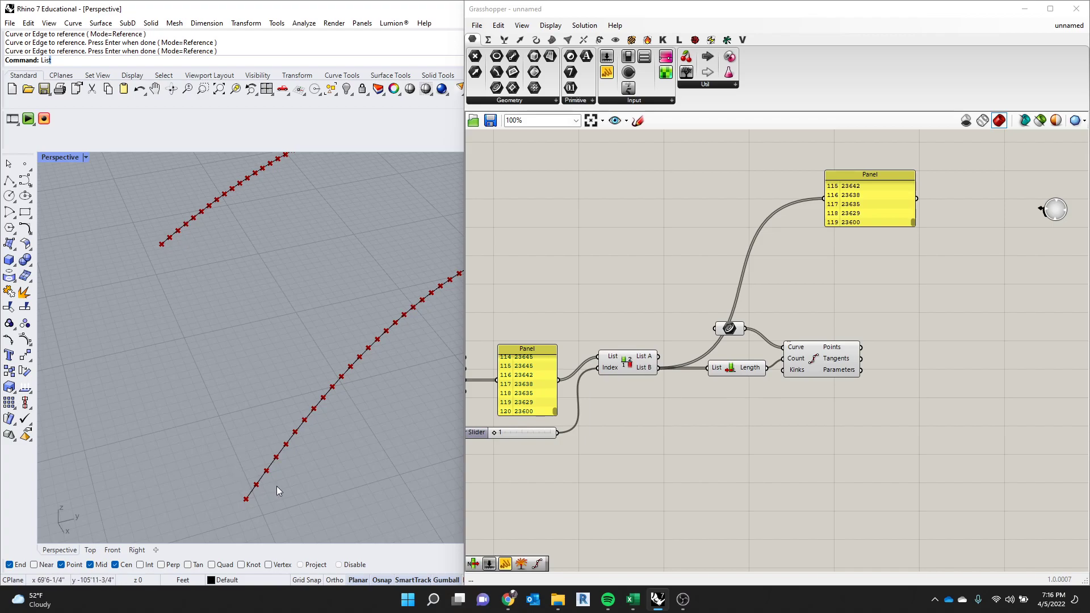
scroll(777, 419, down, 3)
scroll(926, 380, up, 3)
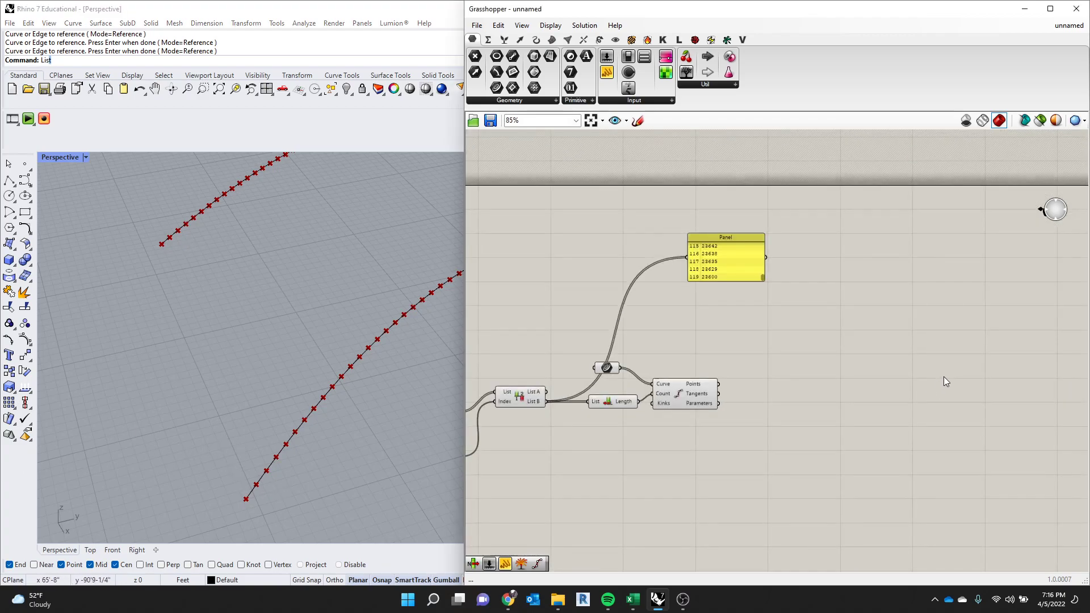
double_click(944, 377)
text(arc)
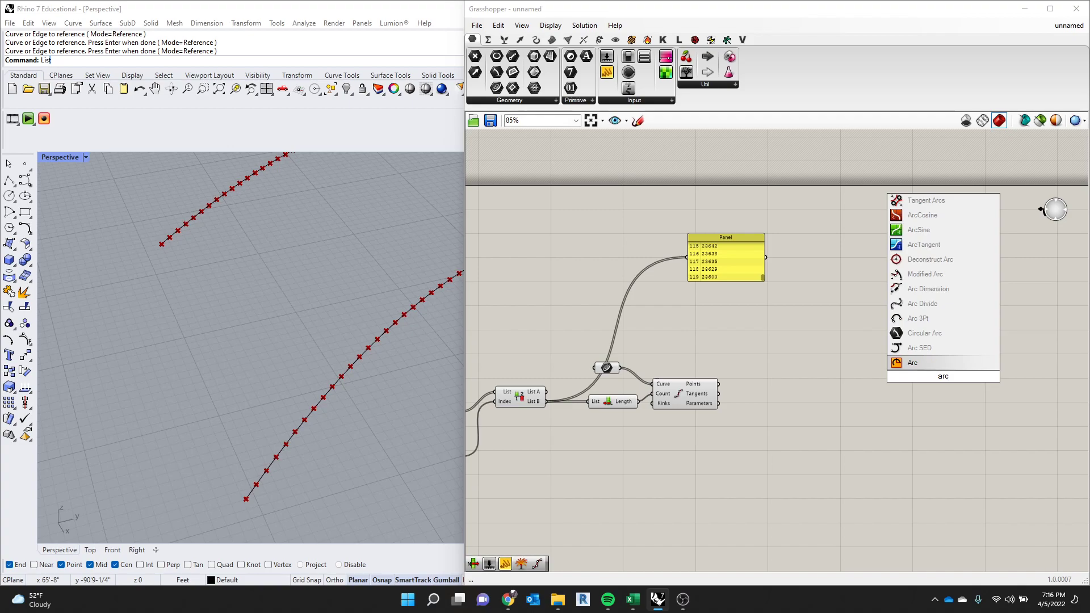
key(Up)
key(Up)
key(Up)
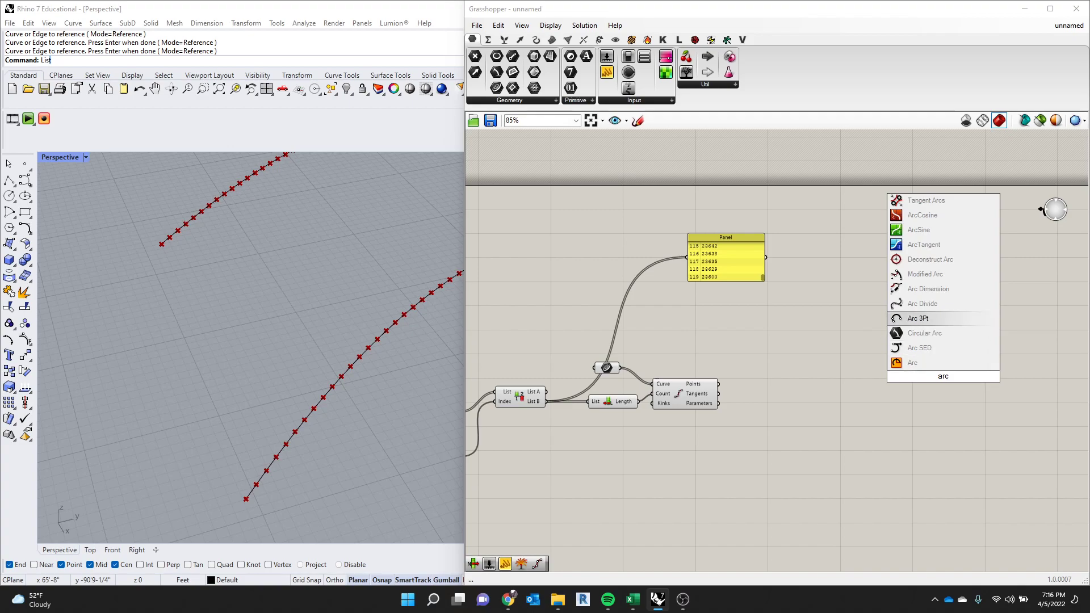
key(Return)
scroll(944, 376, up, 2)
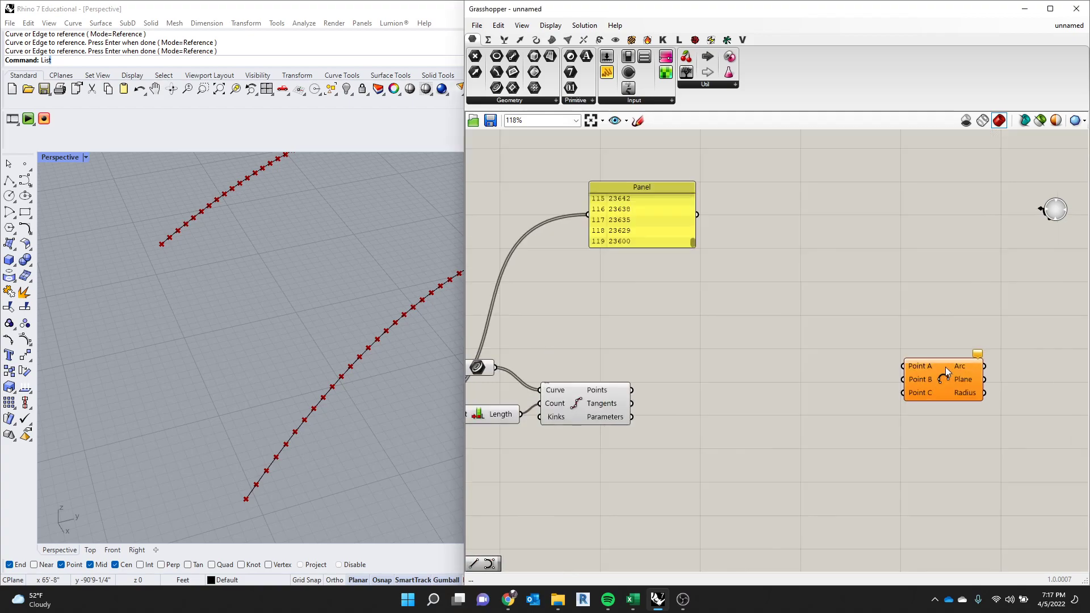
drag(944, 369, 941, 375)
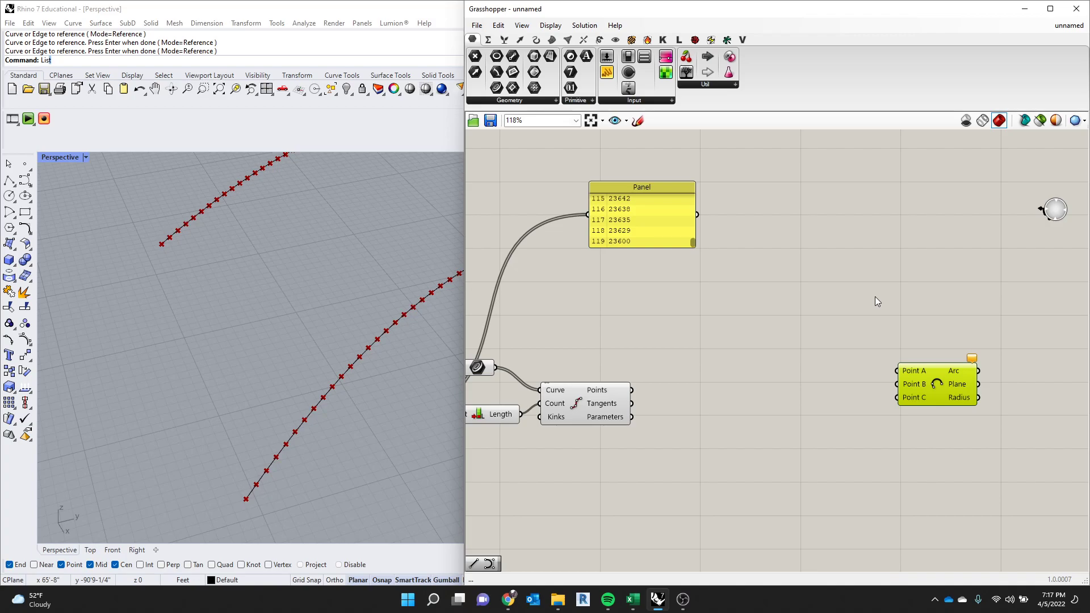
Add an End Points component above and ahead of the Arc 3Pt component.
double_click(863, 283)
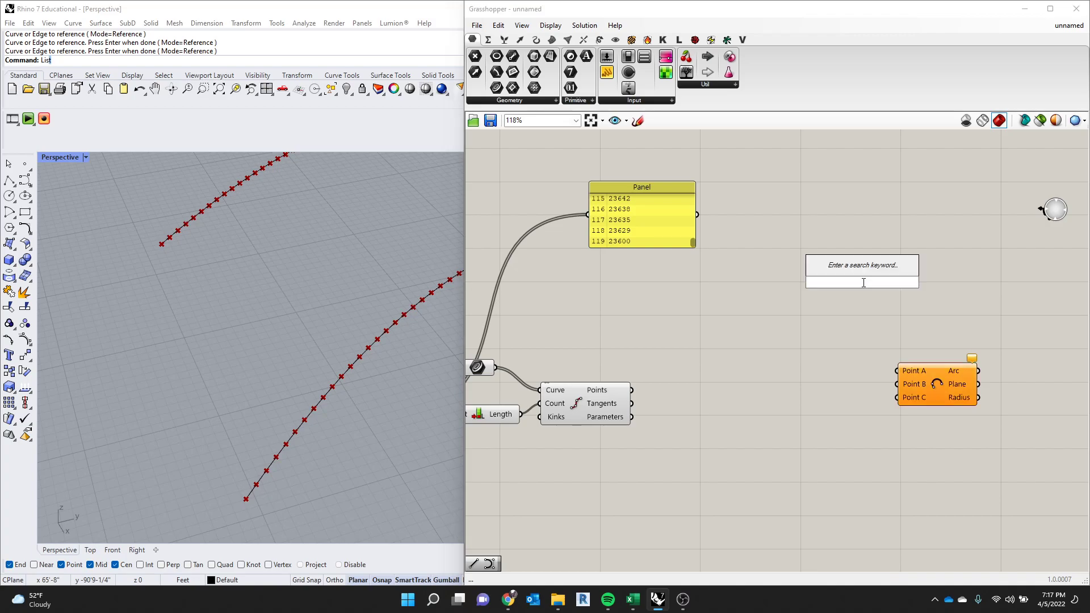
text(end)
key(Return)
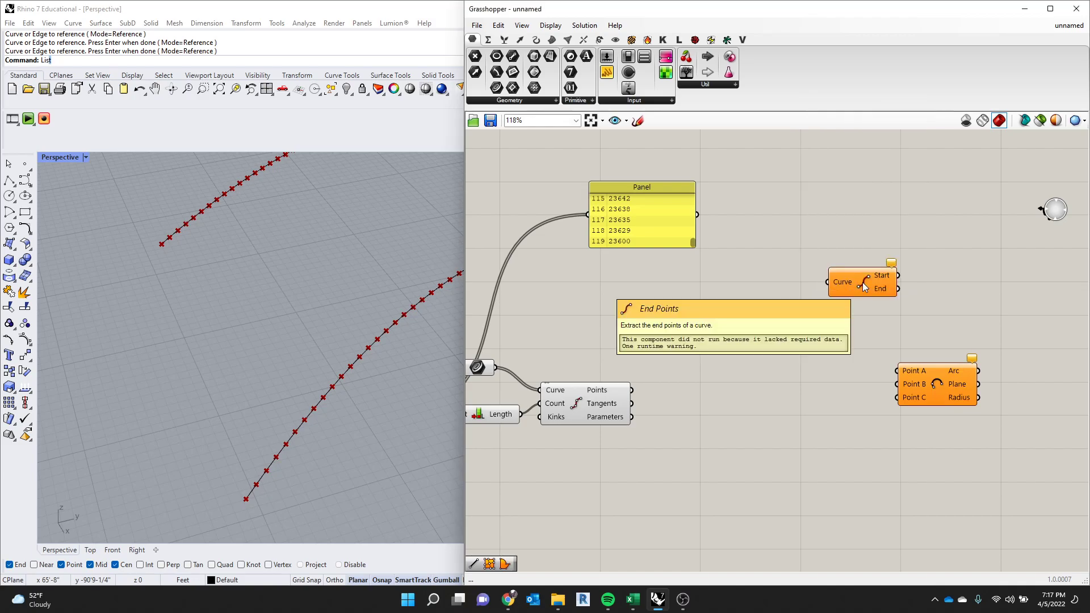
drag(865, 287, 839, 293)
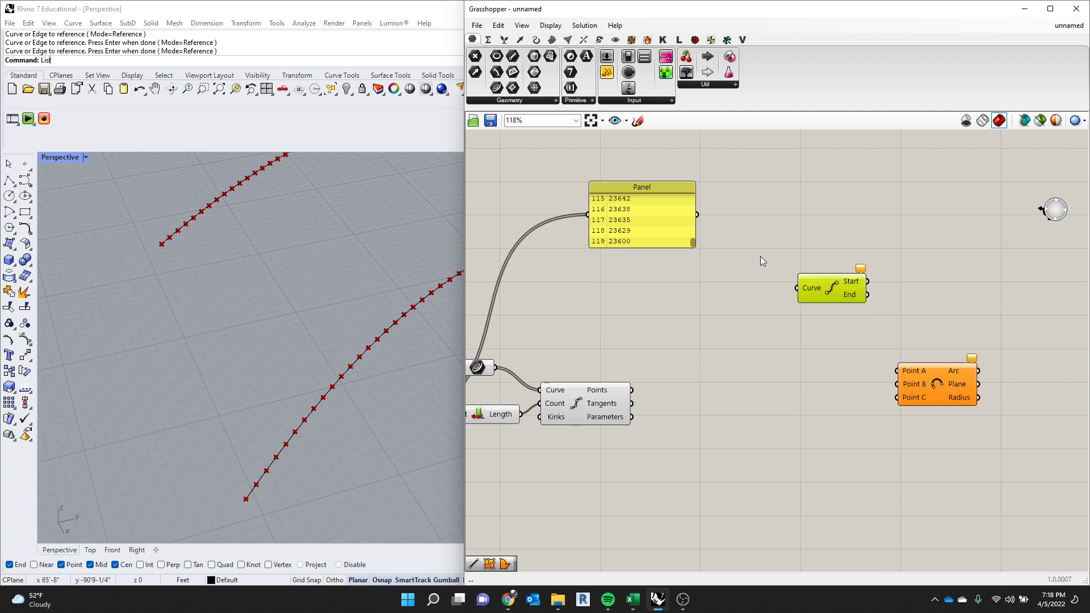
Search for a midpoint component and place Curve Middle above End Points.
double_click(823, 220)
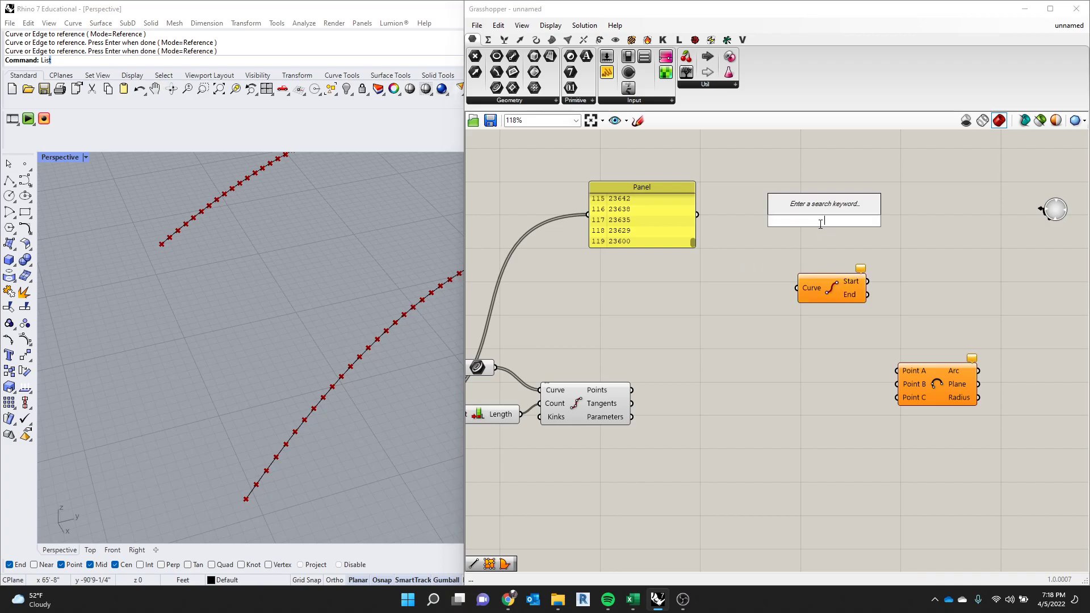
text(mid)
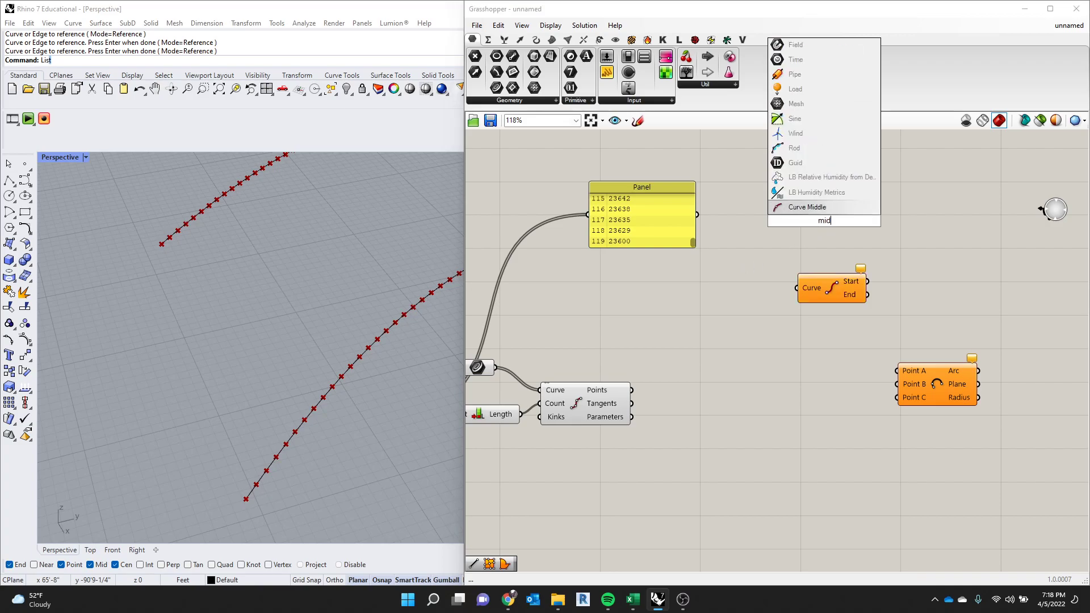
text(poin)
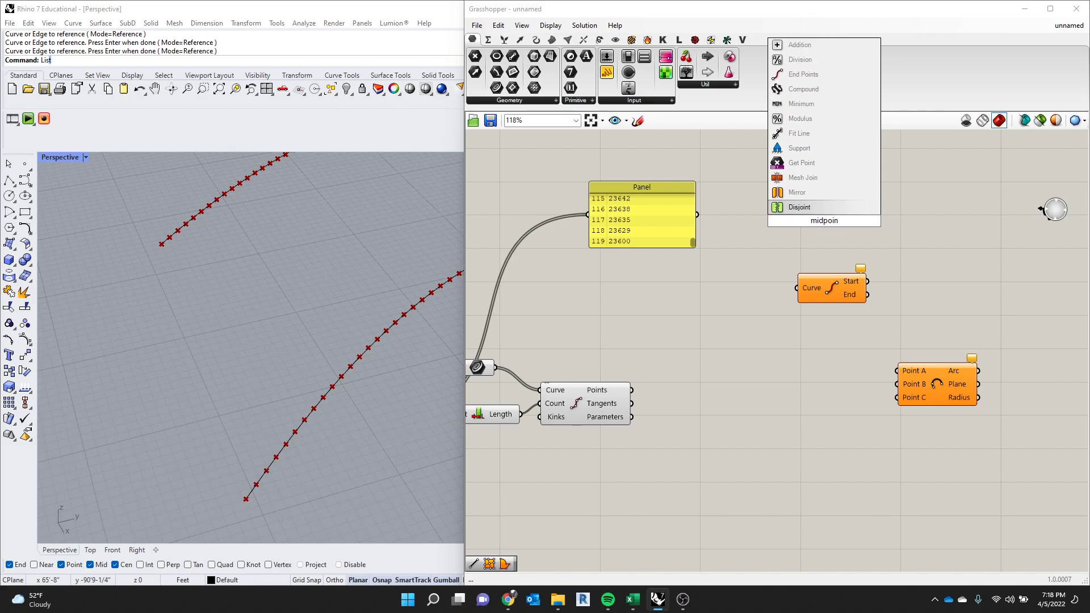
text(t)
key(BackSpace)
key(BackSpace)
key(BackSpace)
key(BackSpace)
key(BackSpace)
key(BackSpace)
key(BackSpace)
key(BackSpace)
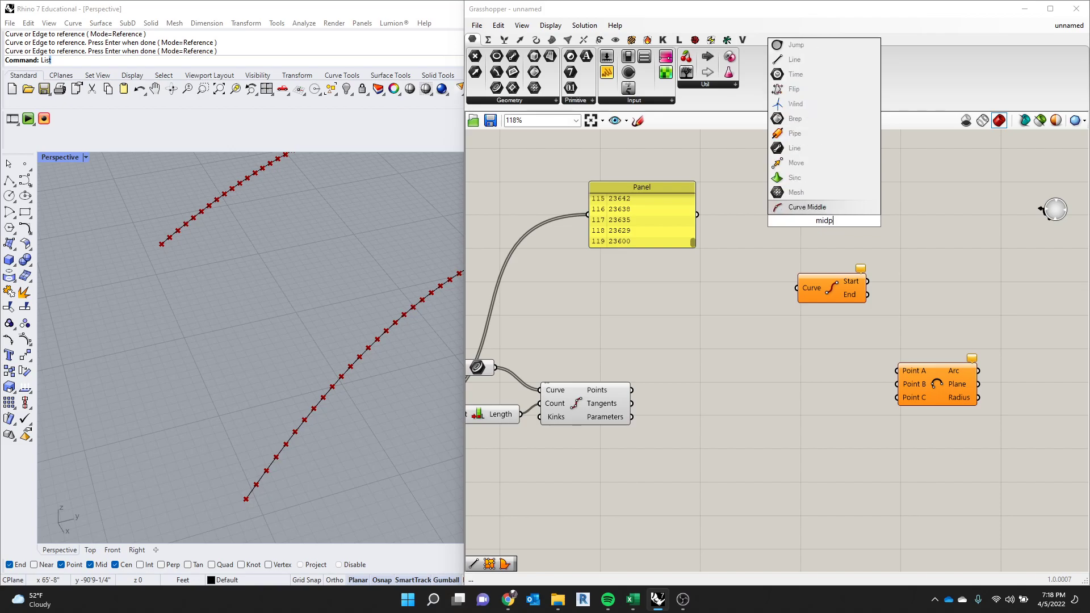
text(curve mi)
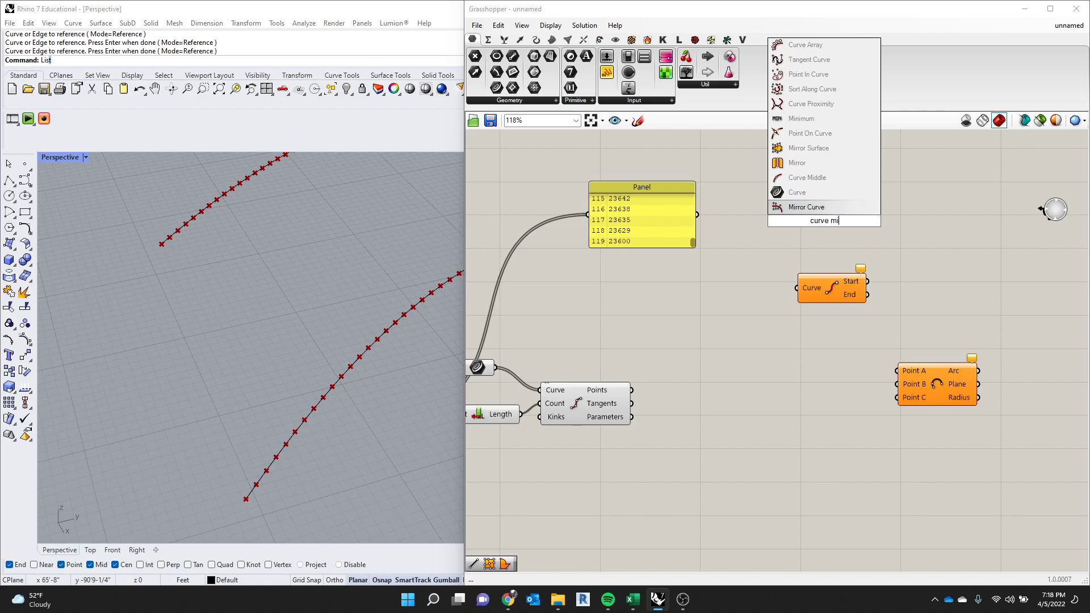
text(d)
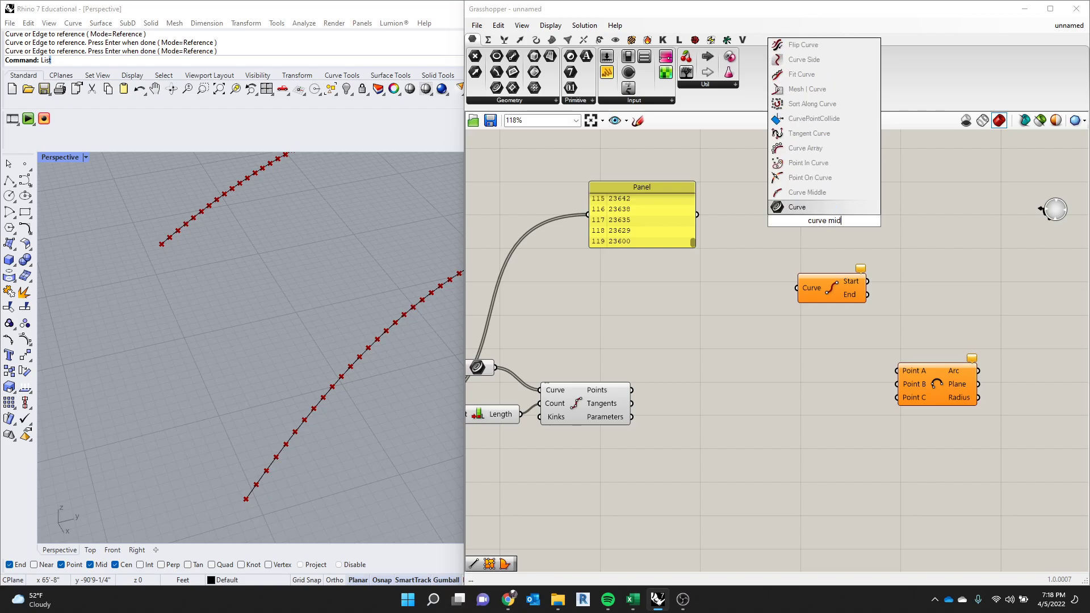
key(Up)
key(Return)
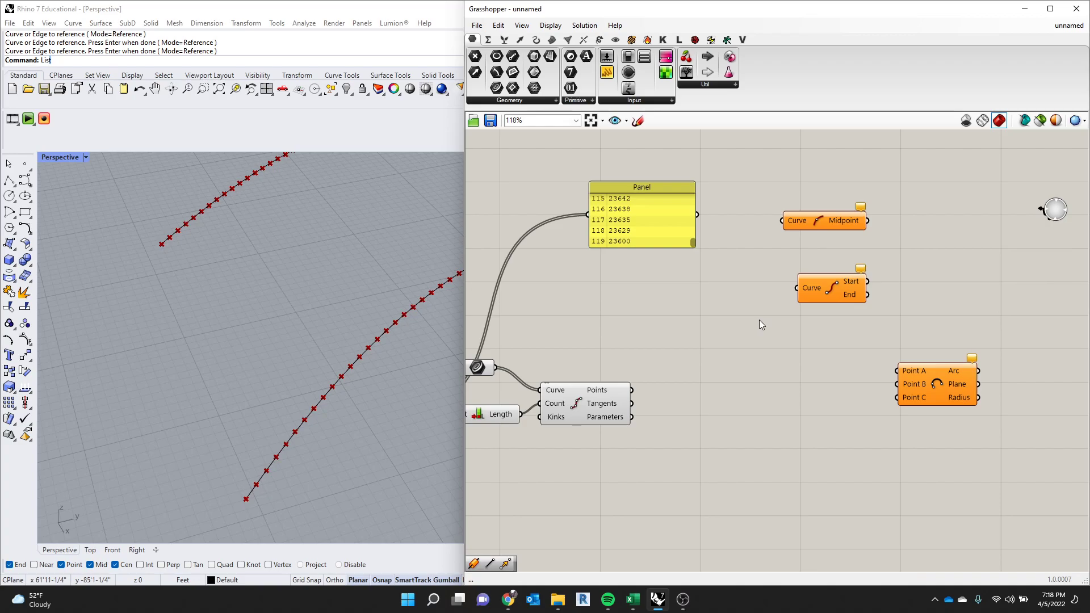
Add a two-point Line component with Start Point and End Point inputs between Divide Curve and Arc 3Pt.
double_click(717, 333)
text(line)
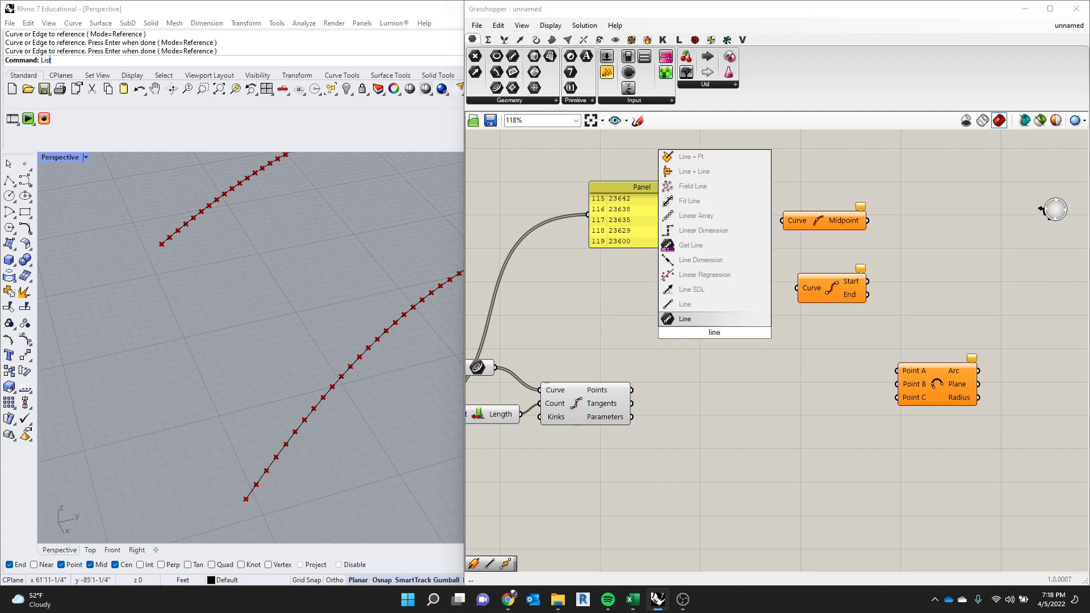
click(685, 304)
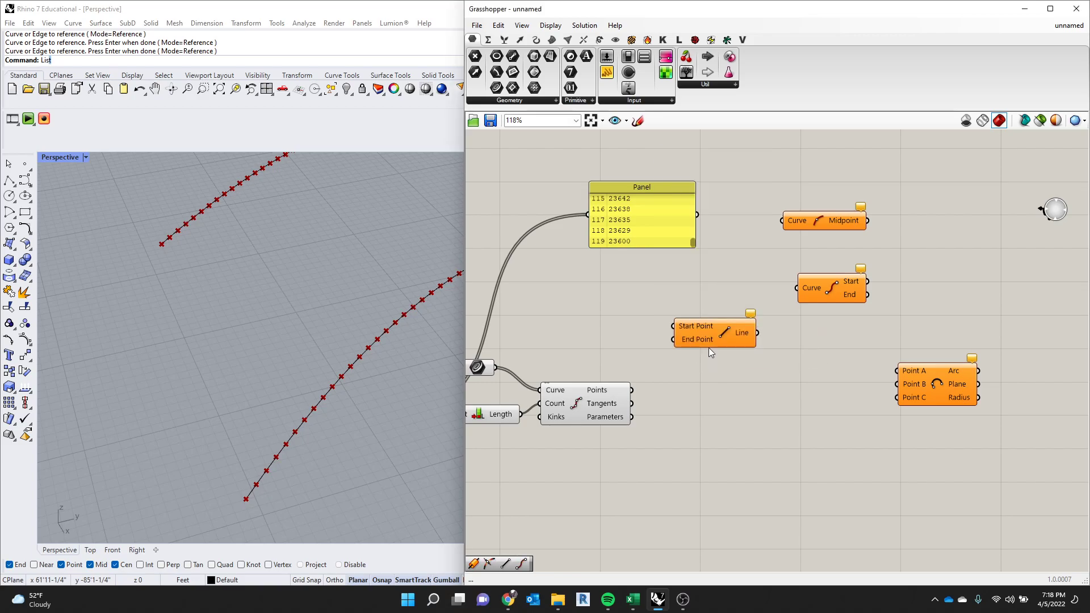
drag(728, 330, 747, 350)
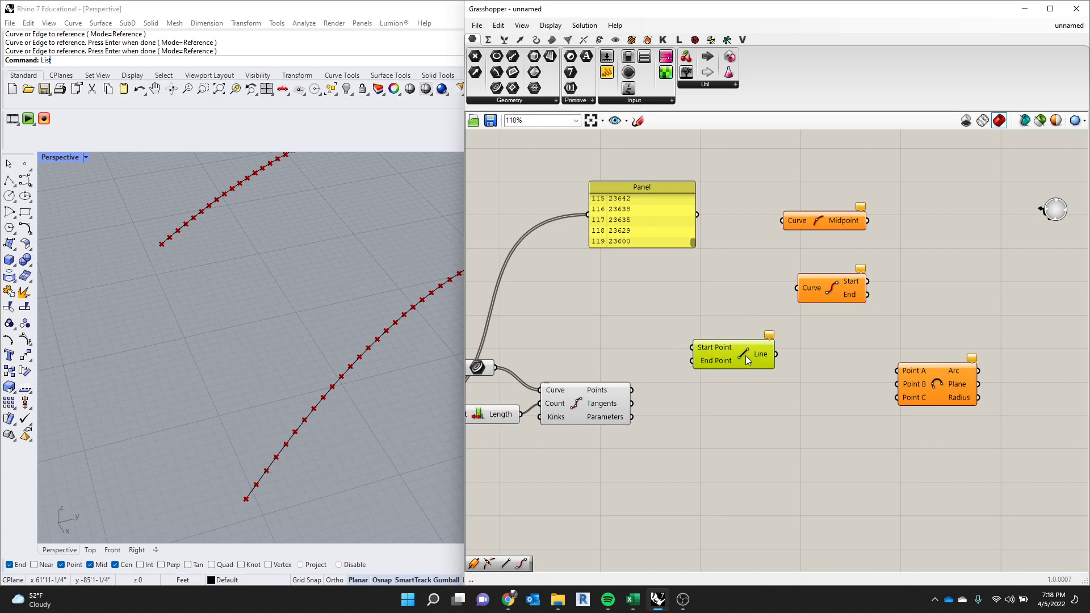
Add a Panel below the Line component and connect Divide Curve's Points output to it.
right_drag(599, 429, 653, 400)
click(652, 385)
drag(652, 384, 653, 380)
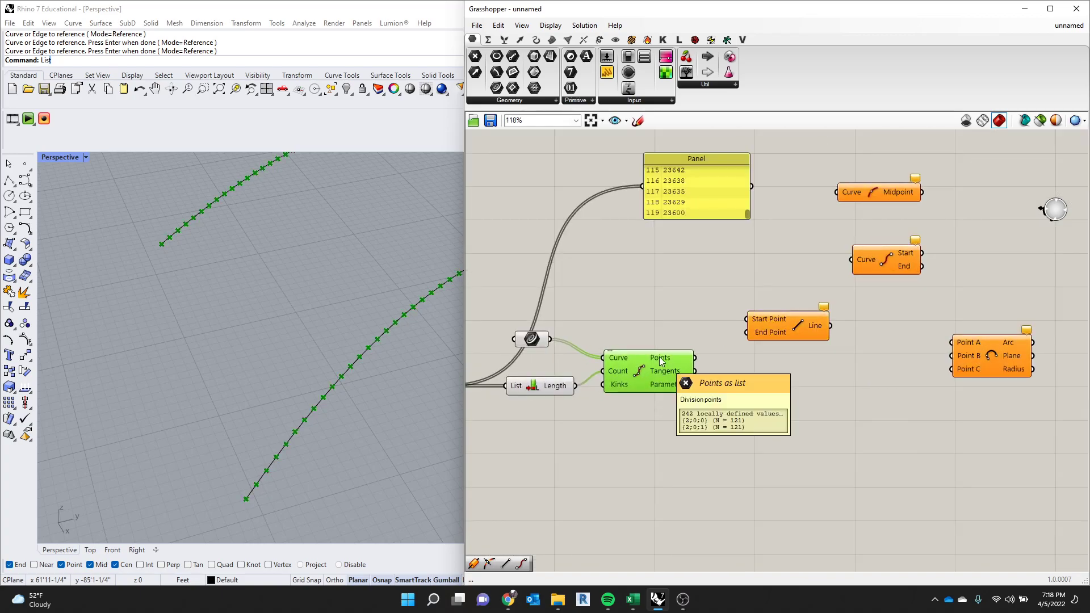
click(743, 404)
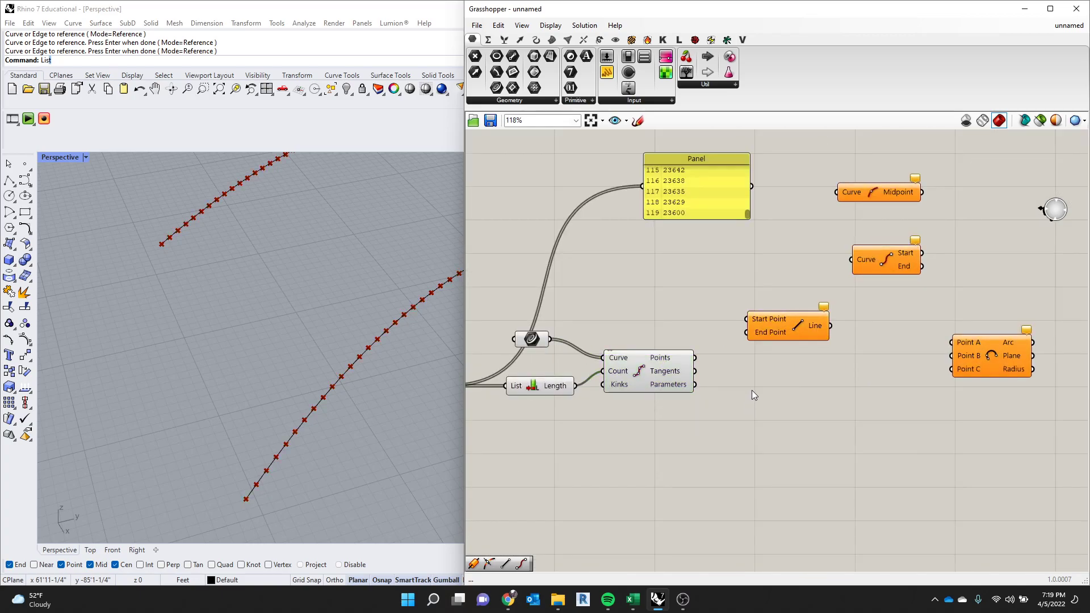
double_click(752, 390)
text(panel)
key(Return)
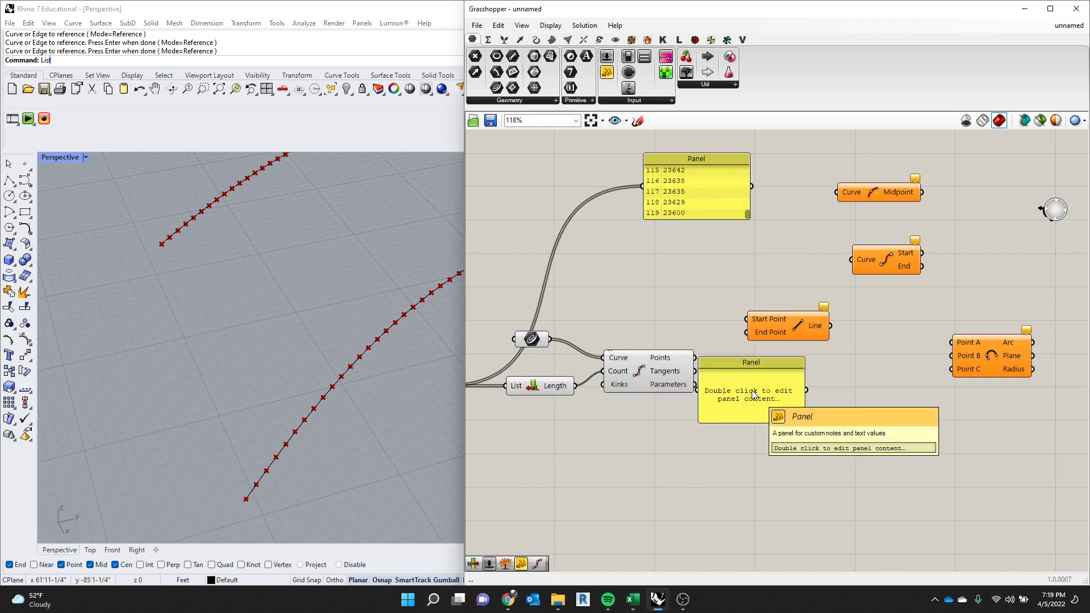
drag(695, 358, 727, 417)
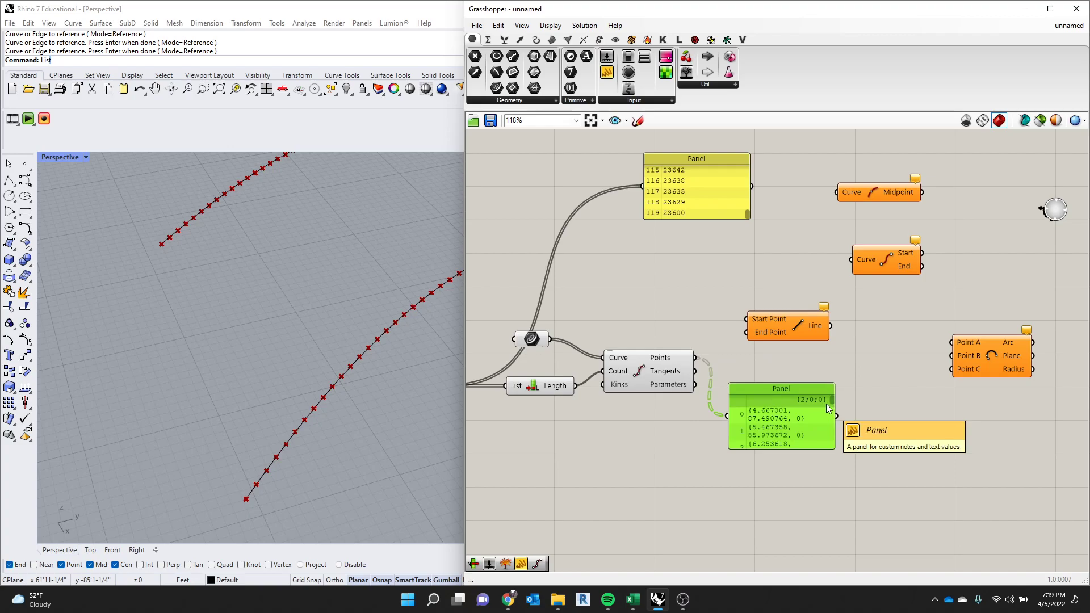
Enlarge the division points Panel and browse its coordinates to the start of the second curve's branch, {2;0;1}.
drag(790, 449, 801, 571)
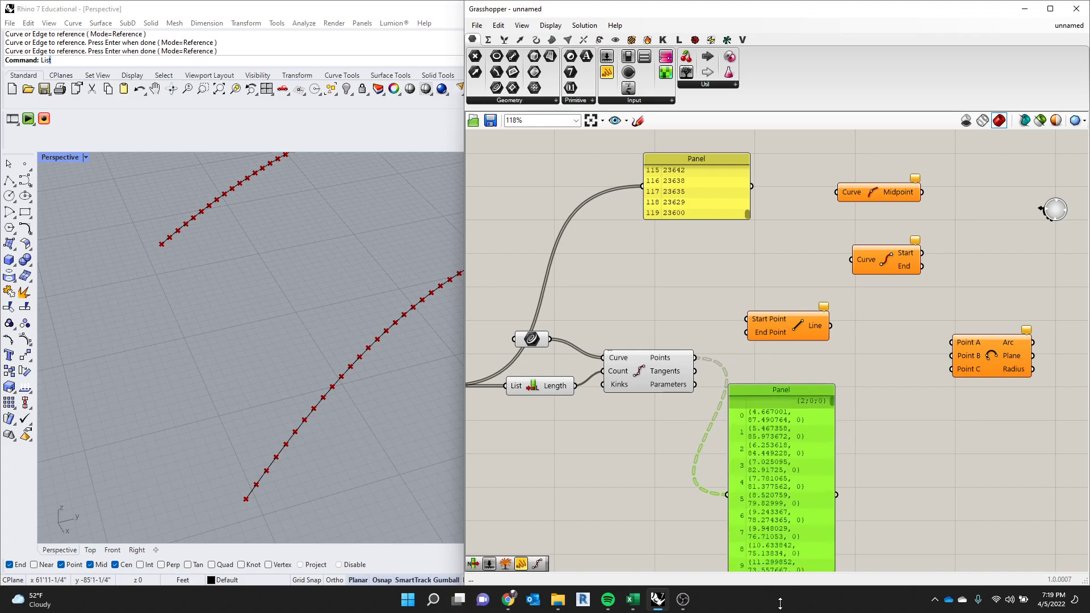
scroll(803, 457, down, 3)
drag(808, 388, 828, 383)
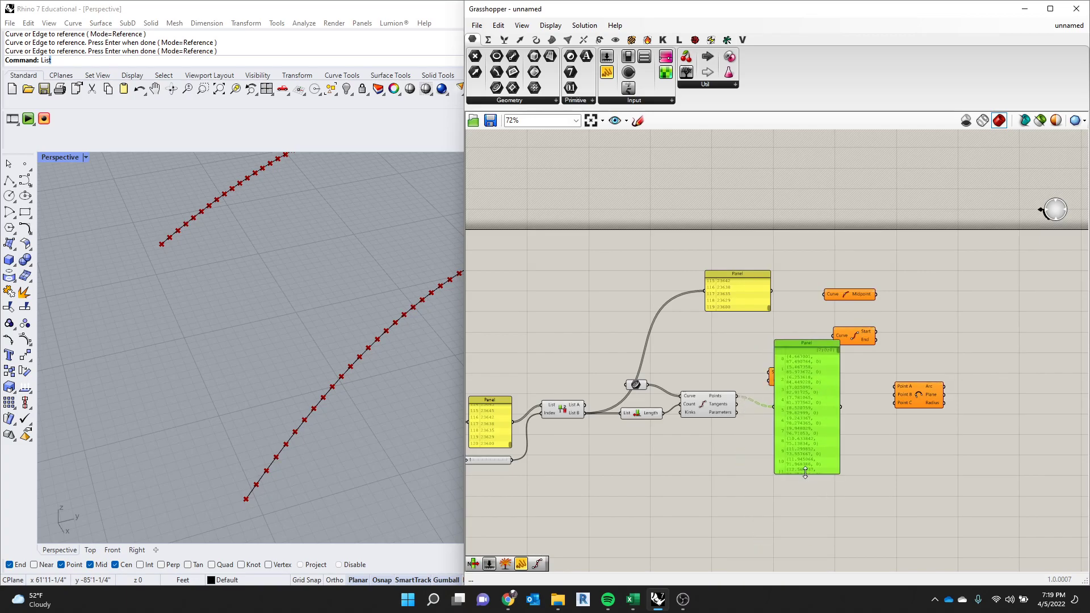
drag(805, 474, 807, 571)
scroll(840, 386, up, 5)
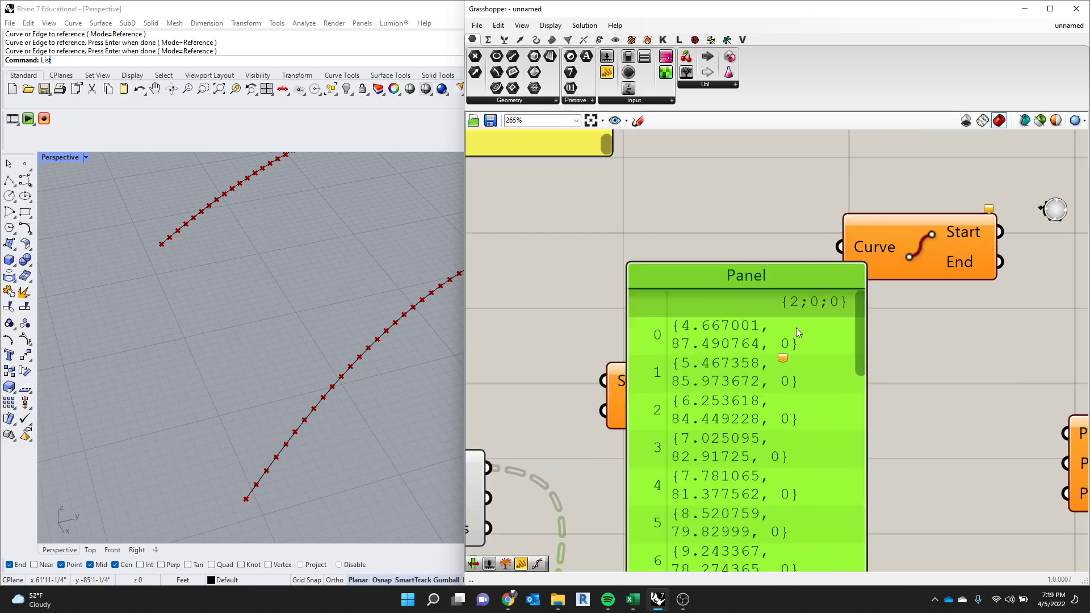
scroll(856, 319, down, 5)
middle_click(892, 341)
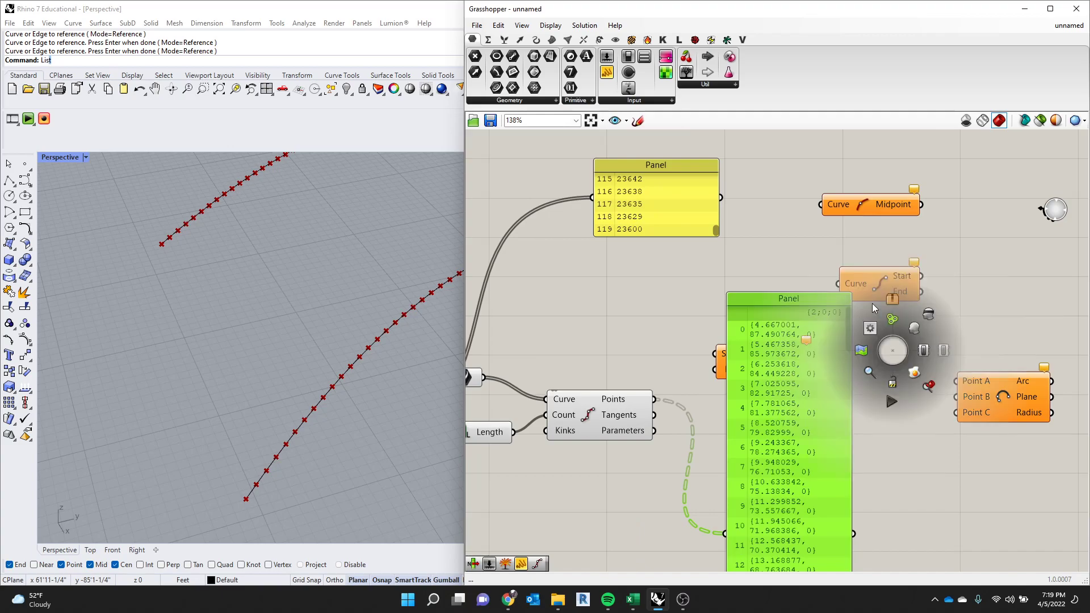
scroll(822, 284, up, 2)
drag(800, 295, 810, 468)
scroll(813, 444, down, 2)
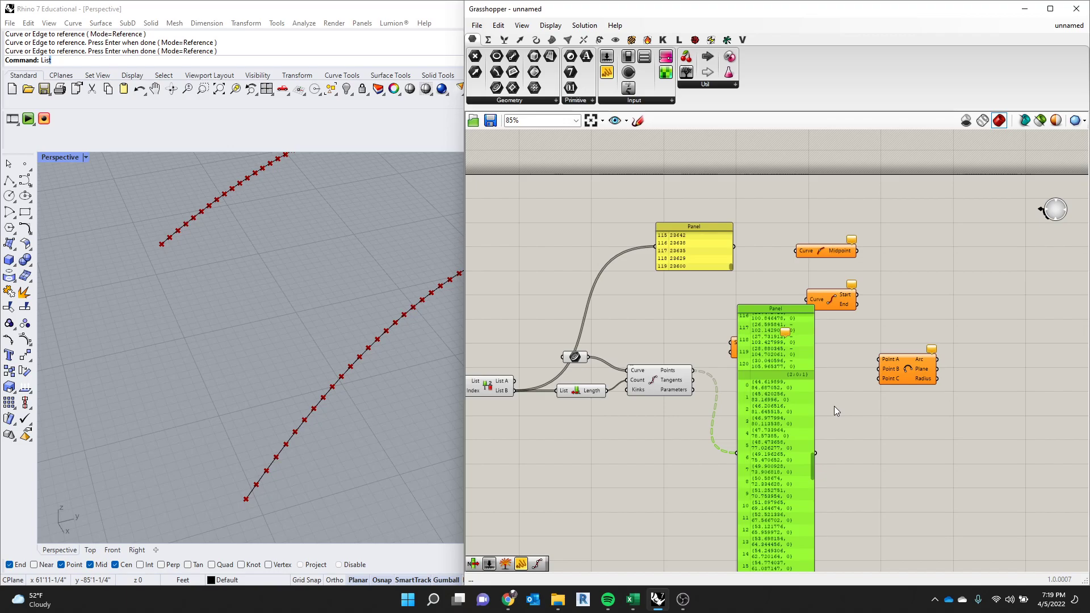
Delete the division points Panel and graft Divide Curve's Points output.
key(Delete)
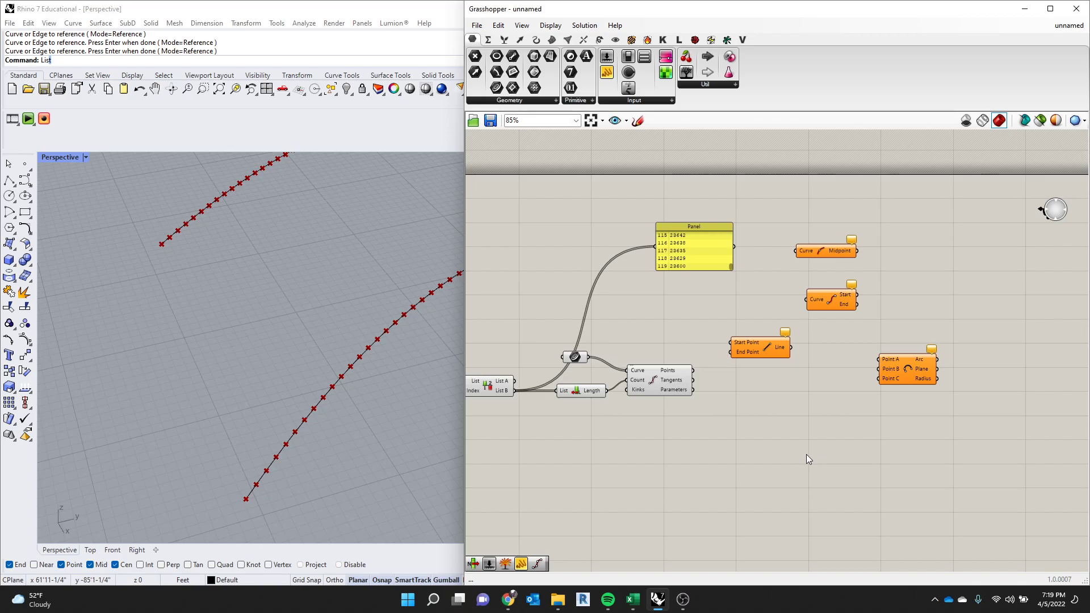
scroll(690, 375, up, 3)
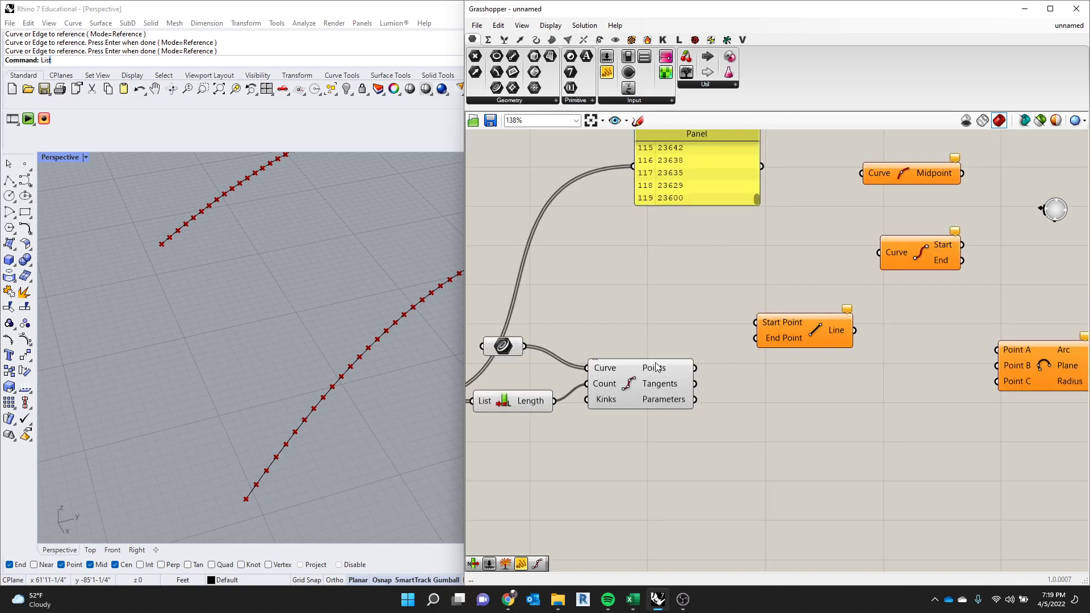
right_click(657, 367)
click(693, 430)
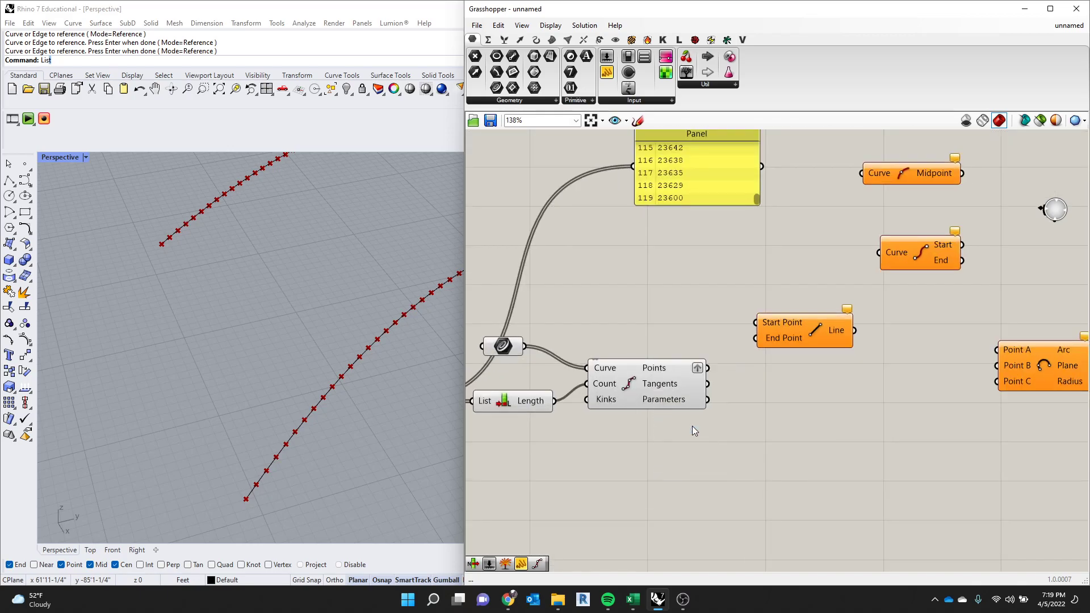
Add an enlarged Panel below the Line component, fed by Divide Curve's grafted Points output, to inspect the branches.
double_click(768, 391)
text(panel)
key(Return)
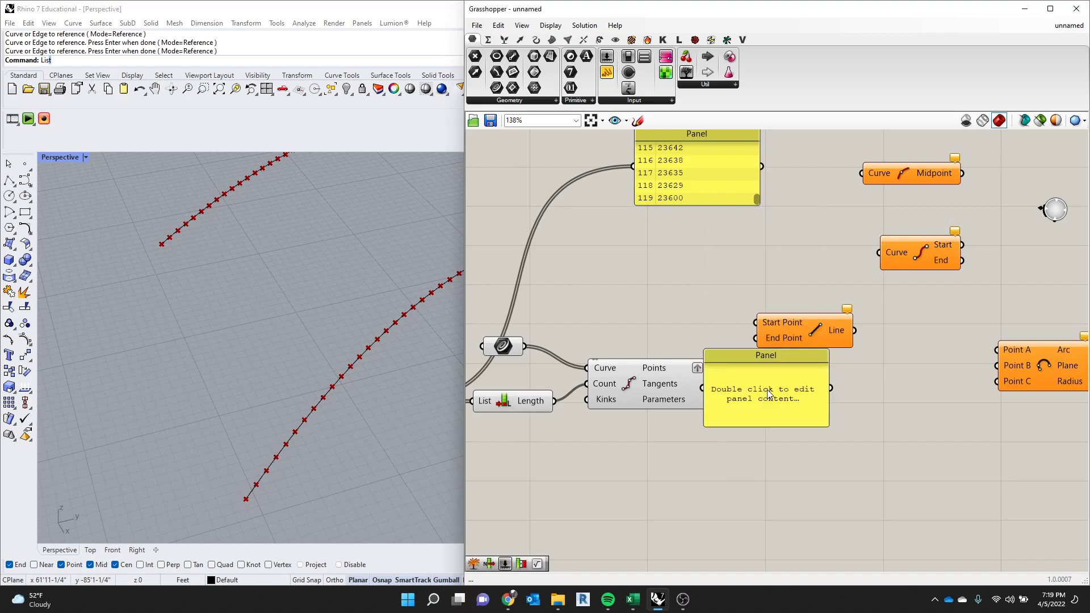
drag(709, 368, 749, 416)
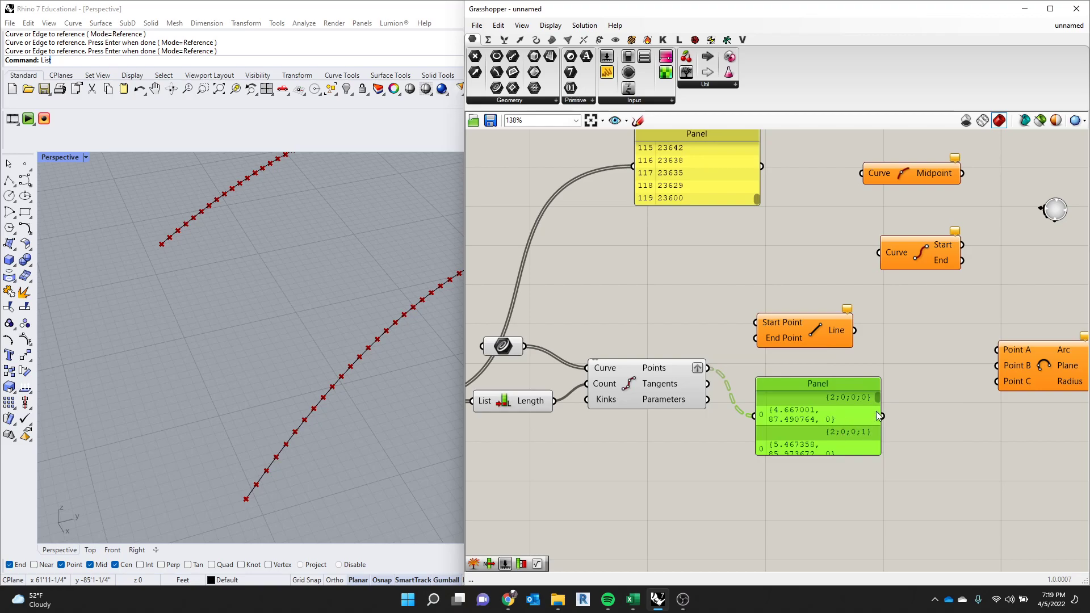
mouse_move(877, 398)
mouse_down()
mouse_move(878, 564)
mouse_move(880, 392)
mouse_up()
drag(874, 434, 916, 416)
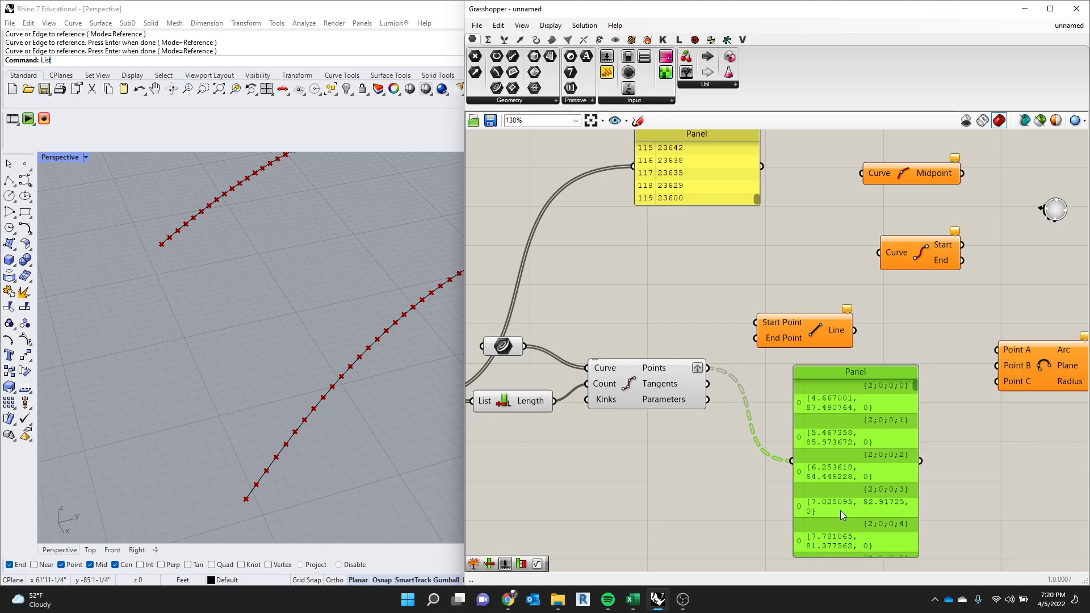
Delete the Panel showing the grafted points and switch Divide Curve's Points output from Graft to Flatten.
key(Delete)
right_click(700, 369)
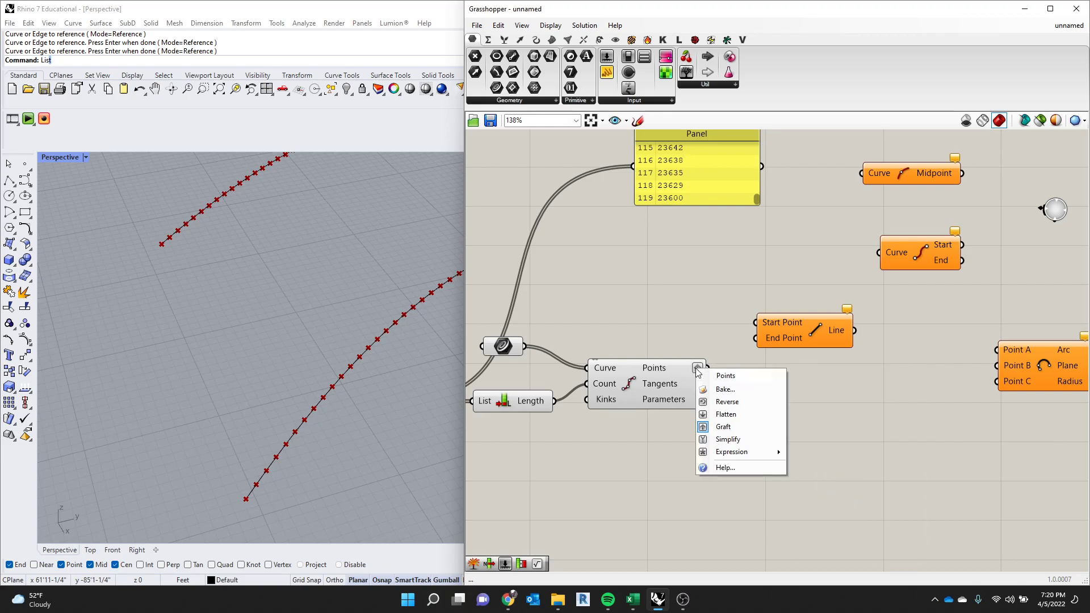
click(717, 415)
Add an Explode Tree component with two branch outputs below the Line component.
scroll(723, 362, down, 3)
scroll(606, 367, up, 2)
scroll(654, 347, down, 3)
scroll(635, 346, up, 3)
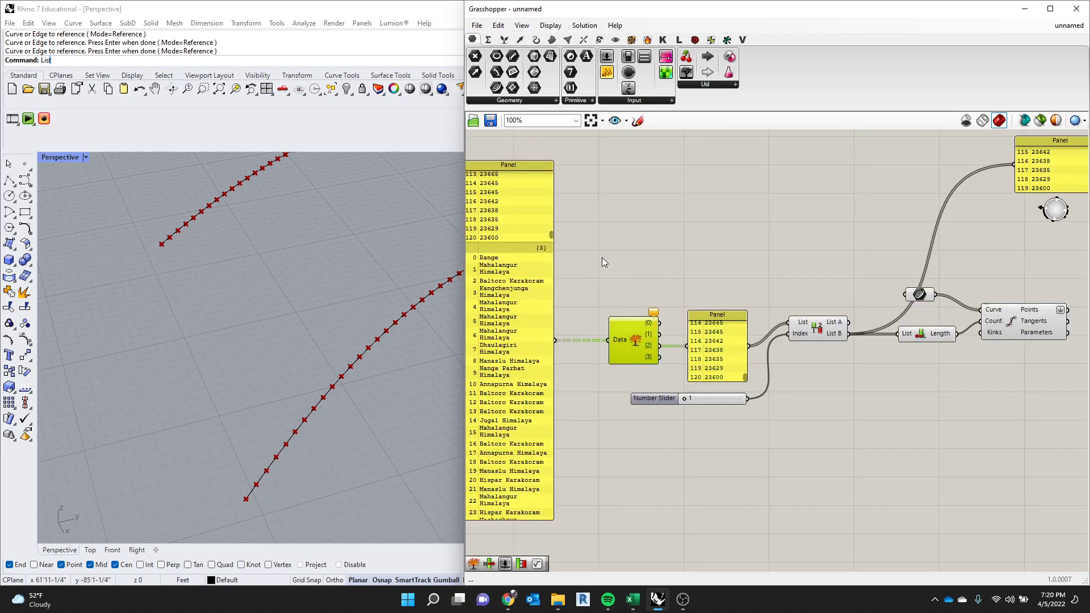
scroll(596, 261, down, 4)
scroll(867, 275, up, 5)
scroll(867, 274, down, 4)
scroll(878, 228, up, 4)
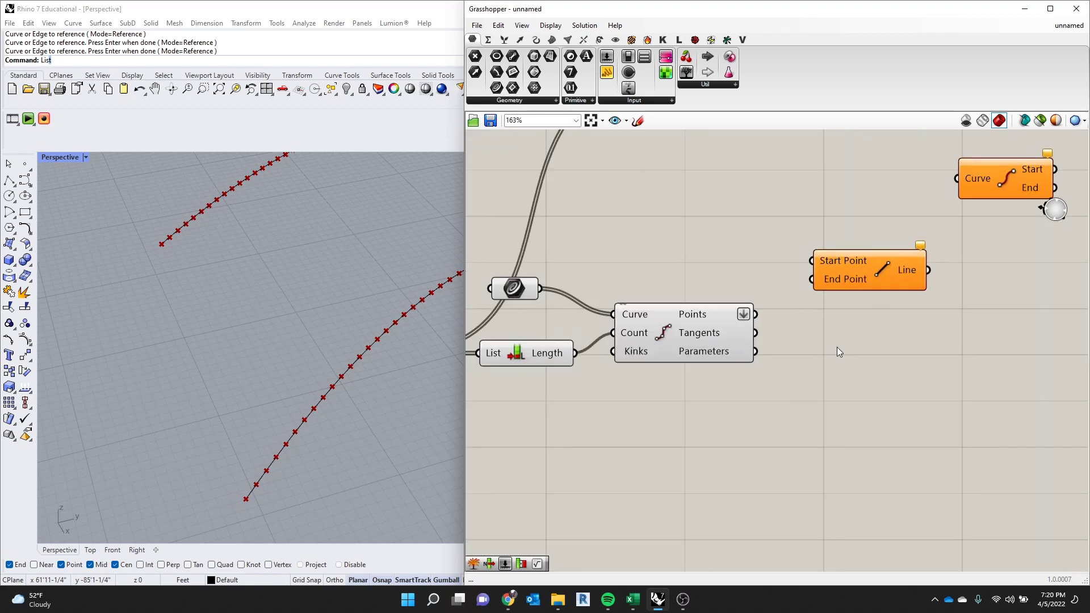
double_click(833, 358)
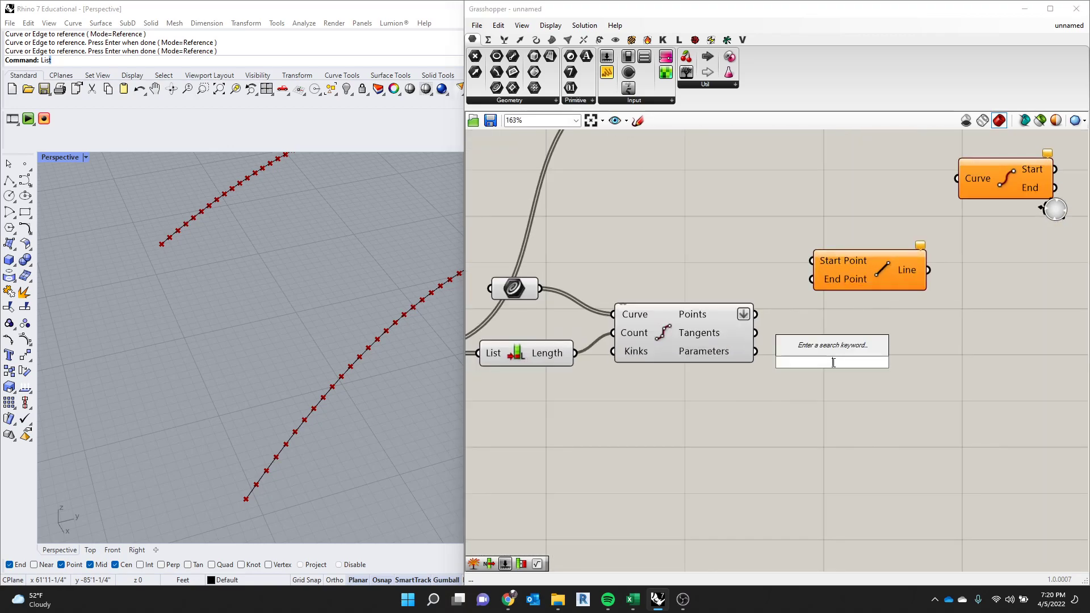
text(tree)
key(Return)
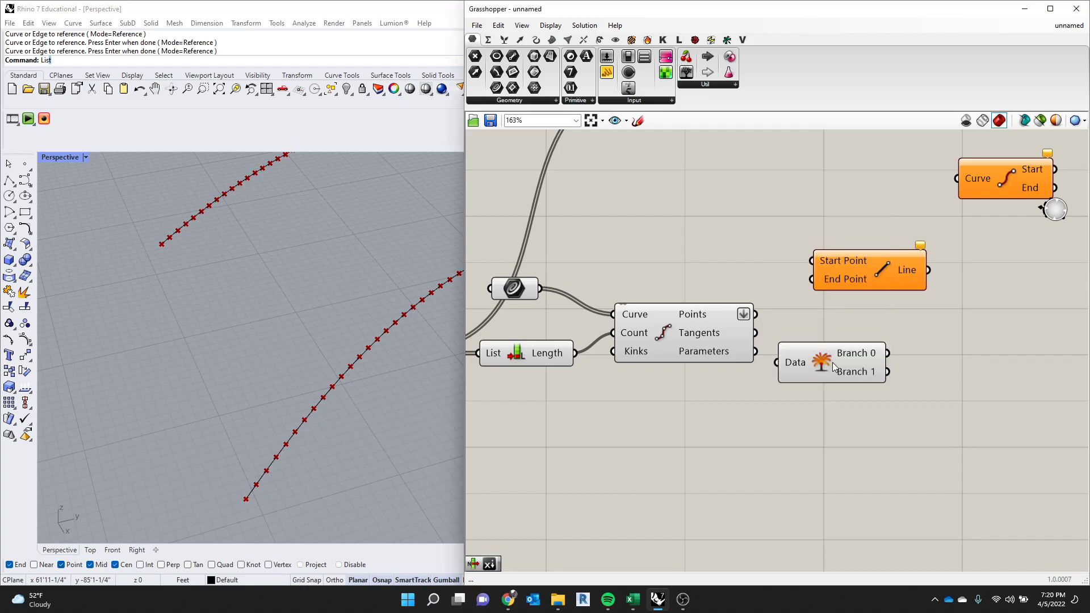
Turn off Flatten on Divide Curve's Points output and connect it to the Explode Tree, placed above Divide Curve.
right_click(758, 315)
click(767, 365)
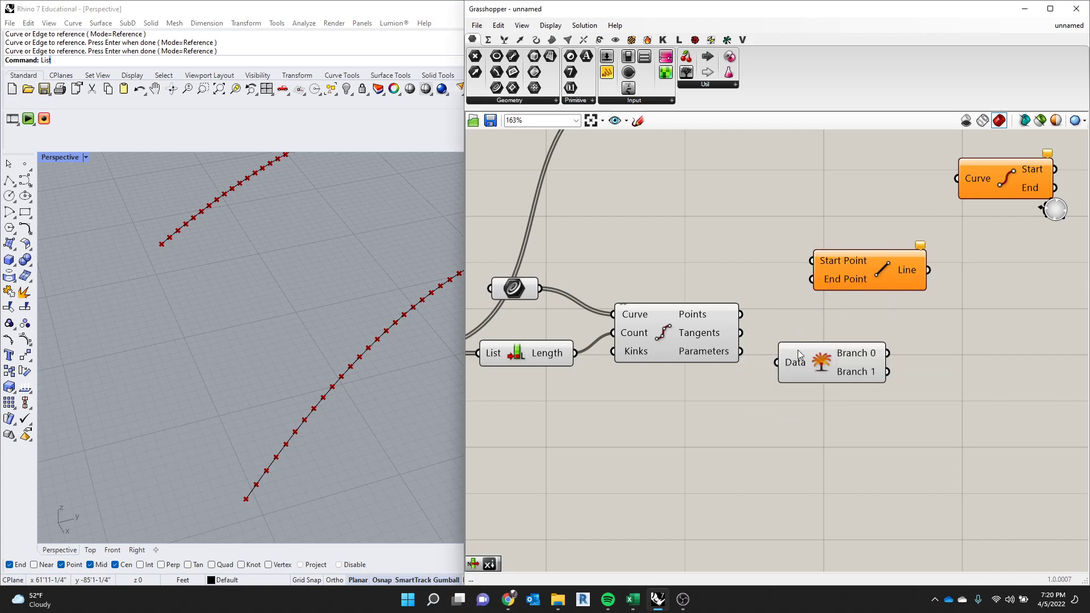
drag(801, 361, 788, 346)
drag(738, 316, 758, 249)
mouse_move(800, 242)
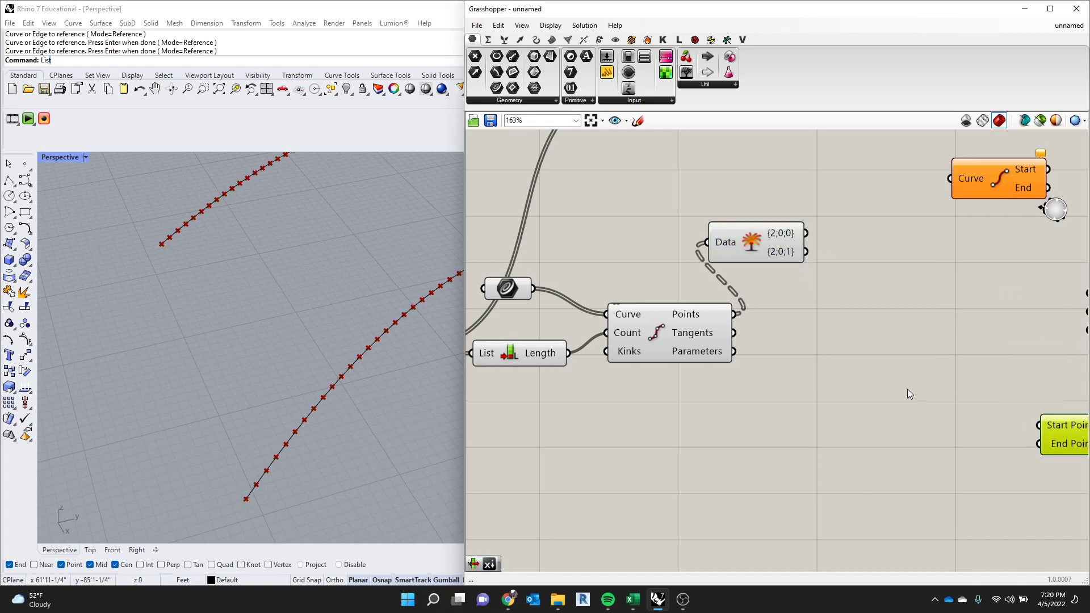
Add a Point parameter and connect it to the {2;0;0} branch output of the Explode Tree component.
double_click(872, 374)
text(point)
key(Return)
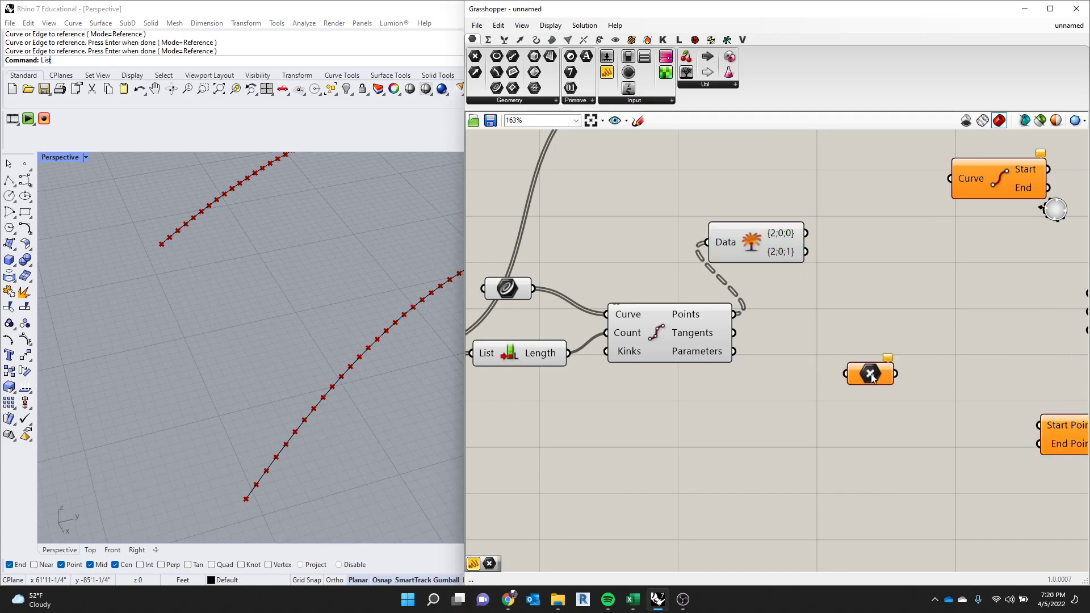
drag(873, 375, 877, 245)
drag(806, 233, 849, 259)
scroll(822, 307, down, 4)
click(821, 303)
click(844, 284)
Preview the second set of points by feeding the Point parameter from the {2;0;1} branch output instead.
scroll(371, 305, down, 12)
scroll(392, 292, up, 5)
scroll(608, 239, up, 2)
right_drag(318, 283, 257, 289)
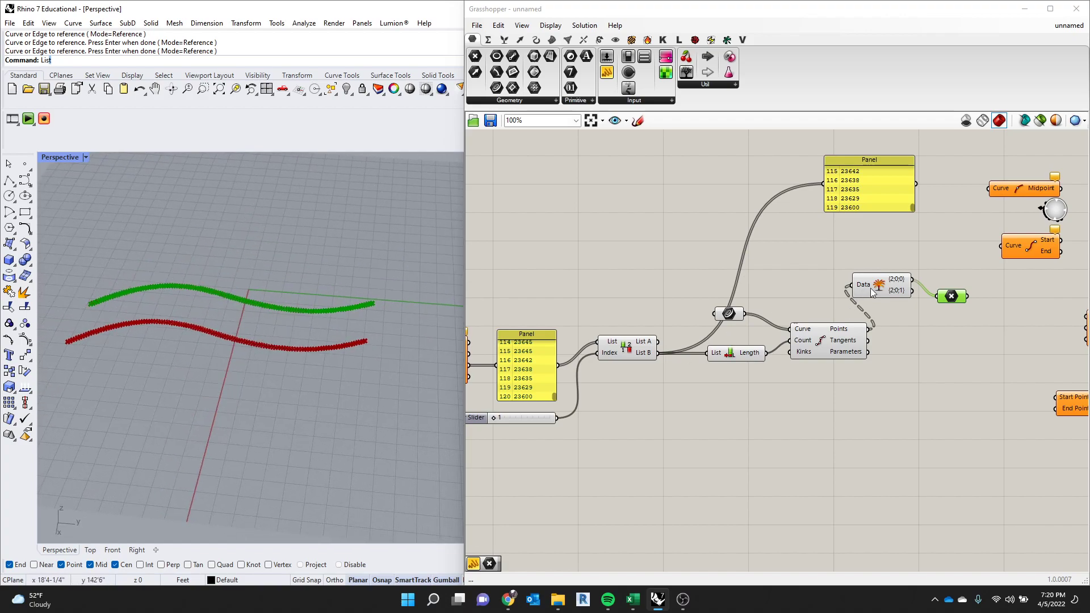
drag(912, 291, 937, 300)
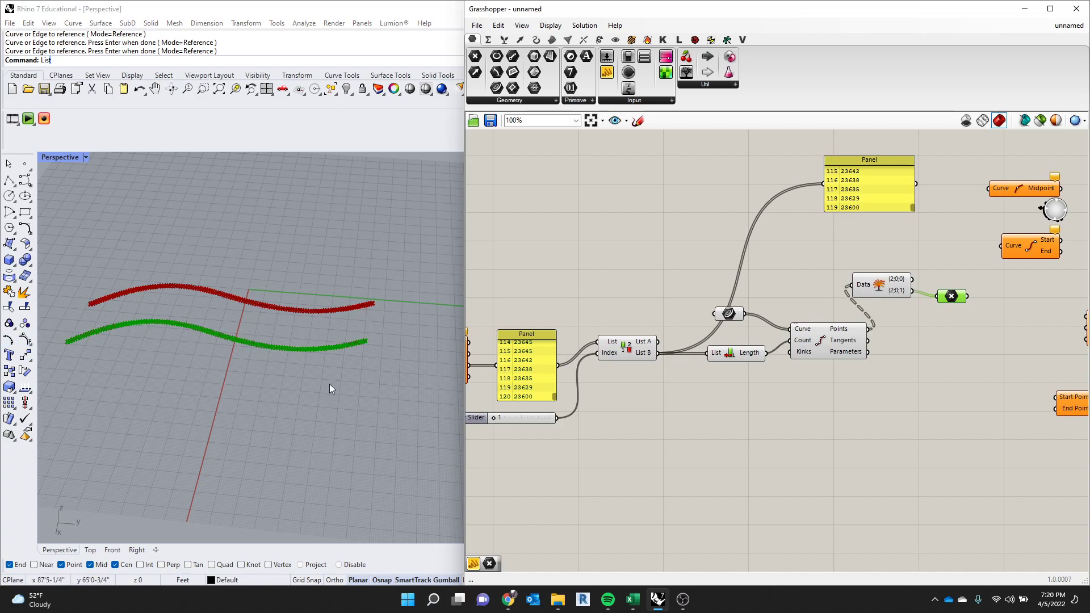
Connect the {2;0;0} and {2;0;1} branches to the Line component's Start Point and End Point, and delete the Point parameter.
right_drag(757, 331, 655, 322)
drag(979, 393, 908, 336)
drag(791, 285, 896, 342)
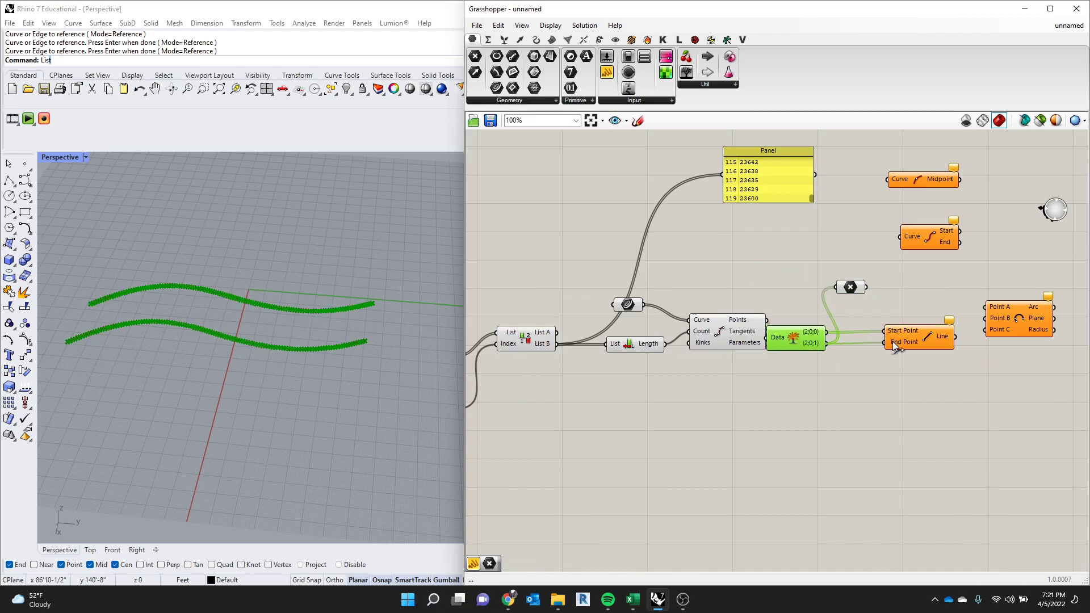
click(850, 288)
key(Delete)
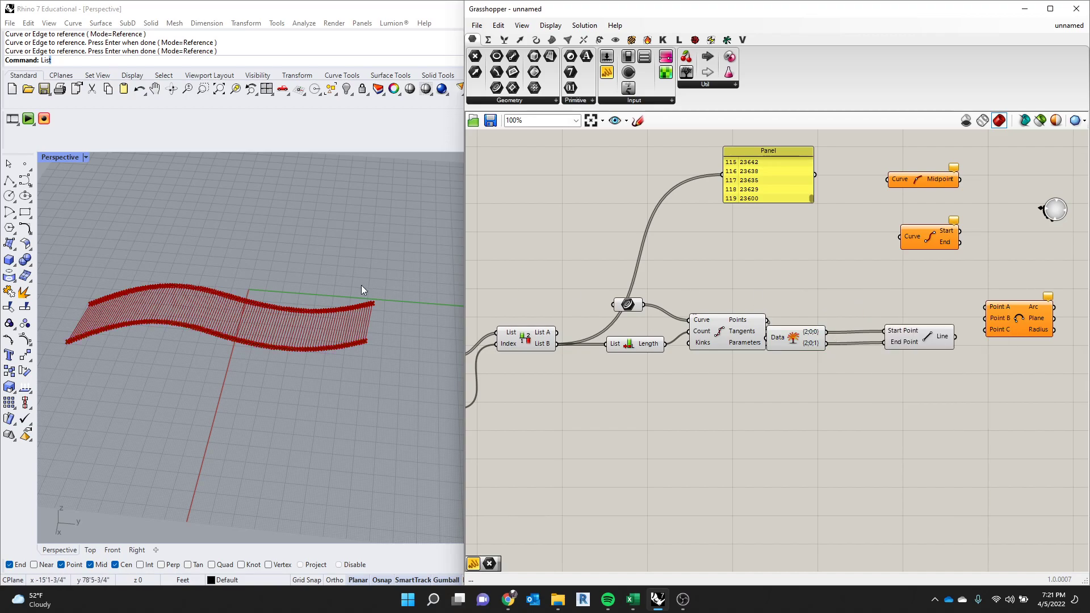
right_drag(303, 284, 230, 329)
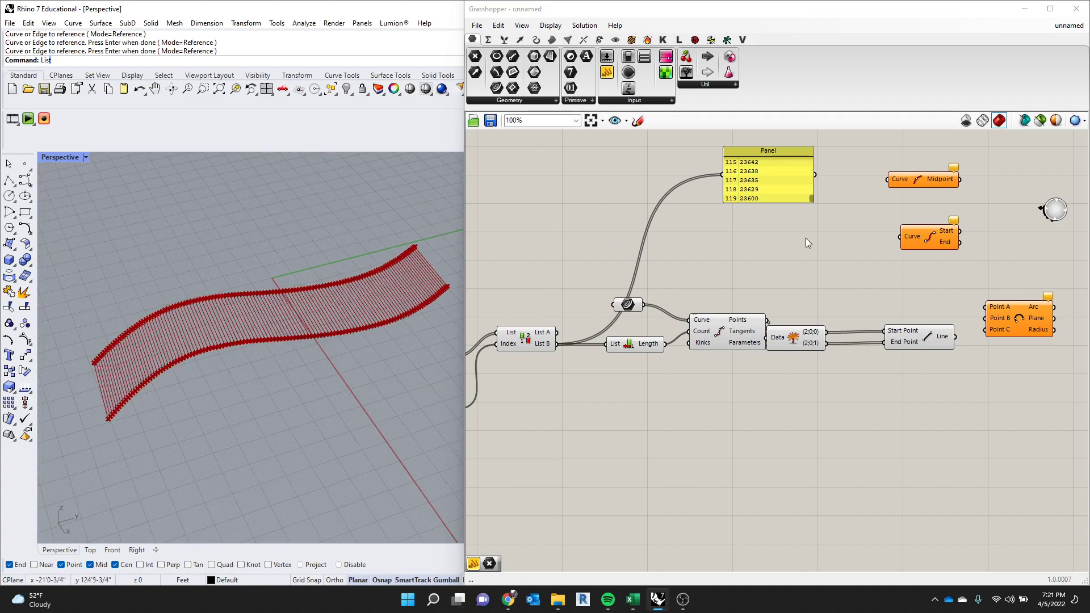
Move the Curve Middle component near the Line component and delete the unused three-point arc and curve Start/End components.
drag(940, 183, 1012, 366)
click(1020, 318)
key(Delete)
drag(922, 233, 915, 227)
key(Delete)
Connect the Line output to the Curve Middle component's Curve input and arrange the chain of components in a tidy row.
drag(993, 363, 1009, 351)
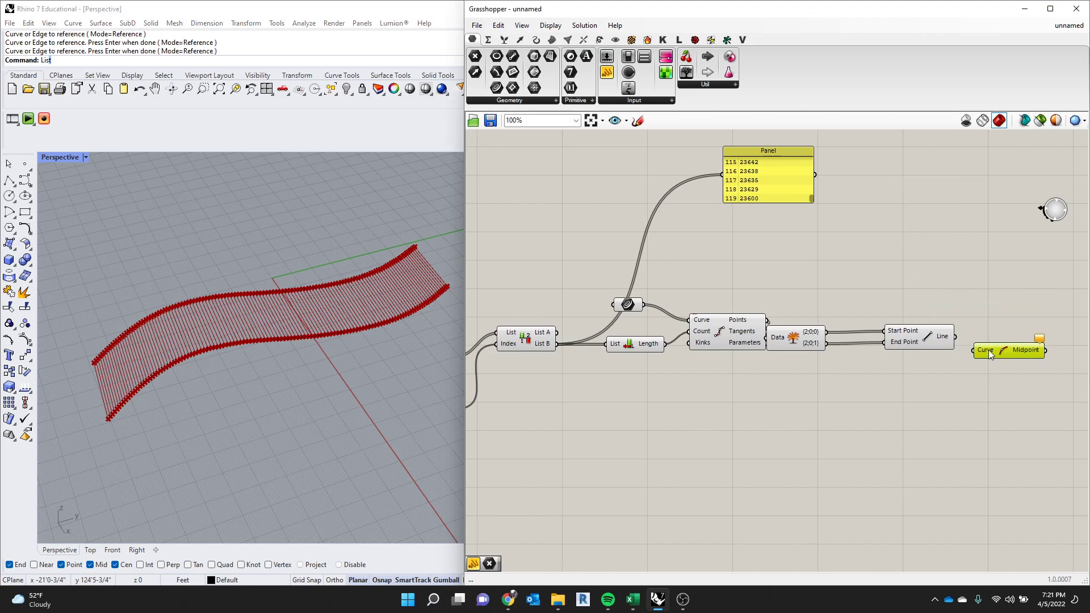
drag(907, 343, 982, 345)
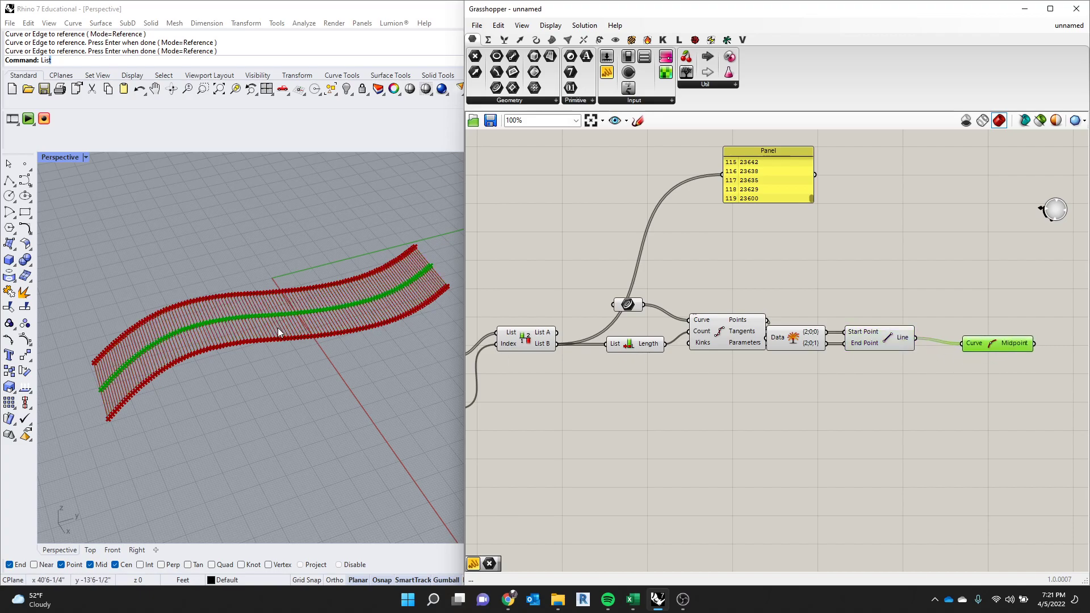
scroll(59, 393, up, 3)
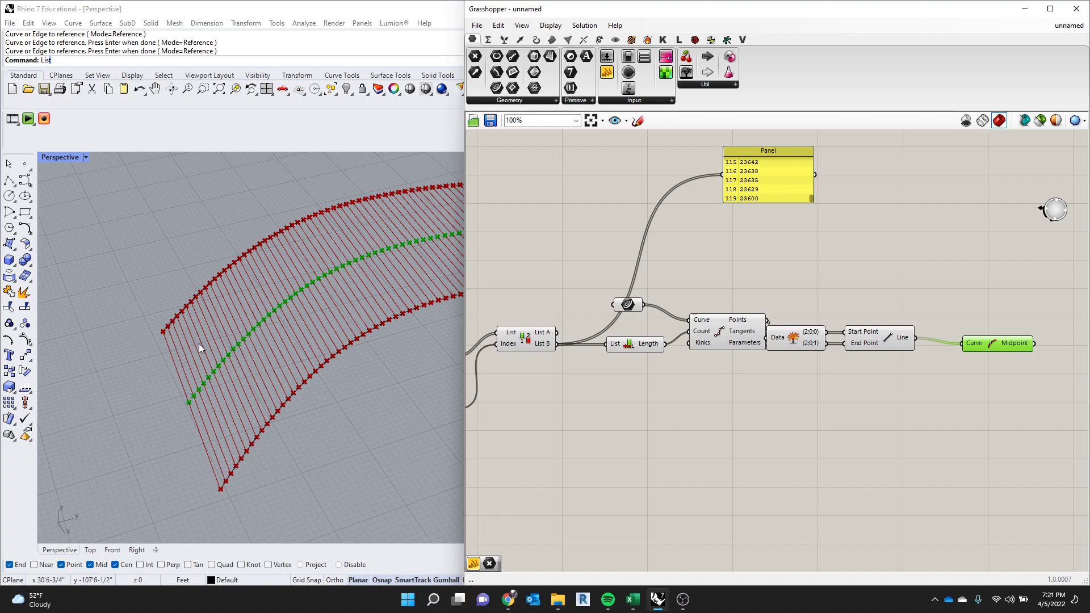
drag(792, 341, 799, 331)
drag(884, 341, 896, 342)
drag(983, 343, 974, 339)
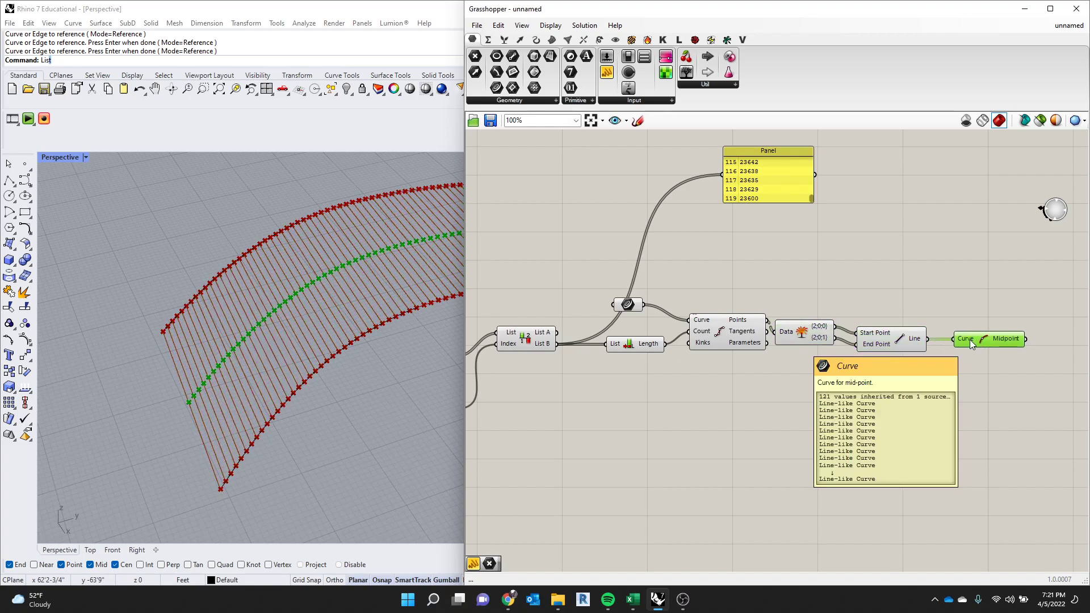
Search the component library for "curve mid" and highlight Curve Middle without placing it.
double_click(923, 268)
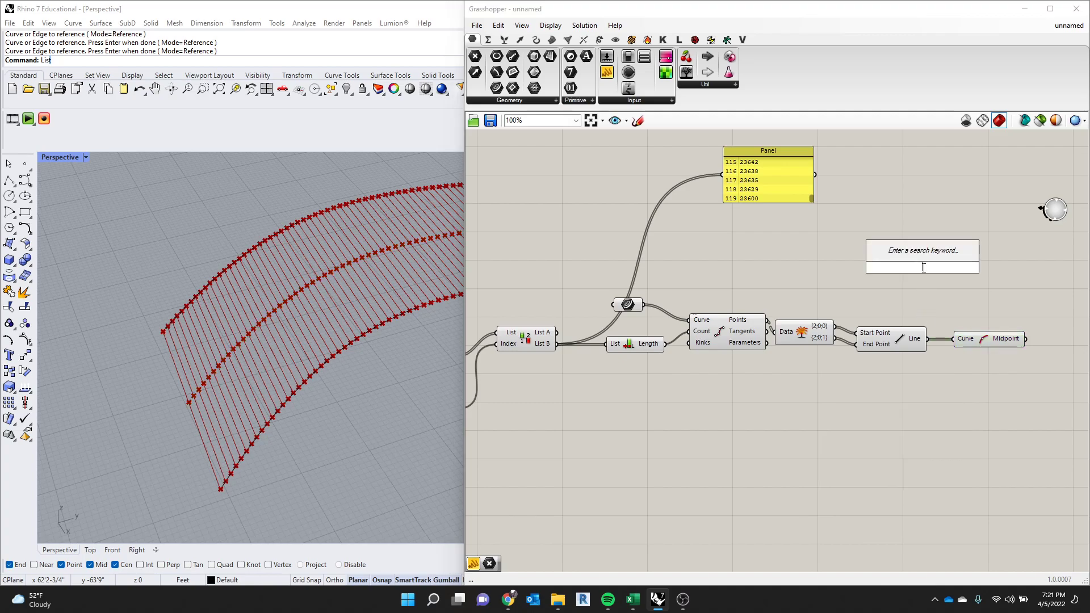
text(mide)
key(BackSpace)
key(BackSpace)
key(BackSpace)
key(BackSpace)
text(c)
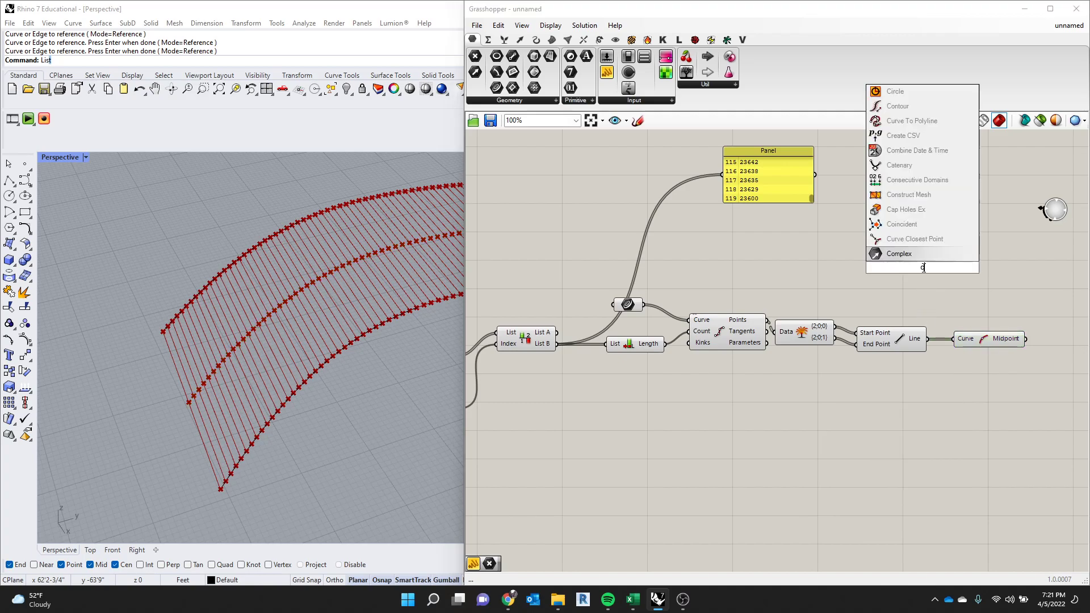
text(urve mid)
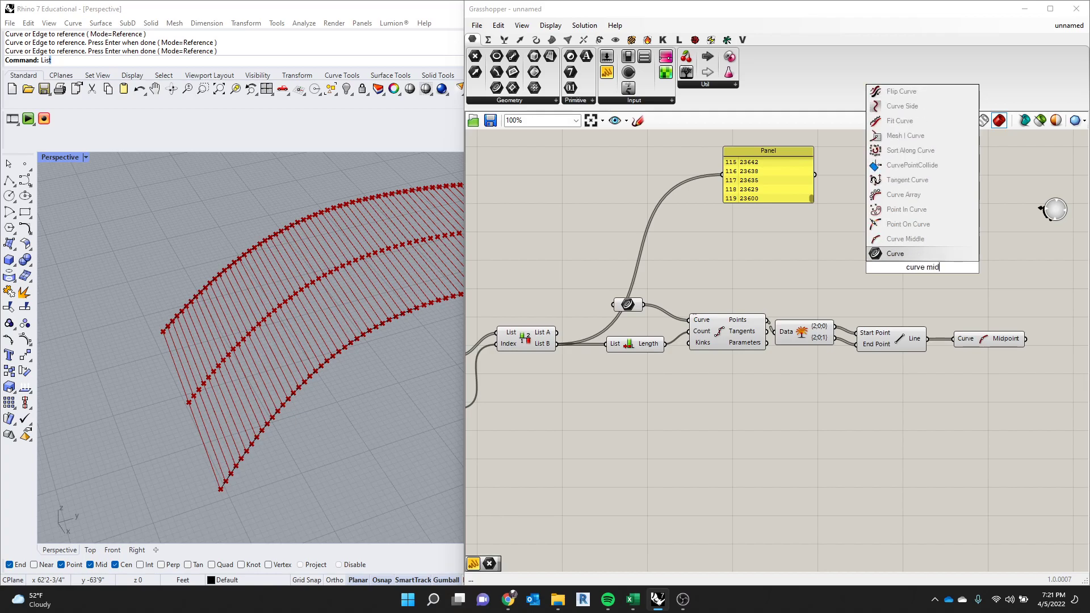
key(Up)
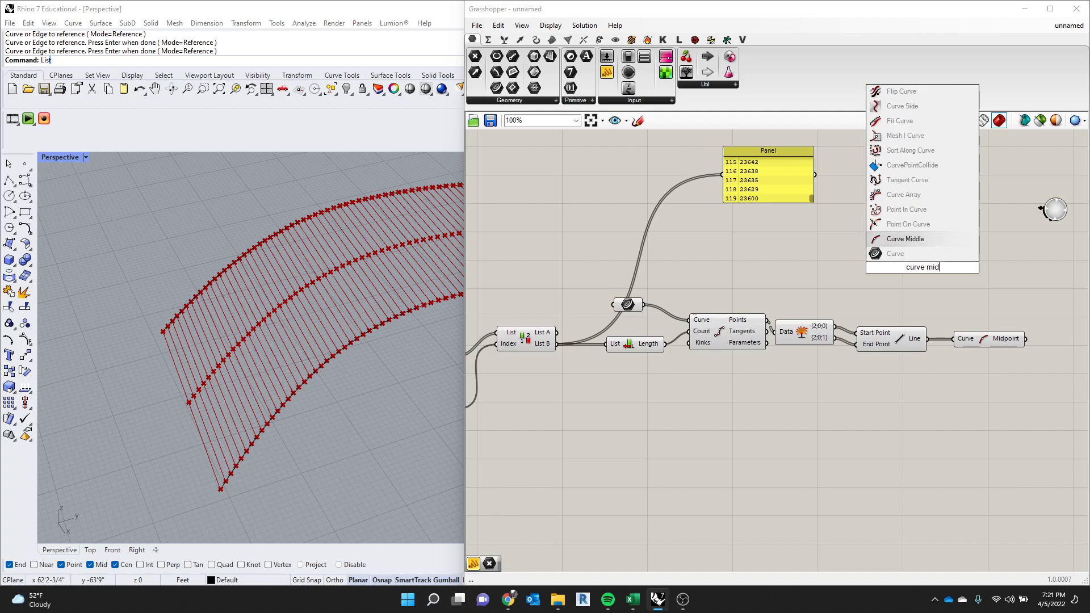
click(833, 475)
Move the Curve parameter down, closer to the Divide Curve component's Curve input.
scroll(216, 358, down, 8)
right_drag(216, 358, 194, 344)
scroll(269, 310, up, 4)
scroll(269, 309, up, 4)
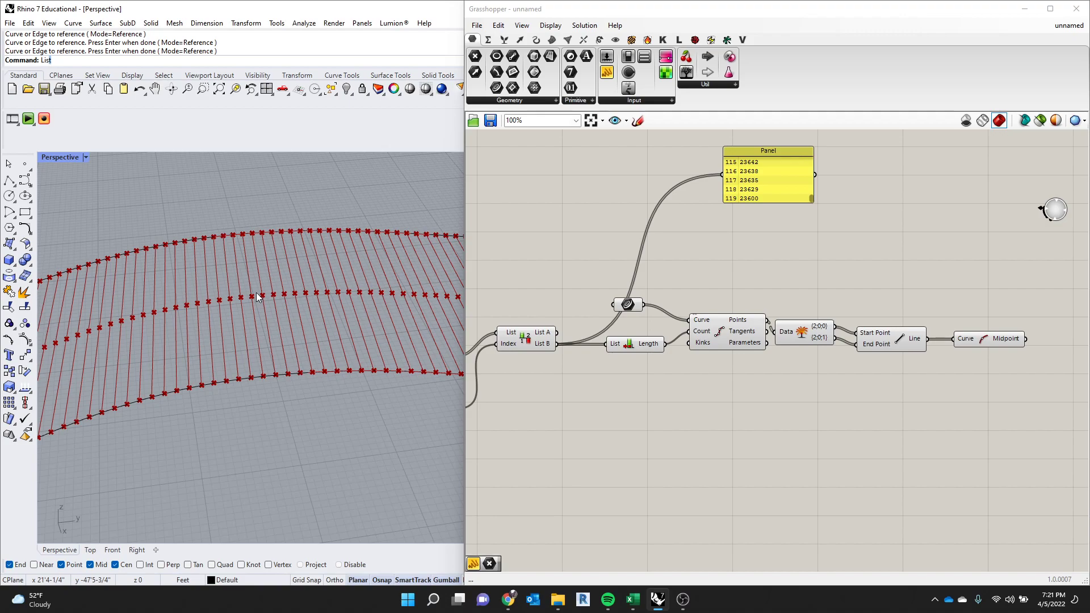
right_drag(704, 270, 712, 267)
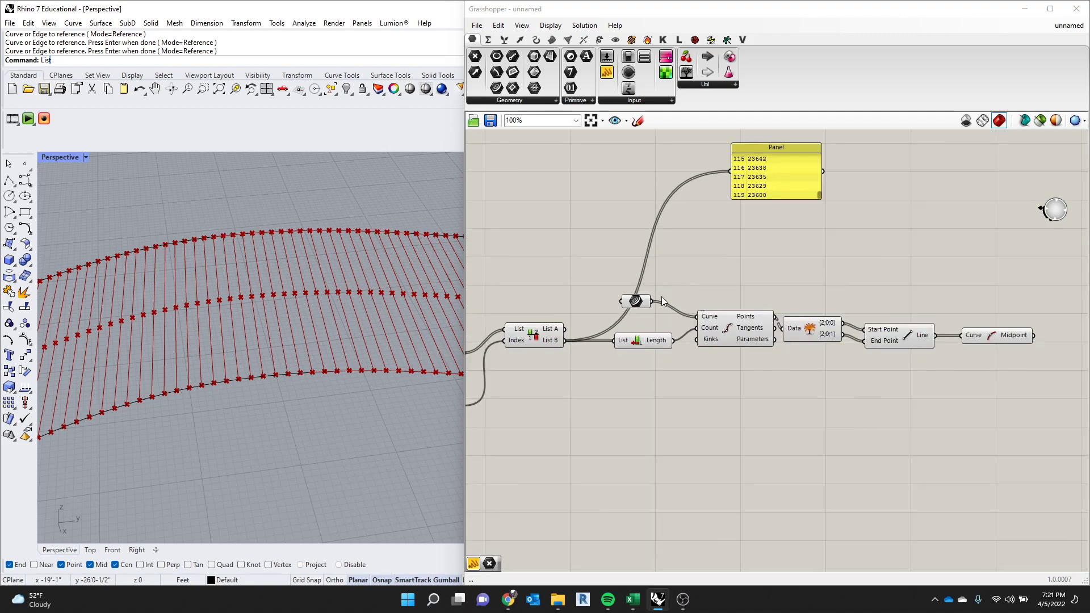
drag(640, 303, 649, 319)
scroll(802, 294, down, 2)
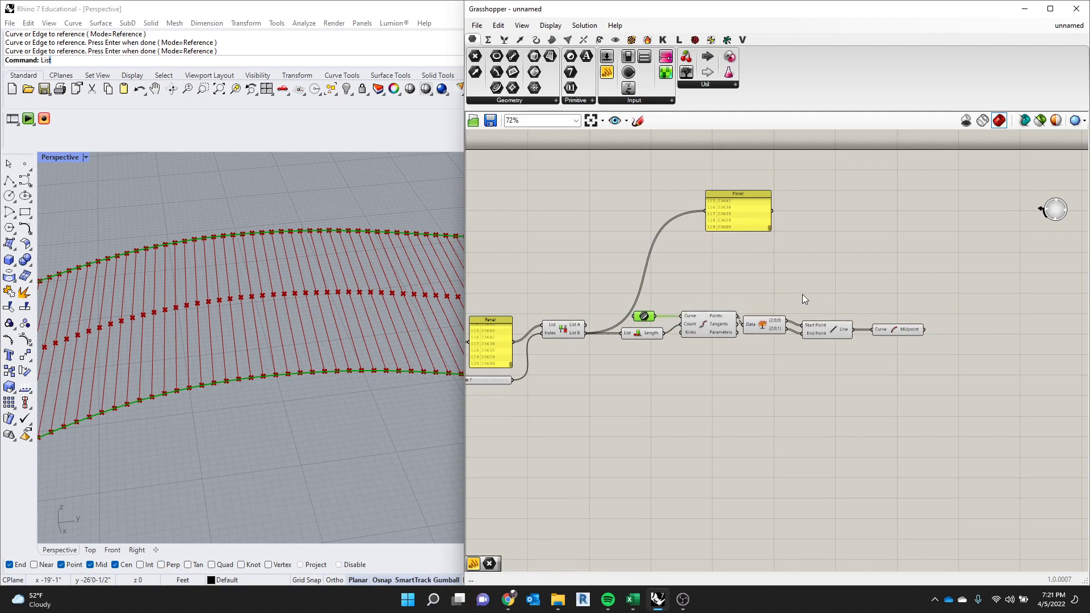
Turn off the viewport preview of the Line component.
click(872, 290)
click(912, 335)
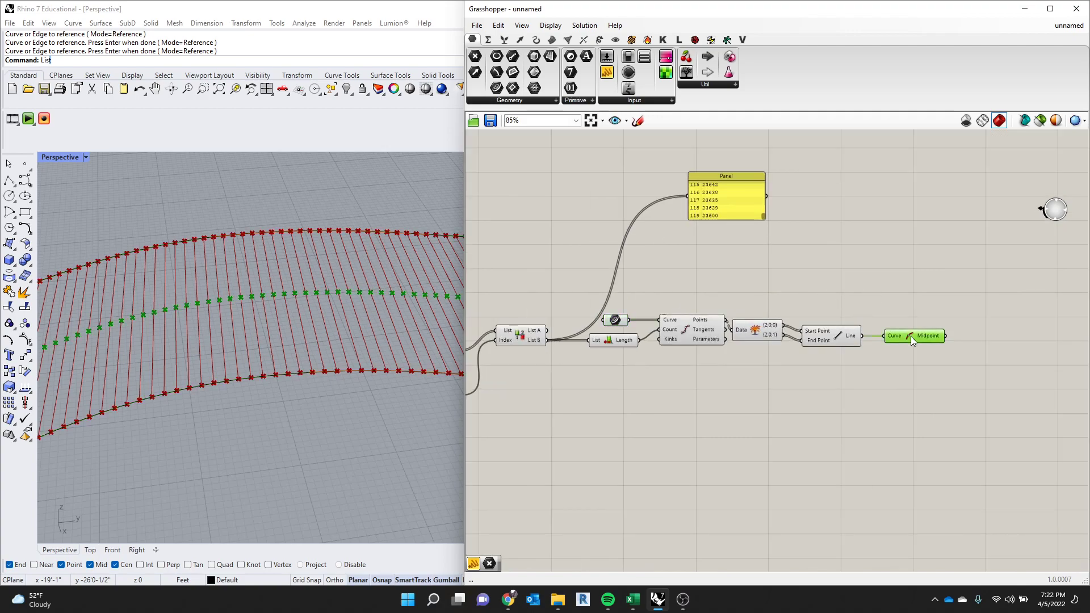
click(823, 338)
middle_click(824, 338)
click(851, 307)
Reshape one edge curve by moving a control point near its end away from the other curve.
scroll(359, 301, down, 6)
scroll(276, 303, up, 4)
scroll(167, 321, up, 2)
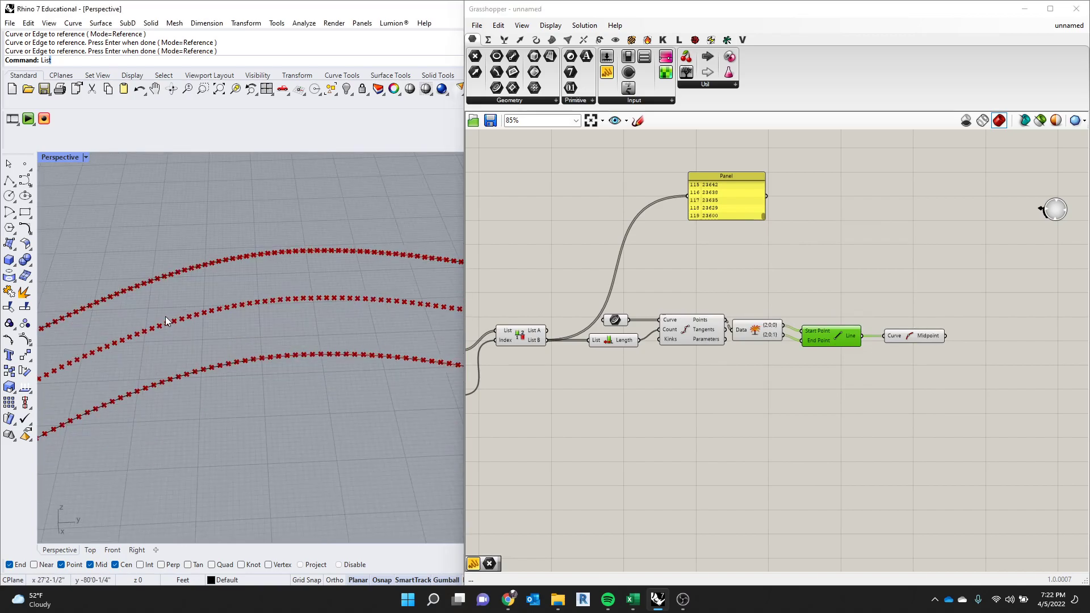
scroll(206, 264, up, 2)
drag(235, 233, 227, 288)
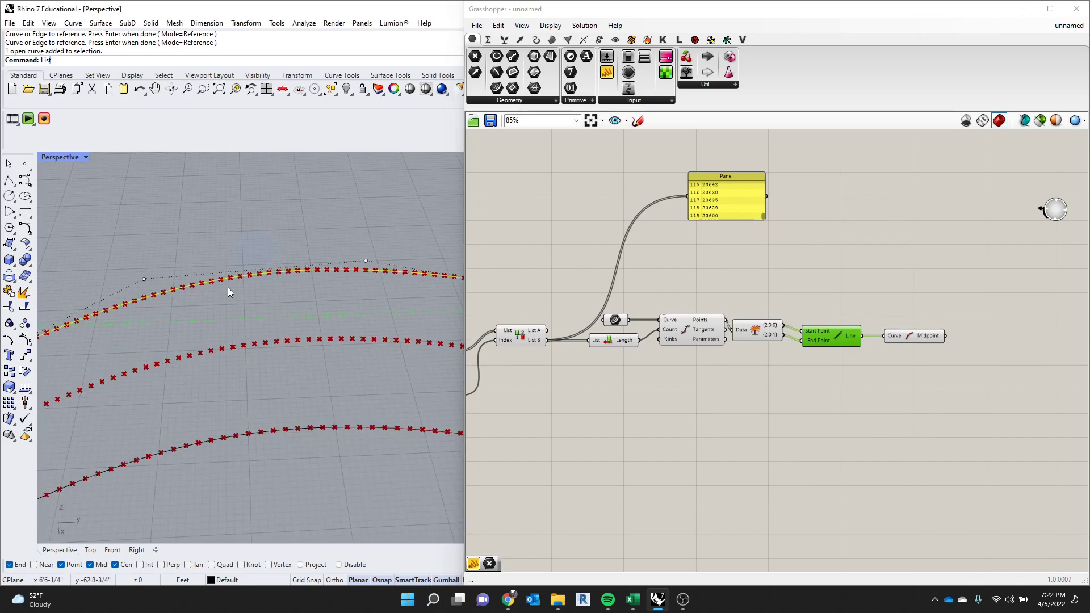
drag(326, 223, 376, 304)
click(328, 234)
scroll(367, 315, down, 3)
scroll(367, 315, down, 3)
click(332, 326)
right_drag(375, 339, 120, 381)
drag(166, 354, 204, 442)
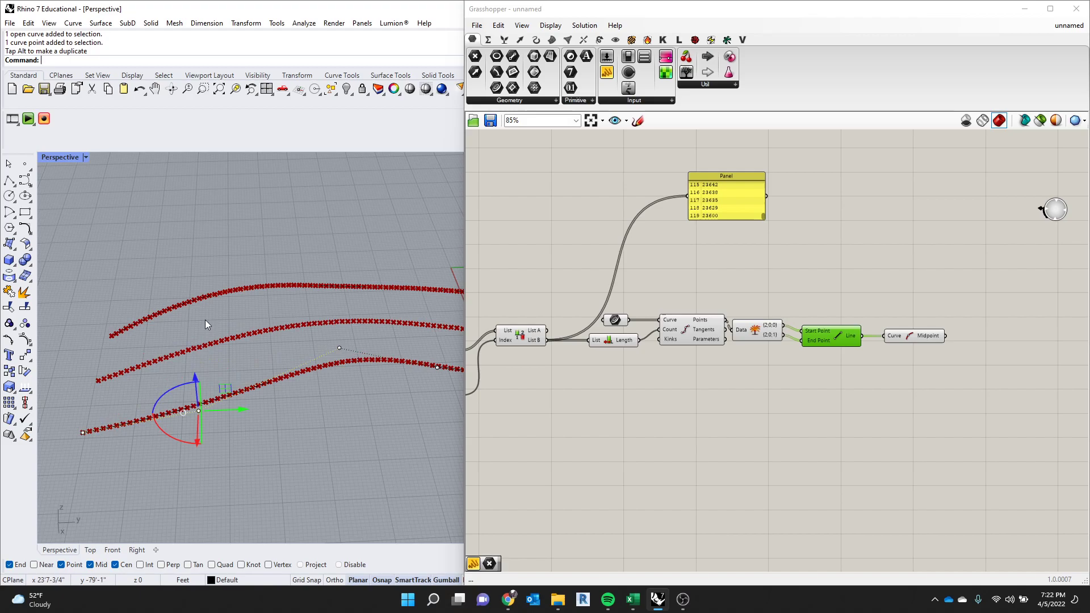
Hide the Line component's connecting lines from the viewport so only the rows of points are previewed.
click(568, 247)
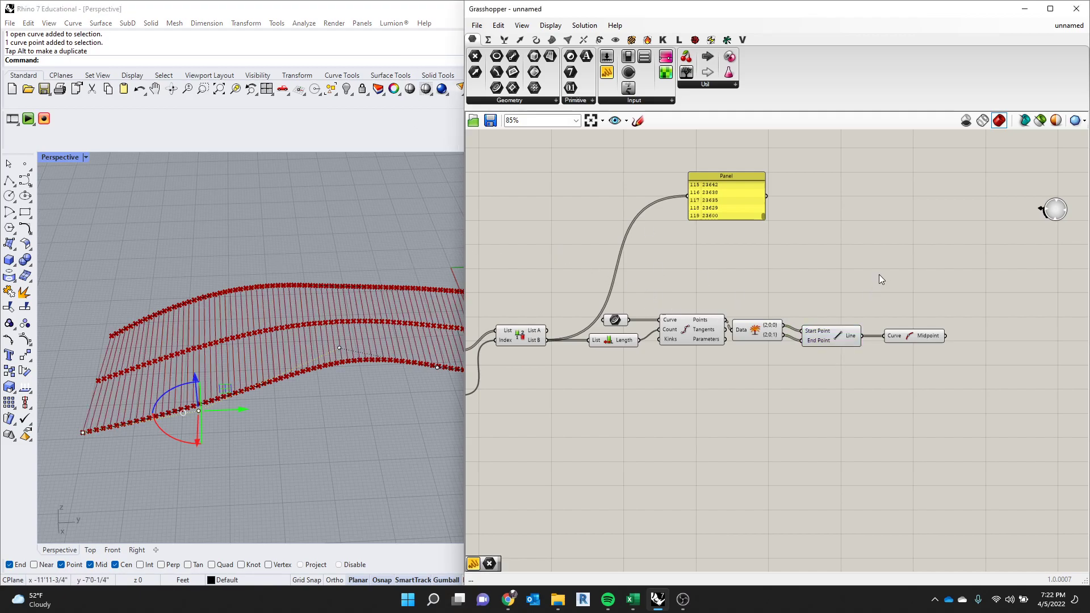
scroll(835, 340, up, 2)
click(835, 339)
middle_click(835, 339)
click(869, 300)
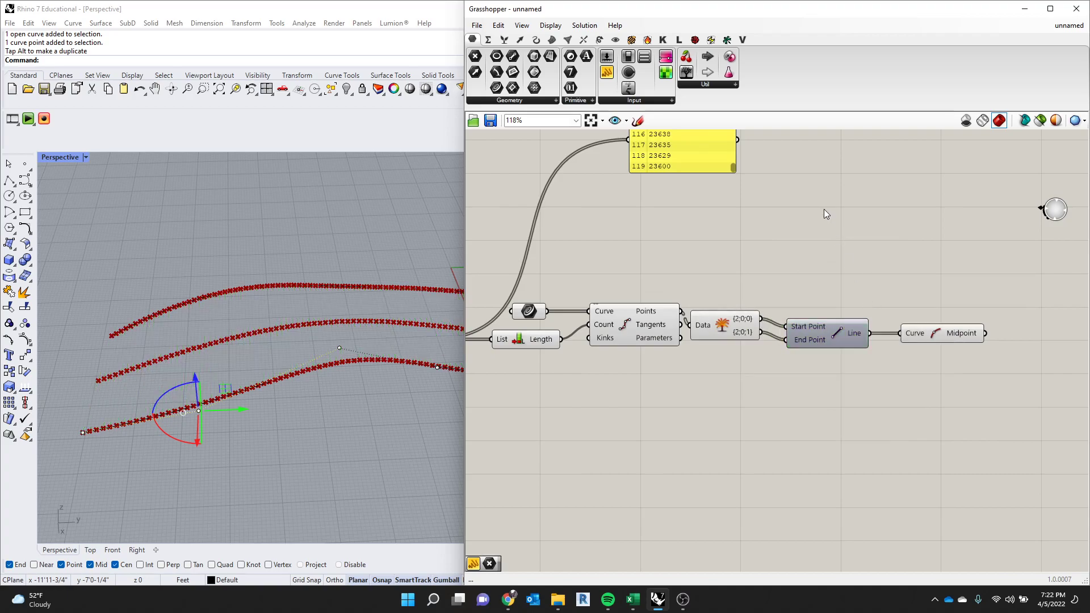
Examine the two rows of edge points and the midpoints between them in the perspective view.
right_drag(156, 338, 164, 258)
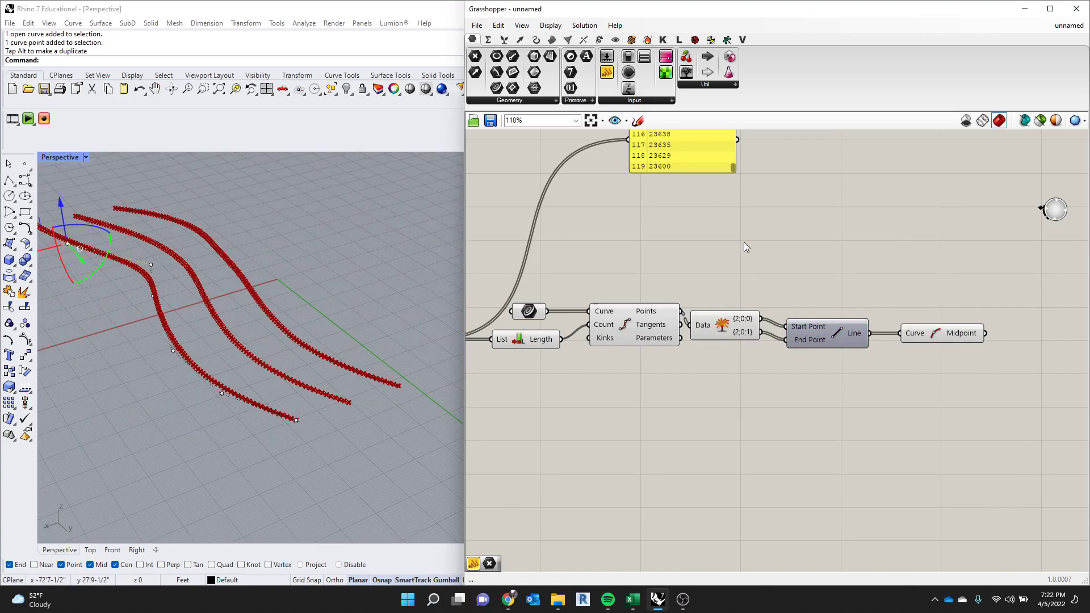
drag(839, 336, 843, 332)
scroll(372, 328, down, 6)
scroll(327, 289, up, 7)
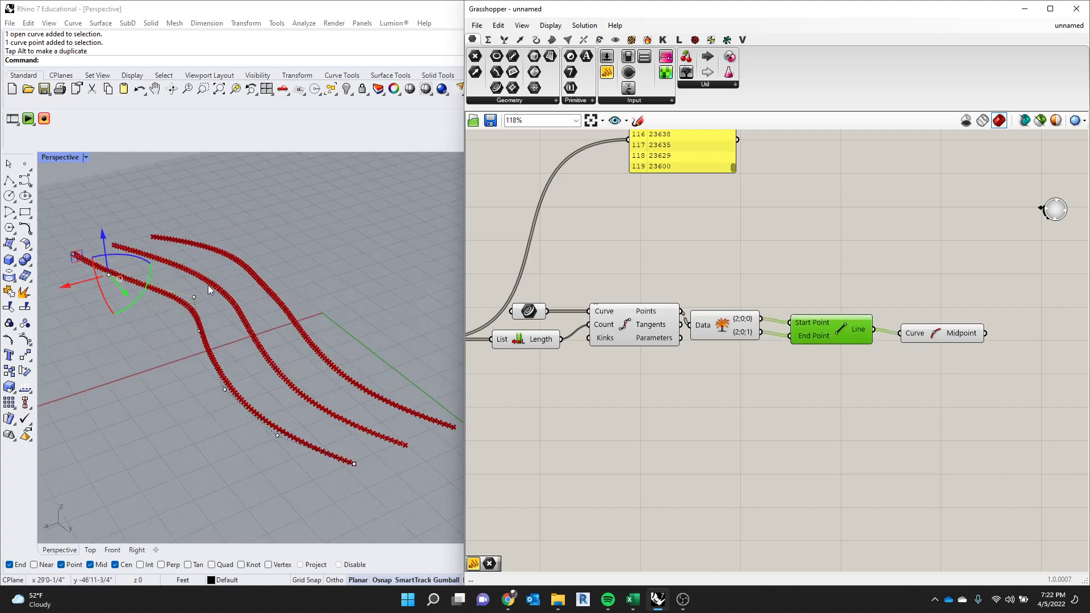
scroll(189, 265, up, 4)
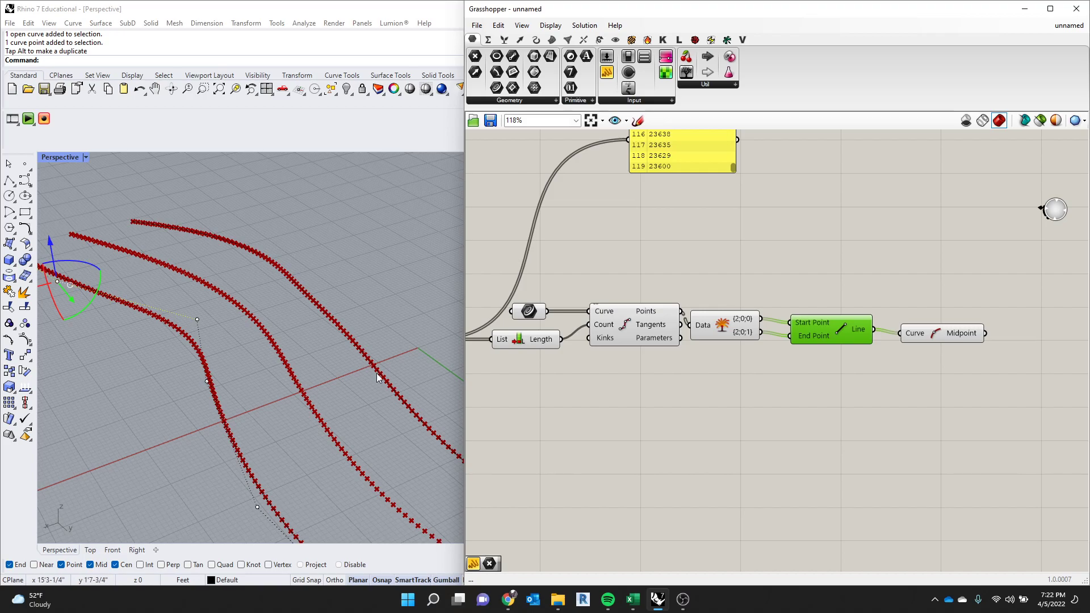
scroll(505, 171, down, 4)
scroll(602, 183, up, 5)
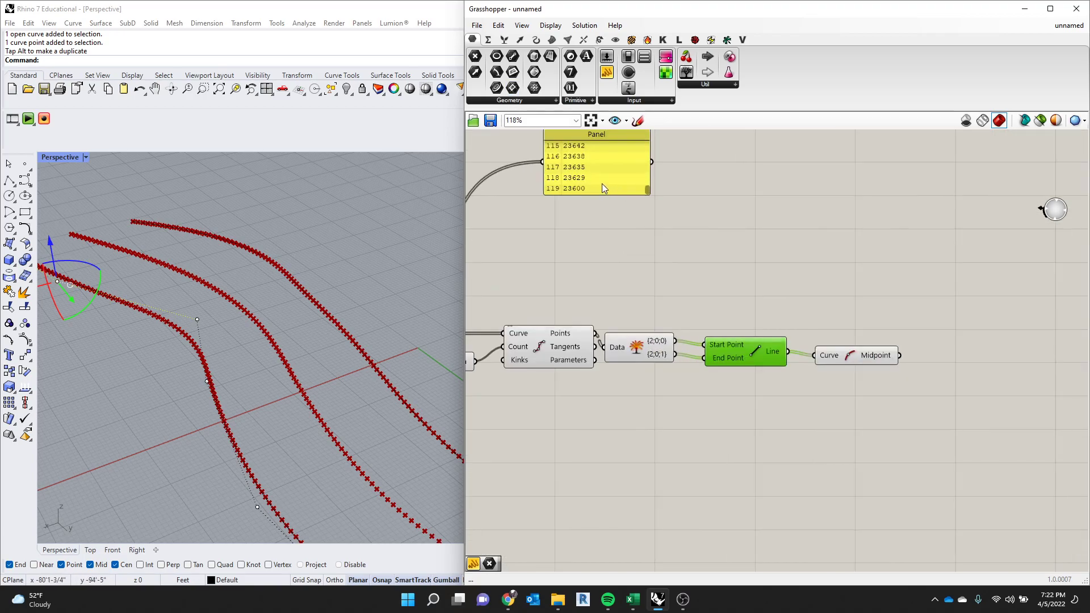
Move the values panel closer to the component chain and bring the start of its list into view.
drag(602, 183, 618, 229)
scroll(603, 210, up, 2)
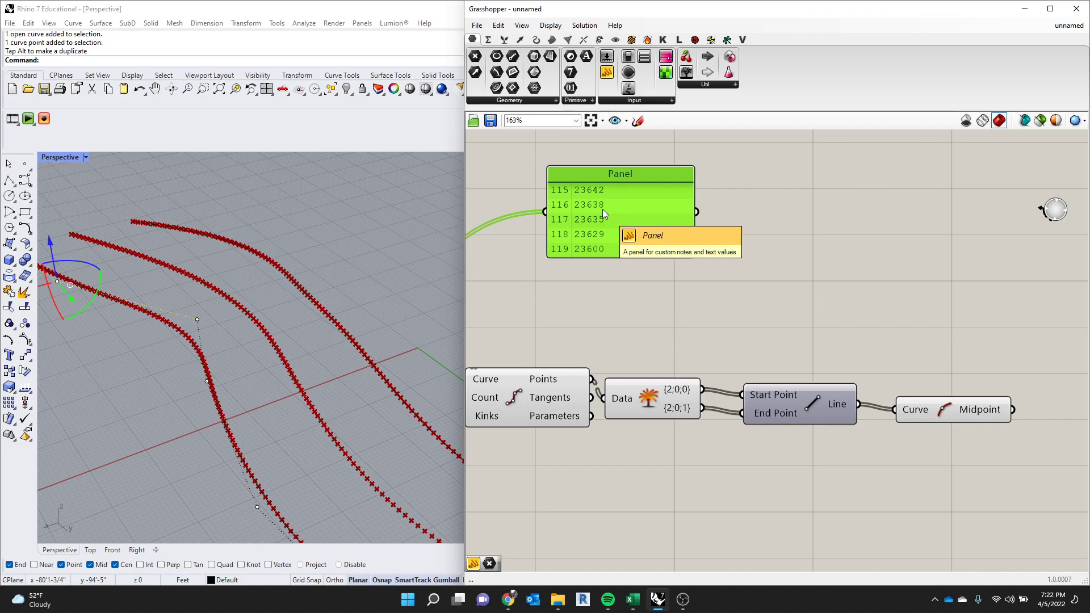
drag(691, 250, 697, 161)
scroll(657, 222, down, 3)
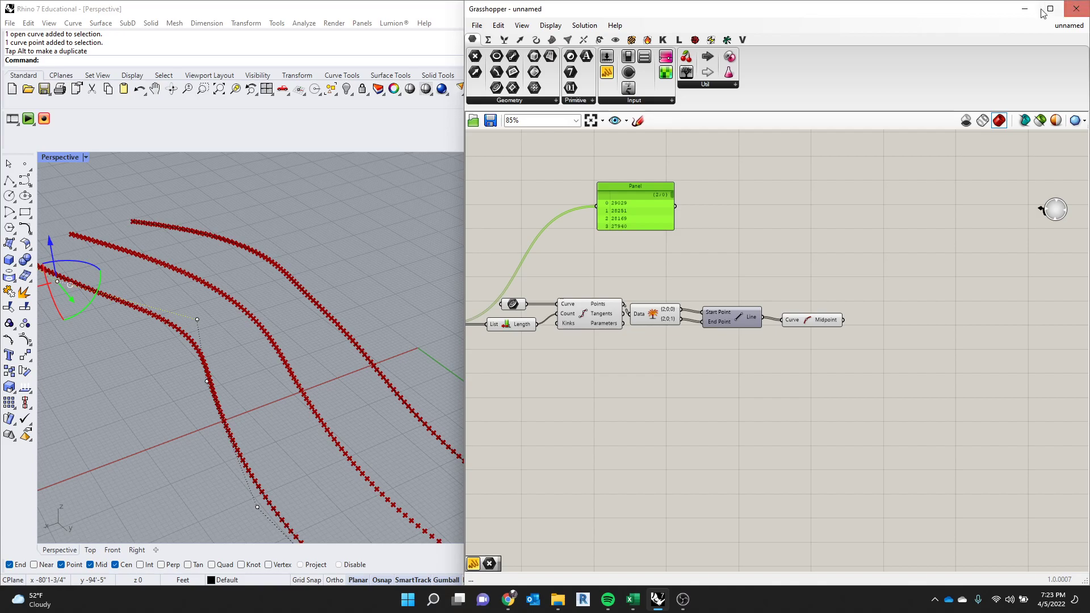
Add a Move component and place it beside the Curve Middle component.
click(897, 234)
double_click(892, 234)
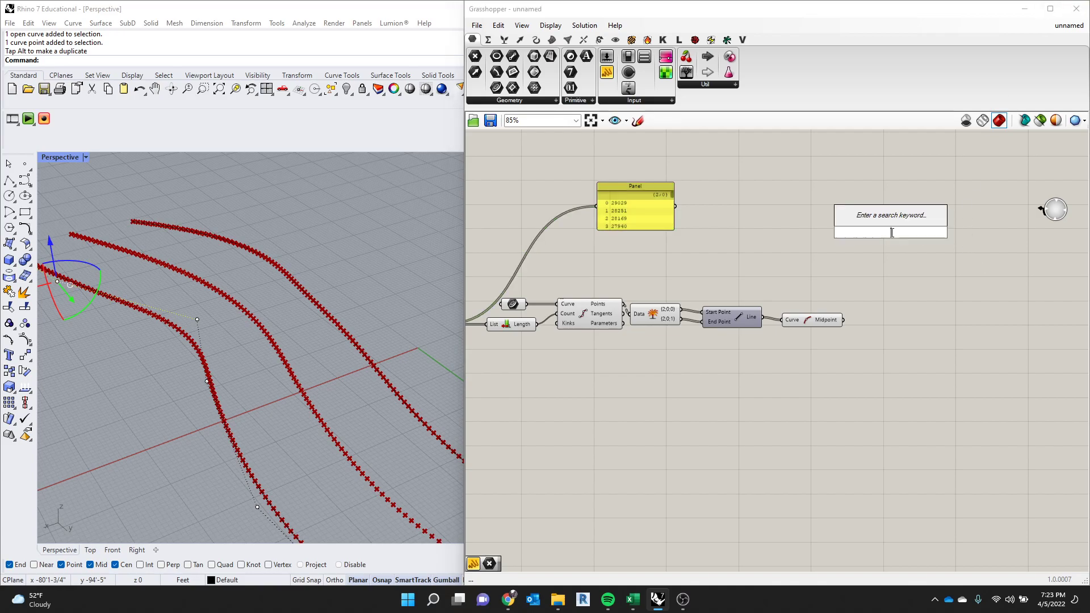
text(move)
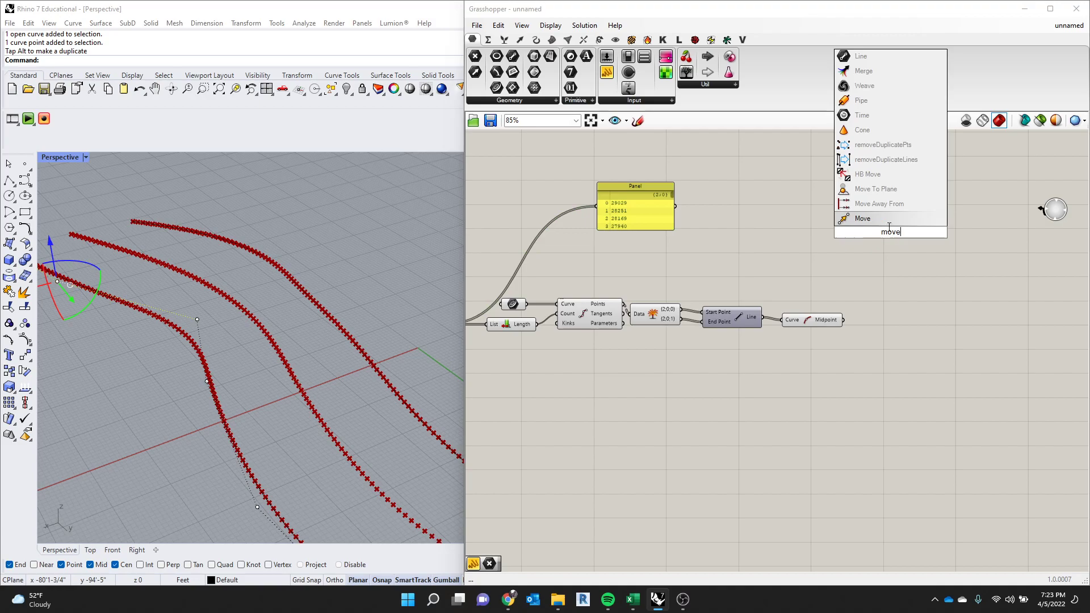
click(884, 223)
drag(884, 232, 918, 310)
scroll(918, 311, up, 2)
middle_click(918, 311)
scroll(884, 307, up, 2)
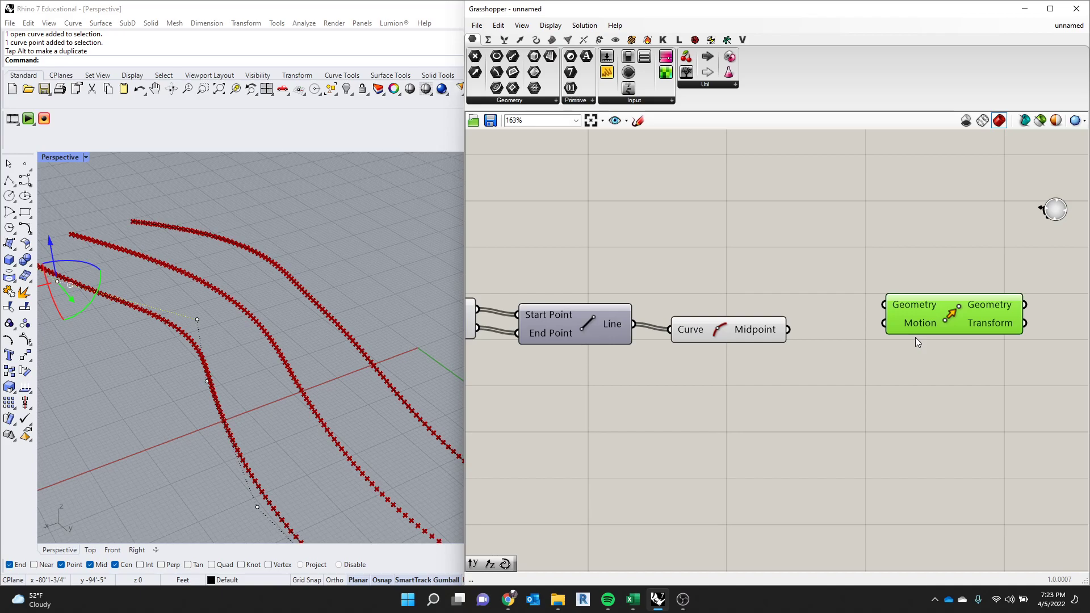
Connect the Midpoint output to the Move component's Geometry input and bring the two components closer together.
drag(748, 328, 756, 323)
mouse_move(781, 317)
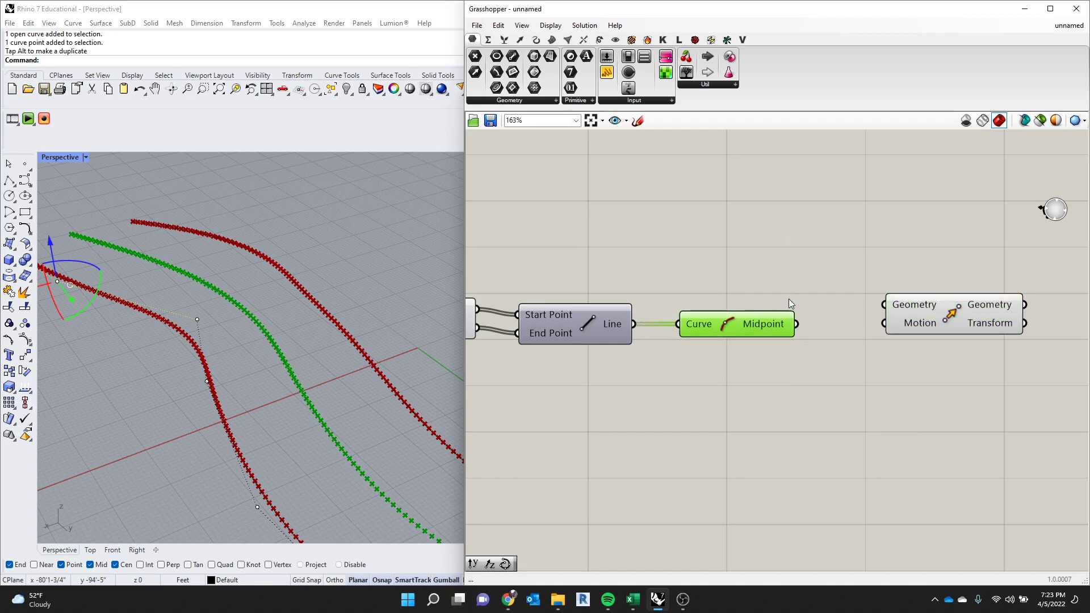
click(842, 326)
drag(799, 333, 884, 305)
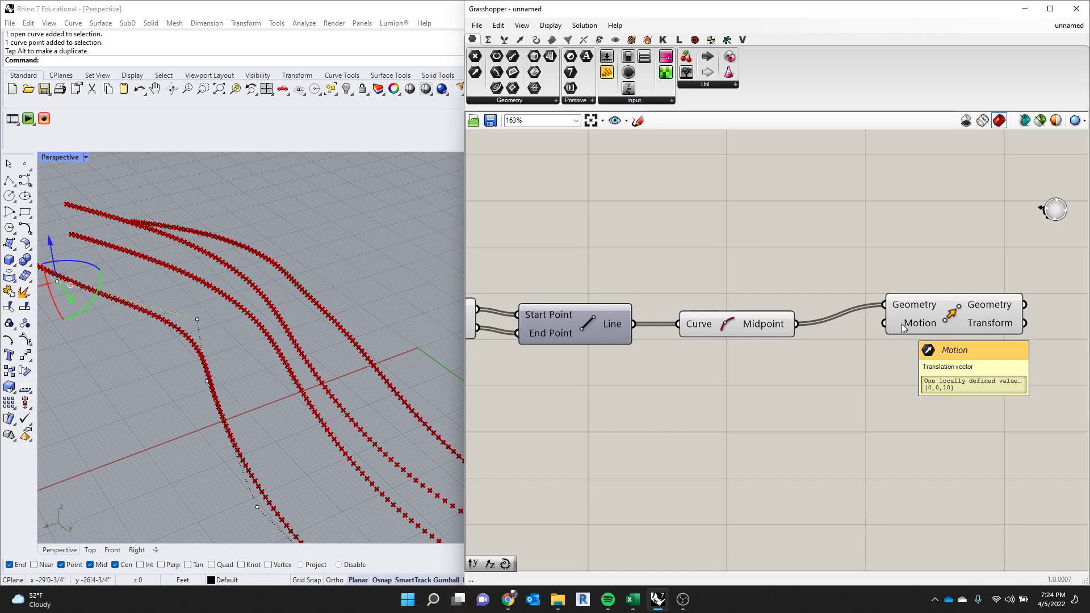
drag(902, 324, 885, 337)
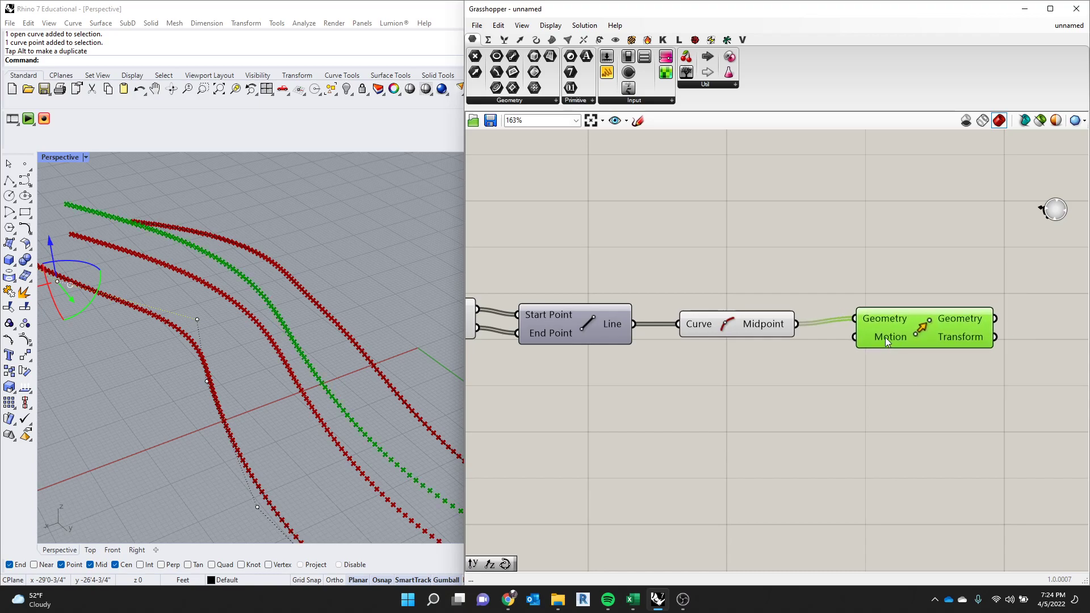
Add a Unit Z component above Curve Middle and connect its Unit vector output to the Move component's Motion input.
double_click(805, 242)
text(z)
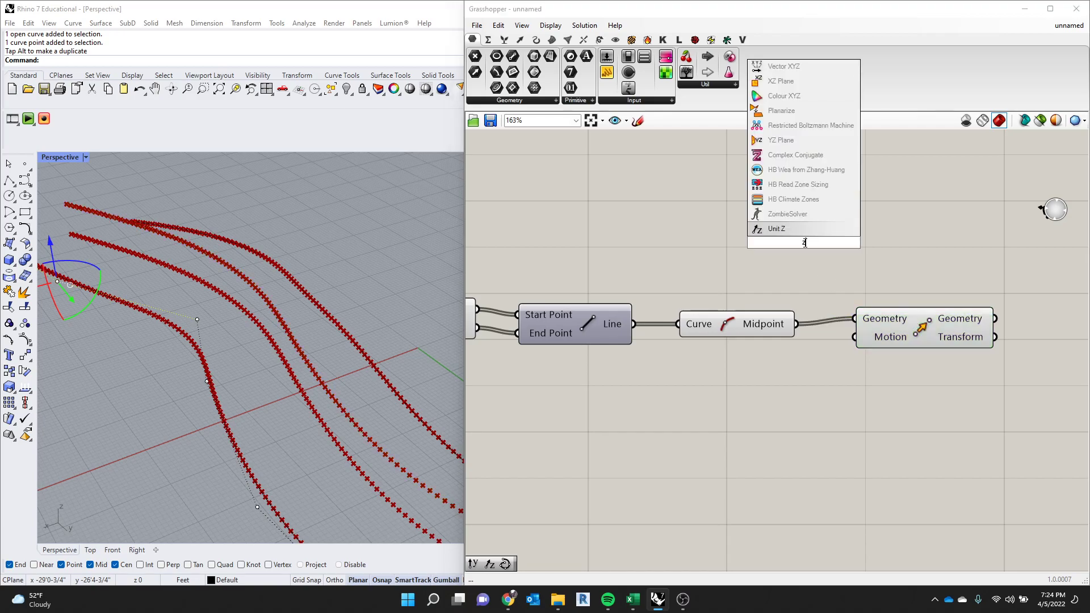
click(785, 227)
drag(787, 238, 753, 243)
scroll(753, 243, up, 1)
drag(854, 249, 873, 348)
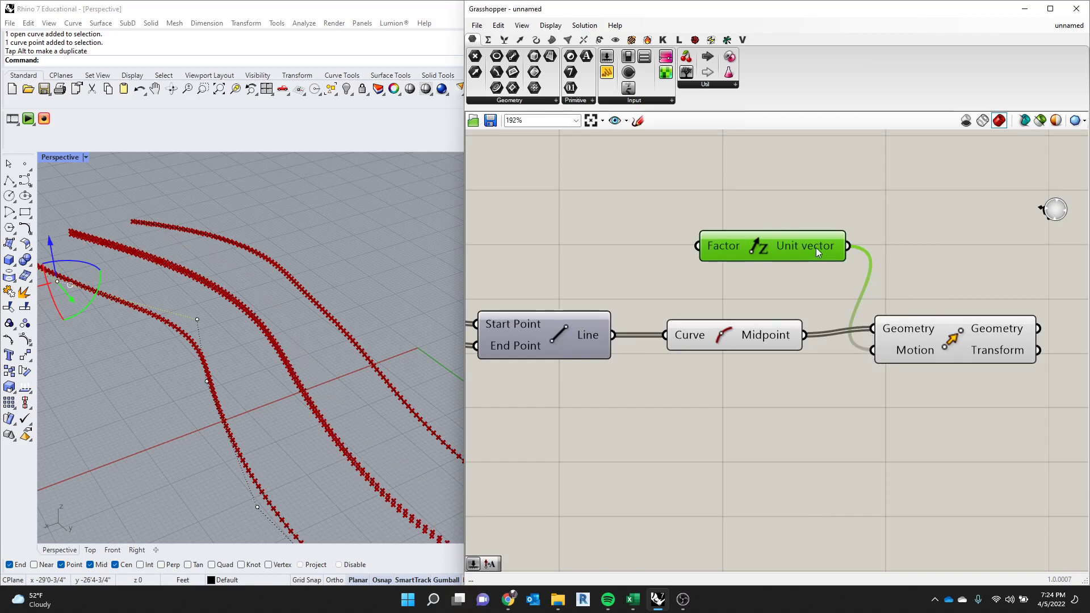
scroll(216, 326, up, 6)
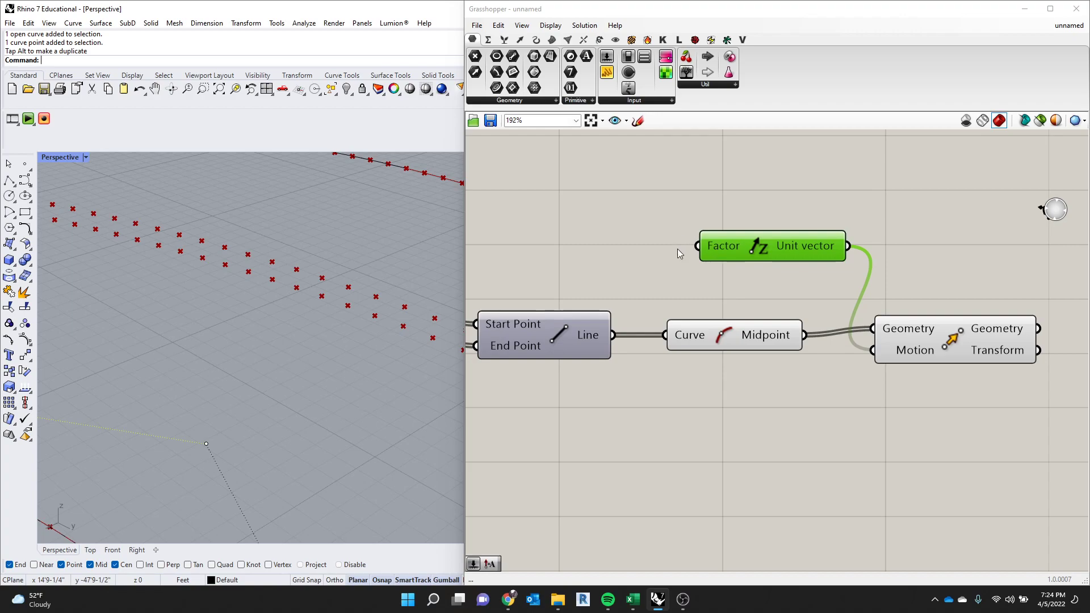
Add a number slider starting at 0, set it to 8, and connect it to the Unit Z component's Factor input.
double_click(627, 212)
text(0)
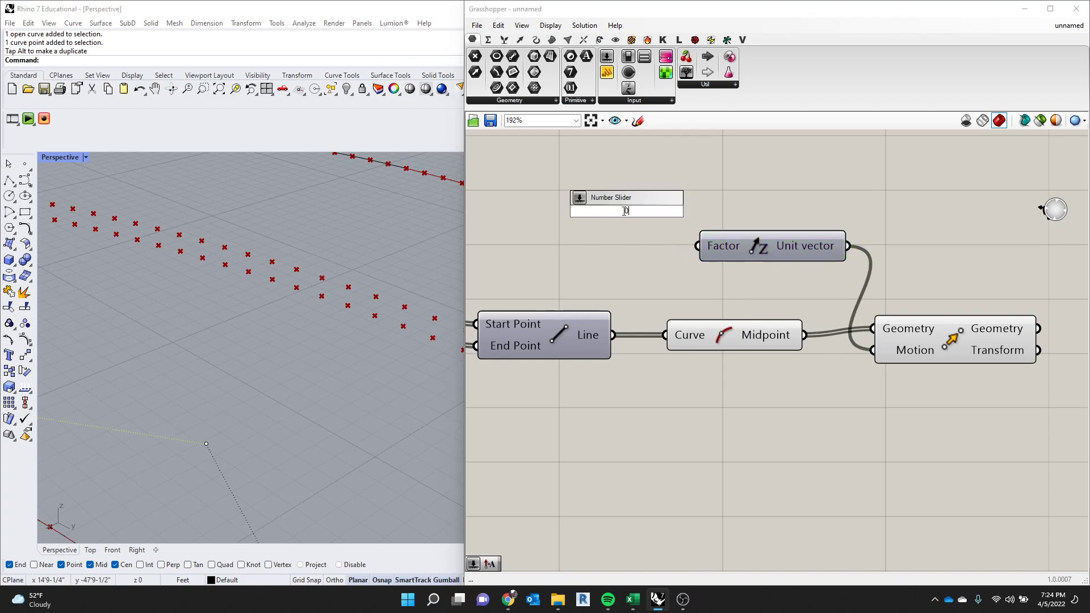
text(..10)
key(Return)
drag(619, 210, 637, 210)
drag(717, 212, 696, 247)
scroll(476, 328, down, 9)
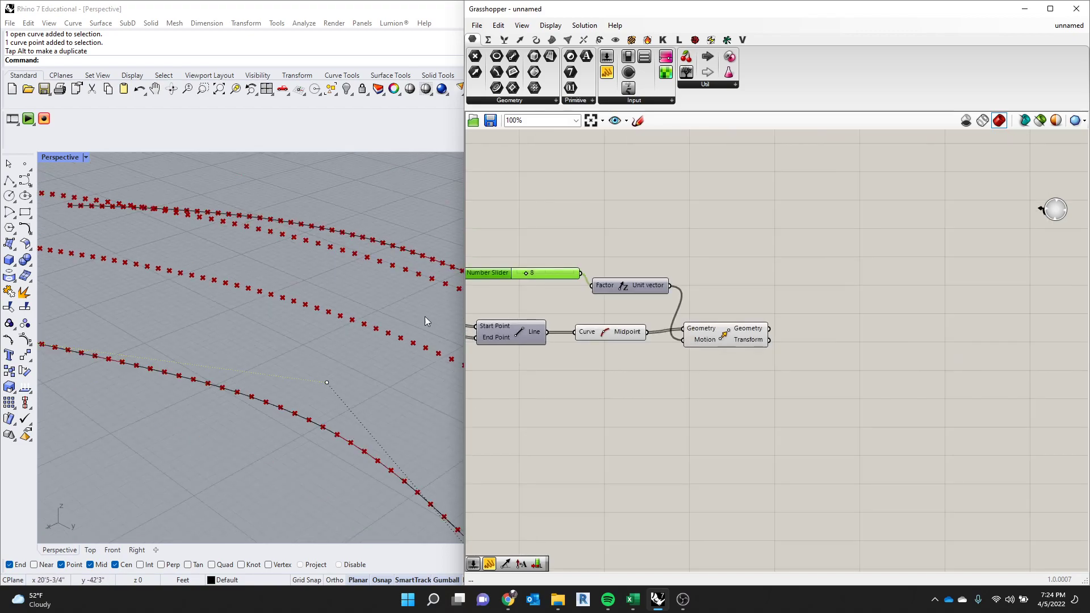
Raise the Factor slider to 15 and place the values panel directly above that slider.
scroll(397, 312, up, 2)
drag(527, 273, 666, 278)
scroll(612, 279, down, 3)
scroll(498, 233, up, 5)
scroll(666, 278, up, 2)
middle_click(665, 278)
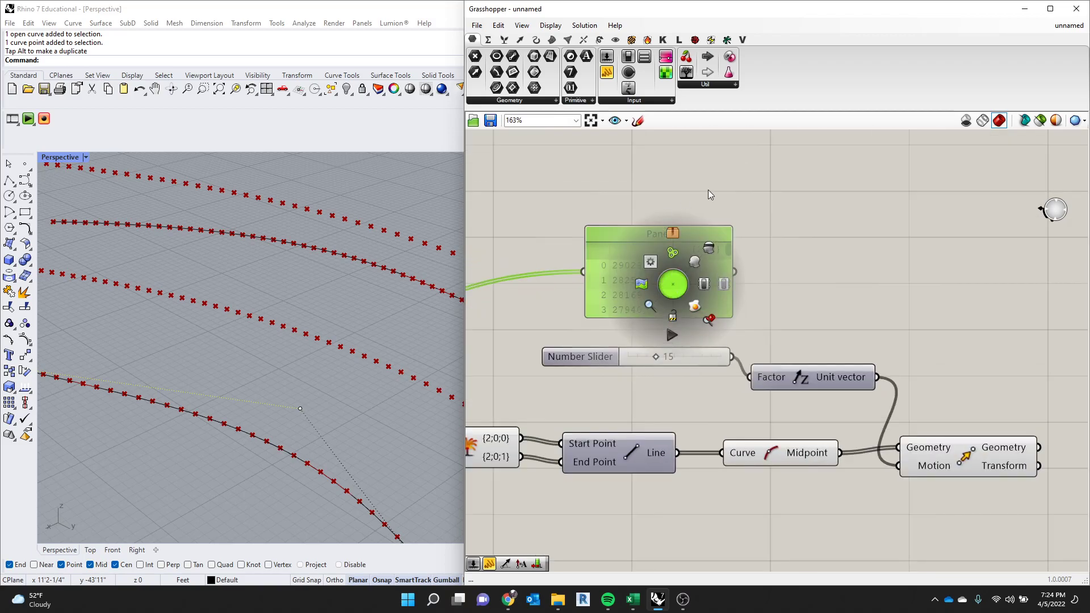
scroll(658, 271, up, 3)
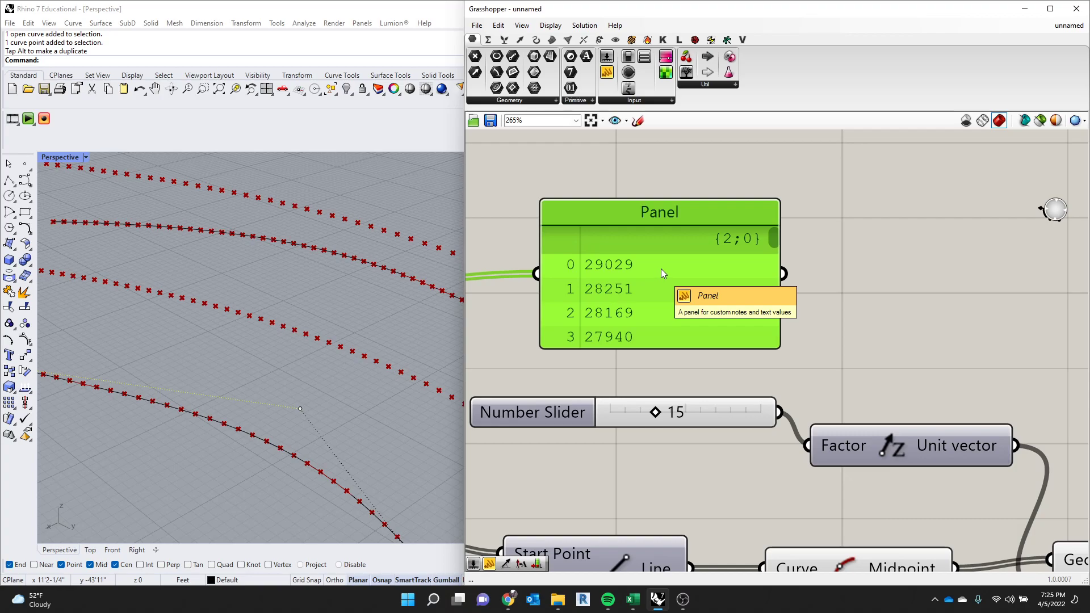
Add a Remap Numbers component beside the values panel.
scroll(658, 269, down, 3)
double_click(833, 189)
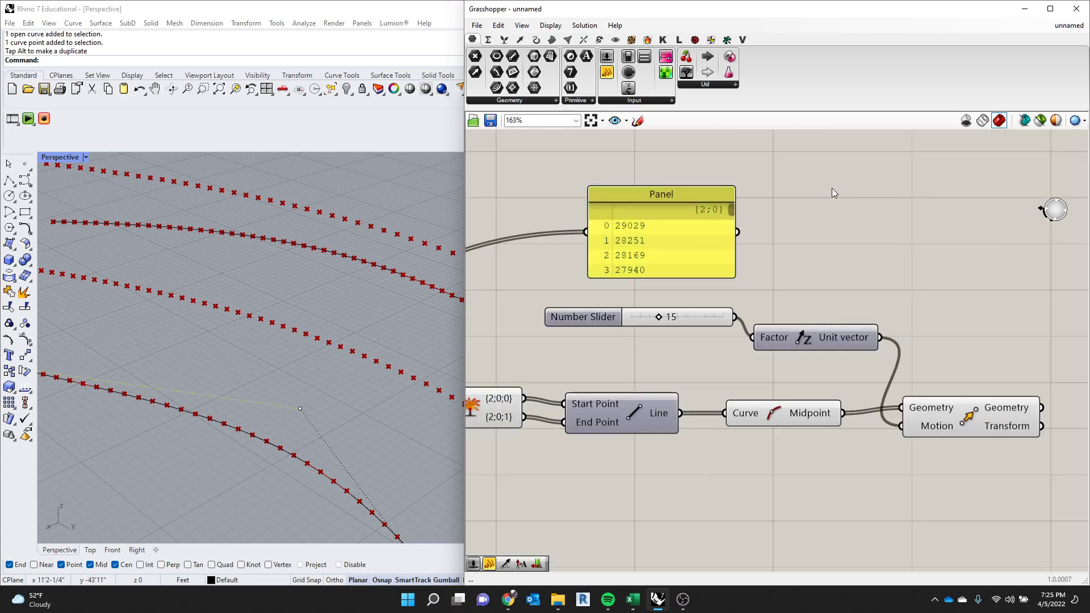
text(remap)
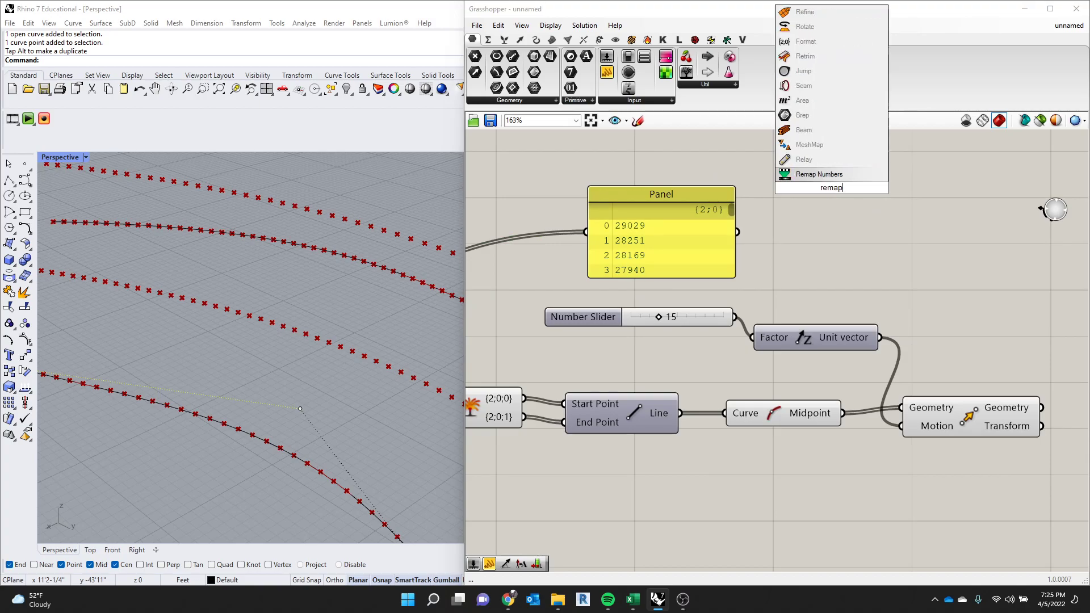
key(Return)
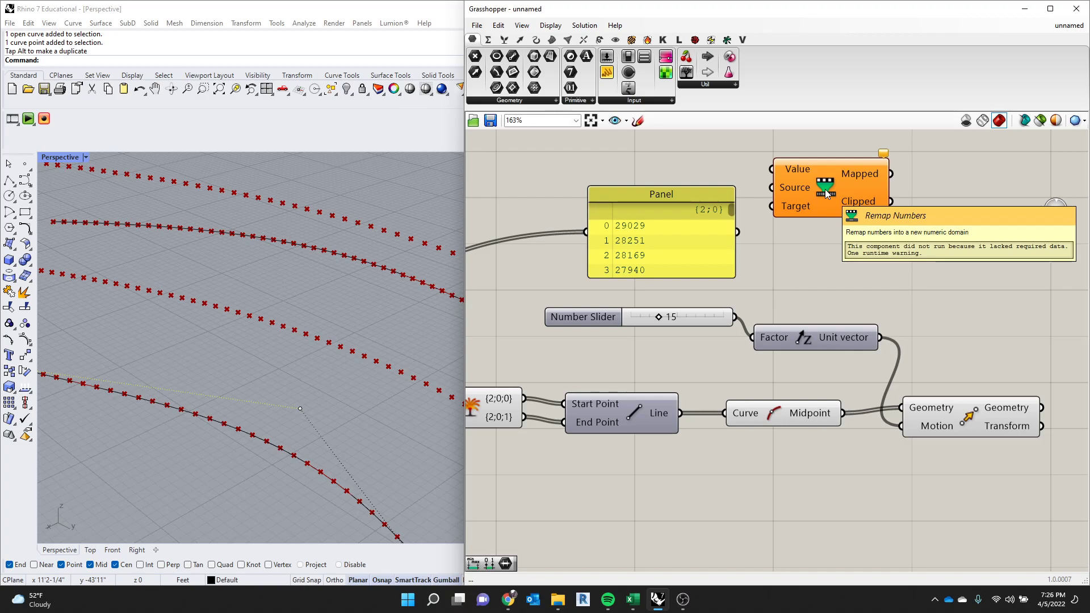
Move the values panel up and away from Remap Numbers and connect the panel to the Value input.
scroll(803, 198, down, 3)
scroll(669, 230, up, 2)
click(669, 230)
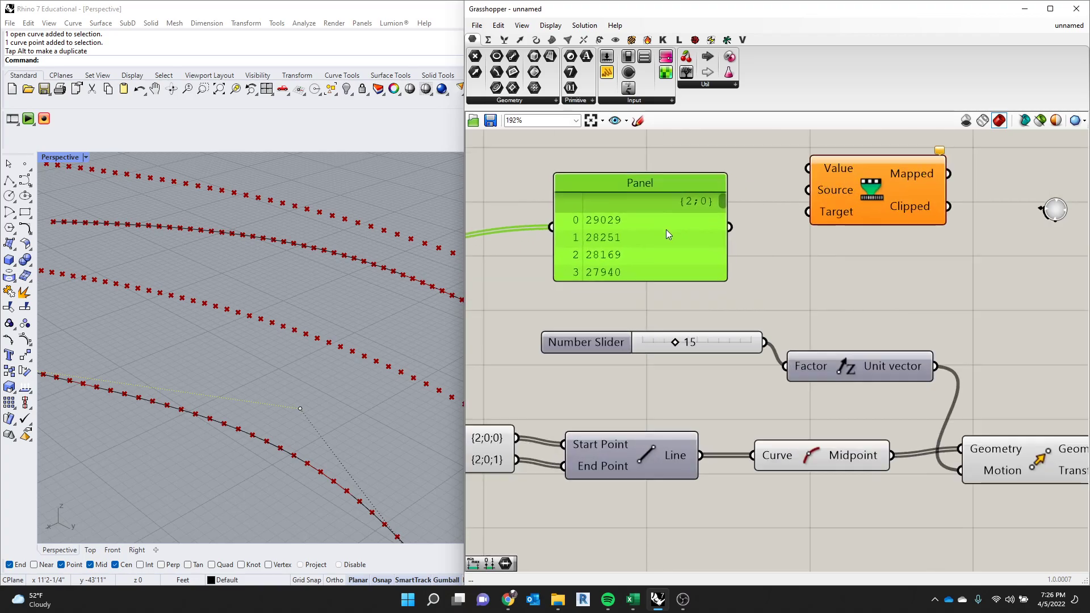
click(789, 189)
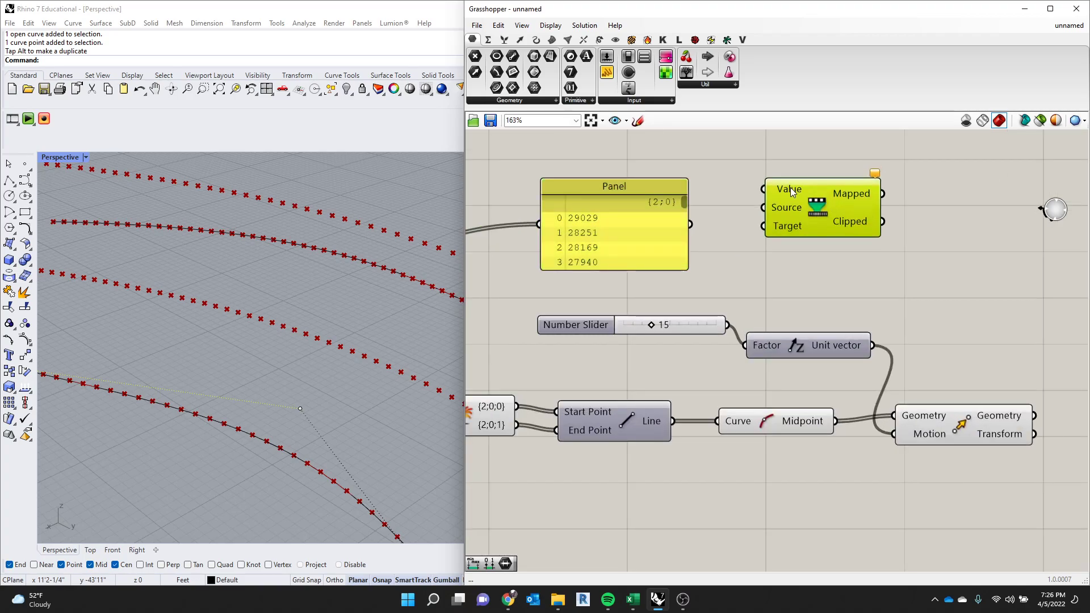
scroll(791, 187, up, 2)
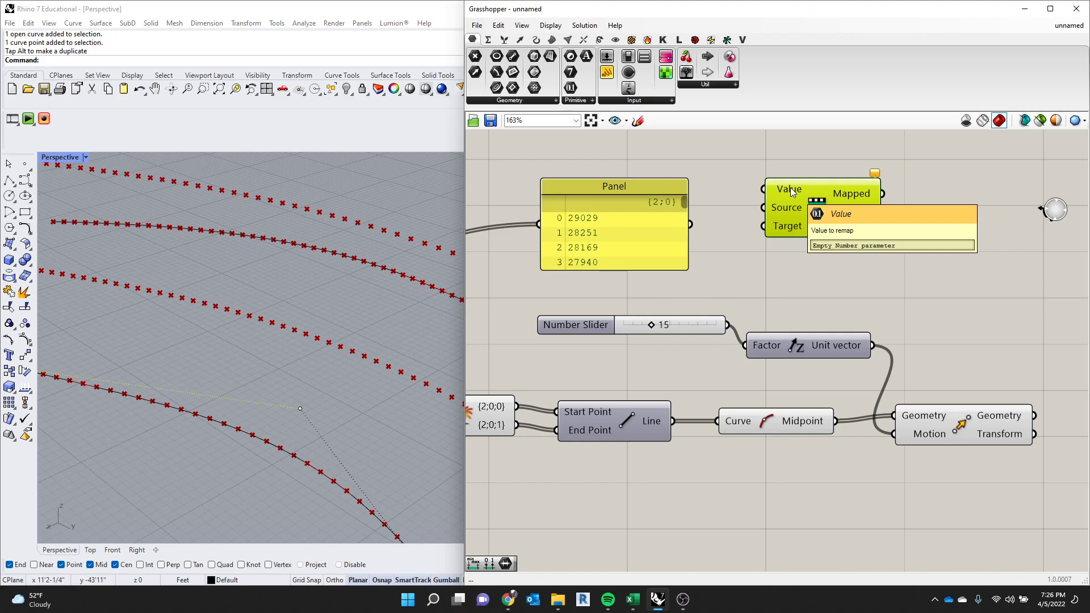
drag(676, 223, 575, 189)
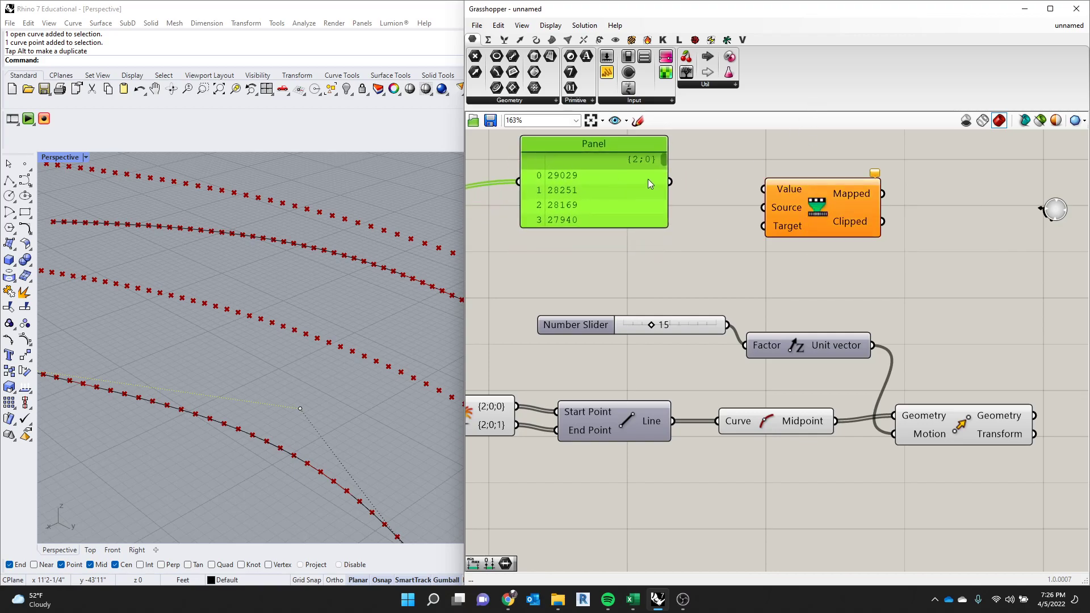
drag(670, 182, 763, 189)
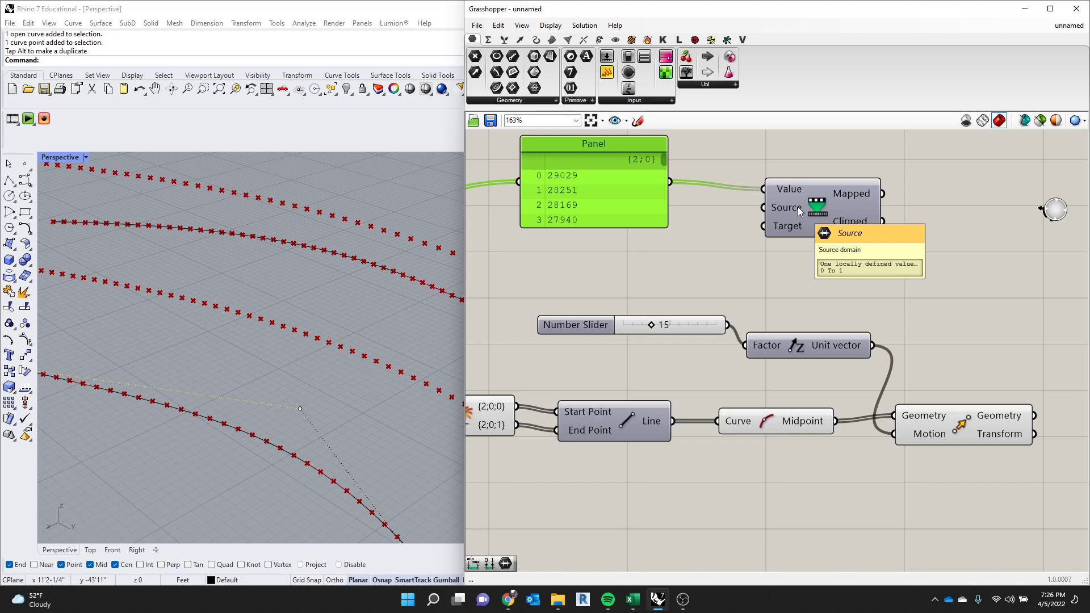
Shift the Split List component slightly closer to the panel that feeds it.
scroll(798, 207, down, 3)
right_drag(663, 274, 765, 256)
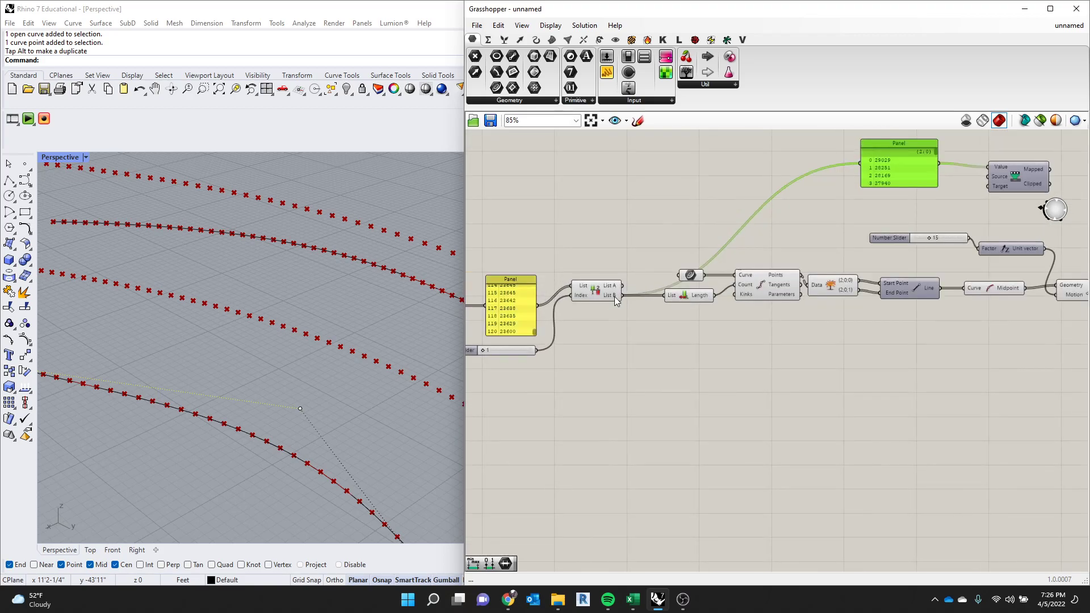
click(594, 291)
drag(598, 290, 599, 293)
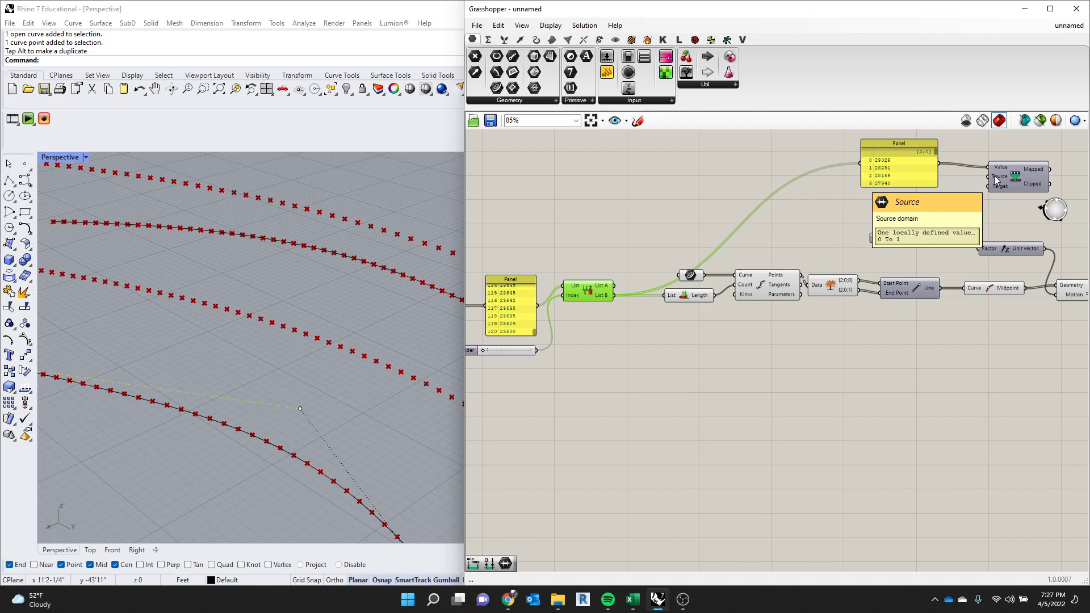
Add a Bounds component below the values panel and connect the panel to its Numbers input.
double_click(845, 216)
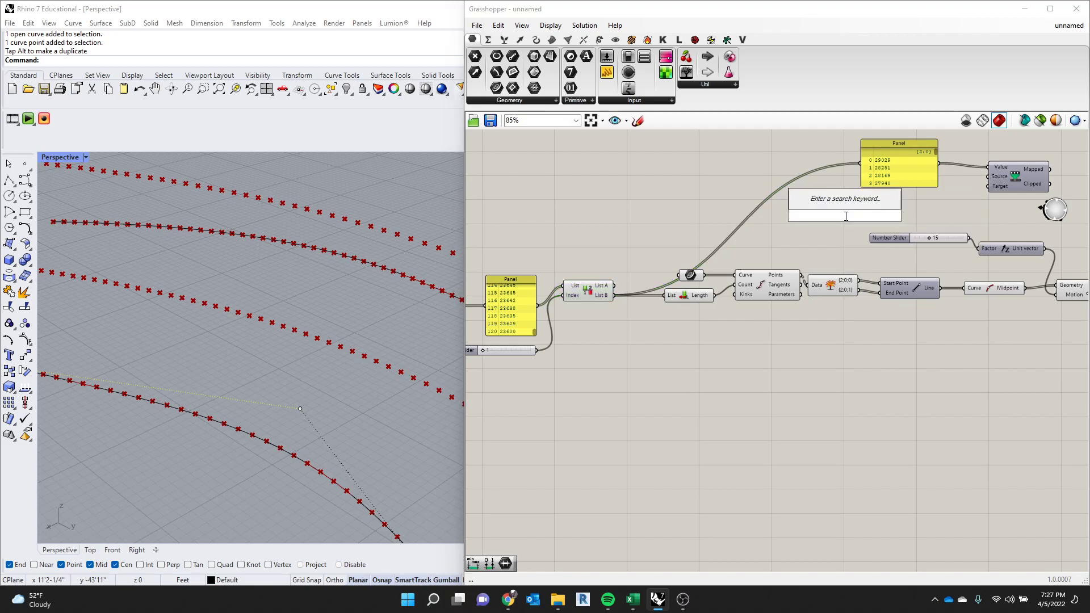
text(bounds)
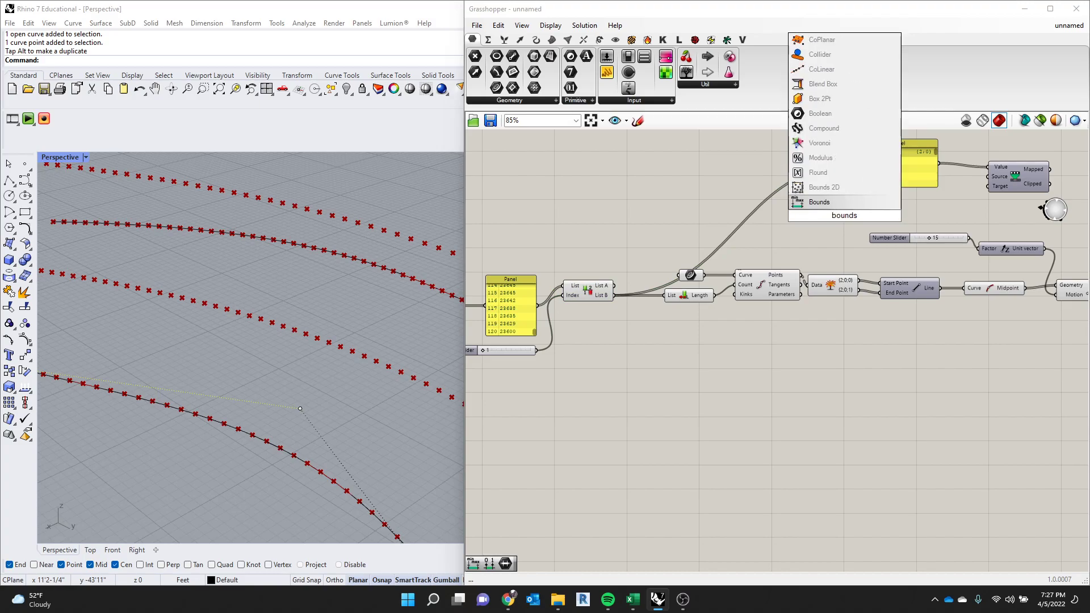
key(Return)
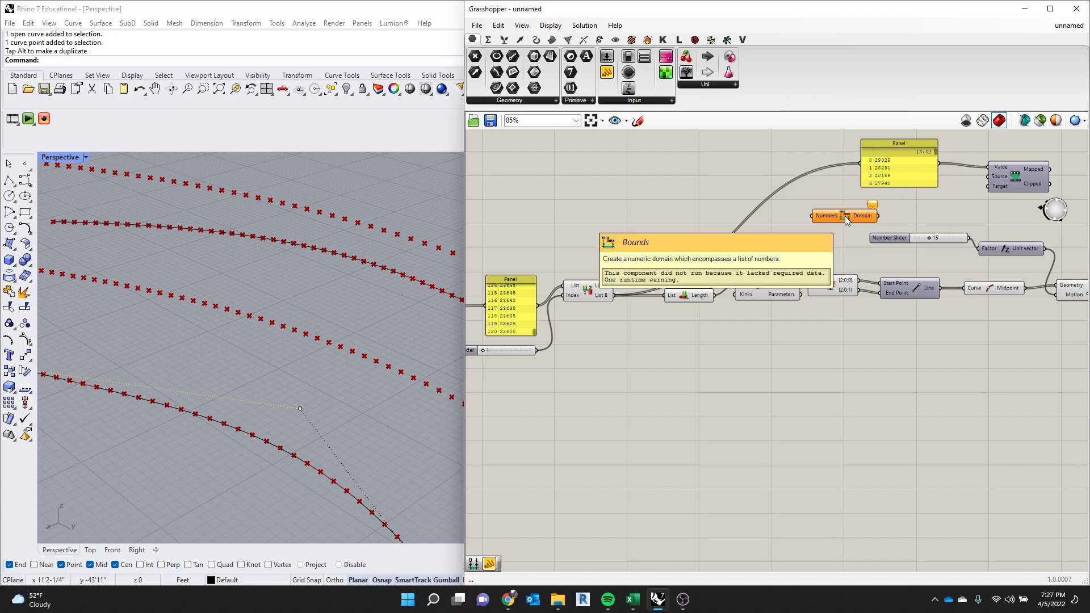
drag(891, 169, 816, 217)
scroll(793, 209, up, 1)
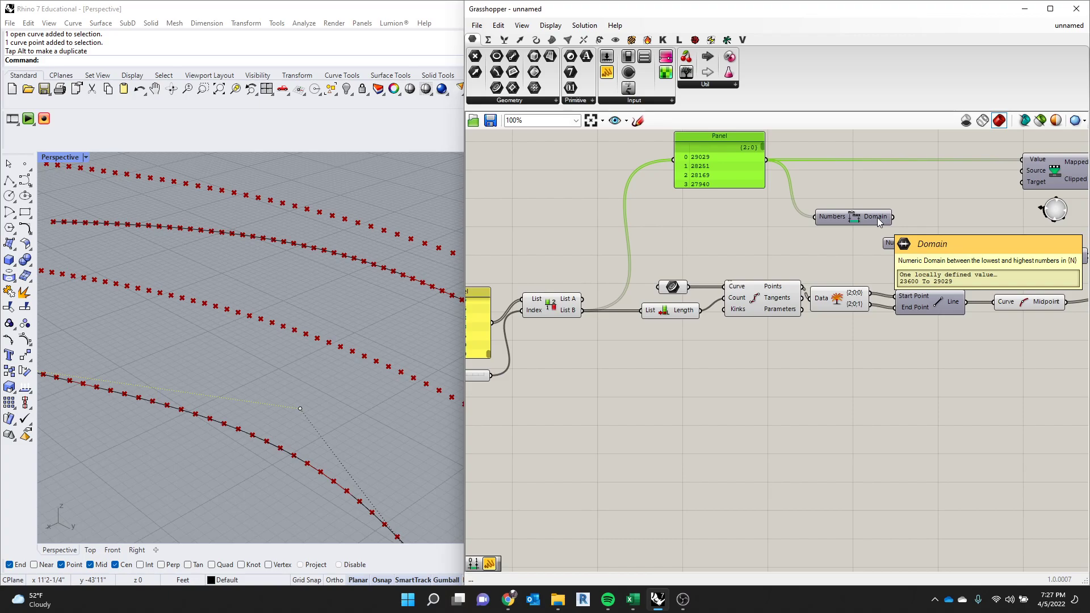
Connect the Bounds component's Domain output to the Source input of Remap Numbers and line up both components with the values panel.
drag(878, 217, 885, 202)
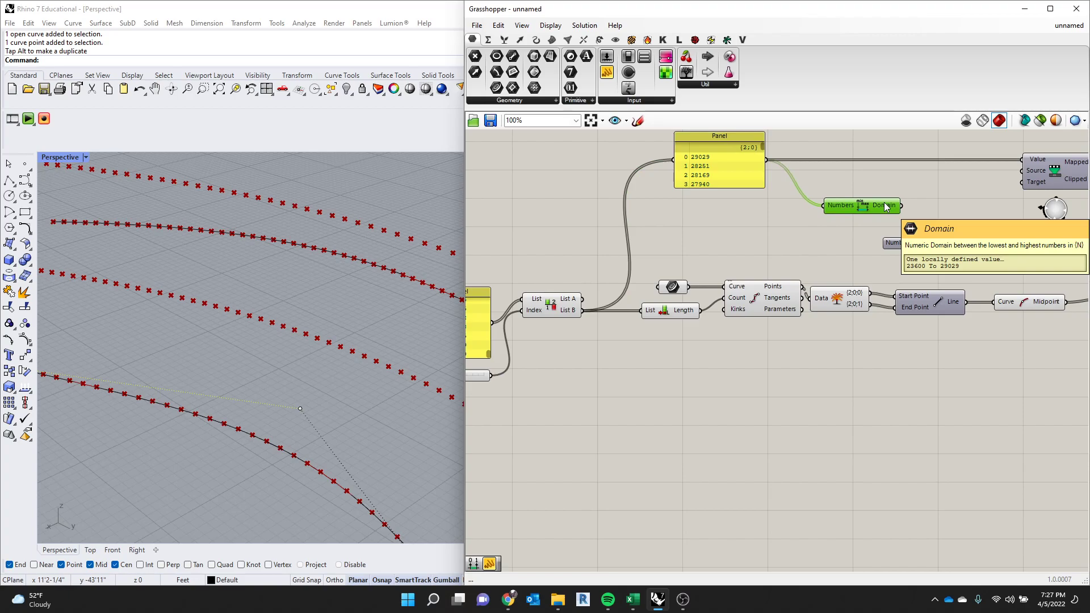
drag(901, 205, 1009, 172)
drag(874, 207, 948, 179)
drag(1070, 176, 1045, 168)
drag(962, 174, 963, 165)
scroll(685, 171, down, 4)
scroll(691, 160, up, 4)
drag(690, 162, 682, 149)
scroll(679, 166, down, 4)
scroll(801, 170, up, 3)
click(815, 178)
Add a Construct Domain component and place it below the Bounds component.
double_click(778, 203)
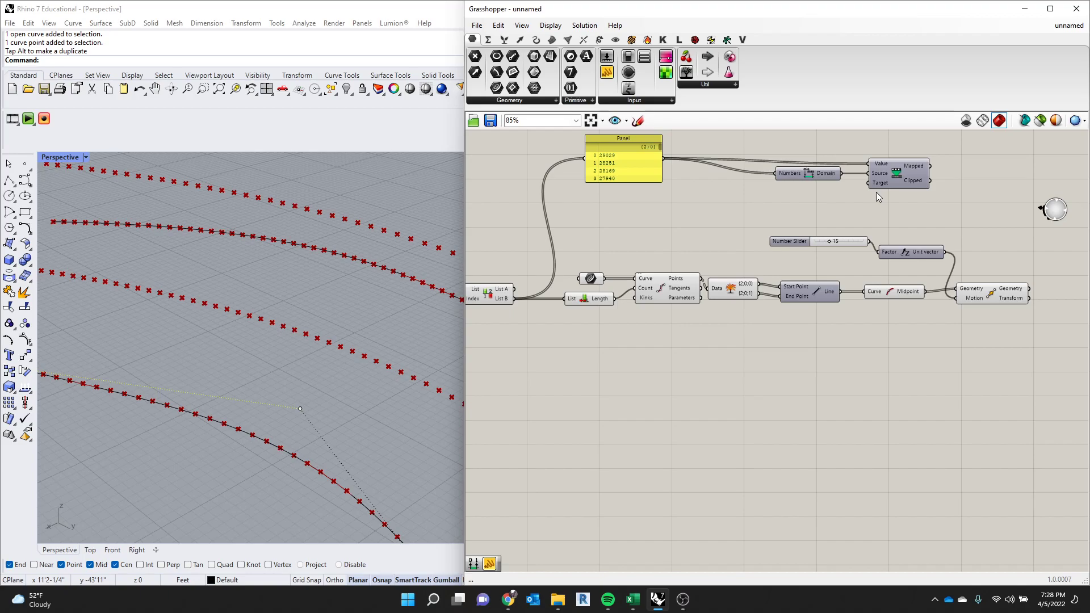
double_click(775, 206)
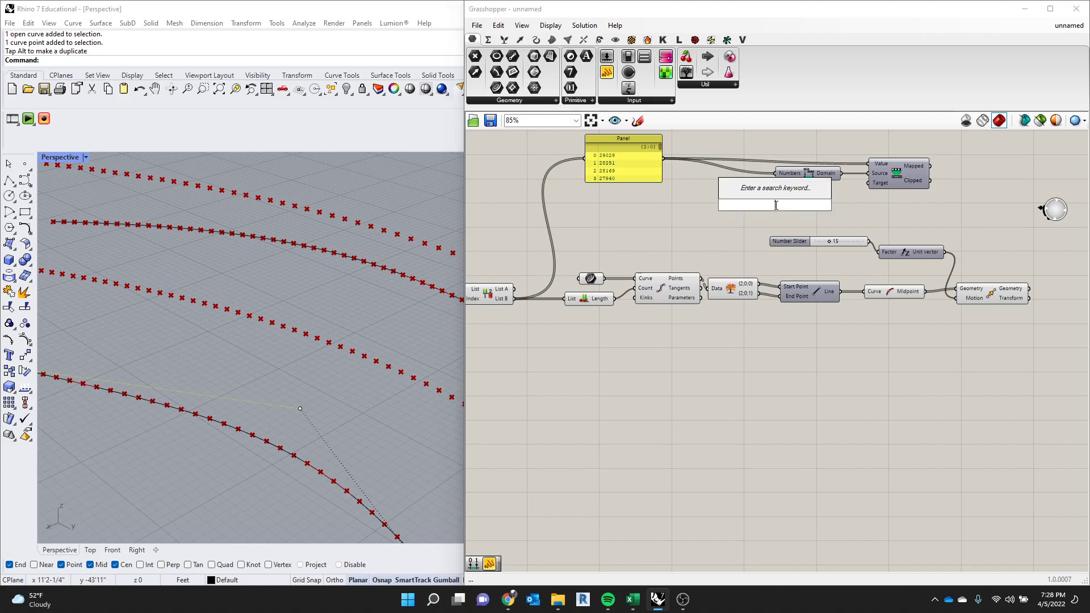
text(constru)
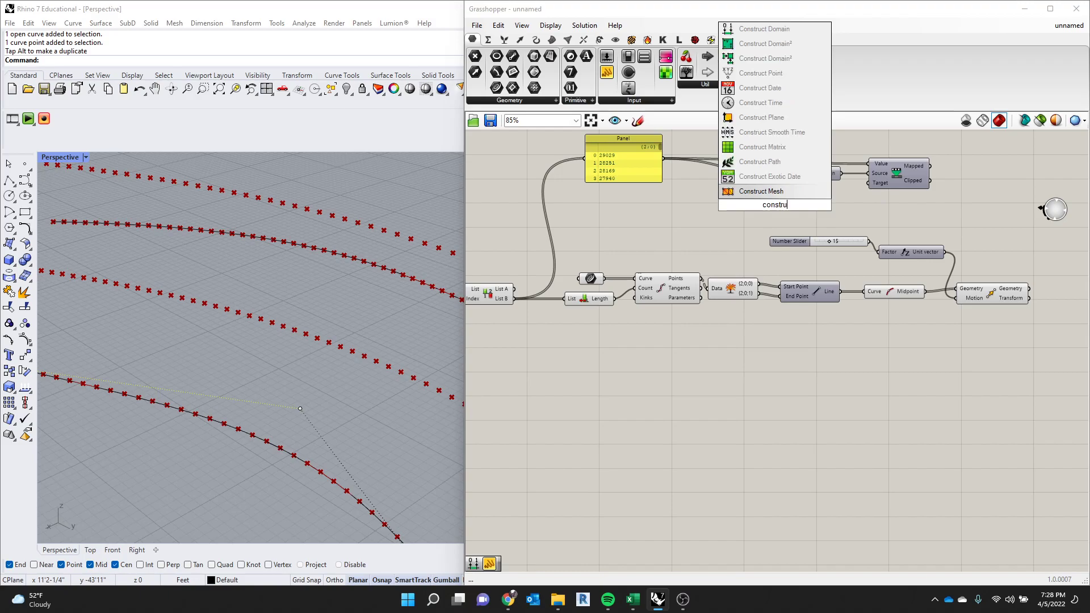
text(ct dom)
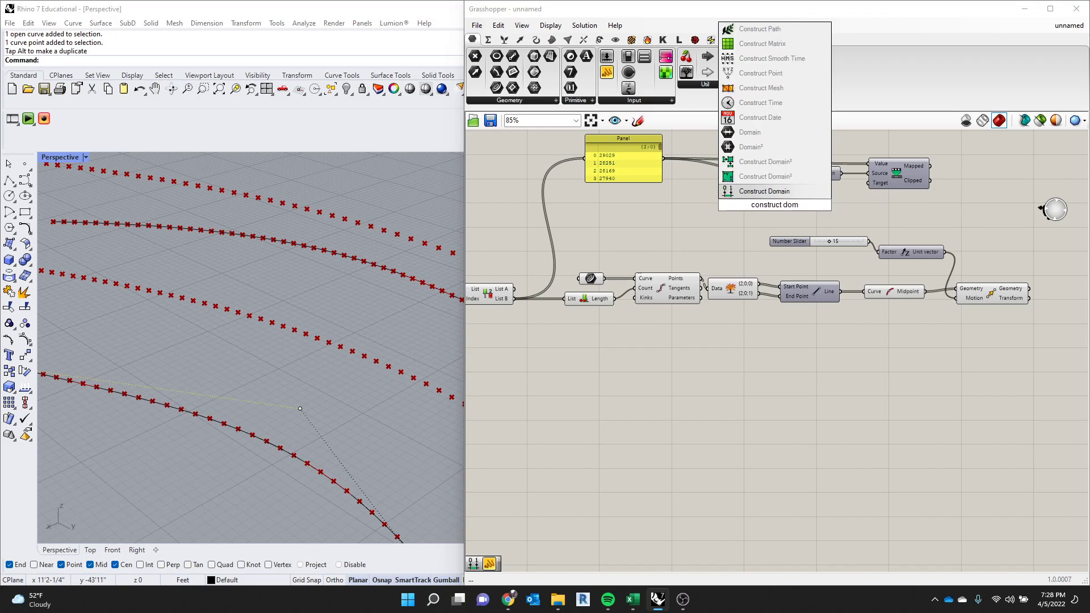
key(Return)
scroll(778, 206, up, 2)
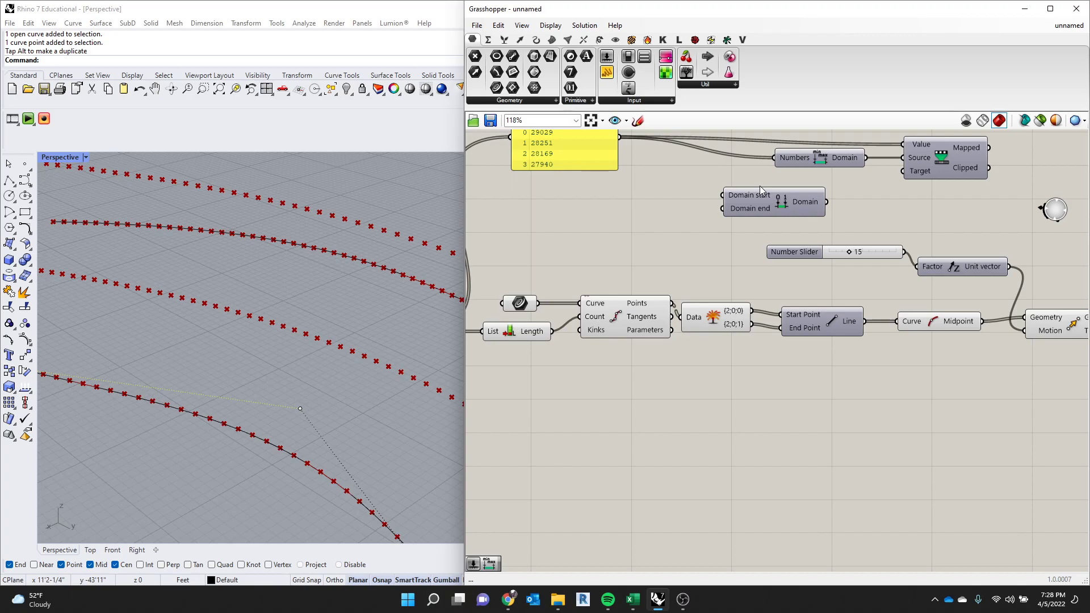
drag(779, 207, 799, 207)
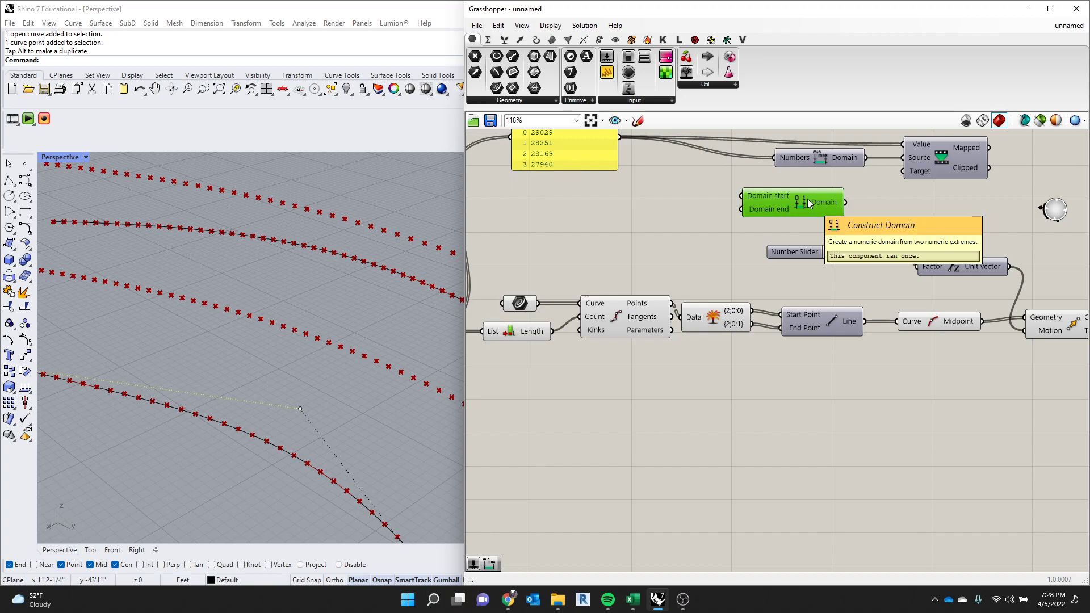
Add a number slider with a value of 5 and connect it to the Domain start input of Construct Domain.
click(650, 234)
double_click(650, 234)
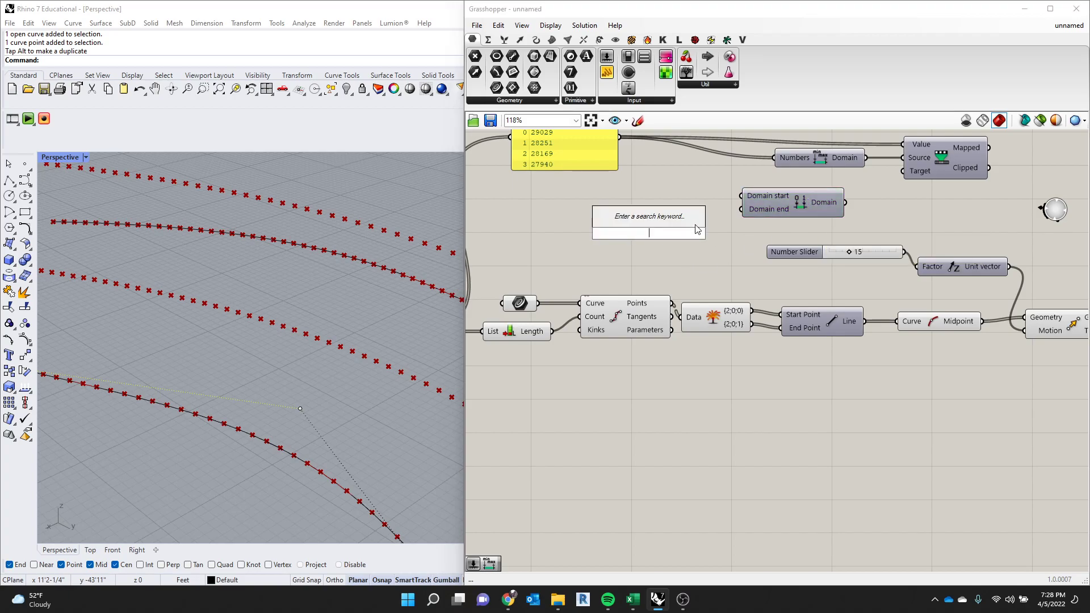
text(5..1)
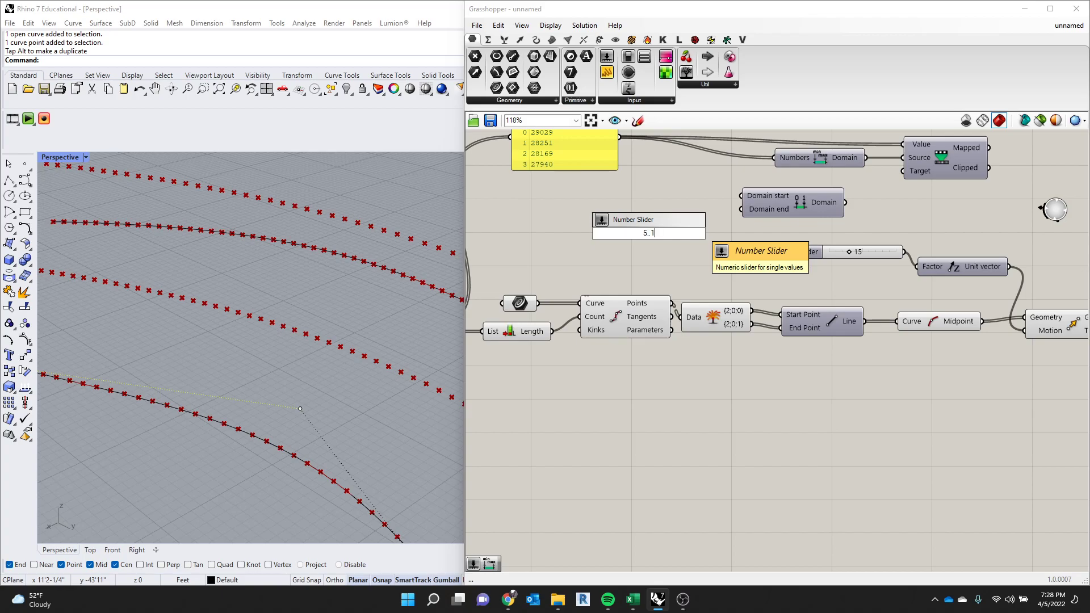
key(Return)
click(679, 231)
drag(679, 231, 741, 196)
Add a number slider ranging from 10 to 25, connect it to Construct Domain's Domain end input, and set it to 15.
double_click(655, 234)
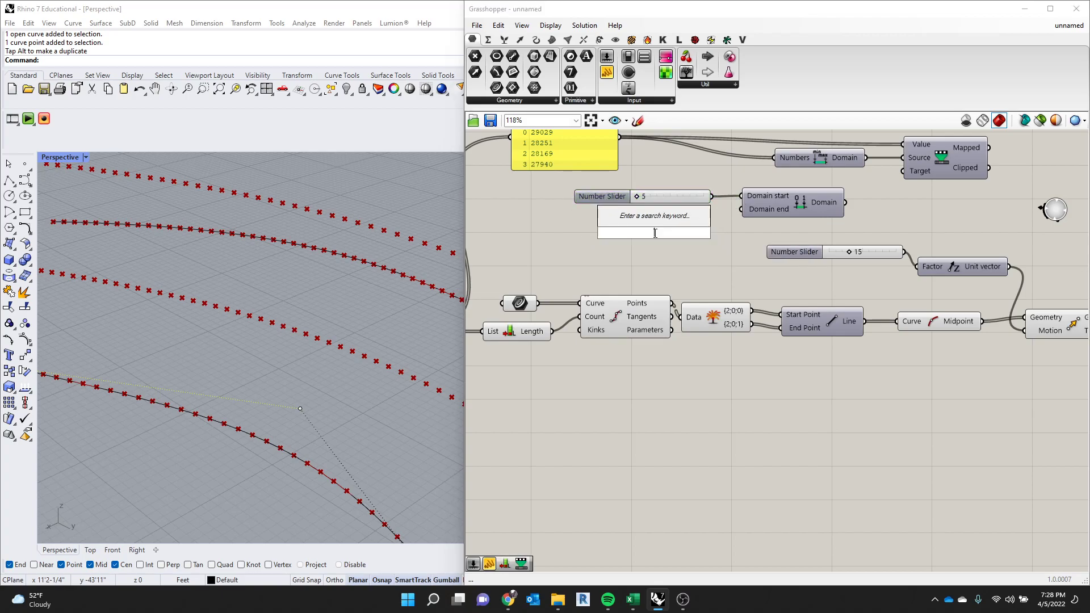
text(10.25)
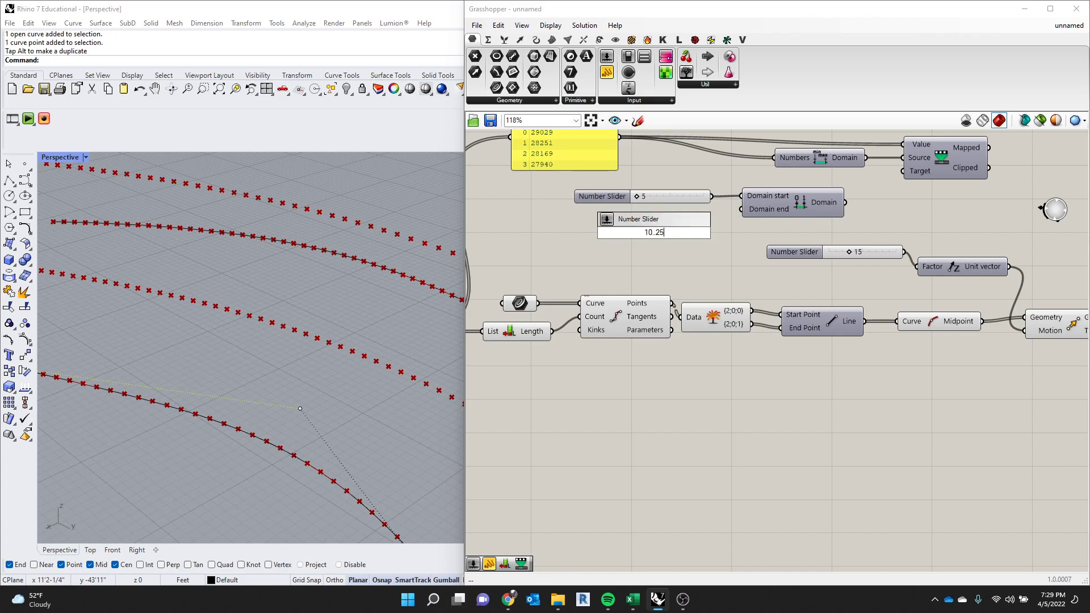
key(Return)
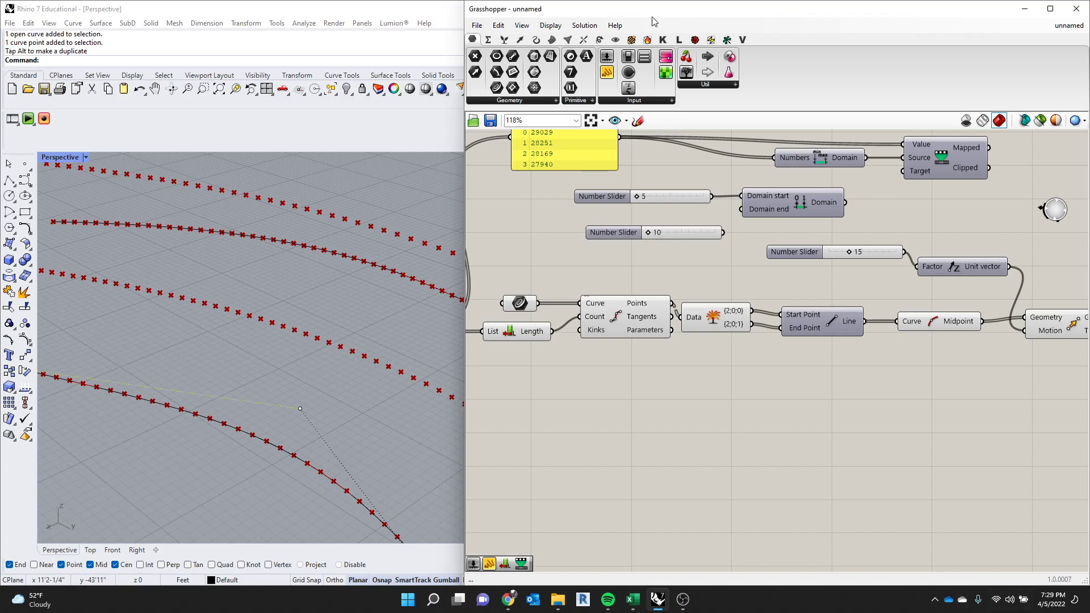
drag(723, 233, 687, 216)
click(697, 196)
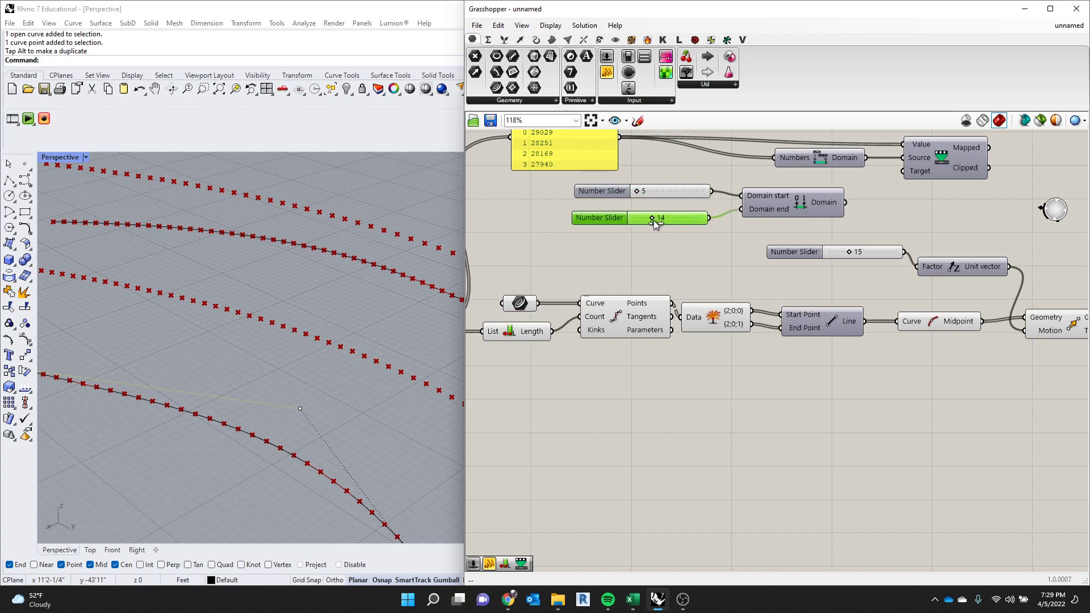
mouse_move(832, 204)
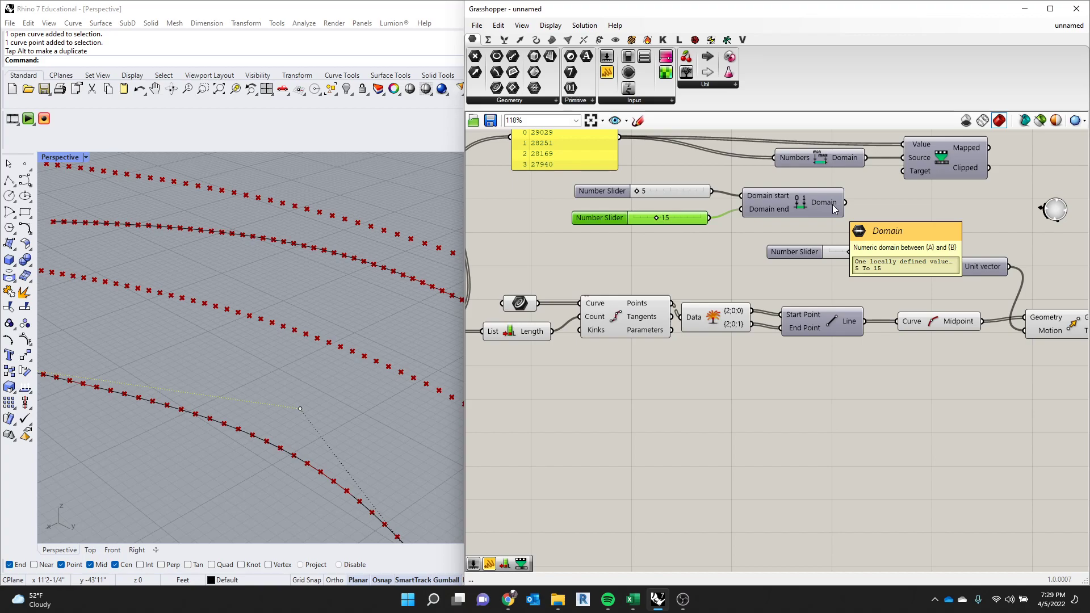
Connect Construct Domain's Domain output to the Target input of Remap Numbers.
scroll(814, 262, down, 3)
scroll(786, 261, up, 3)
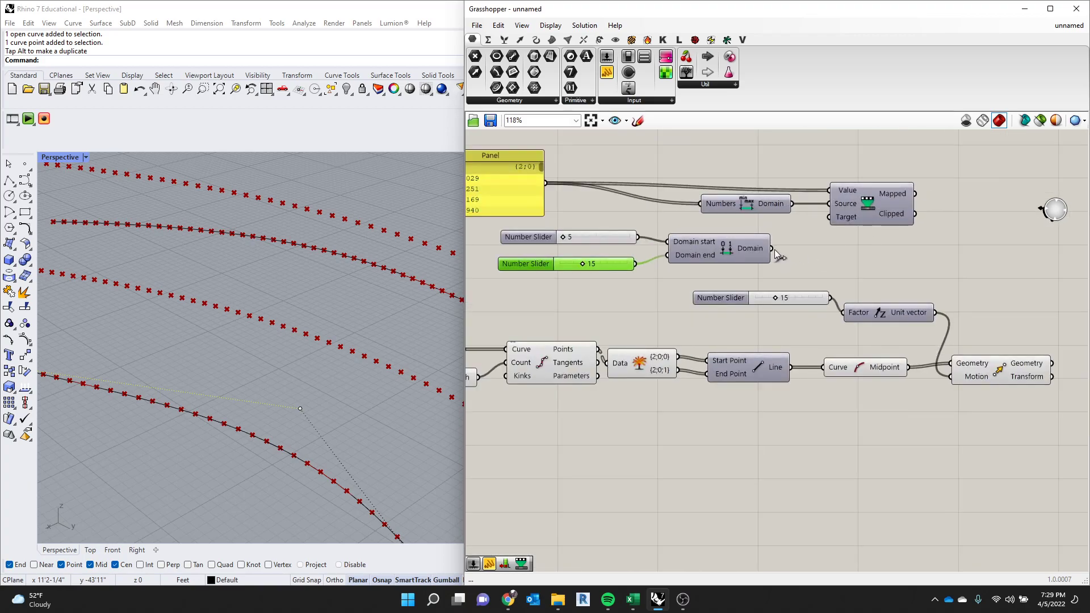
scroll(796, 244, down, 4)
Add a panel beside Remap Numbers and connect the Mapped output to it.
double_click(928, 202)
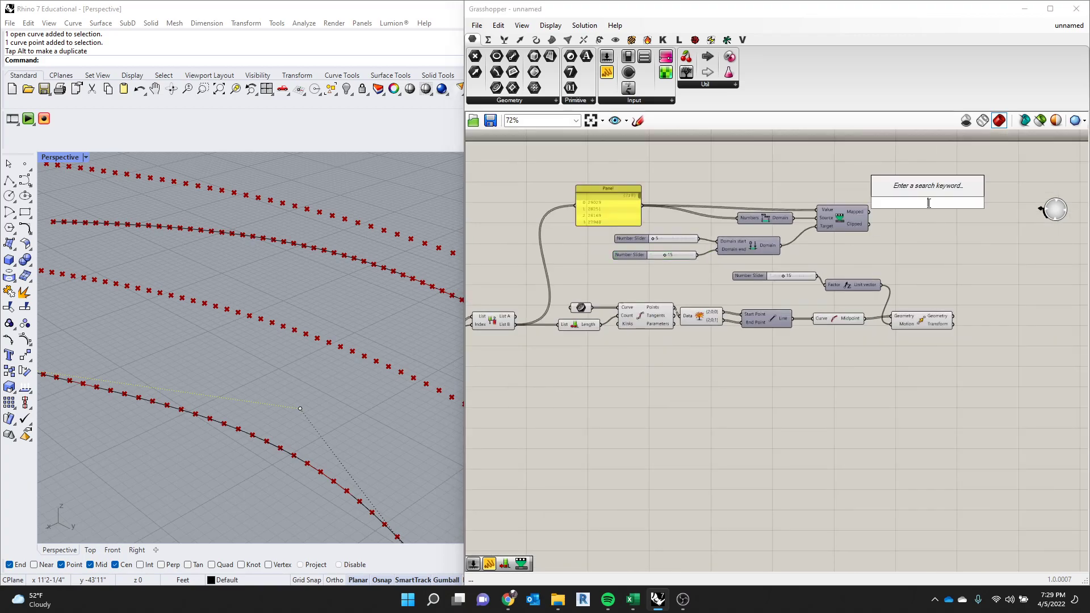
text(panel)
key(Return)
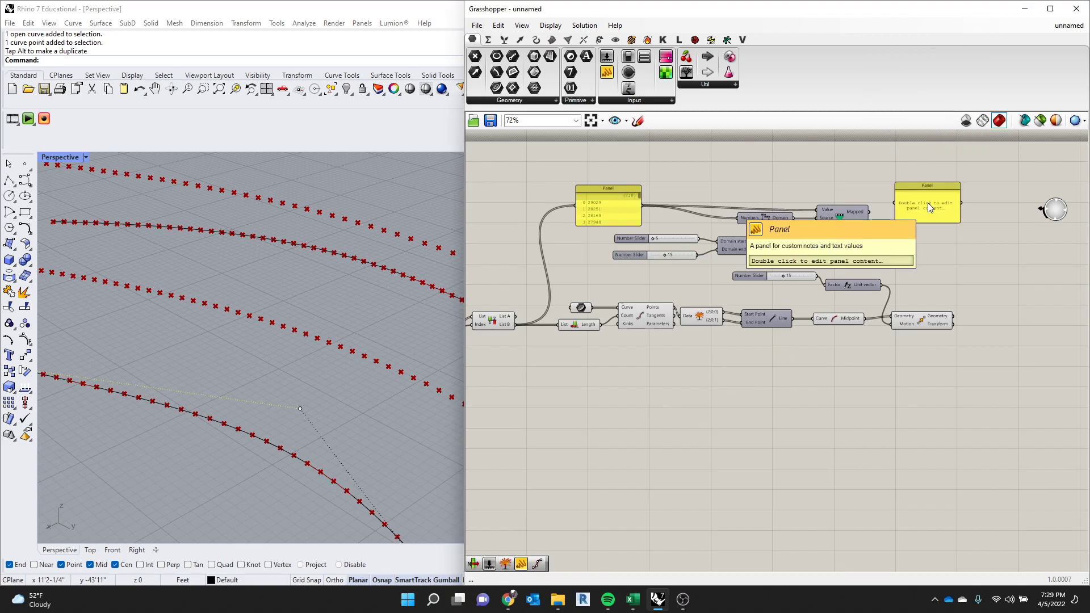
scroll(928, 202, up, 3)
drag(815, 220, 863, 203)
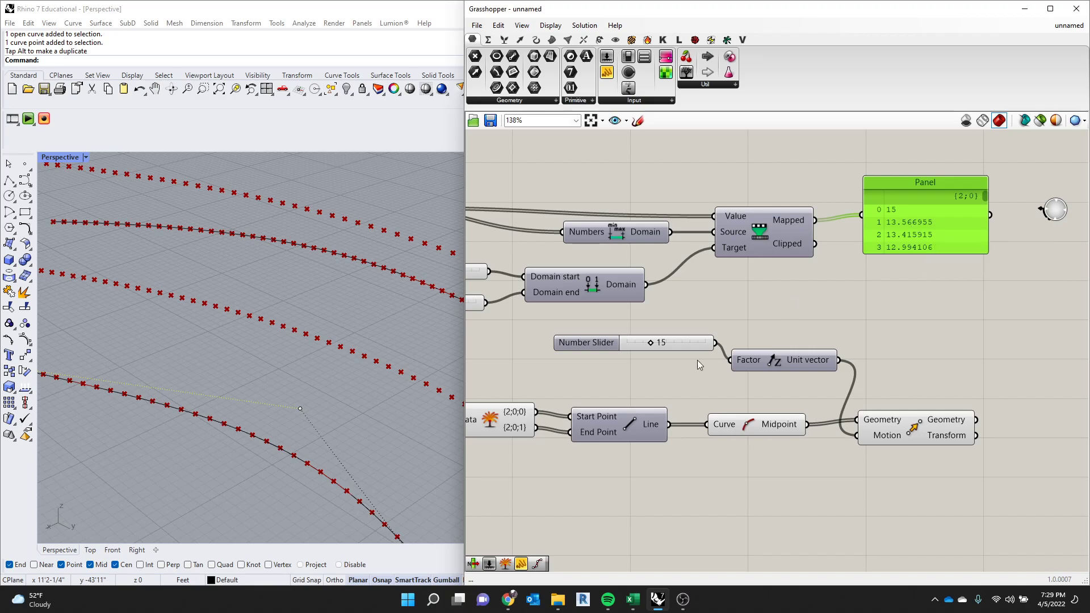
Move the source values panel and the mapped values panel upward and enlarge both to show more rows.
scroll(838, 337, down, 3)
drag(585, 313, 665, 192)
drag(651, 236, 652, 312)
drag(978, 283, 976, 197)
drag(990, 239, 990, 330)
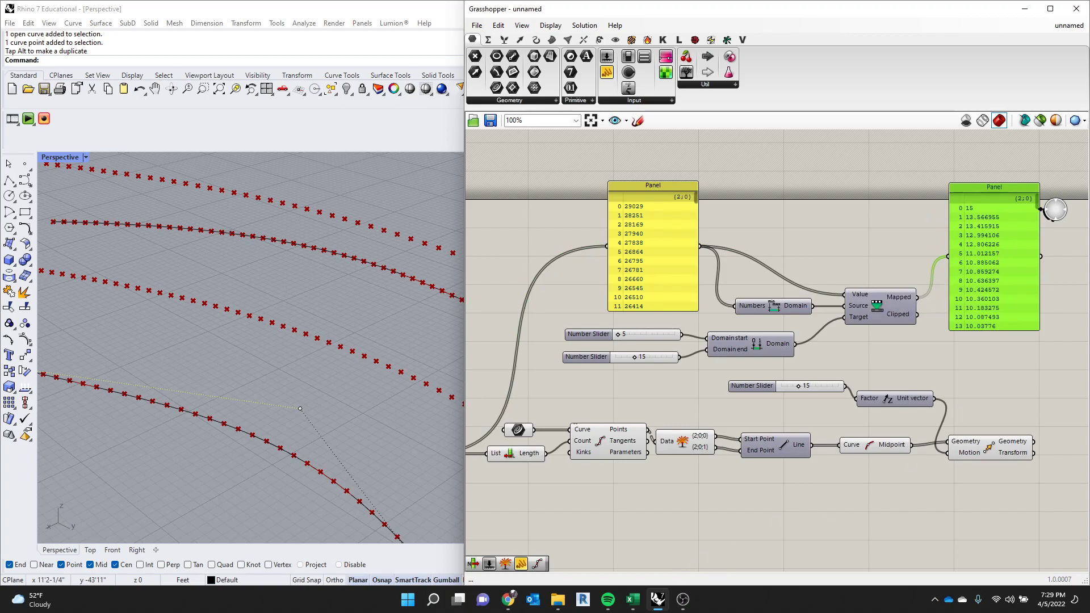
Check the mountain heights in the Mountains workbook in Excel, then return to Grasshopper and compare the source and remapped panels.
click(640, 608)
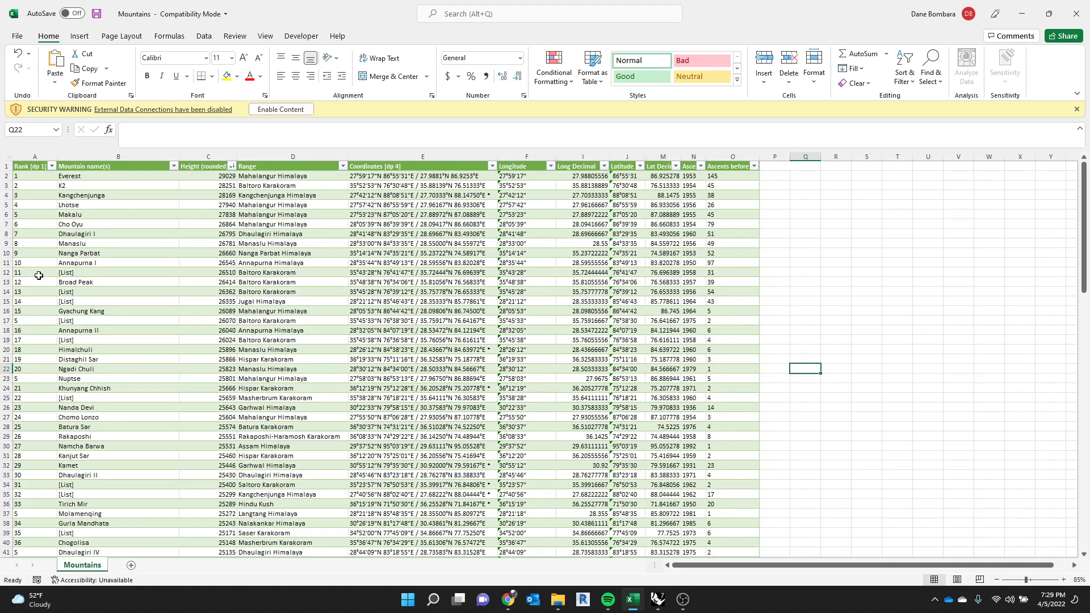
click(1020, 14)
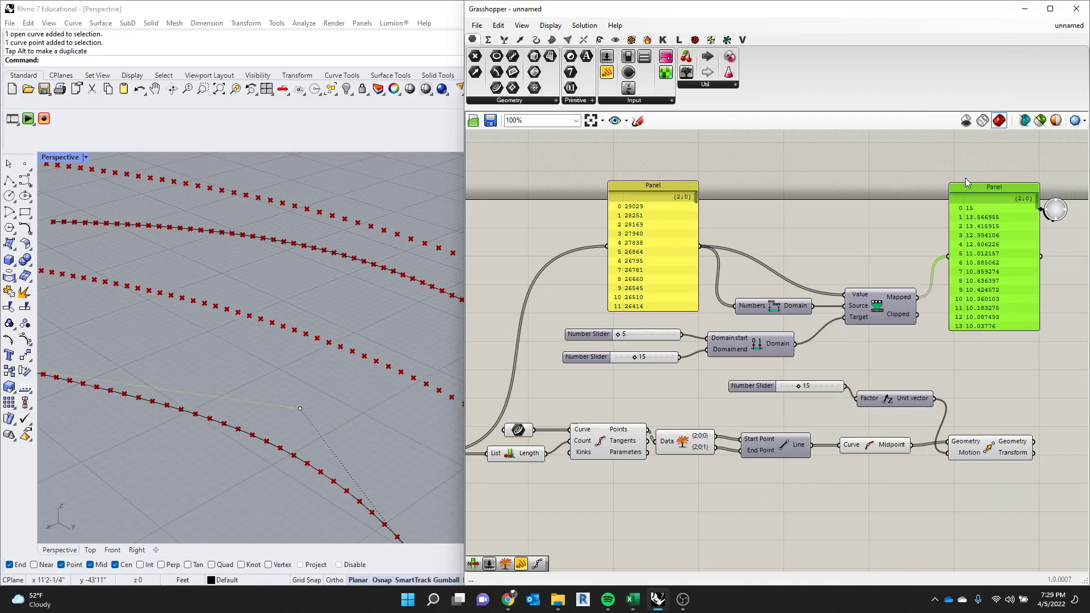
scroll(994, 223, up, 2)
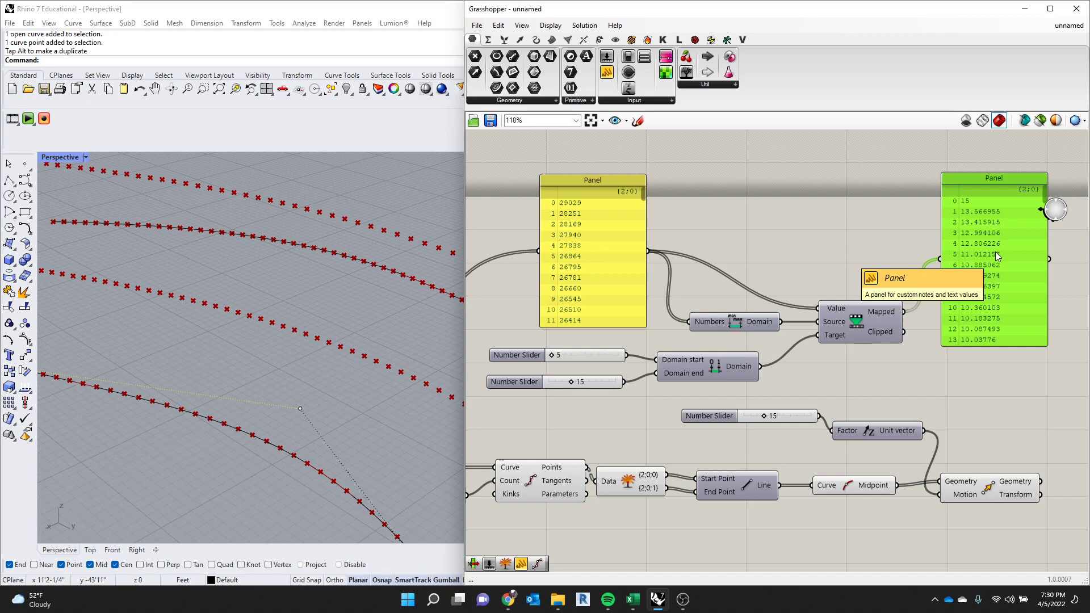
scroll(716, 232, down, 4)
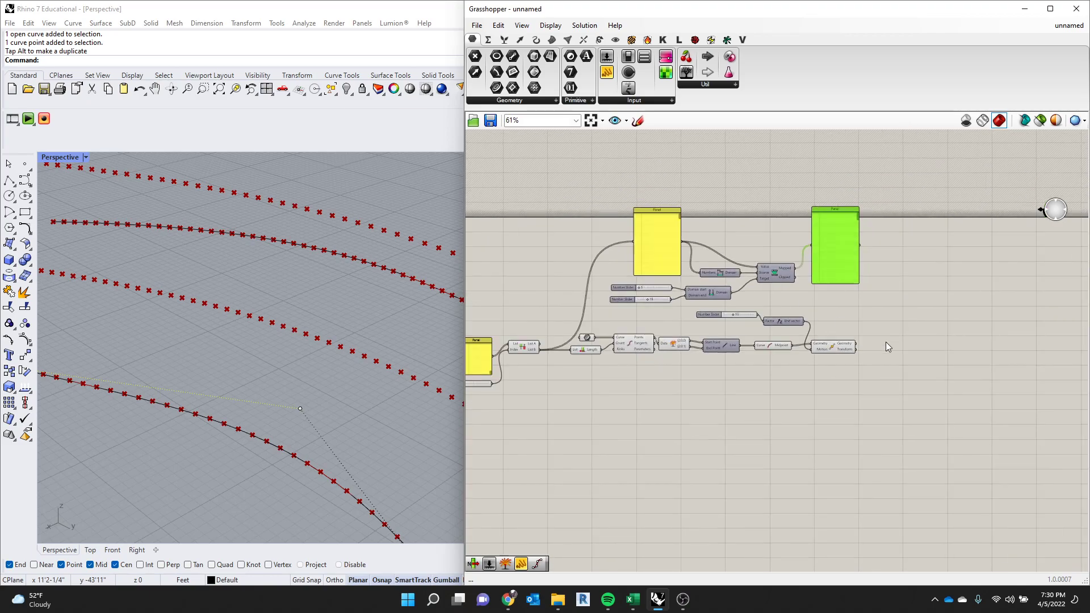
Move the Move component, the Unit Z component and its number slider farther along the canvas to clear space beside Remap Numbers.
scroll(885, 342, up, 3)
drag(827, 354, 943, 346)
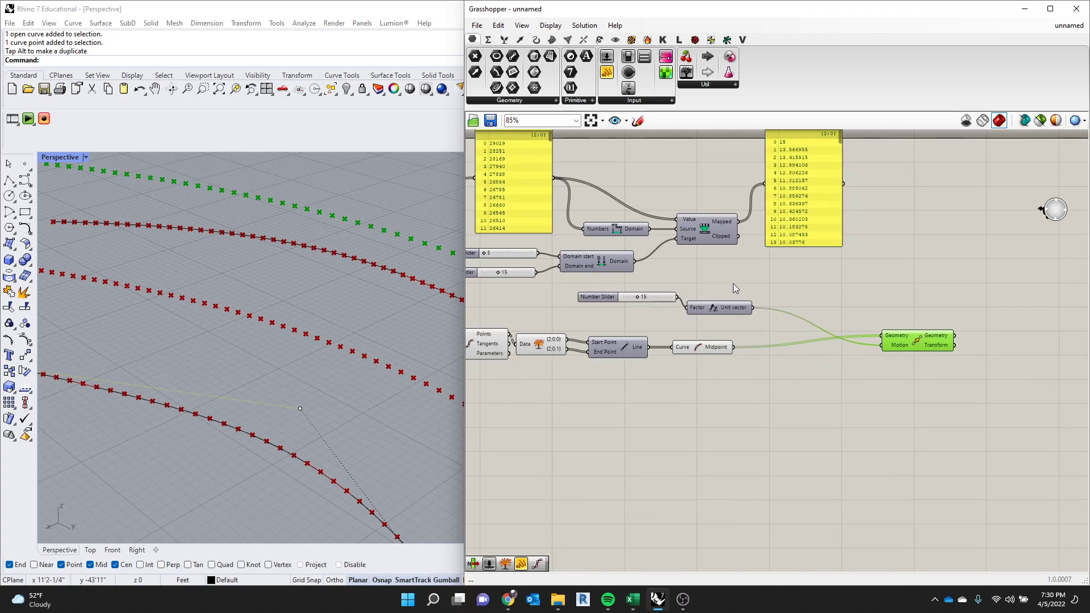
drag(735, 279, 771, 295)
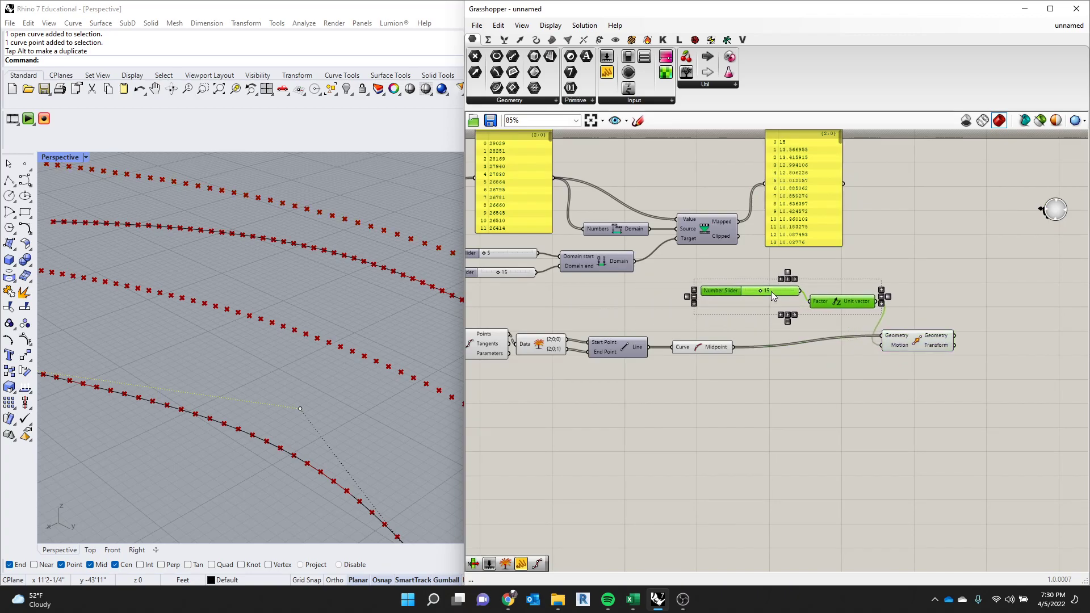
drag(929, 273, 784, 361)
drag(778, 294, 887, 318)
click(918, 244)
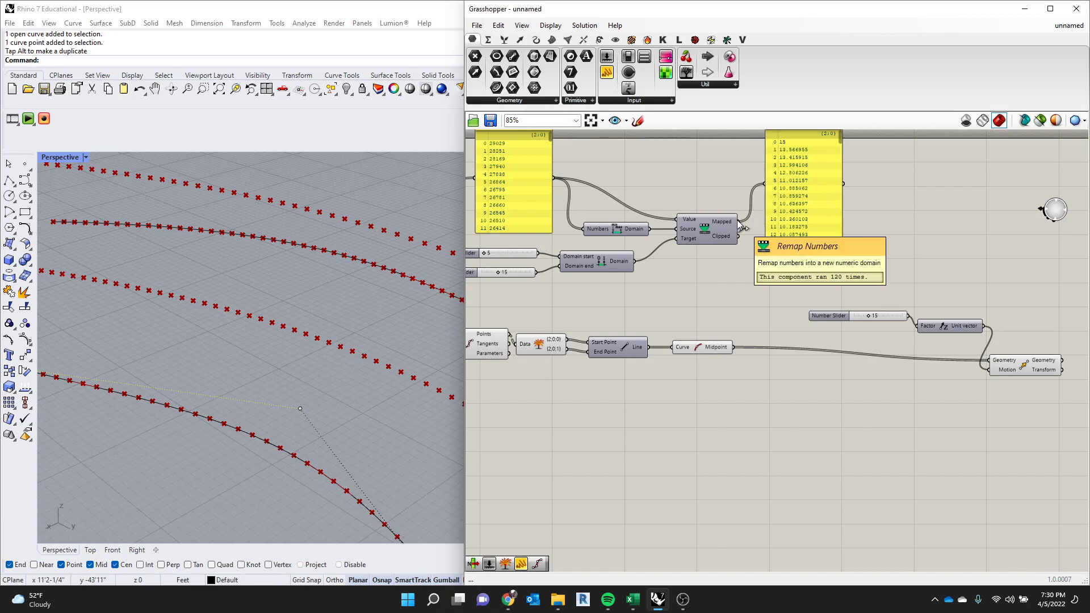
Connect Remap Numbers' Mapped output to the Factor input of Unit Z, replacing the slider, and inspect the moved points in the viewport.
drag(793, 276, 913, 326)
scroll(308, 314, down, 5)
right_drag(308, 313, 363, 305)
scroll(696, 292, up, 1)
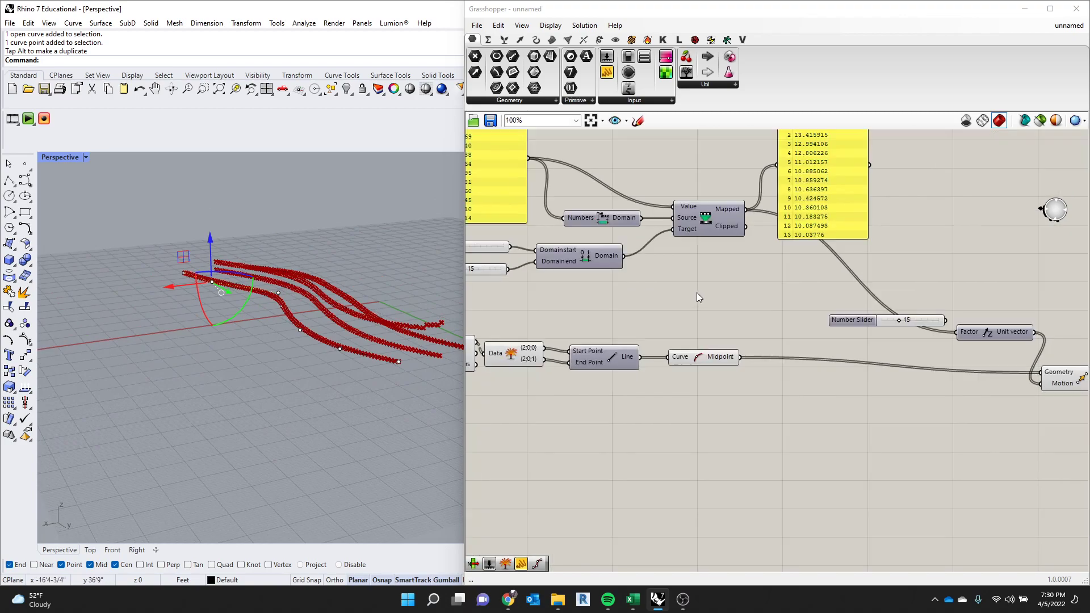
Delete the disconnected number slider beside the Unit Z component.
drag(716, 321, 579, 390)
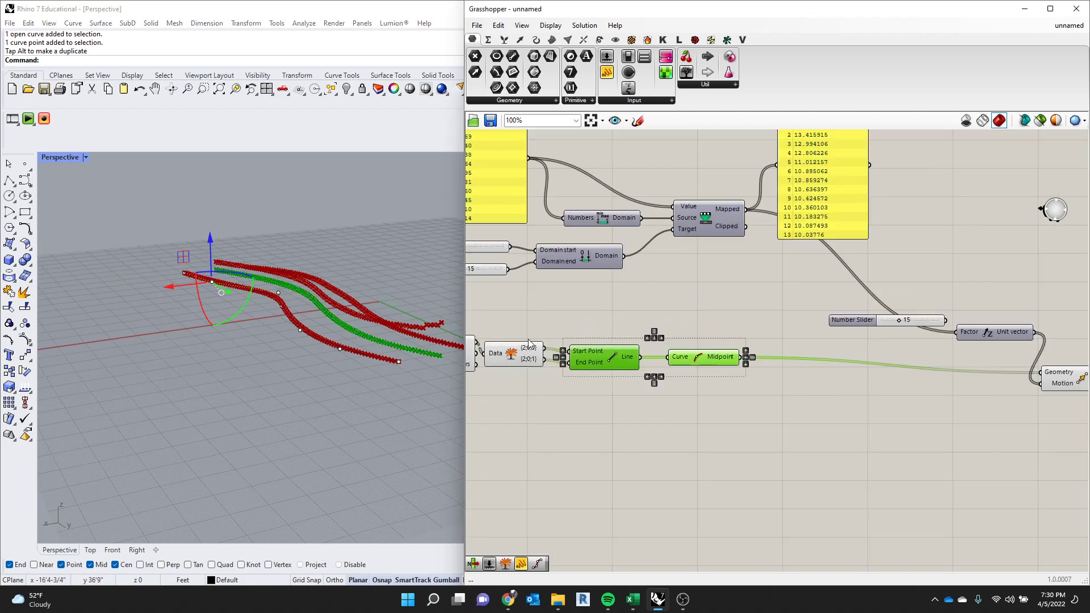
scroll(517, 356, down, 2)
scroll(769, 318, up, 3)
drag(801, 324, 691, 349)
key(Delete)
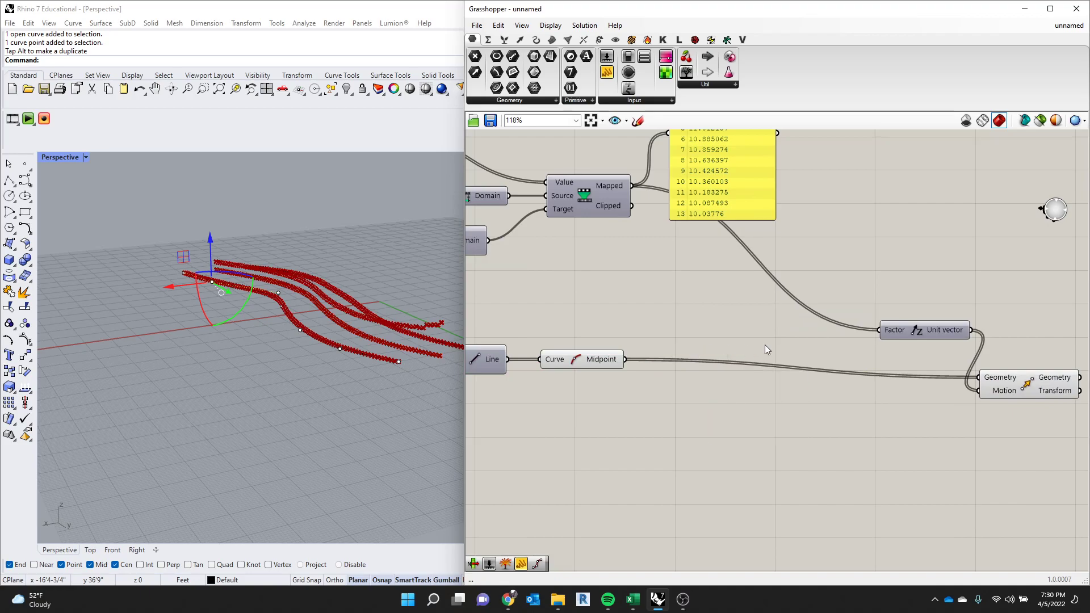
Turn off the preview of the Curve Middle component and inspect the vertically moved points in the Perspective viewport.
scroll(728, 315, down, 6)
scroll(594, 321, up, 5)
scroll(682, 328, down, 3)
scroll(683, 329, up, 3)
click(813, 329)
right_click(813, 328)
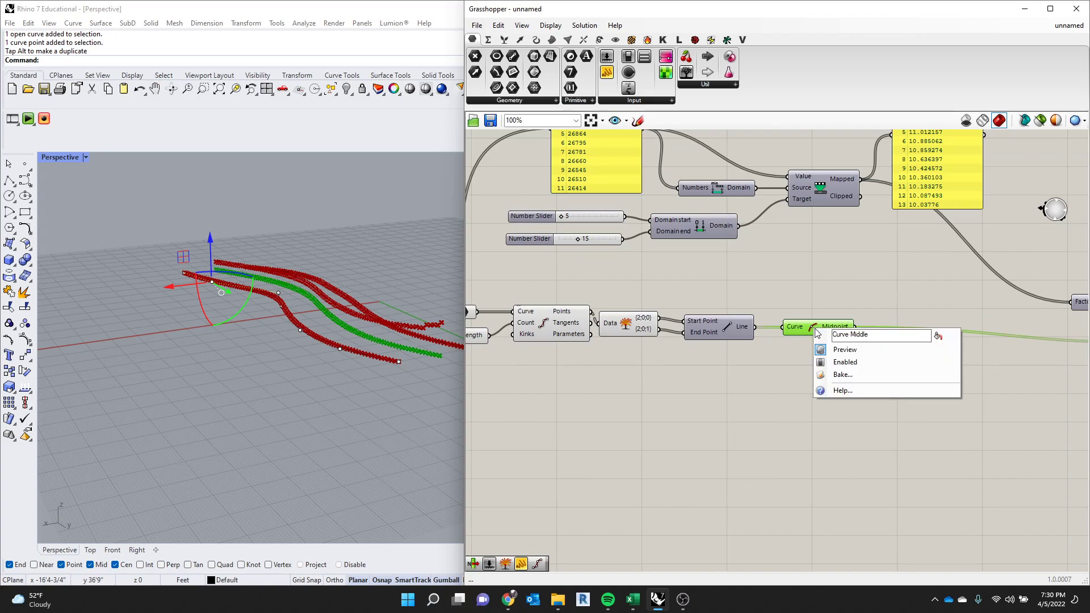
click(846, 350)
mouse_move(345, 259)
right_down()
mouse_move(335, 278)
mouse_move(274, 269)
mouse_move(326, 259)
right_up()
scroll(328, 260, up, 6)
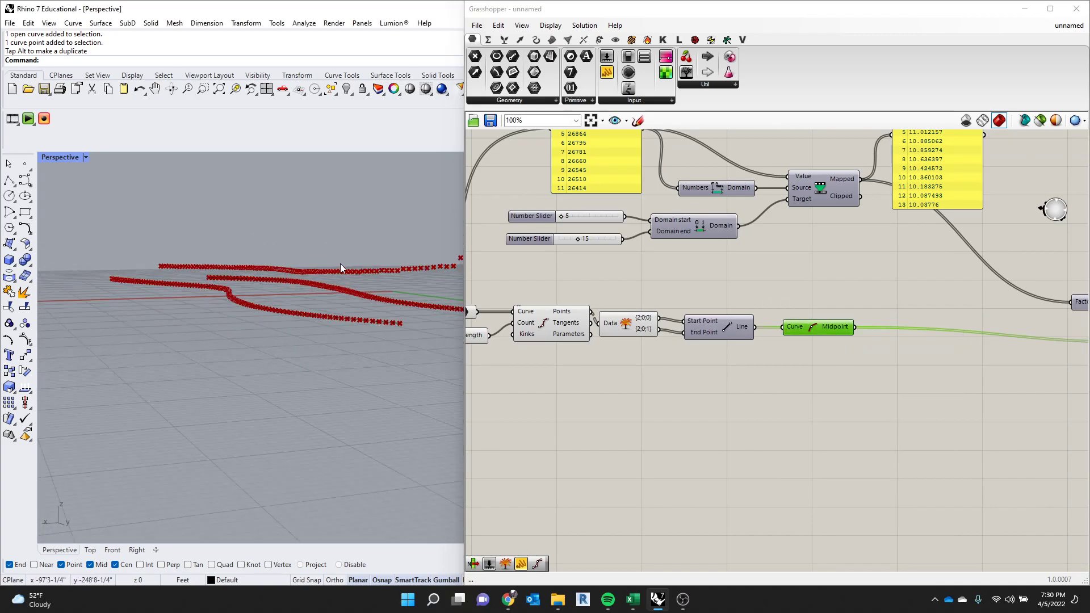
right_drag(102, 216, 443, 236)
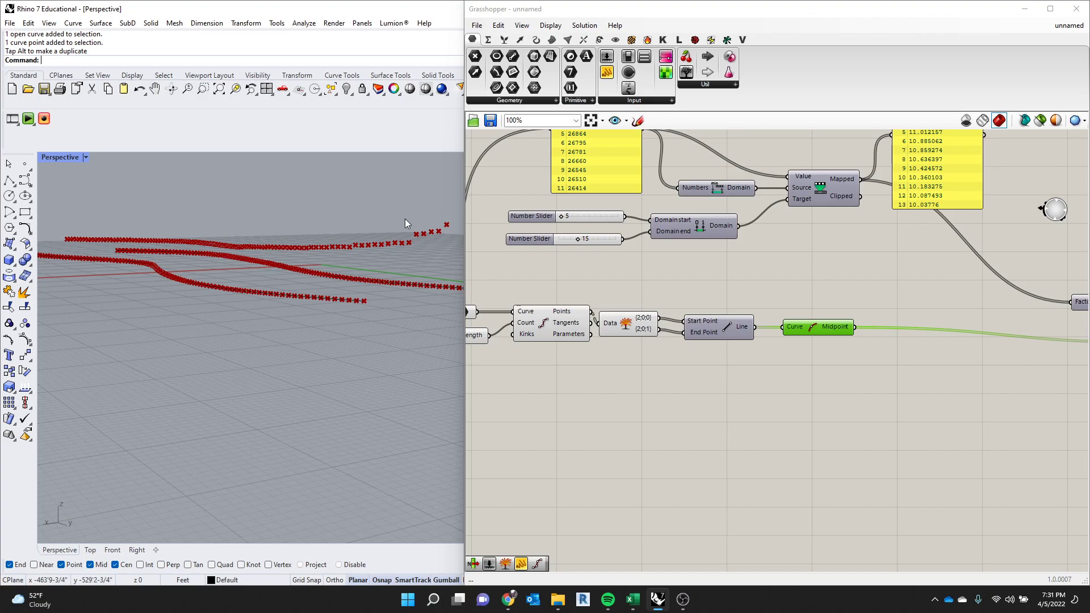
Add an Arc 3Pt component on the canvas after the Move component.
scroll(696, 309, down, 4)
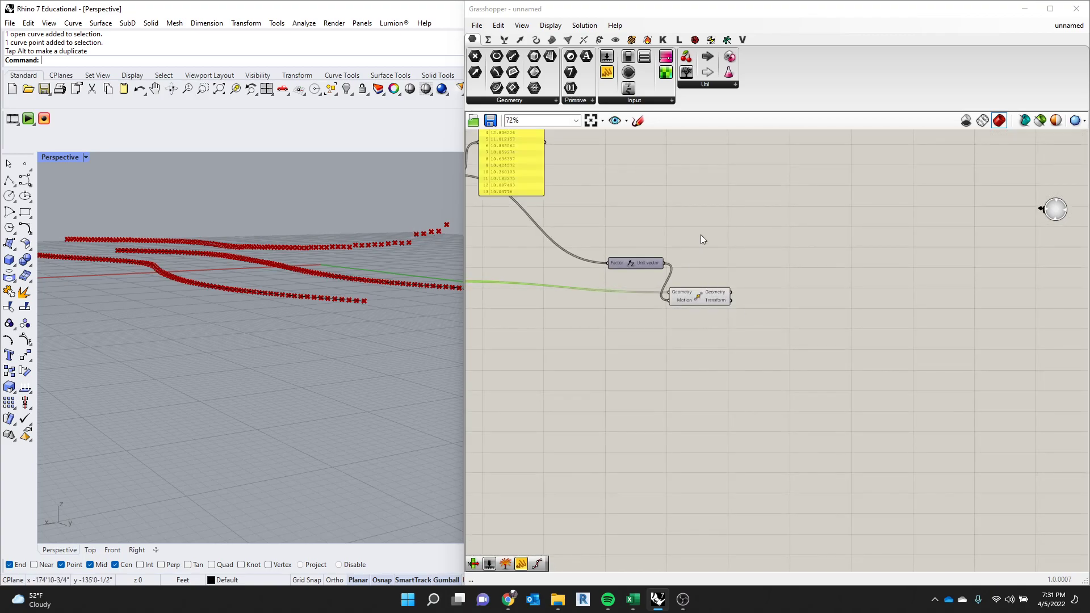
scroll(717, 221, down, 5)
scroll(707, 220, up, 5)
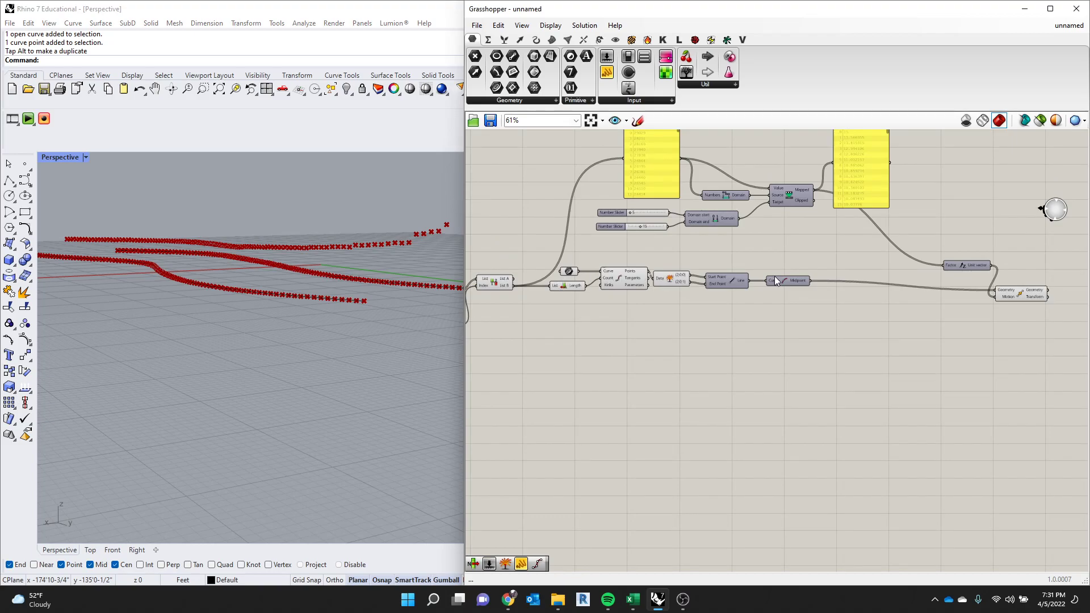
scroll(549, 276, down, 3)
scroll(561, 286, down, 3)
scroll(811, 291, up, 6)
drag(845, 211, 760, 281)
scroll(782, 270, up, 1)
click(850, 229)
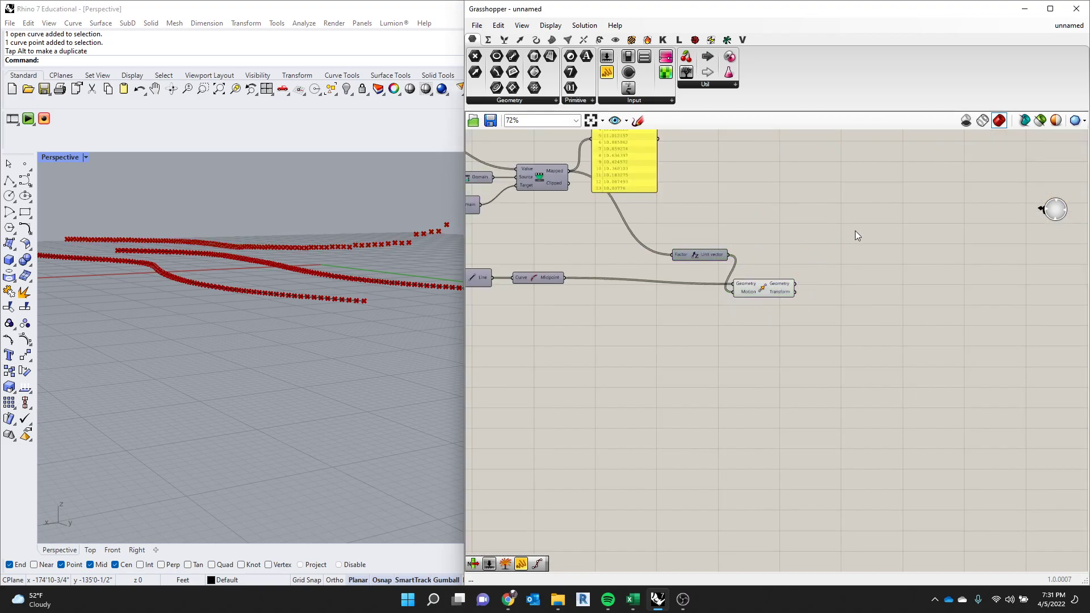
double_click(860, 229)
text(arc)
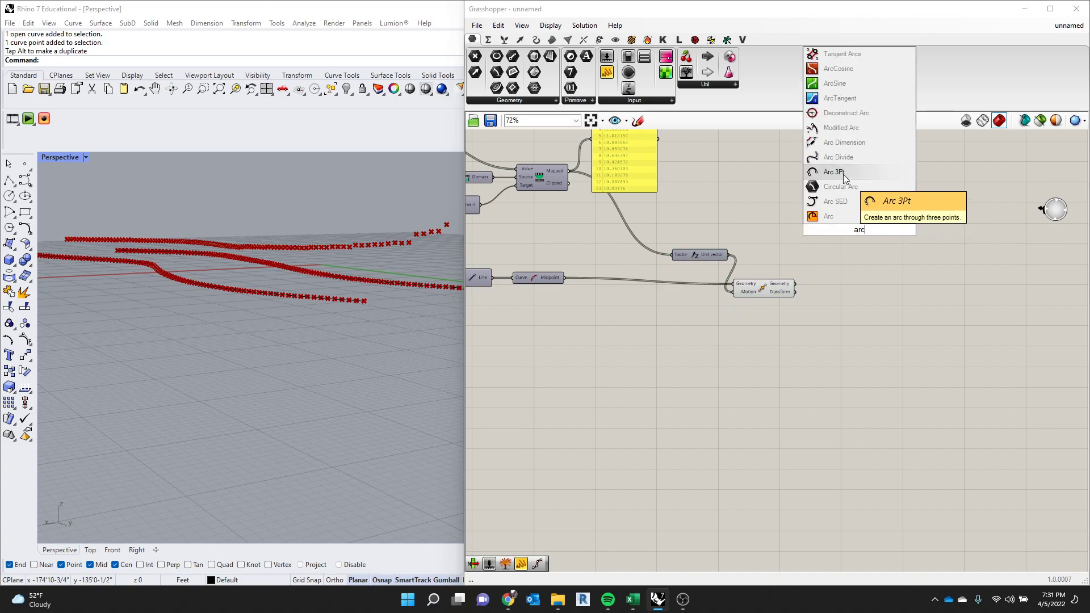
click(844, 175)
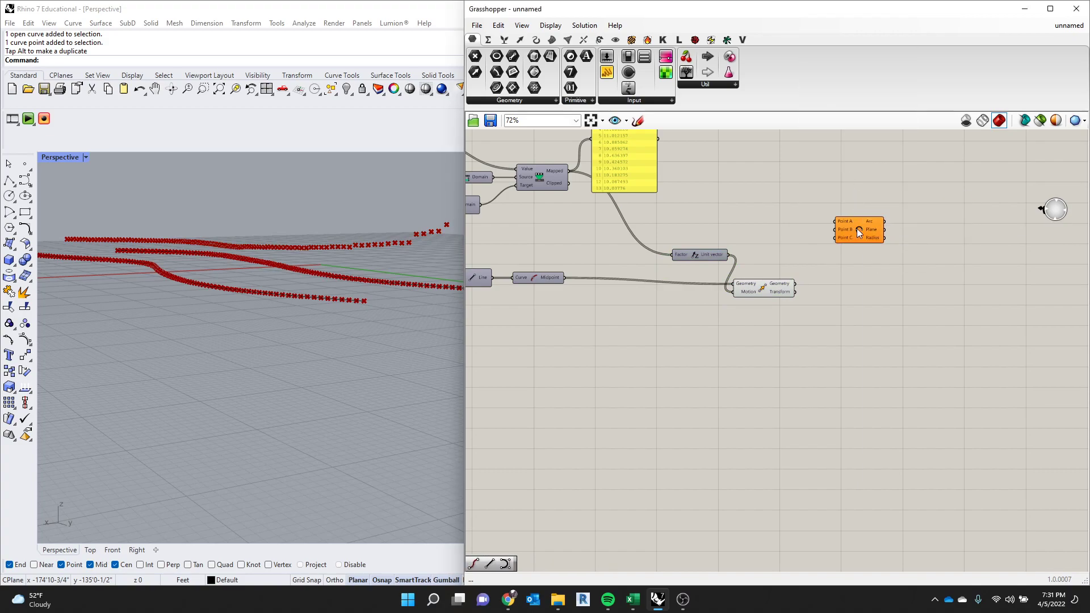
Add two Point parameters below the Line component that follows the exploded tree.
scroll(867, 255, down, 2)
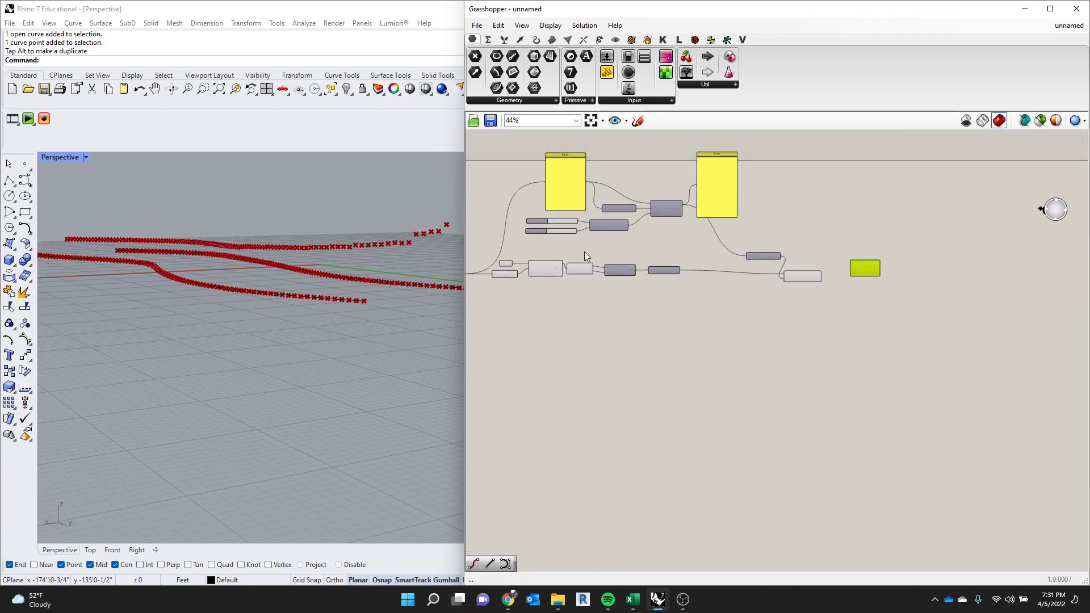
scroll(568, 250, up, 2)
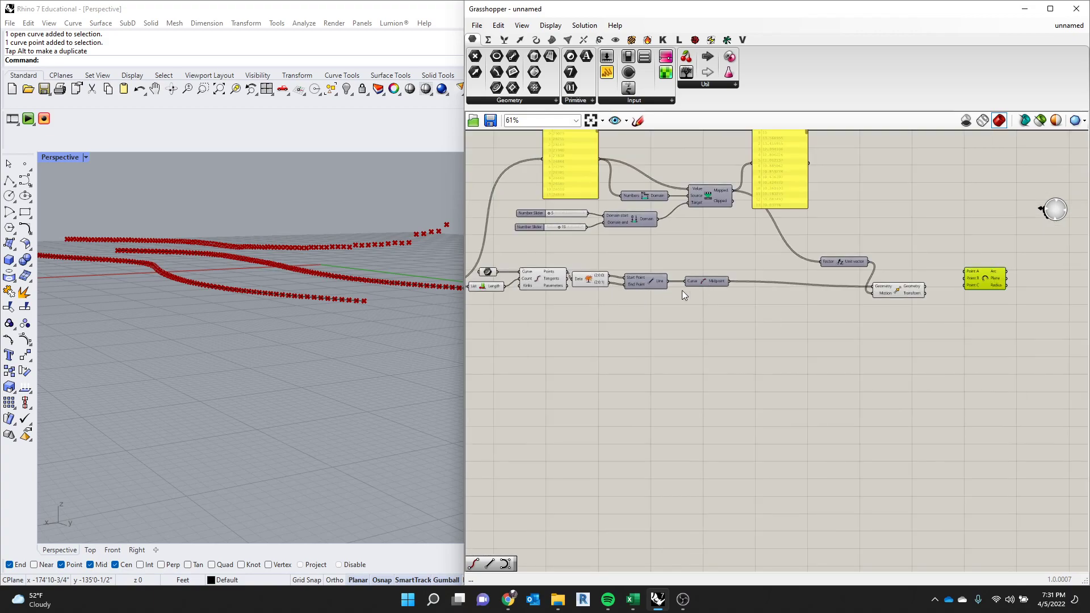
click(589, 282)
scroll(589, 283, up, 2)
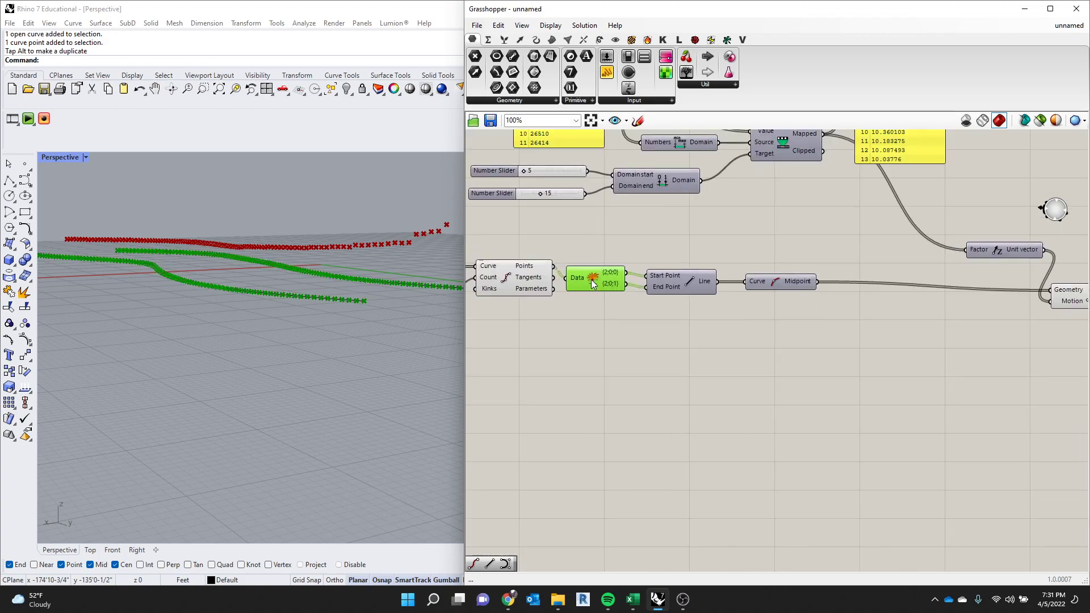
double_click(650, 346)
text(point)
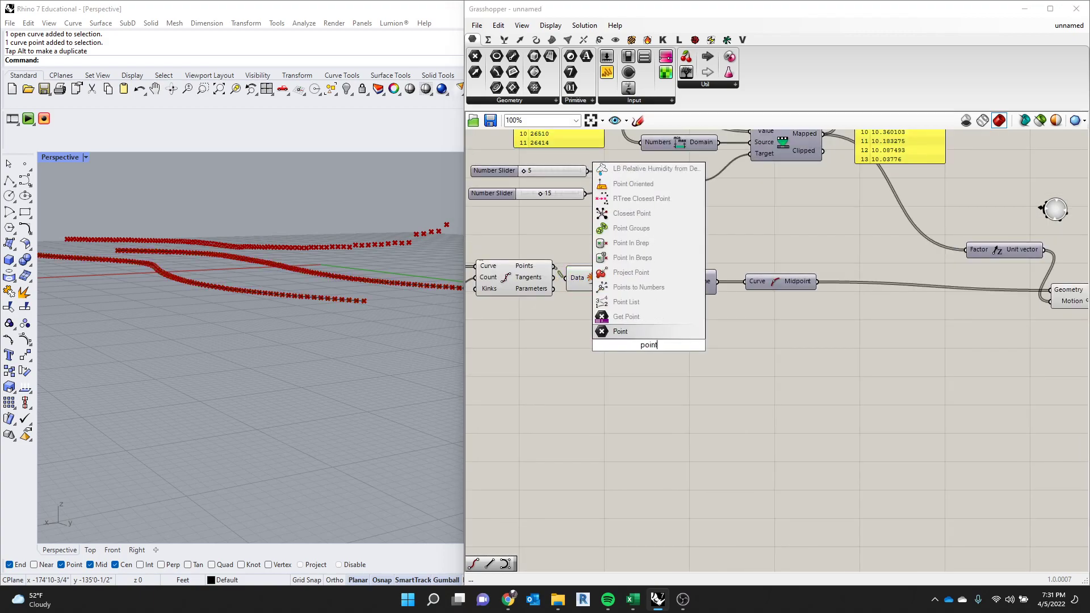
key(Return)
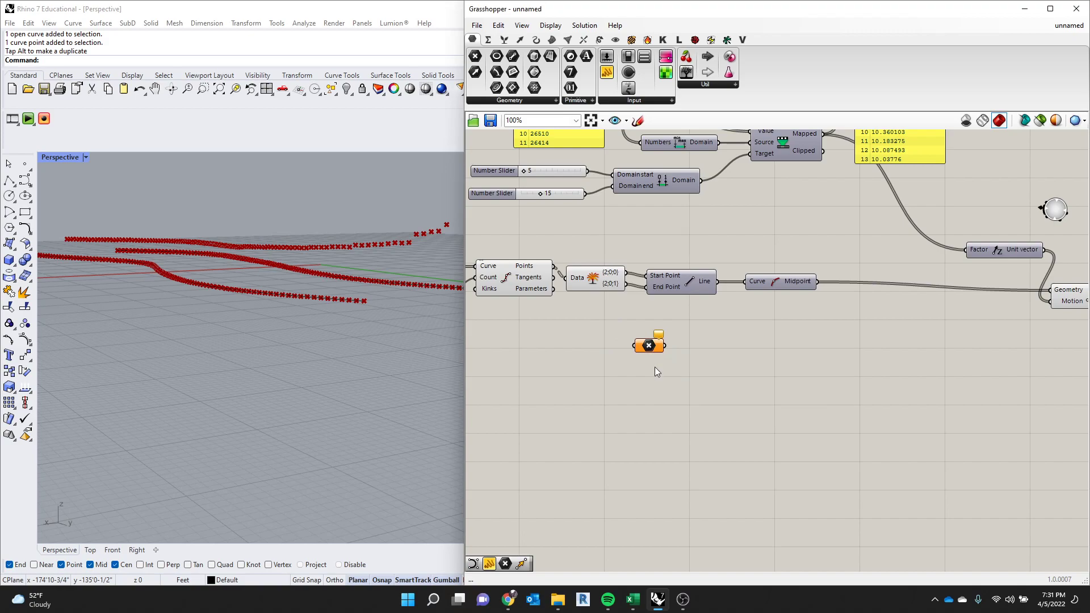
double_click(661, 368)
text(point)
key(Return)
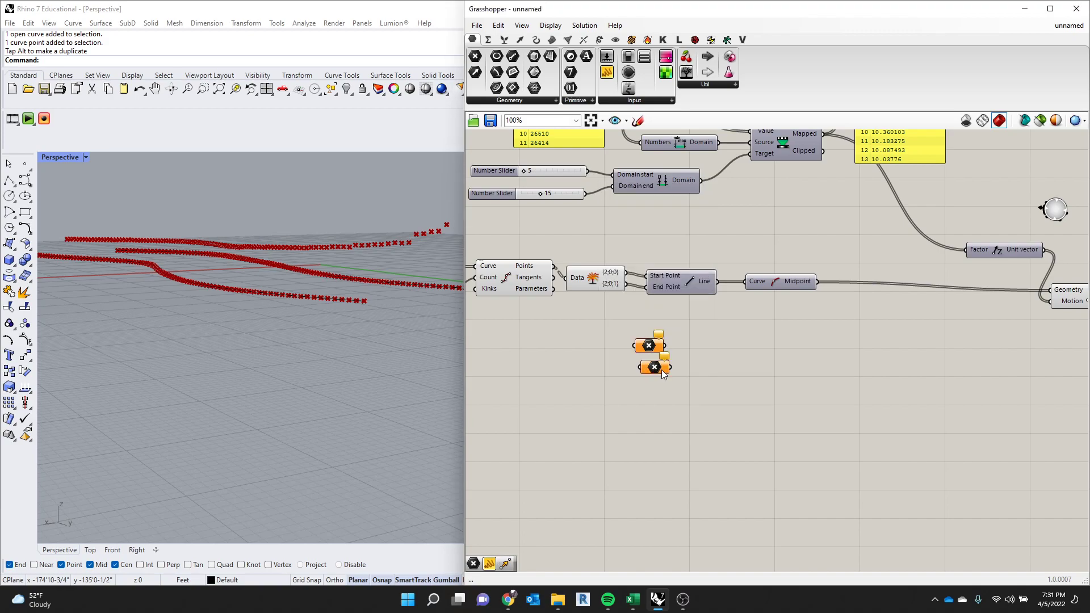
Connect the exploded tree's {2;0;0} branch to the first Point parameter and {2;0;1} to the second.
scroll(666, 293, up, 2)
click(591, 280)
drag(606, 270, 622, 365)
drag(641, 367, 674, 356)
drag(608, 325, 650, 396)
Move the two connected Point parameters near the Arc 3Pt component and reposition them together with the Move component.
scroll(726, 352, down, 2)
drag(726, 352, 931, 414)
scroll(642, 407, down, 2)
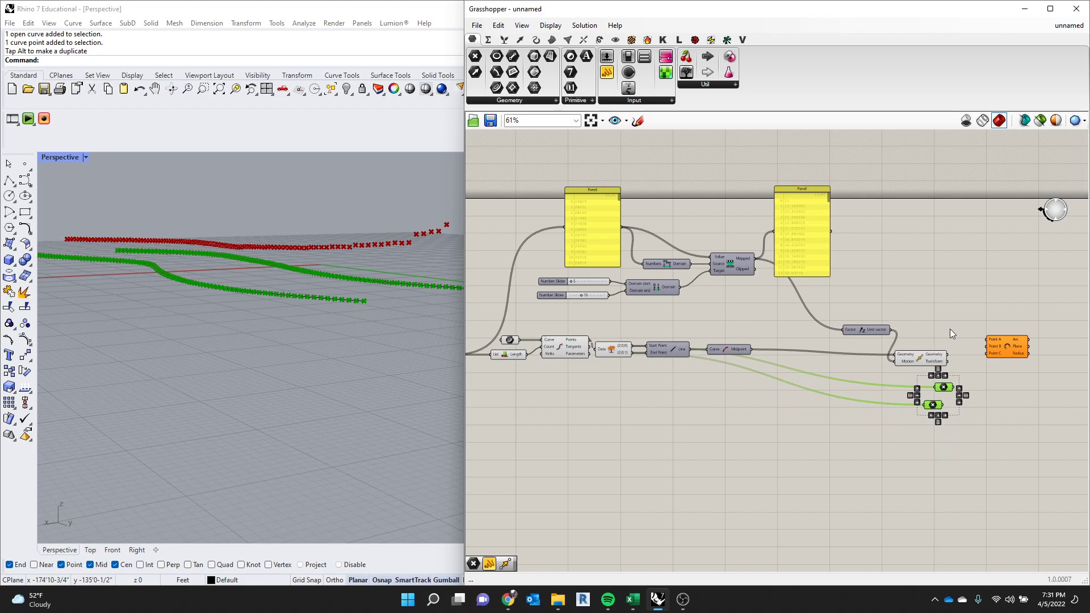
shift+click(919, 359)
mouse_move(917, 365)
mouse_down()
mouse_move(950, 344)
mouse_move(914, 345)
mouse_up()
Stack the inputs before Arc 3Pt with one Point parameter above the Move component and the other below it.
scroll(1016, 341, up, 3)
scroll(1018, 339, up, 1)
click(941, 342)
drag(923, 400, 918, 383)
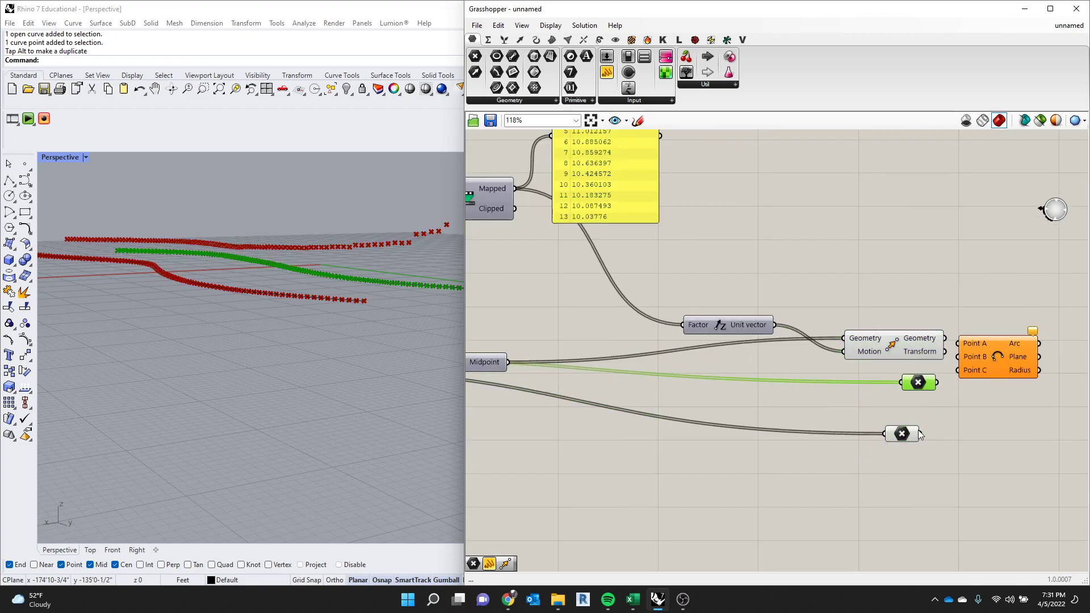
drag(920, 430, 927, 426)
click(925, 386)
scroll(356, 286, down, 2)
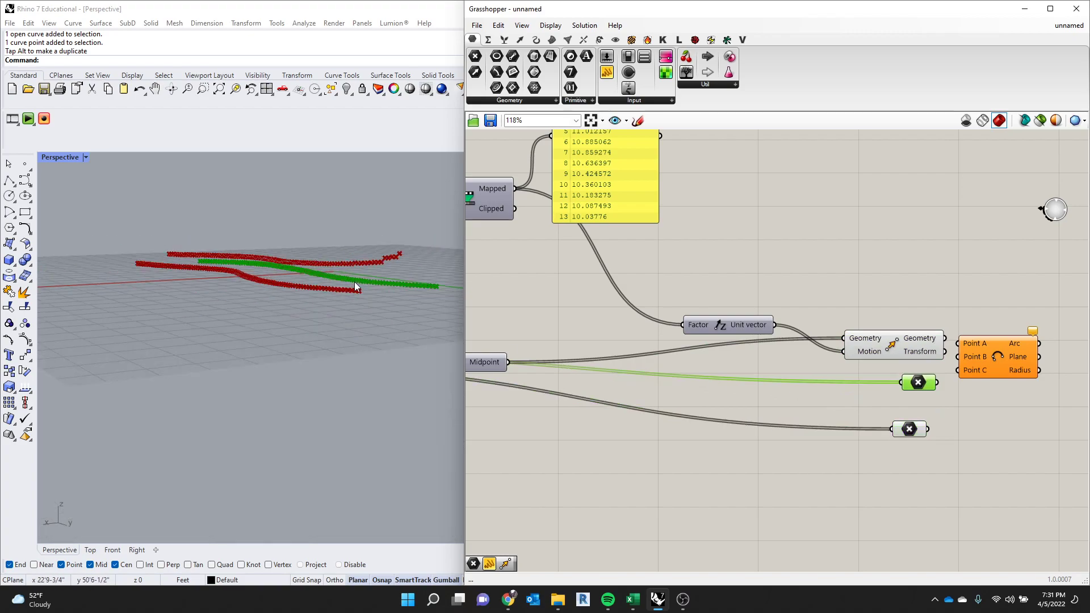
scroll(354, 281, up, 1)
drag(918, 382, 917, 357)
drag(918, 429, 918, 424)
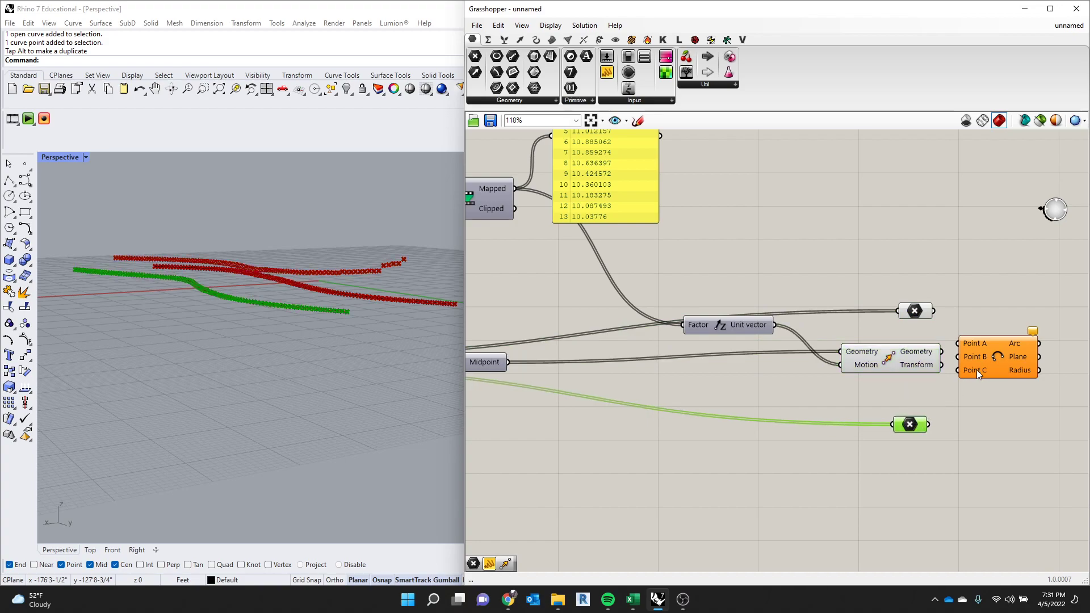
Connect the upper Point parameter to Arc 3Pt's Point A, Move's Geometry output to Point B, and the lower Point parameter to Point C.
drag(975, 370, 993, 367)
drag(933, 311, 976, 354)
drag(932, 426, 976, 367)
right_drag(379, 250, 362, 272)
right_drag(261, 289, 145, 284)
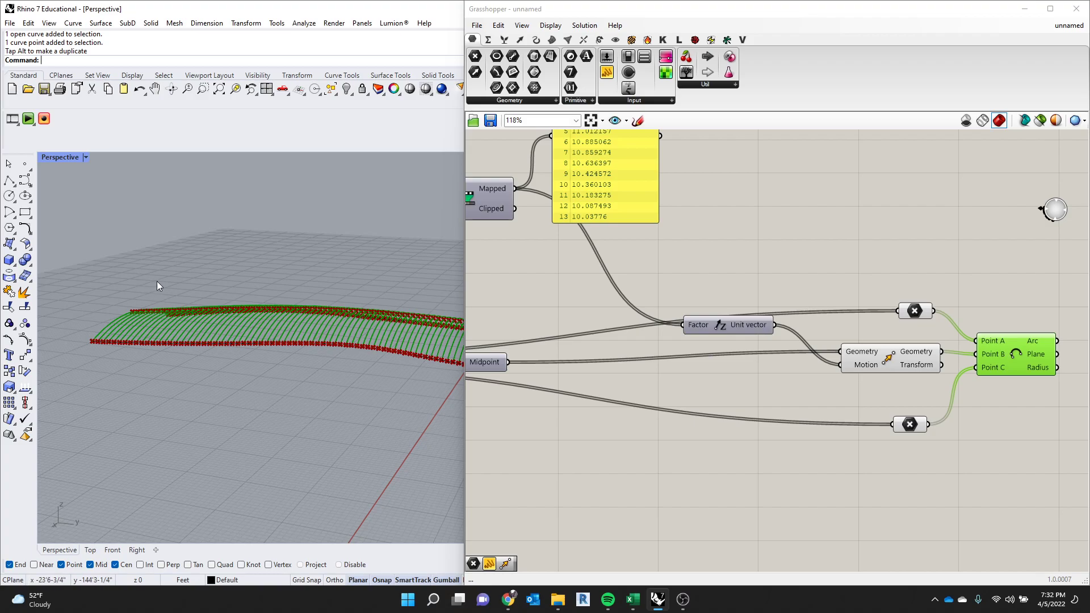
drag(1006, 357, 1011, 361)
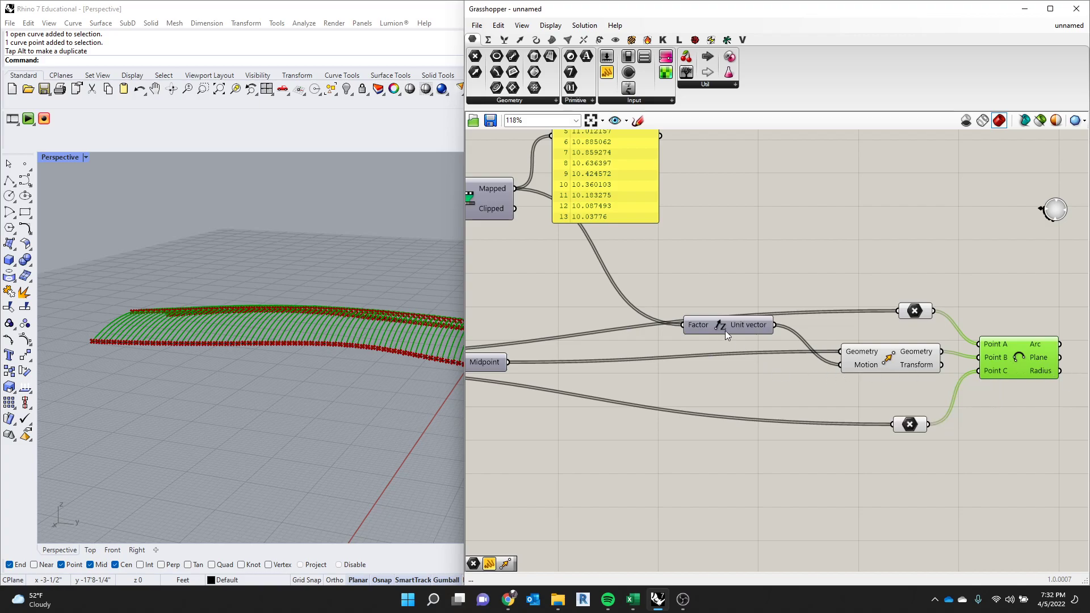
Tidy the definition by repositioning the Unit Z, Move and exploded tree components along their wires.
drag(726, 332, 676, 331)
drag(898, 358, 879, 364)
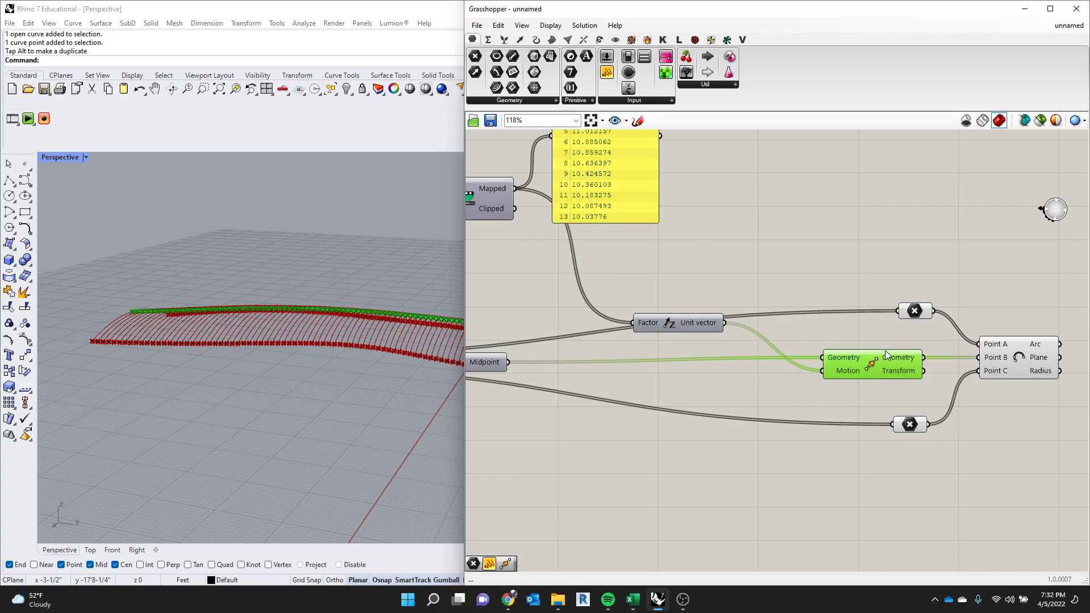
scroll(178, 363, up, 5)
right_drag(179, 363, 205, 317)
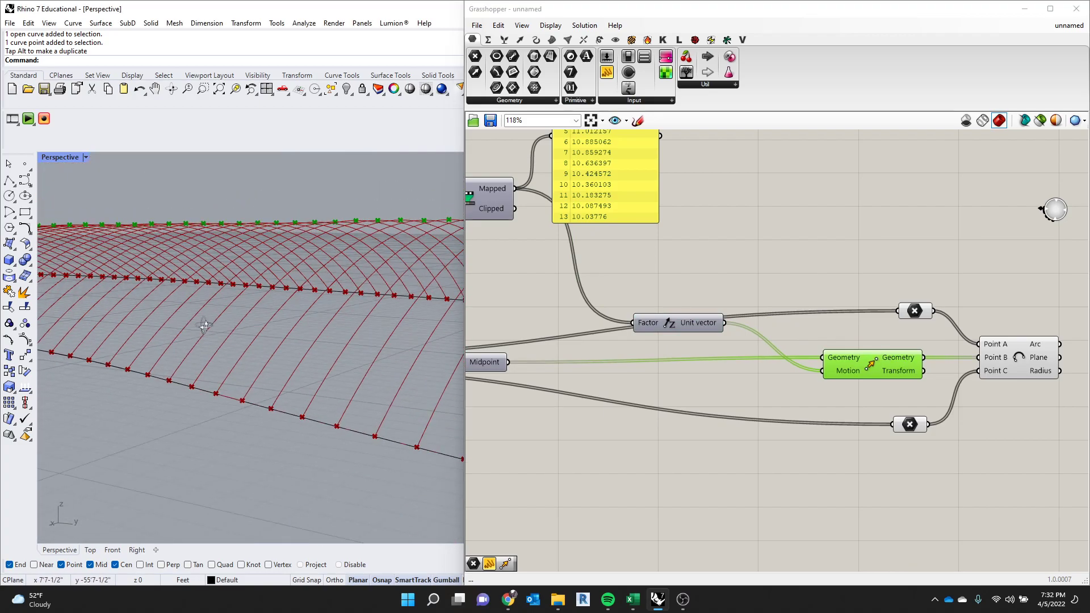
scroll(836, 346, down, 6)
scroll(573, 352, up, 6)
click(642, 351)
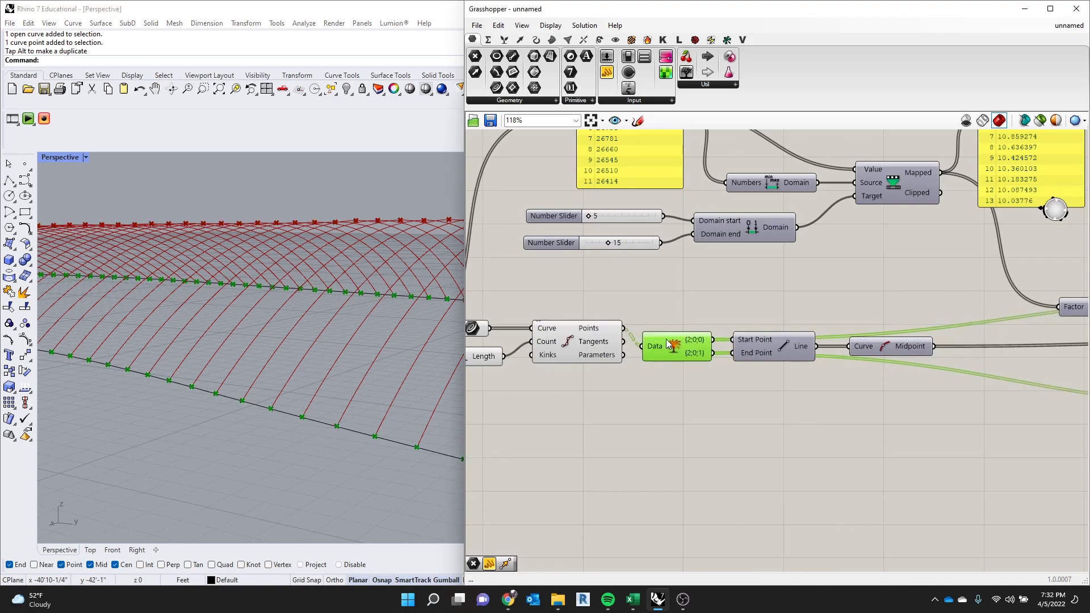
drag(666, 352, 672, 341)
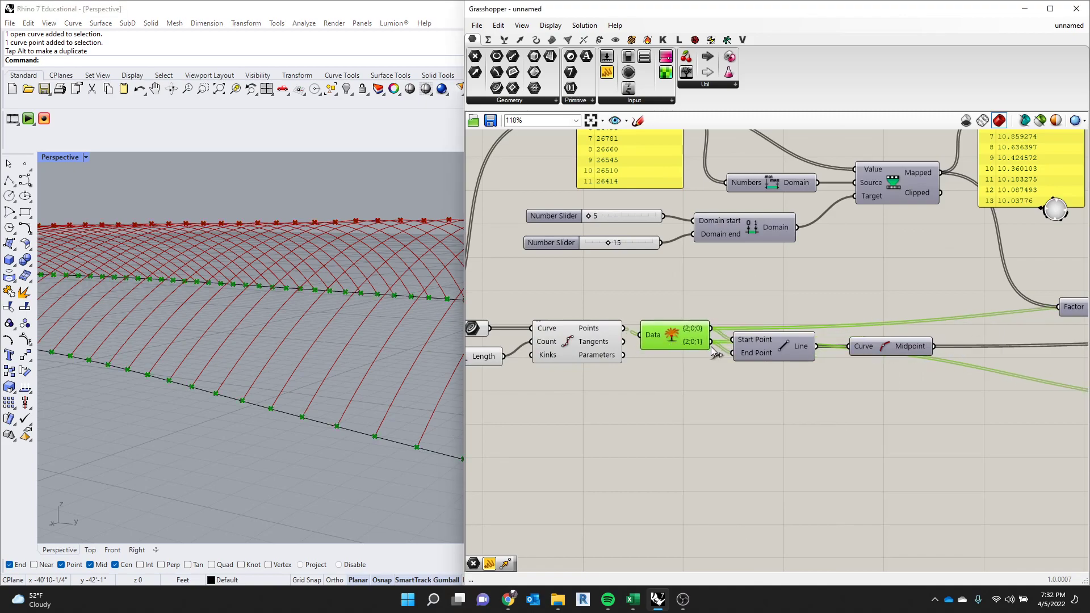
Move the upper Point parameter beside the exploded tree and view the data in branch {2;0;0}.
scroll(691, 346, down, 2)
right_drag(1075, 327, 953, 326)
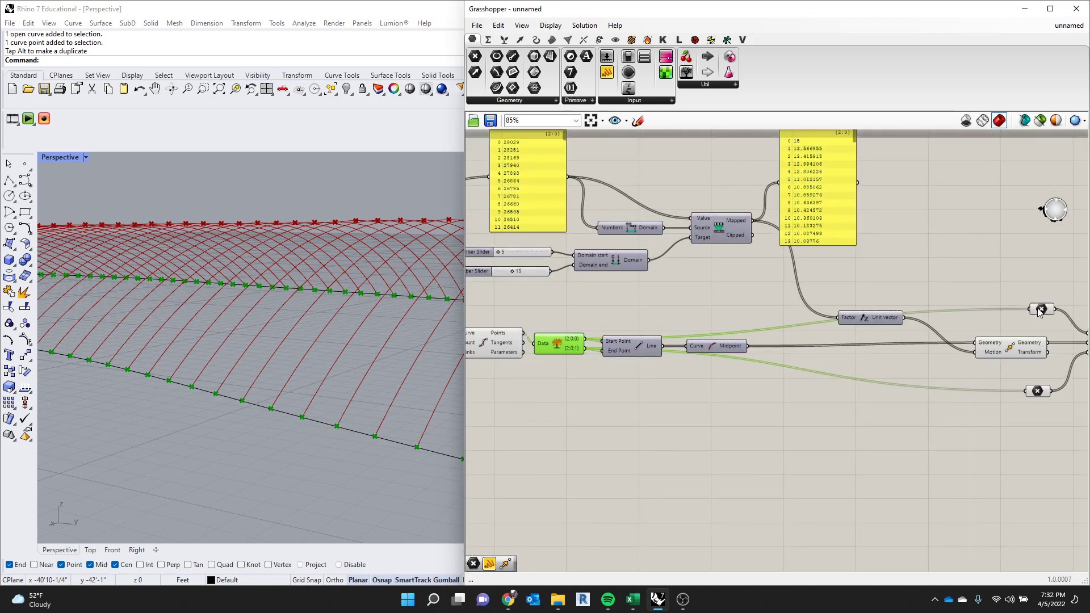
drag(1031, 312, 627, 308)
scroll(627, 308, up, 2)
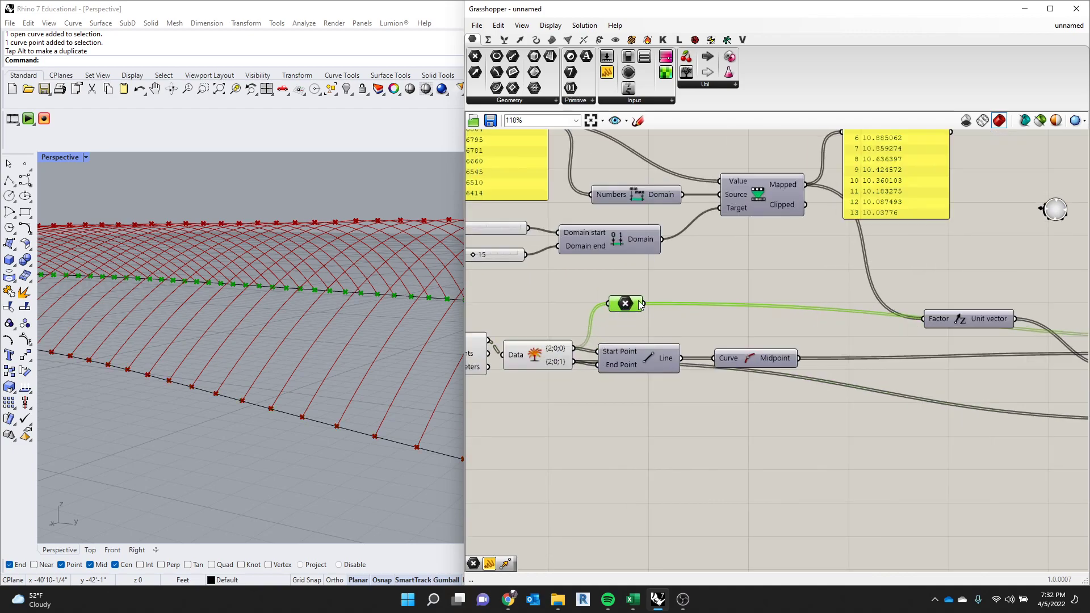
drag(626, 301, 630, 303)
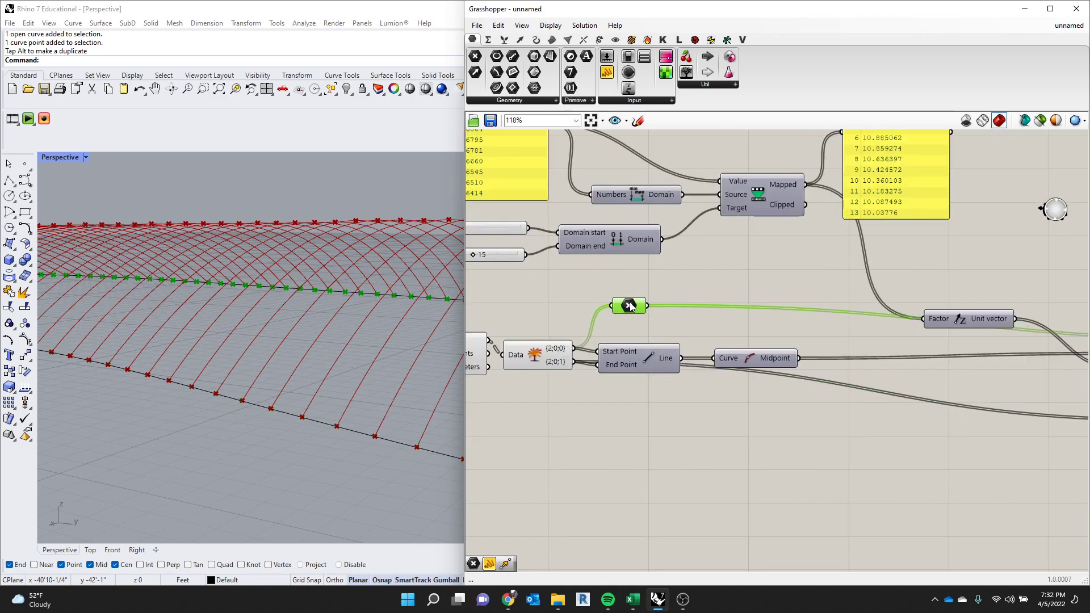
mouse_move(559, 345)
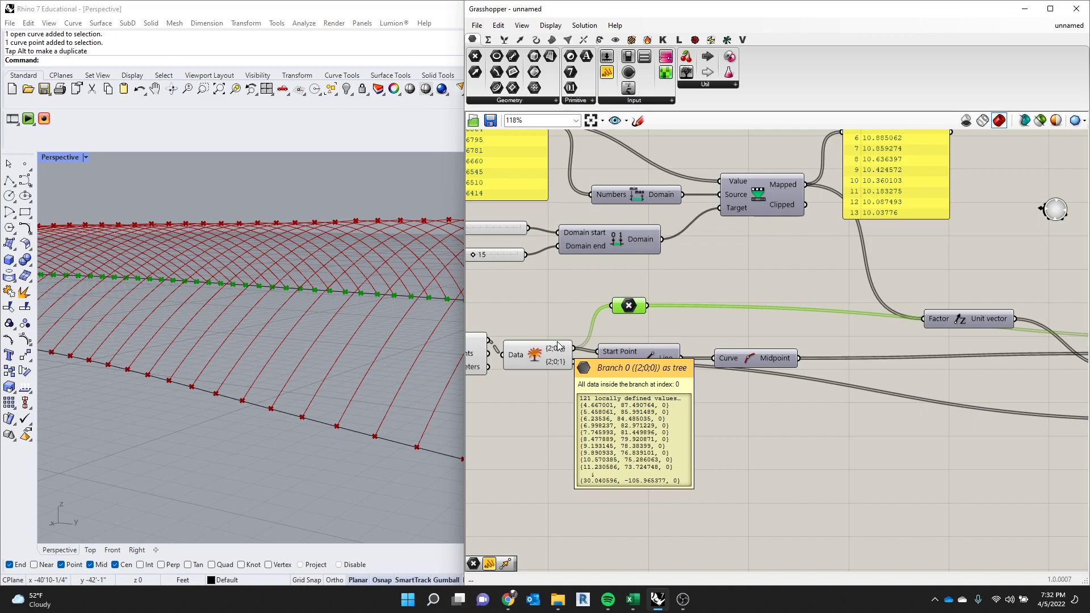
Return the upper Point parameter to its place above Move, and align Move and the lower Point parameter before Arc 3Pt.
scroll(559, 341, down, 5)
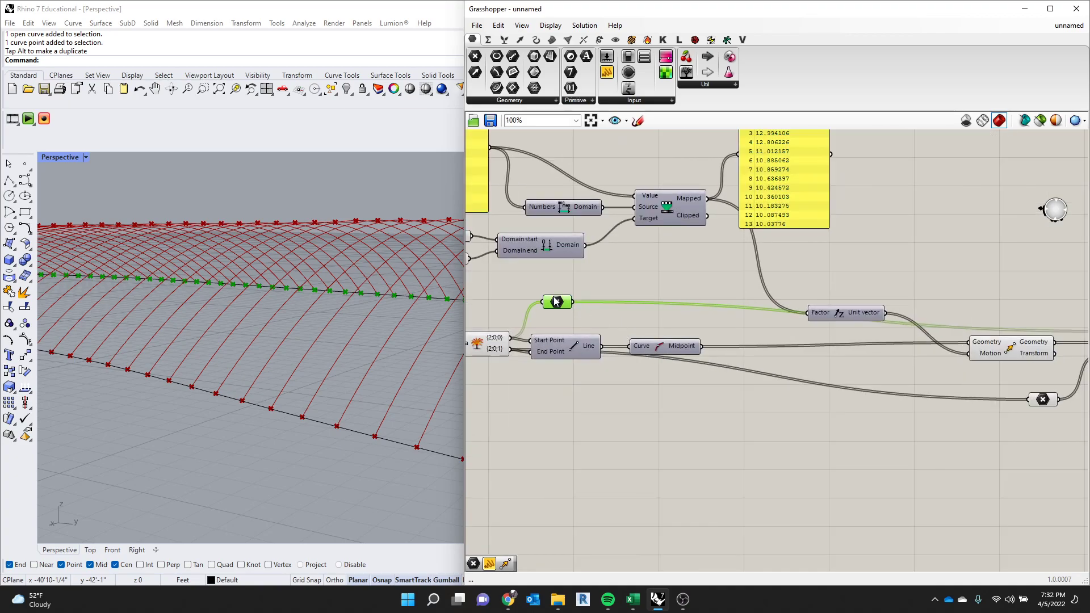
drag(554, 305, 811, 307)
scroll(811, 307, up, 4)
middle_click(810, 307)
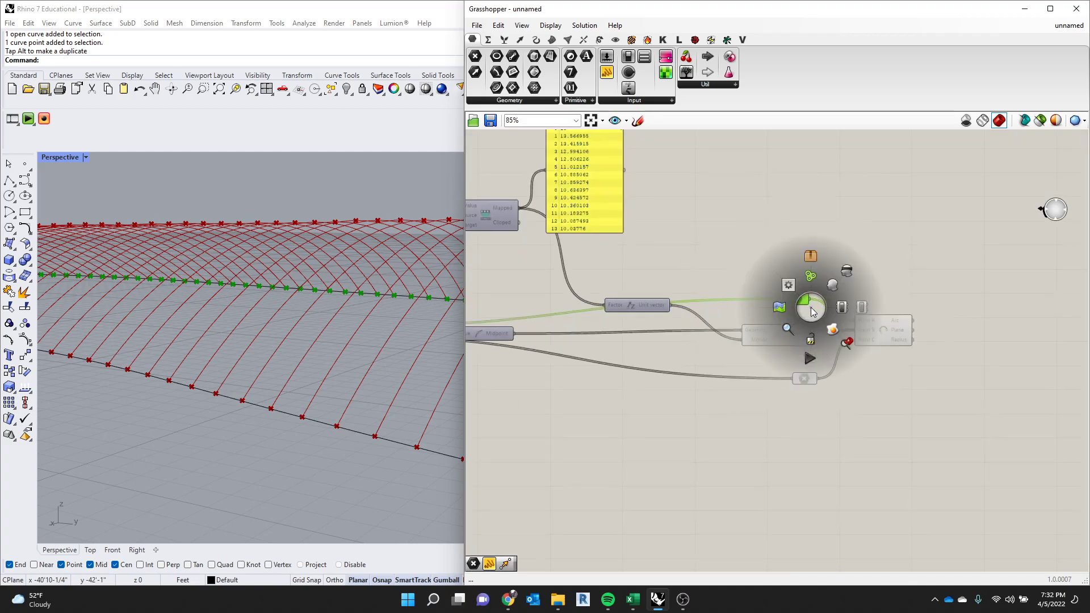
scroll(829, 274, up, 3)
right_drag(271, 303, 297, 369)
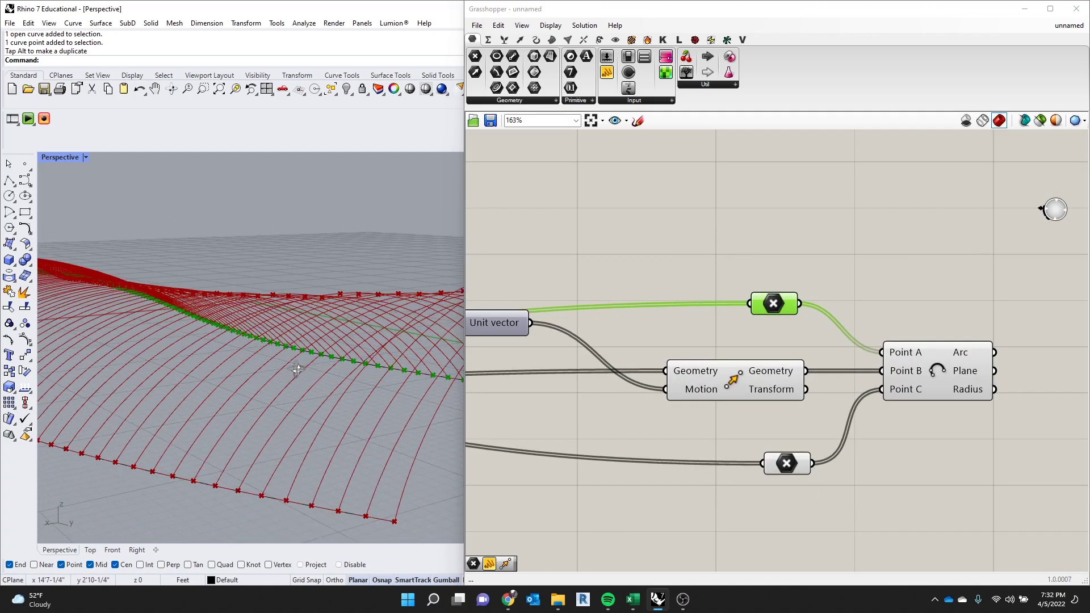
drag(726, 383, 733, 382)
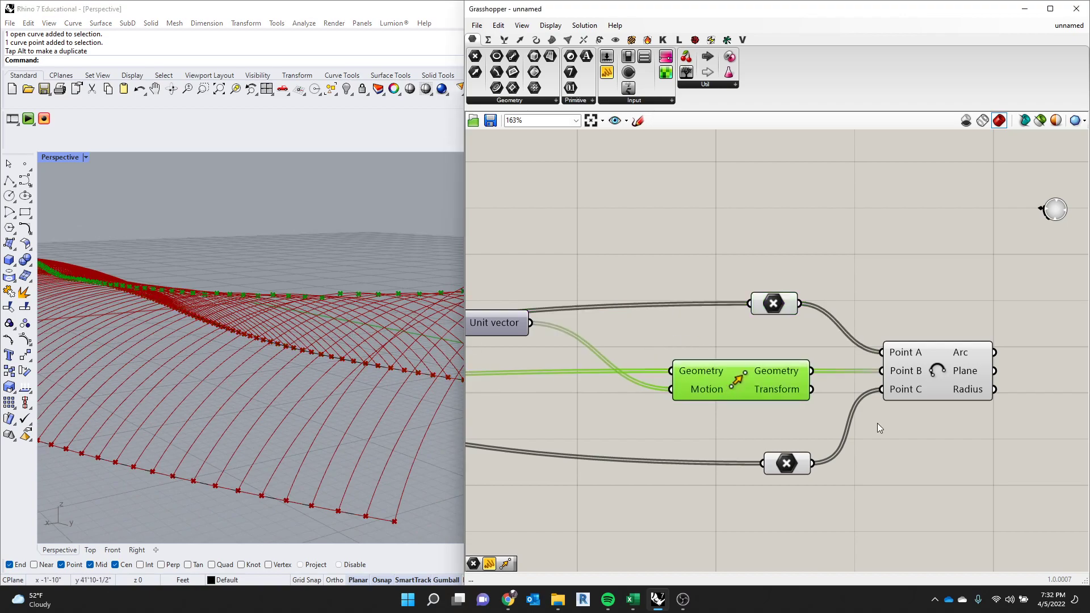
drag(804, 457, 799, 438)
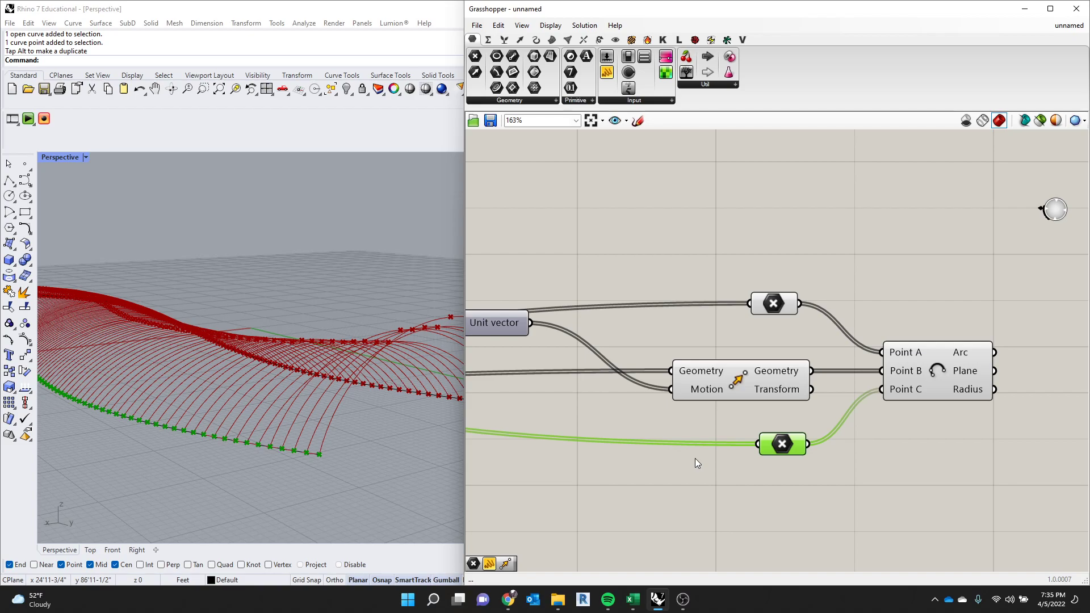
Add a Loft component and connect Arc 3Pt's Arc output to its Curves input.
mouse_move(306, 339)
right_down()
mouse_move(267, 317)
mouse_move(318, 337)
right_up()
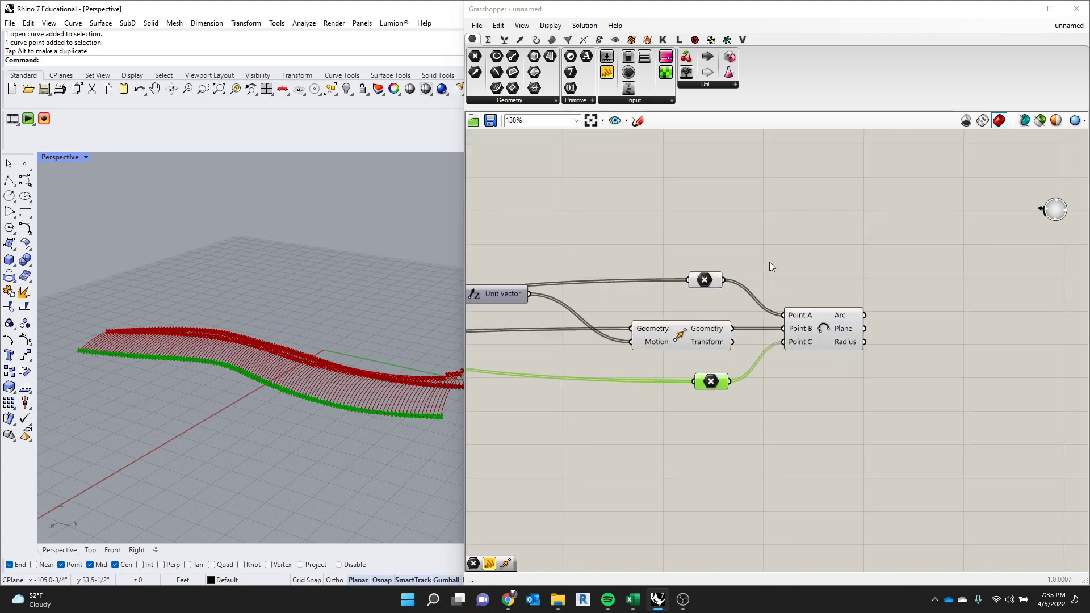
double_click(825, 247)
text(loft)
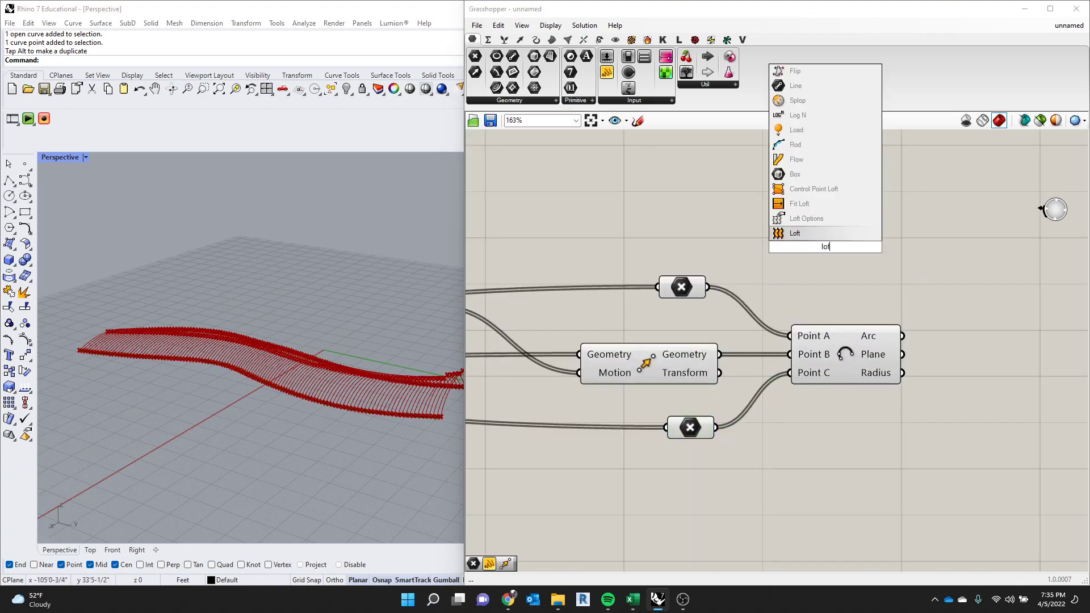
key(Return)
drag(870, 254, 931, 313)
right_drag(359, 319, 326, 376)
Bake the Loft component's surface into the Rhino model.
right_click(944, 328)
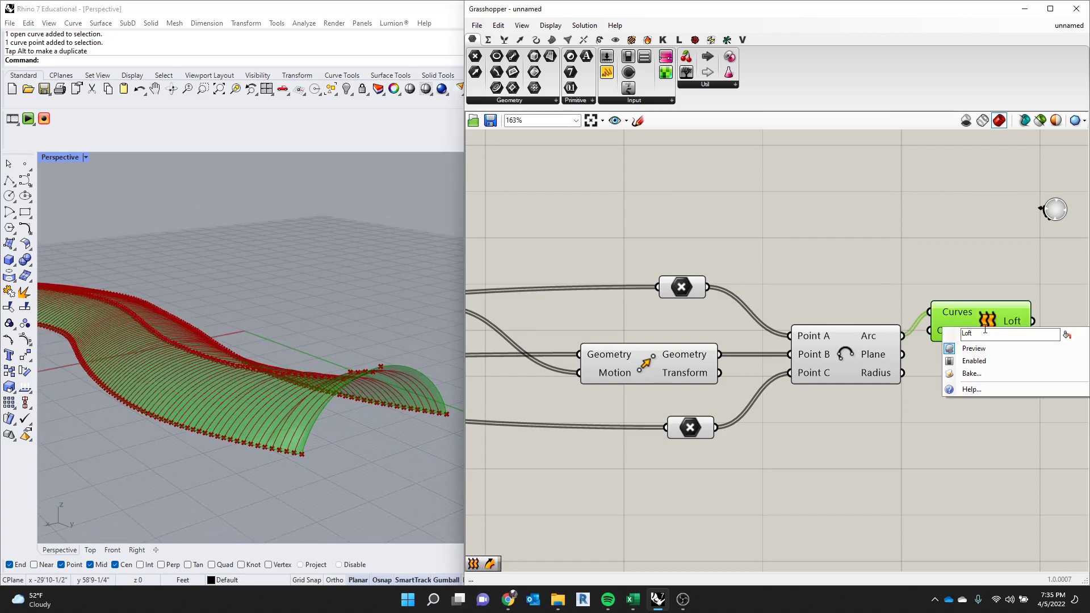
click(983, 374)
click(972, 321)
click(979, 484)
Select the baked surface in the Perspective viewport and move it clear of the Grasshopper preview.
click(291, 387)
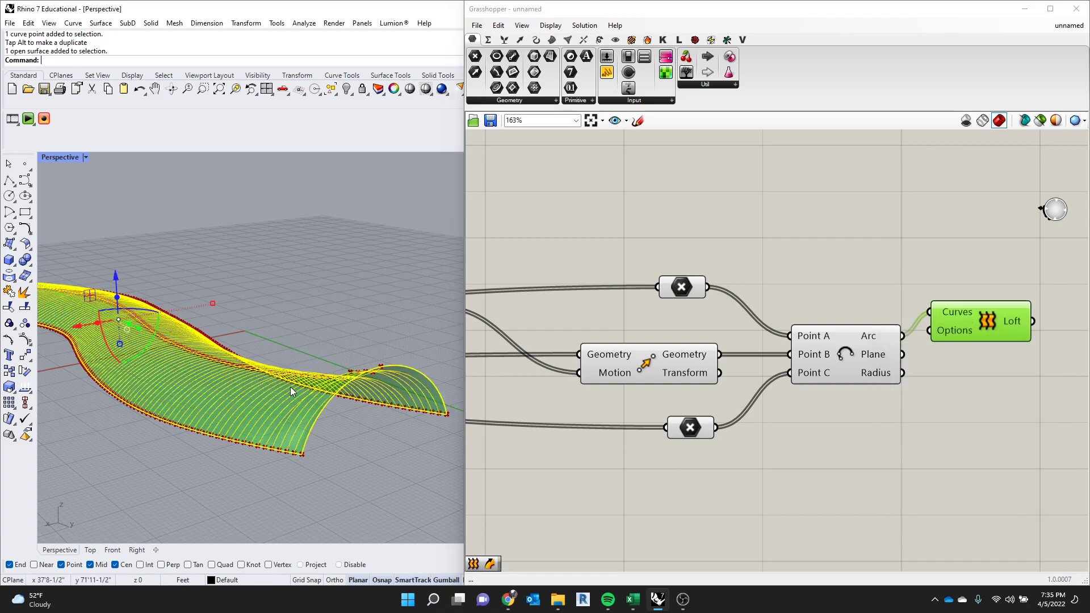
scroll(237, 368, down, 3)
drag(237, 368, 91, 408)
click(213, 296)
scroll(162, 349, down, 4)
scroll(156, 357, up, 5)
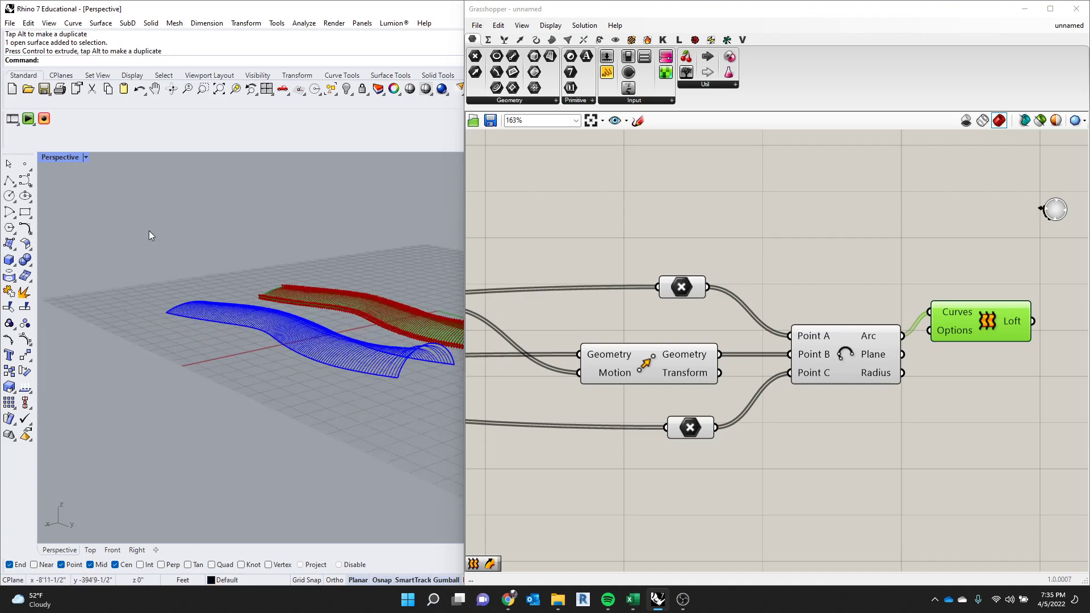
Set the Perspective viewport's display mode to Shaded.
click(86, 157)
click(122, 205)
scroll(238, 401, up, 5)
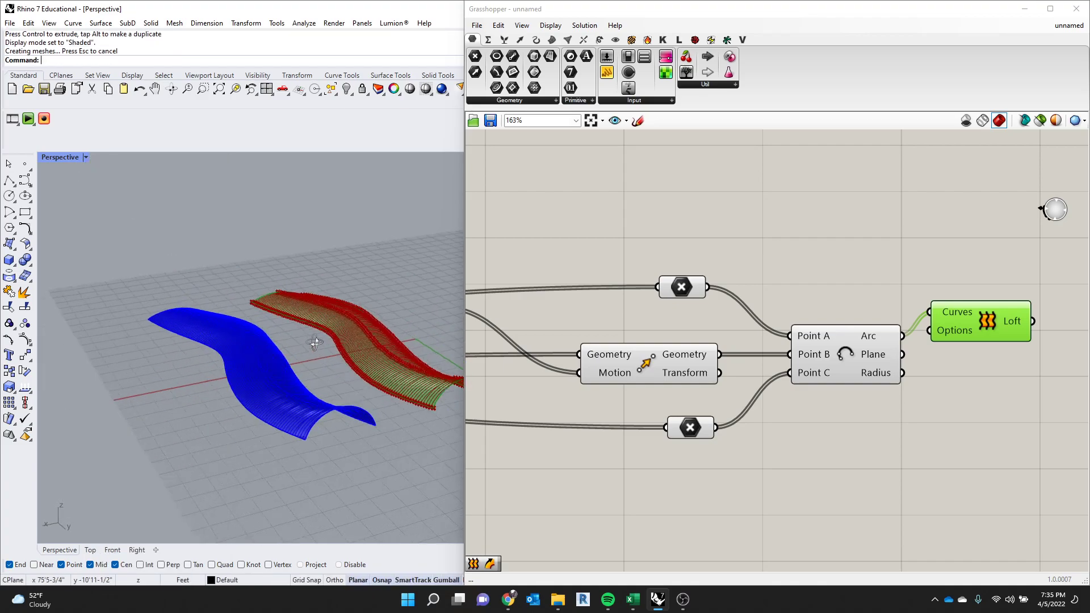
scroll(238, 401, down, 3)
right_drag(267, 407, 353, 430)
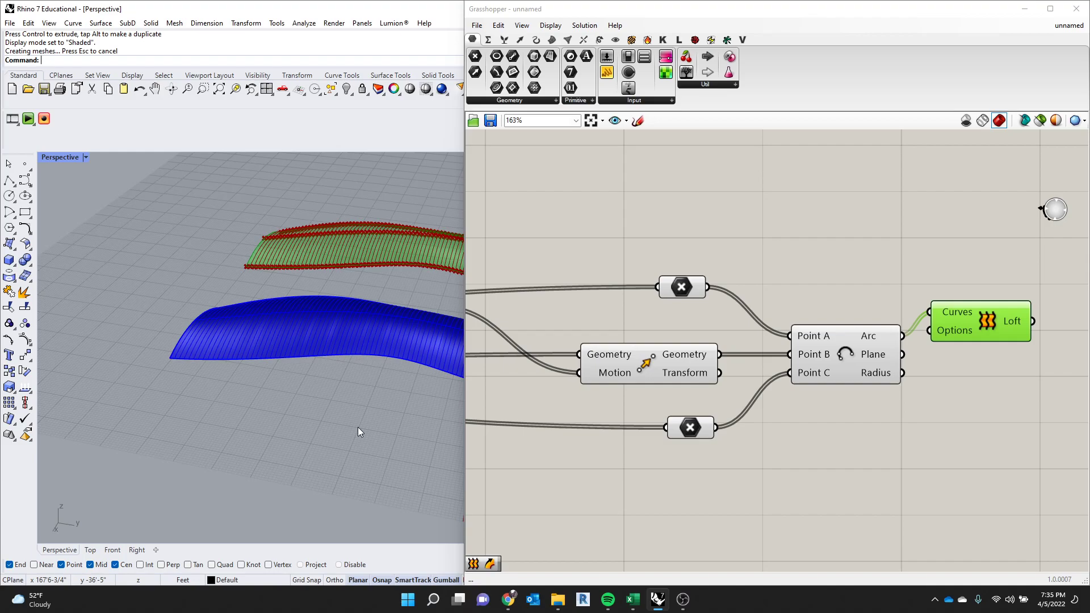
Delete the baked loft surface from the Rhino model.
right_drag(323, 410, 354, 373)
click(149, 420)
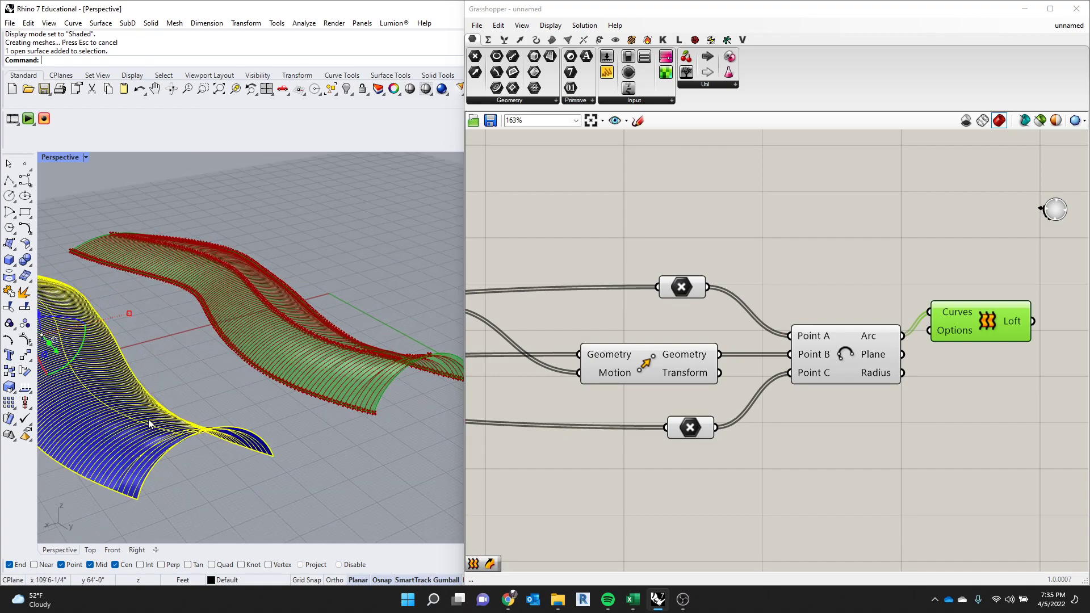
key(Delete)
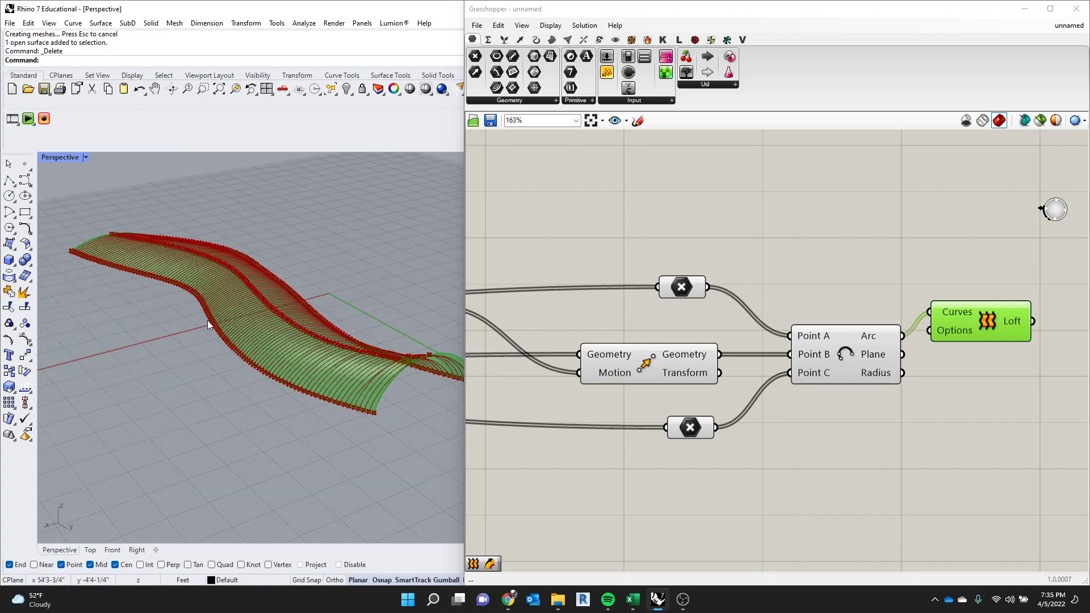
Widen the Rhino window by shifting its boundary with the Grasshopper window.
right_drag(278, 298, 326, 237)
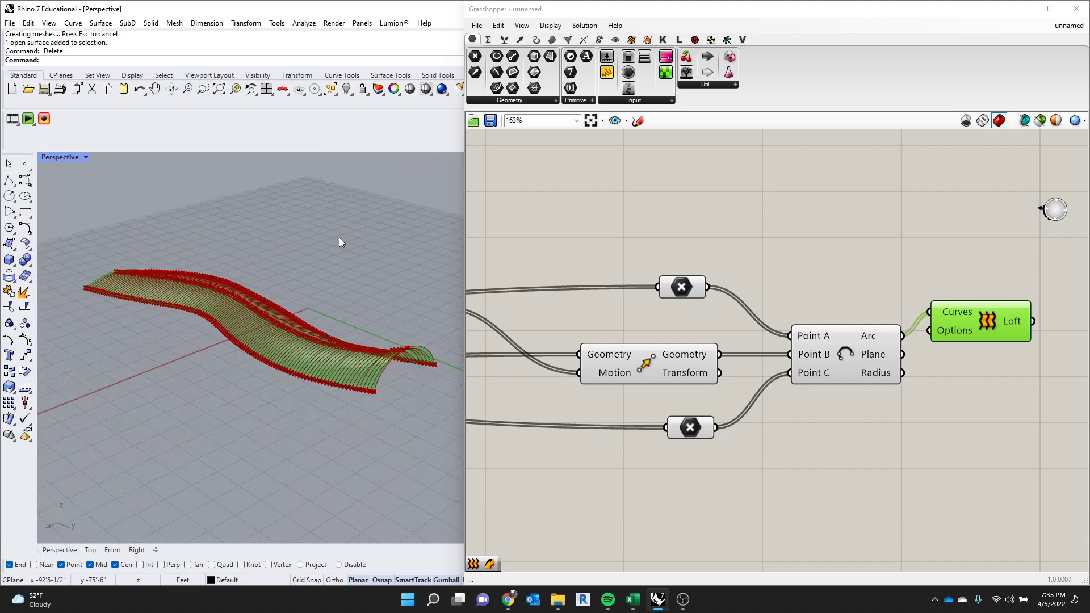
drag(461, 236, 498, 236)
scroll(267, 282, up, 5)
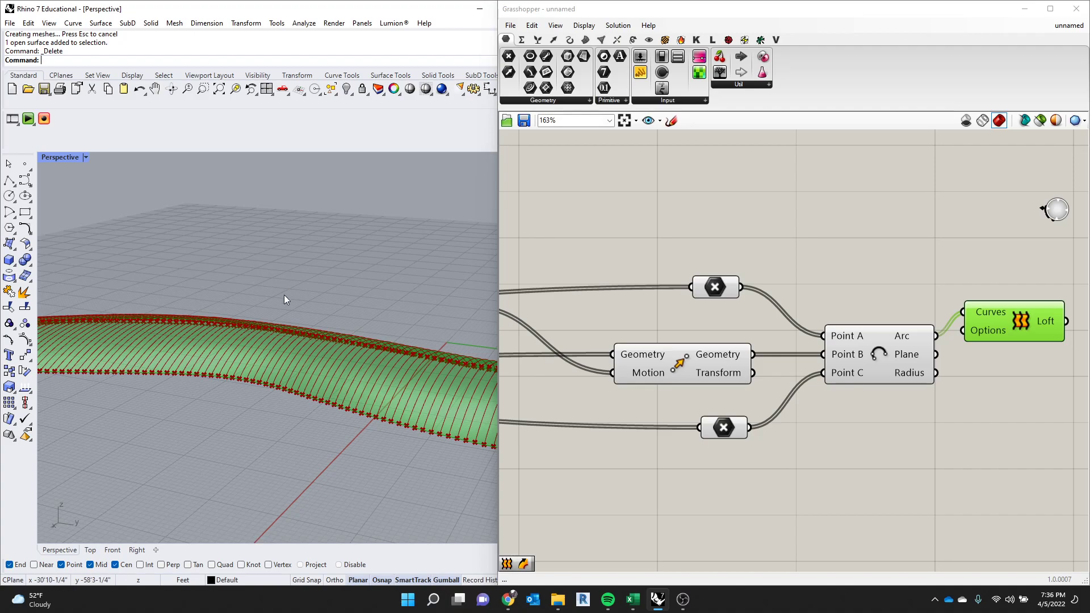
Switch to Excel, sort the Mountains table by Long Decimal from smallest to largest, and save the workbook.
click(633, 600)
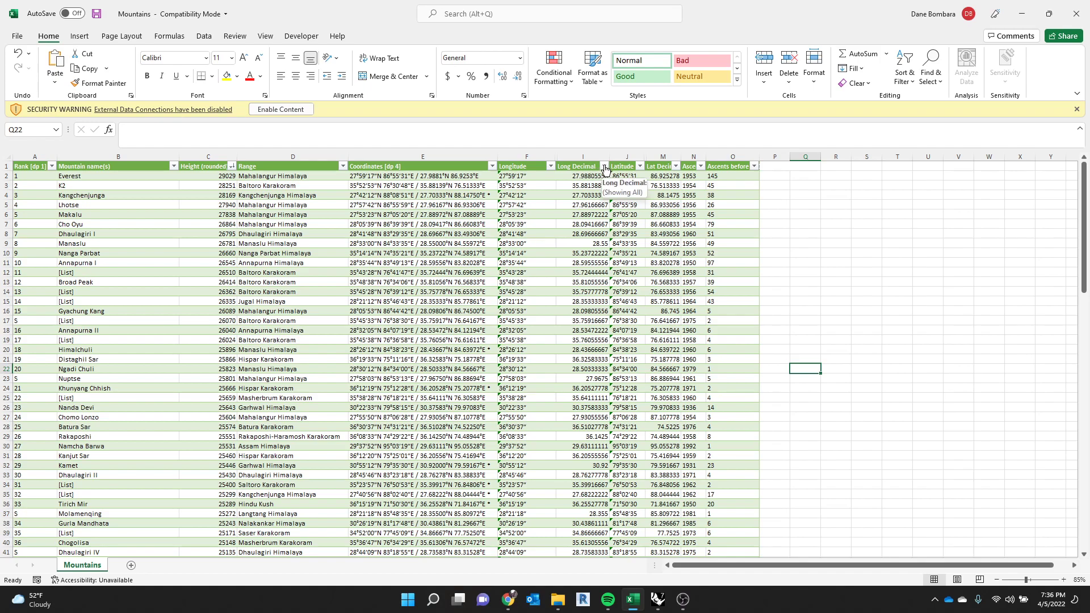
click(604, 166)
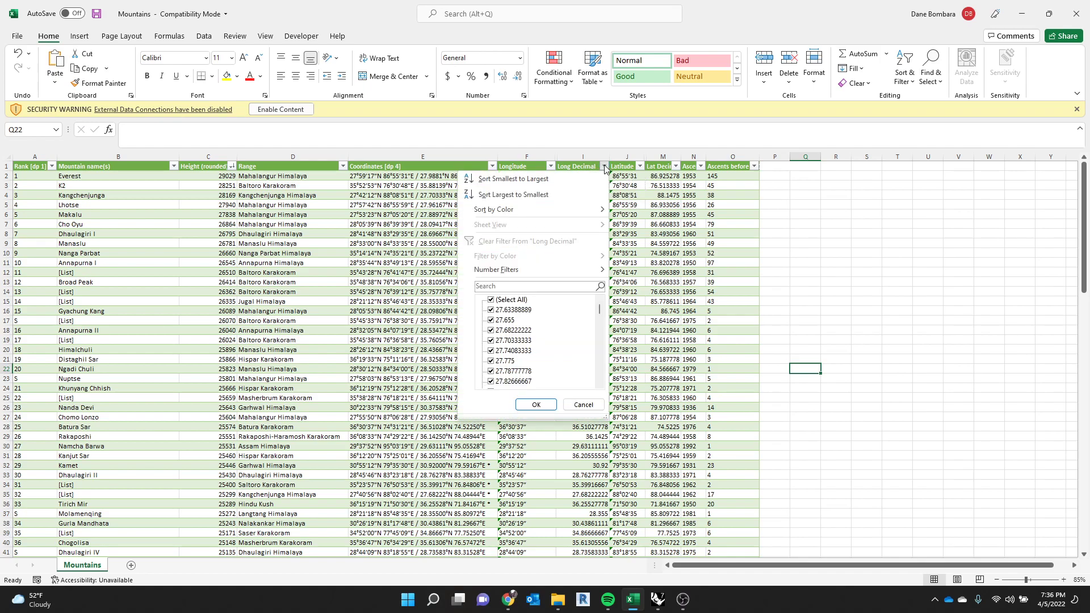
click(552, 177)
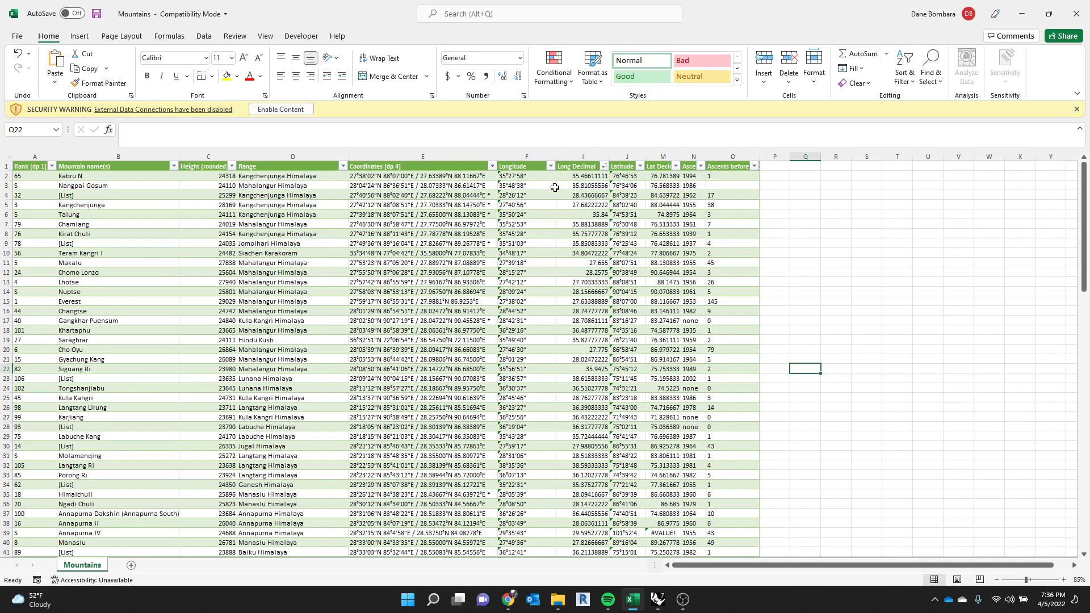
click(836, 238)
key(ctrl+s)
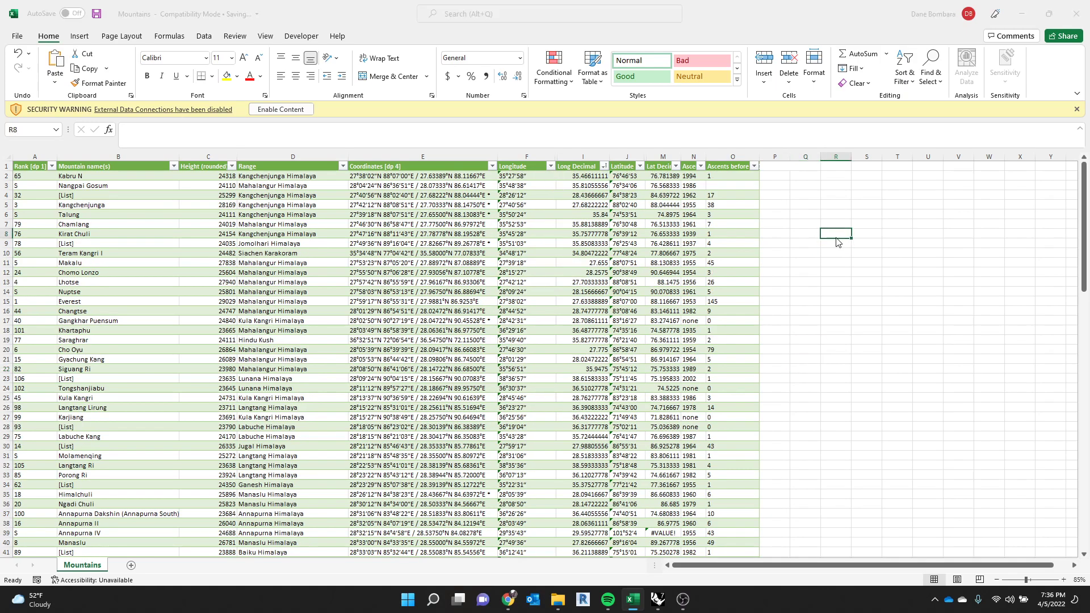
click(576, 373)
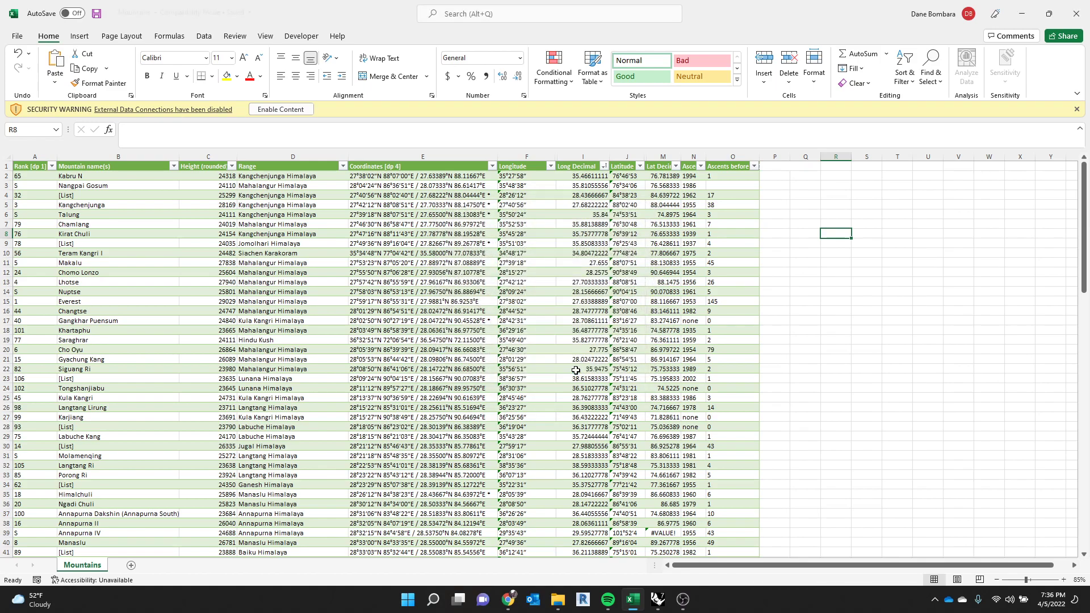
Switch back to Grasshopper and reload the workbook by setting the Read Excel Data toggle to False and back to True.
click(659, 601)
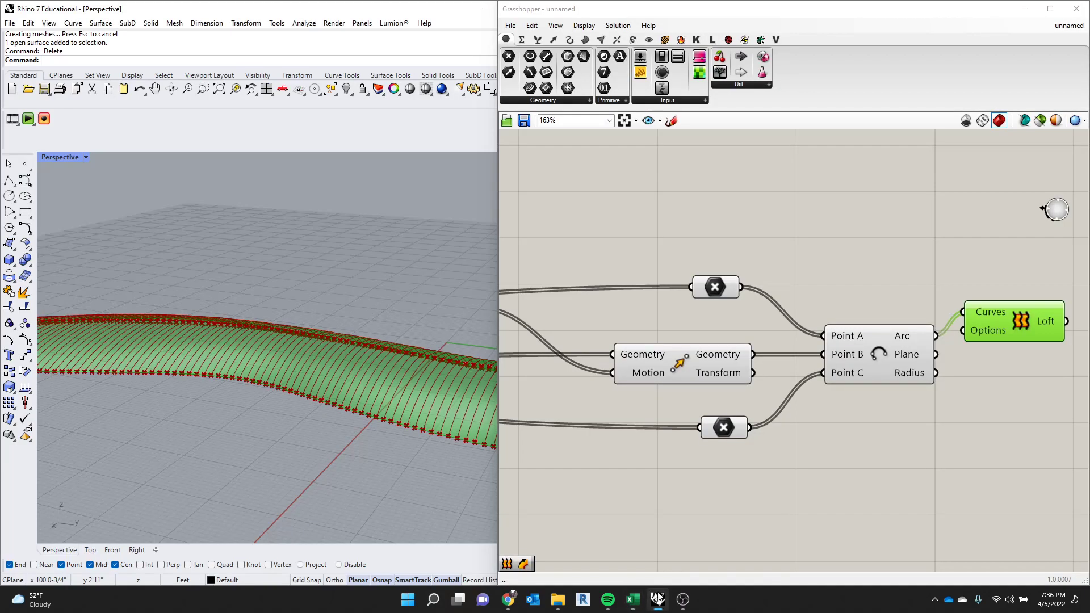
scroll(791, 435, down, 5)
scroll(612, 421, up, 10)
scroll(373, 352, down, 3)
scroll(537, 347, up, 2)
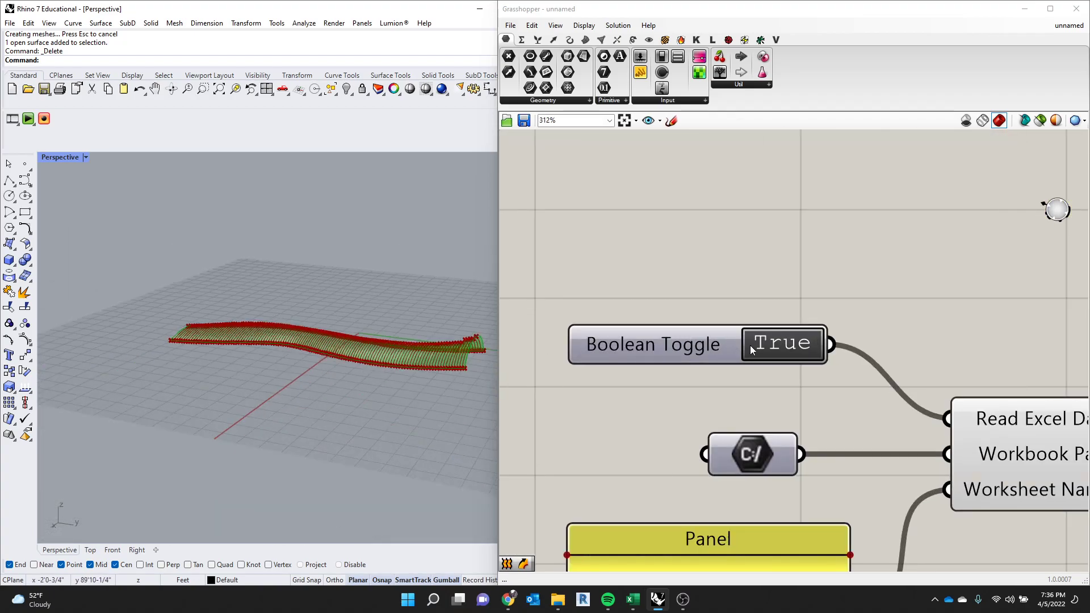
double_click(662, 343)
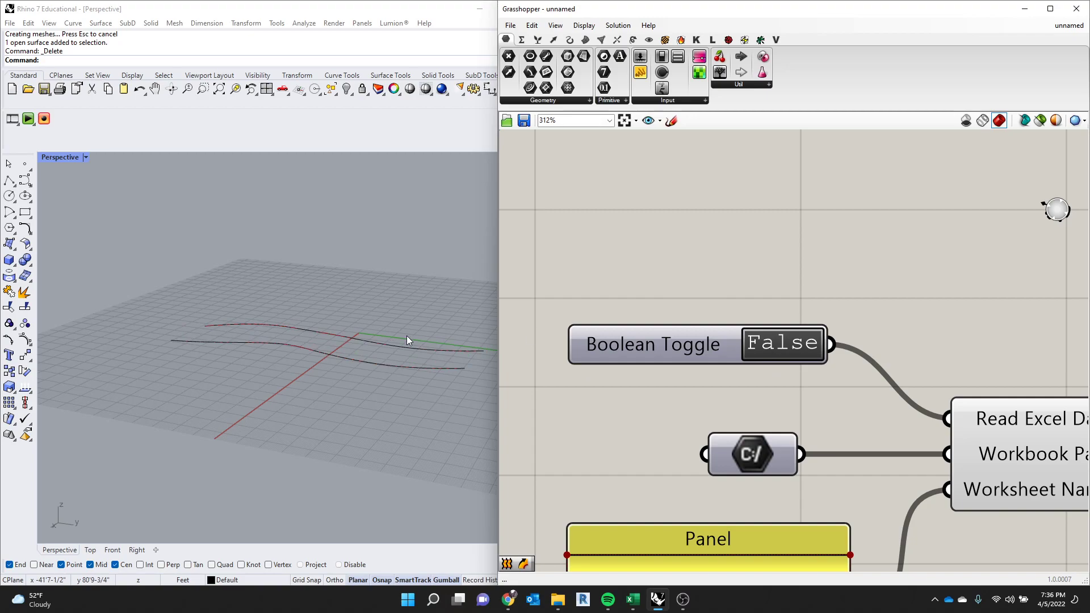
scroll(370, 348, up, 5)
mouse_move(368, 348)
right_down()
mouse_move(382, 351)
mouse_move(369, 351)
right_up()
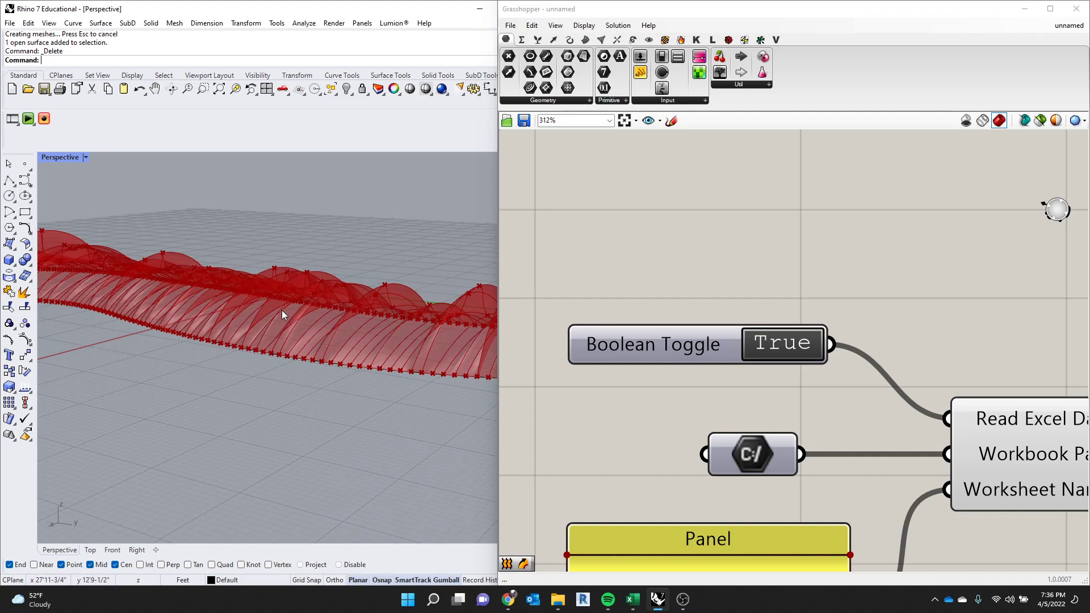
scroll(251, 289, down, 5)
scroll(710, 288, down, 4)
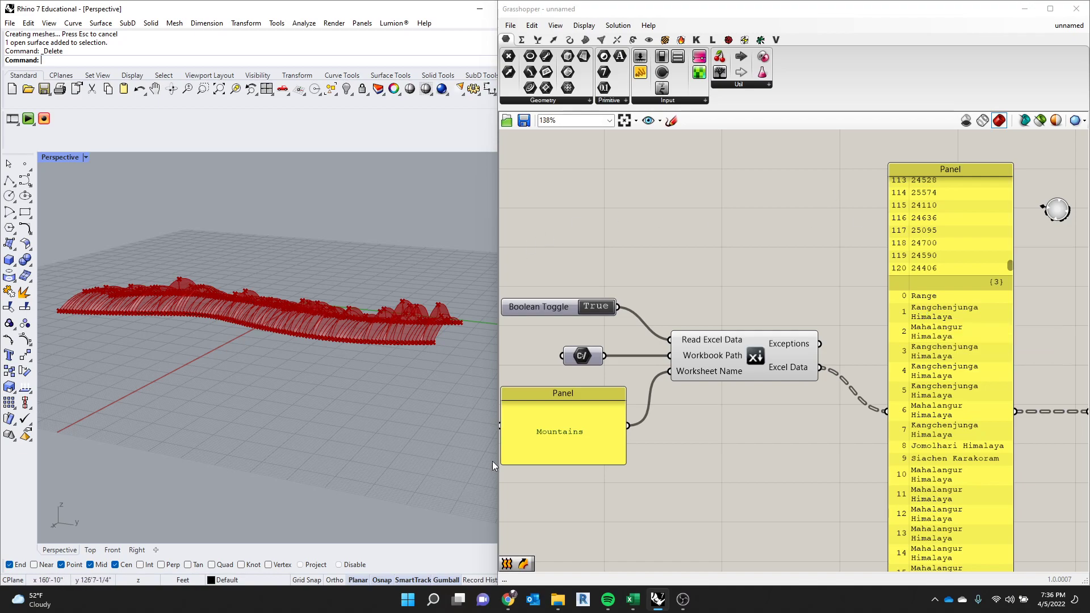
Switch to Excel and widen the two "Ascents before 2004" columns of the Mountains table.
click(633, 599)
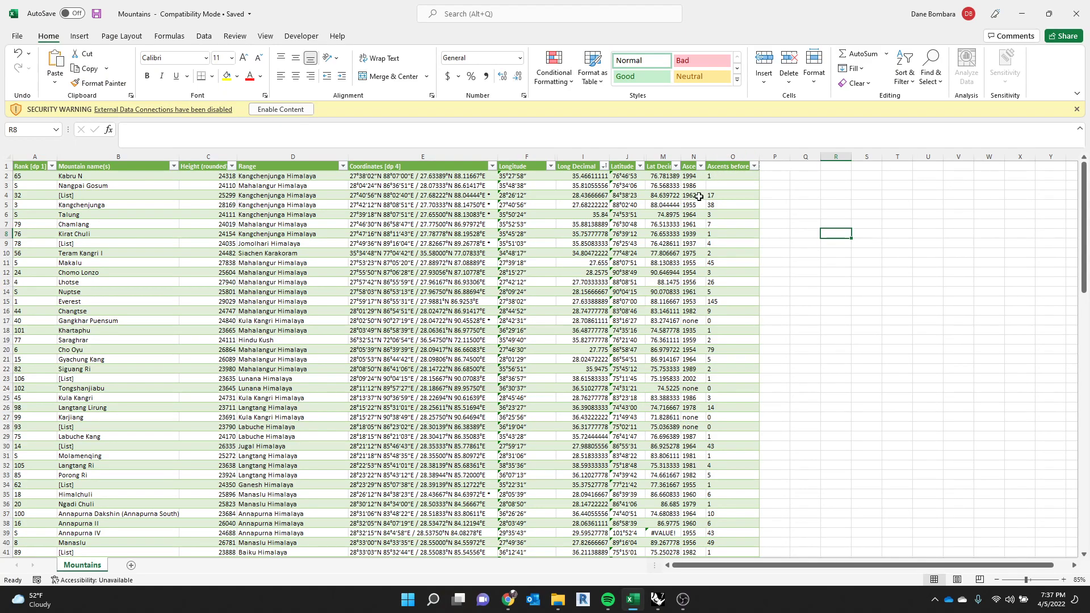
drag(706, 157, 746, 169)
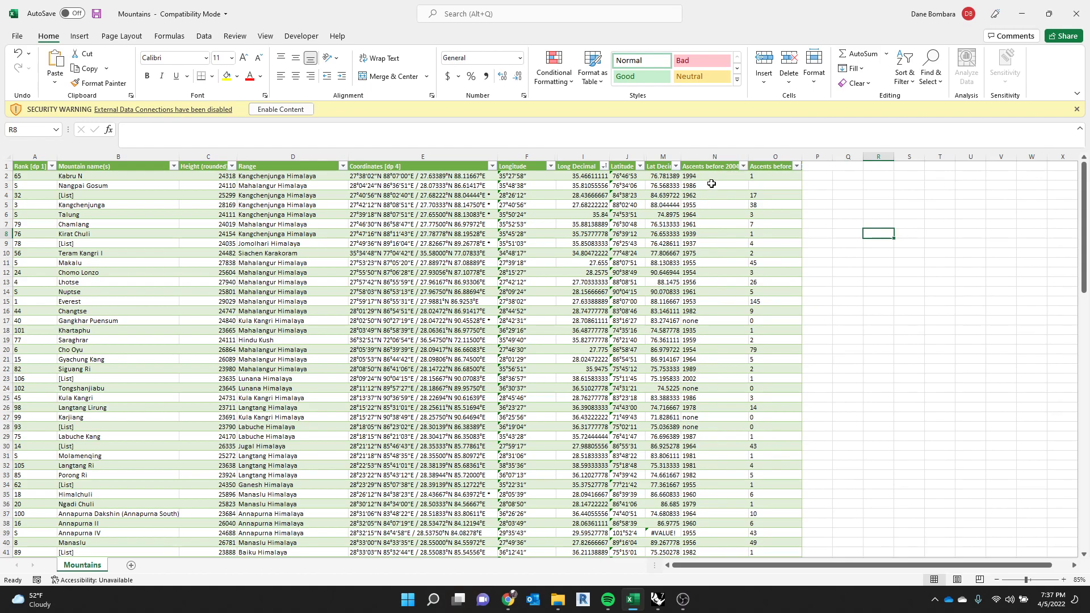
scroll(713, 230, down, 4)
scroll(713, 234, up, 4)
click(779, 168)
mouse_move(803, 158)
mouse_down()
mouse_move(879, 161)
mouse_move(807, 156)
mouse_up()
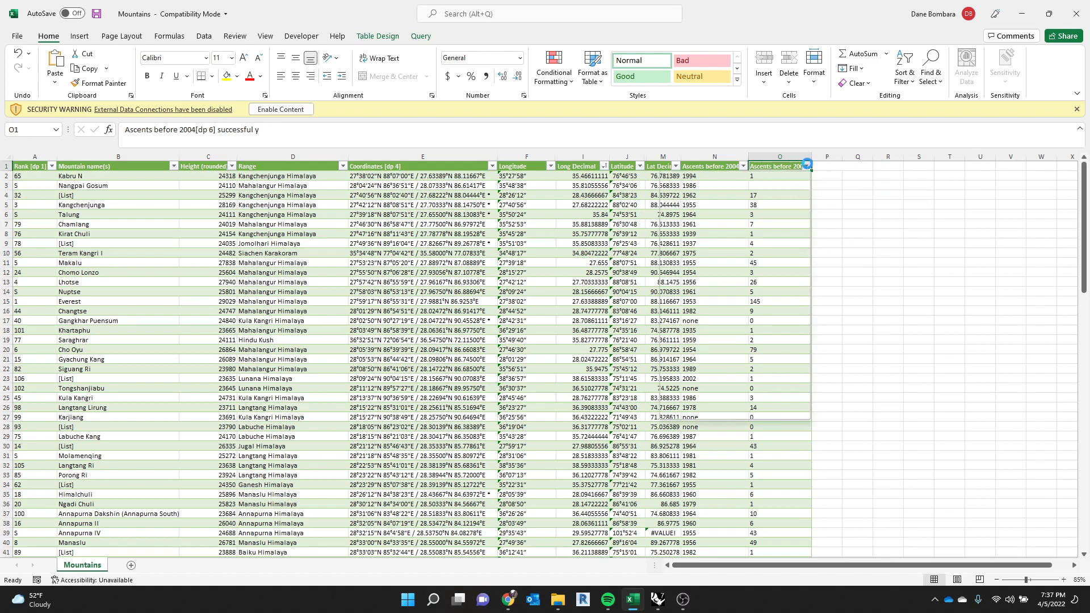
click(808, 166)
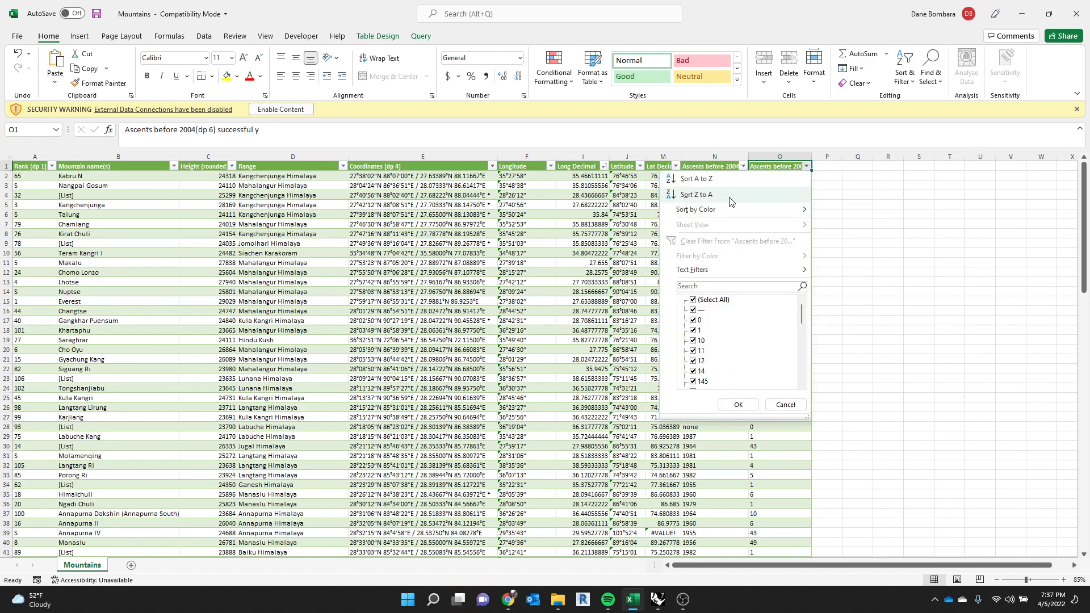
mouse_move(802, 307)
mouse_down()
mouse_move(802, 321)
mouse_move(803, 302)
mouse_up()
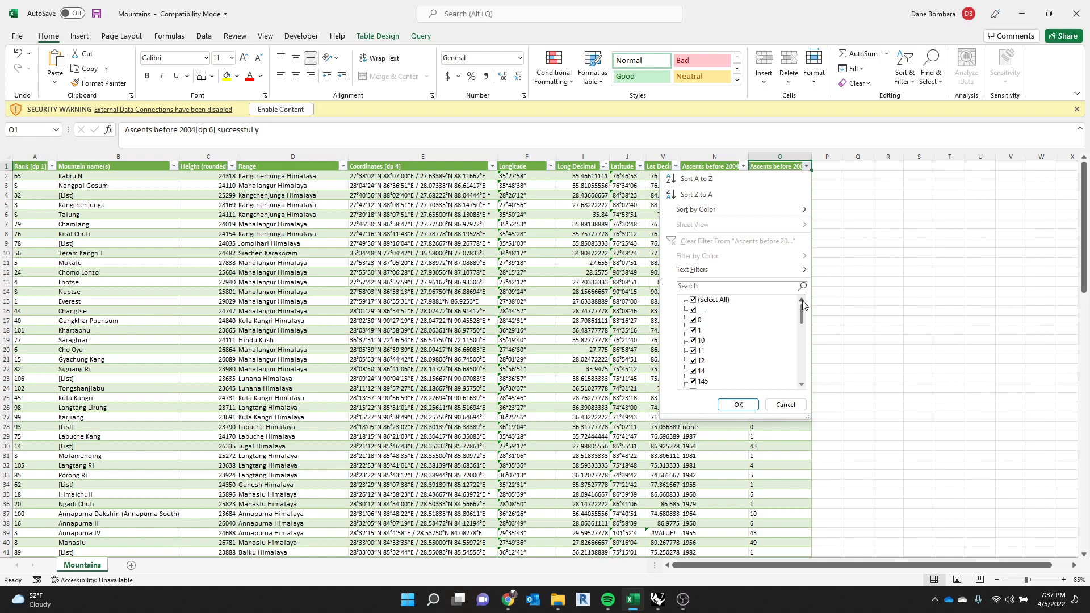
click(845, 270)
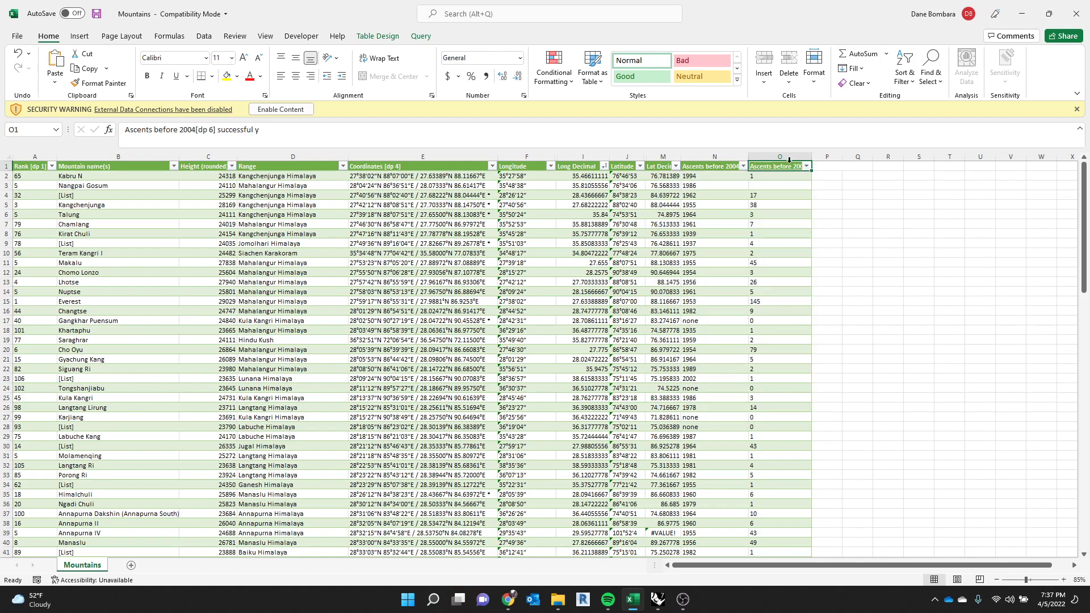
click(783, 161)
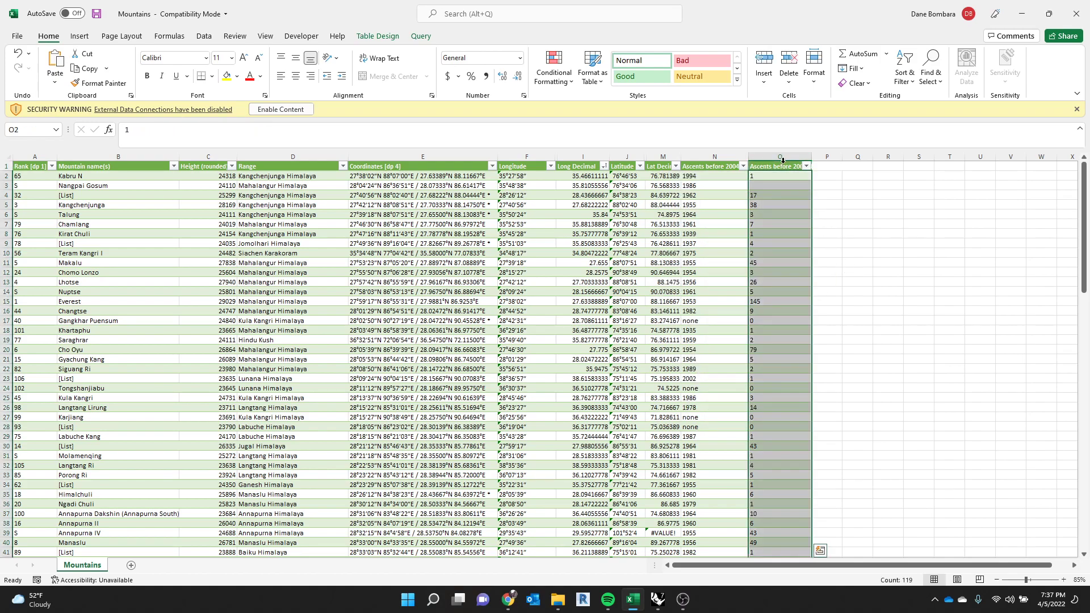
click(858, 204)
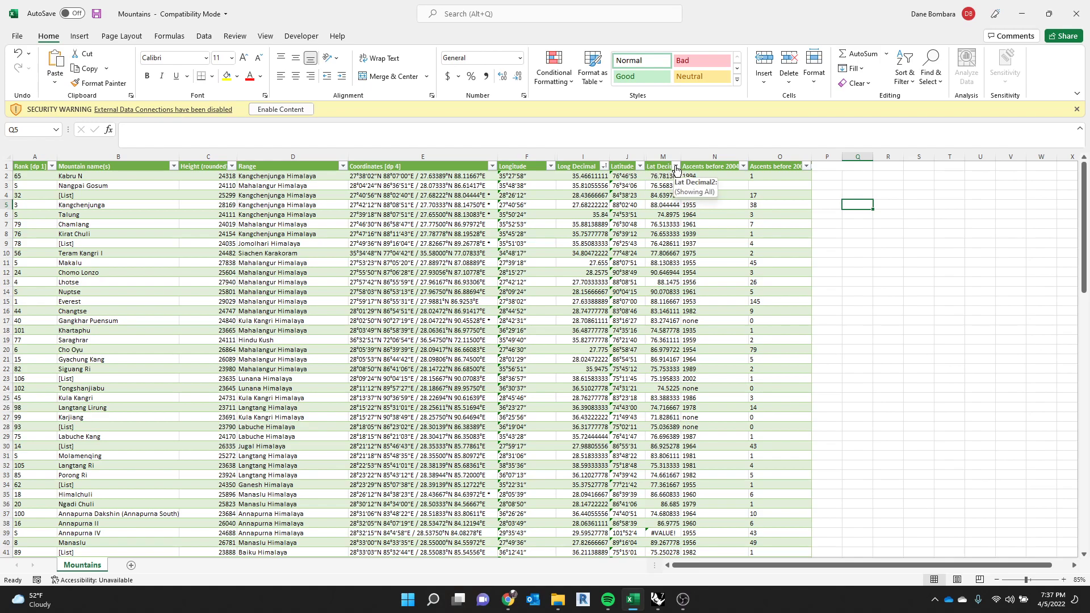
Sort the Mountains table by Lat Decimal2 from largest to smallest, fit that column's width to its contents, and save the workbook.
click(677, 166)
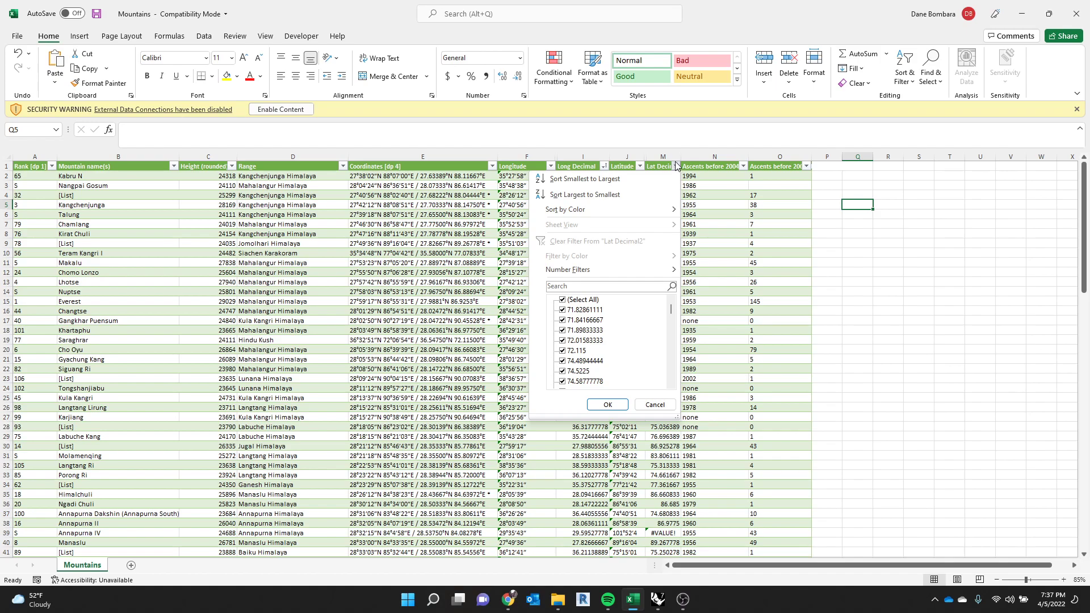
click(606, 195)
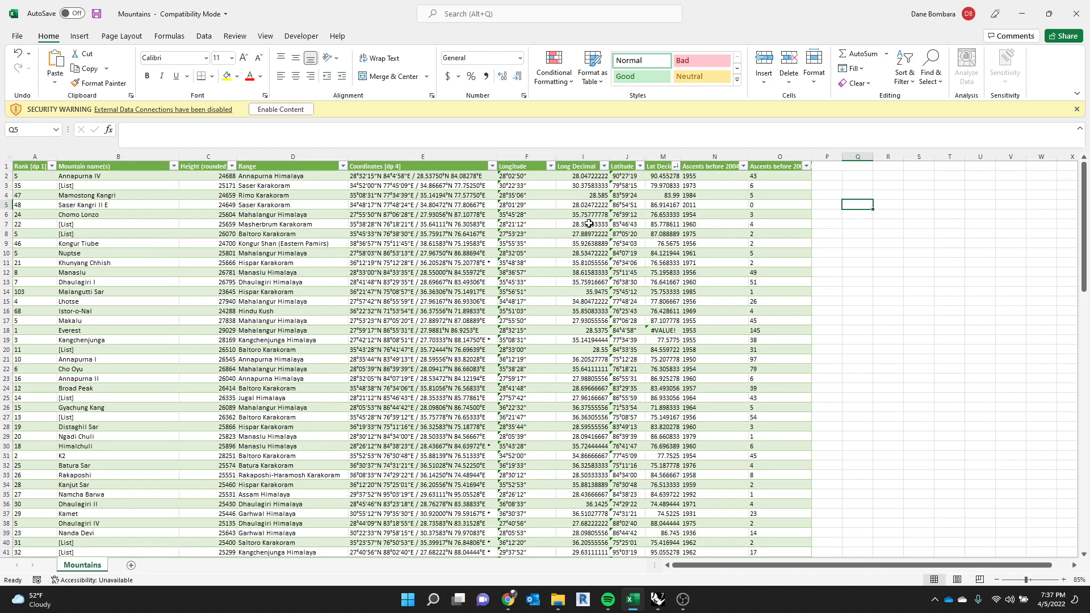
double_click(681, 157)
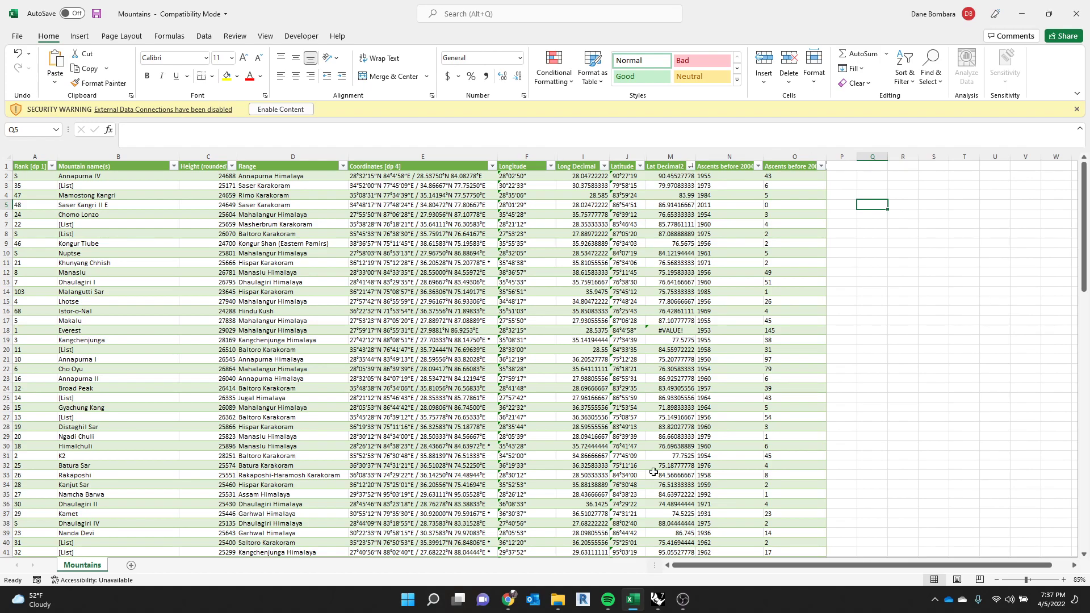
key(ctrl+s)
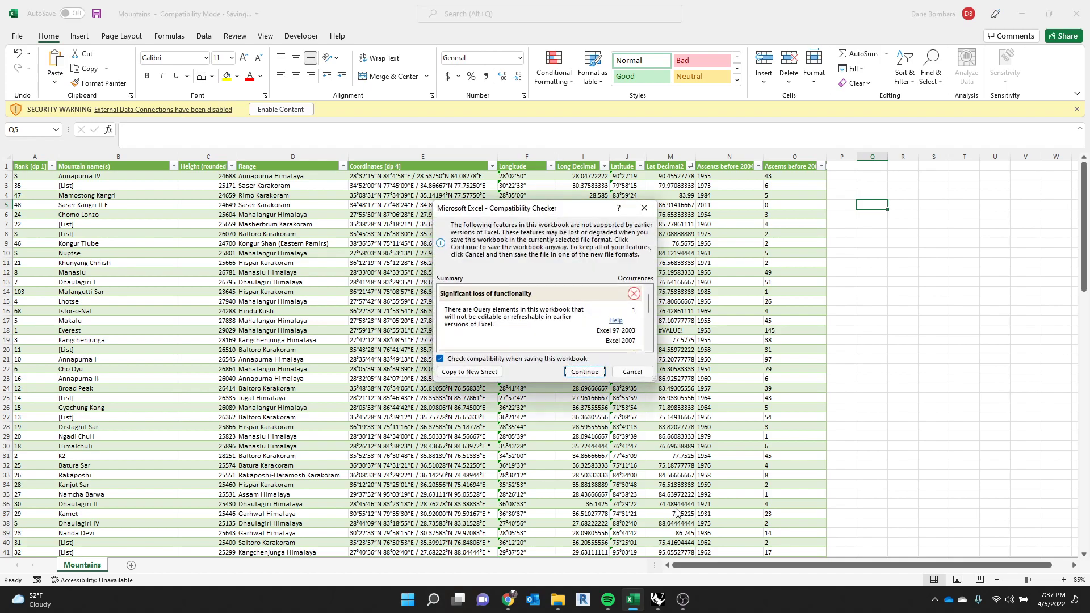
key(Return)
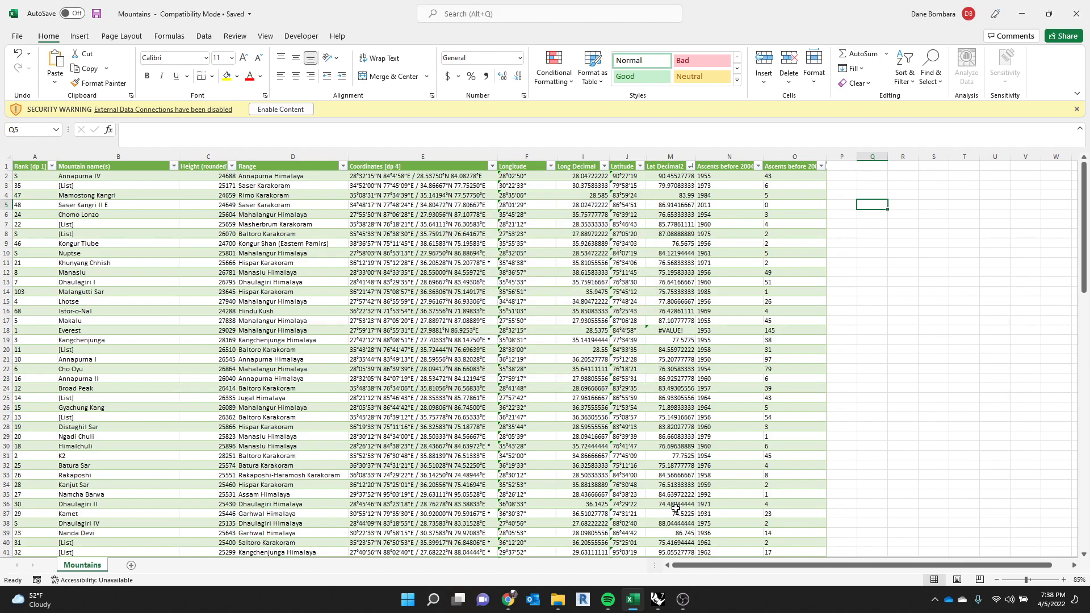
Return to Grasshopper and re-read the saved workbook by switching the Boolean Toggle to False and back to True.
click(657, 600)
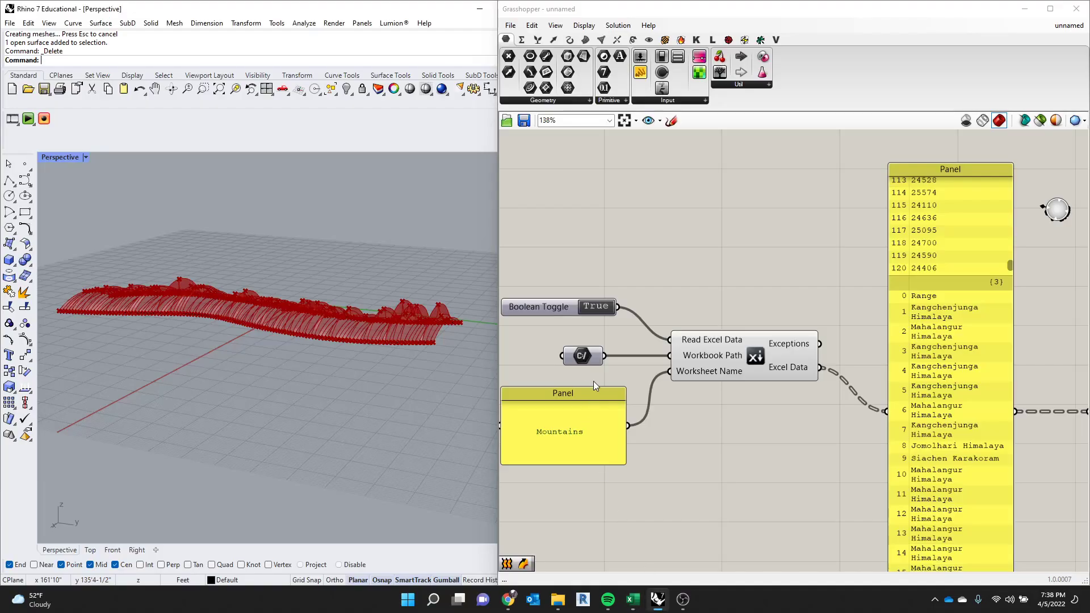
click(544, 306)
scroll(789, 355, down, 3)
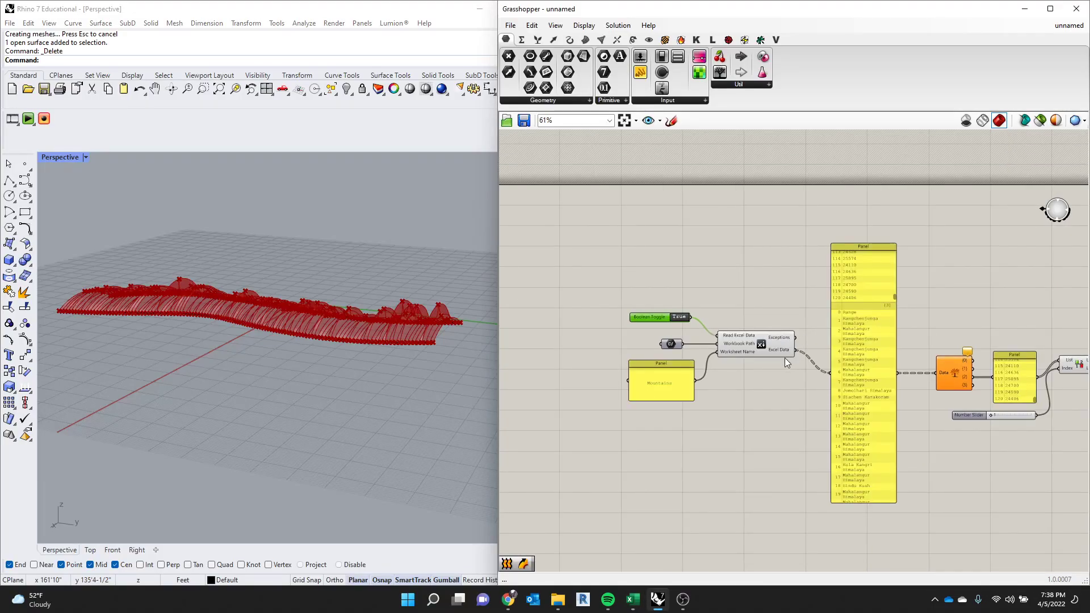
scroll(720, 437, up, 4)
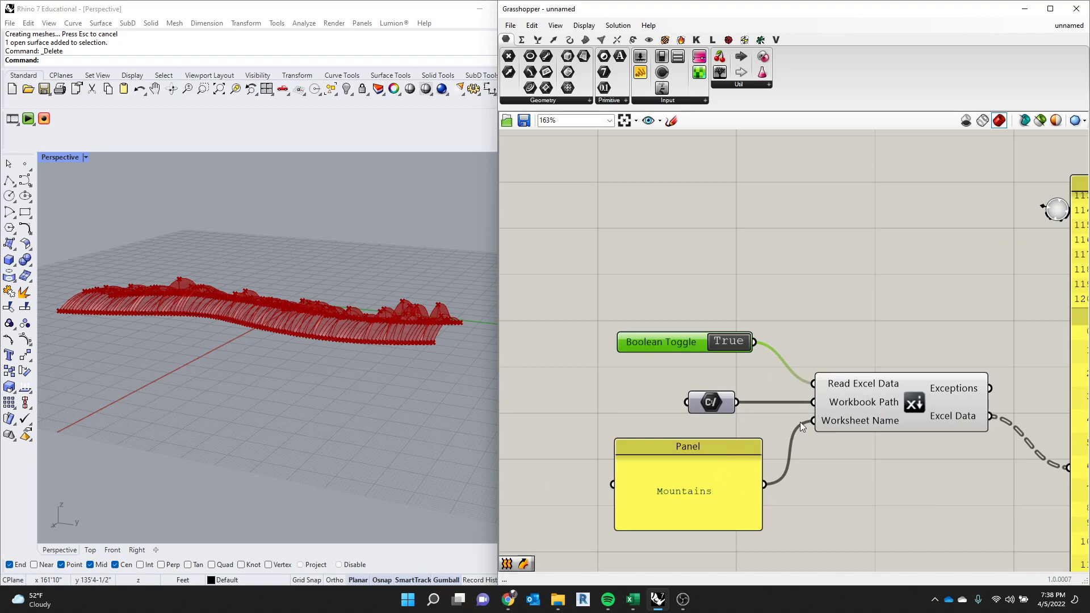
double_click(730, 341)
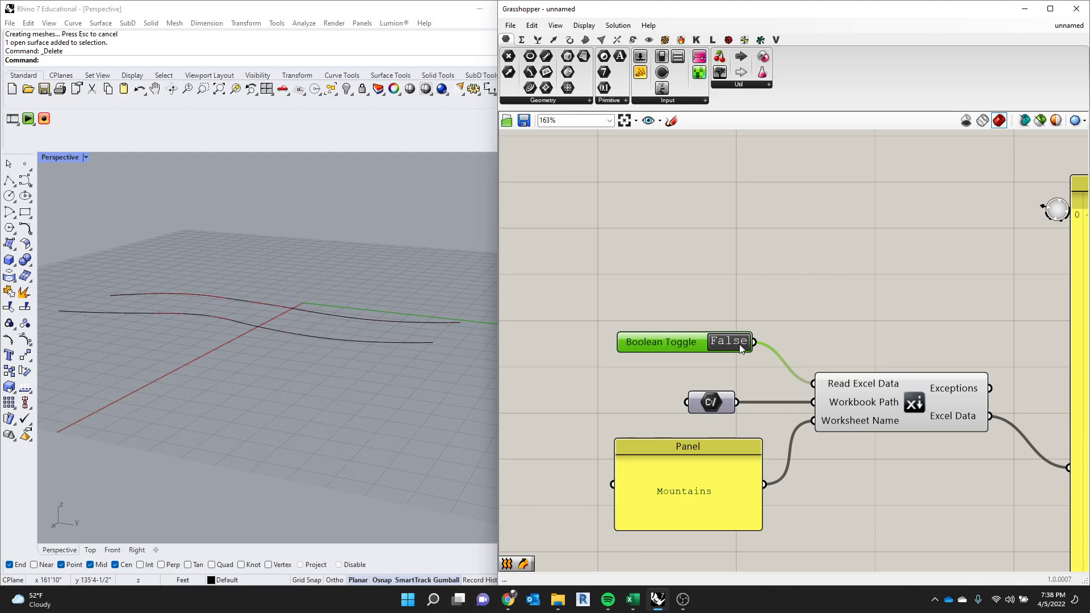
double_click(732, 340)
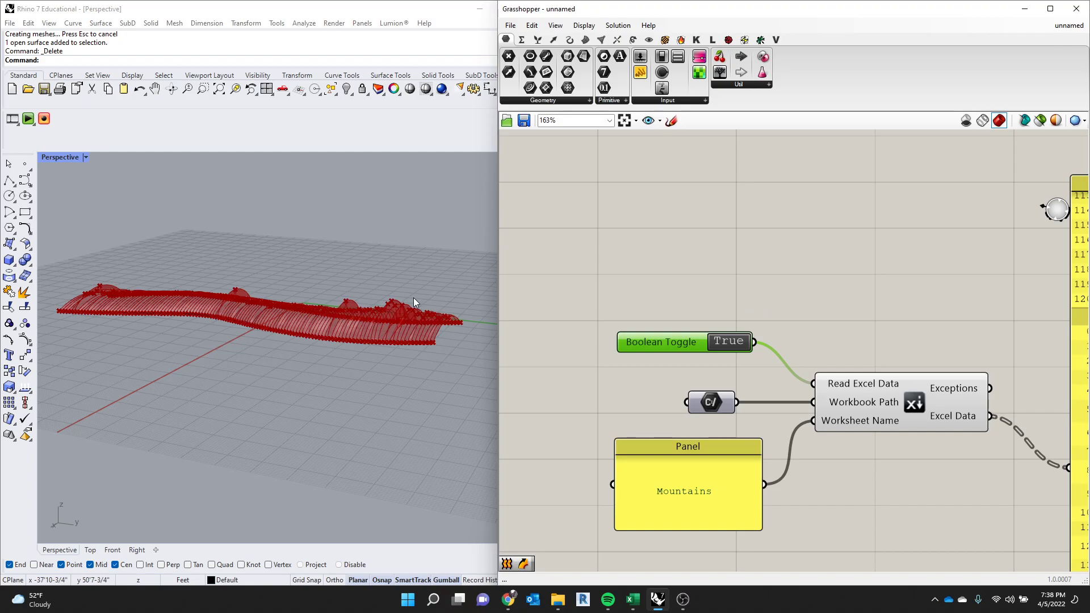
Narrow the Grasshopper window from its Rhino-facing side and inspect the updated loft from several angles in the Perspective viewport.
scroll(414, 298, up, 5)
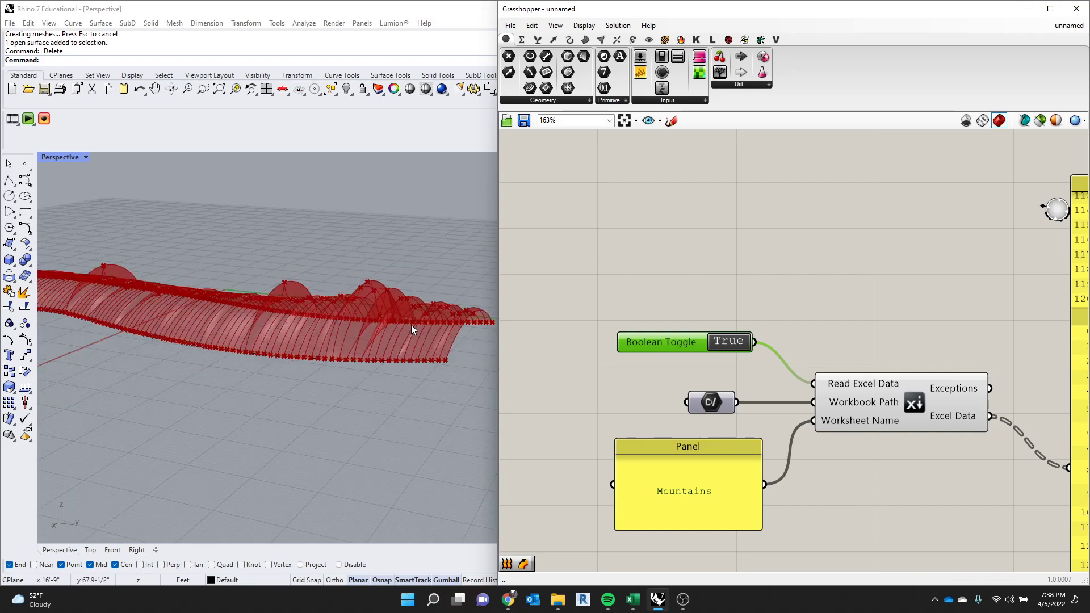
click(499, 237)
drag(500, 236, 595, 237)
right_drag(352, 296, 459, 321)
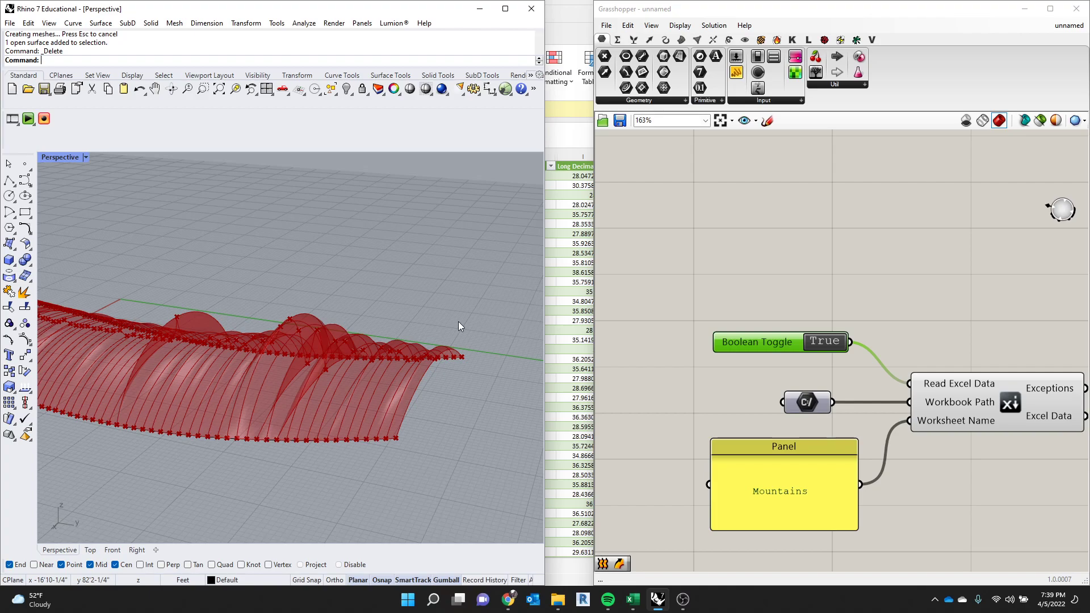
right_drag(499, 274, 290, 274)
scroll(290, 273, down, 5)
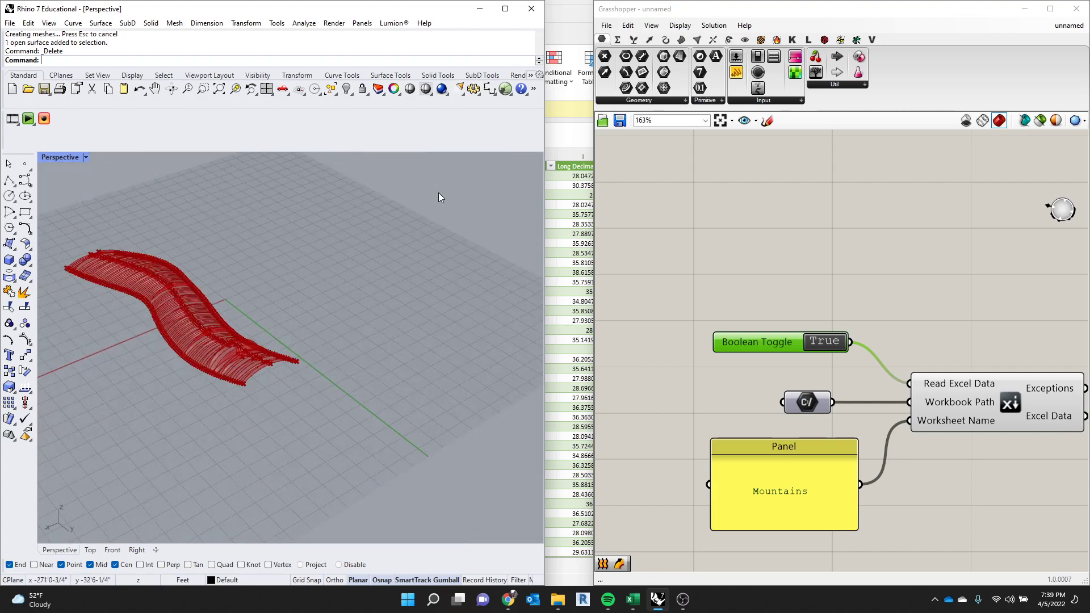
click(13, 249)
click(13, 249)
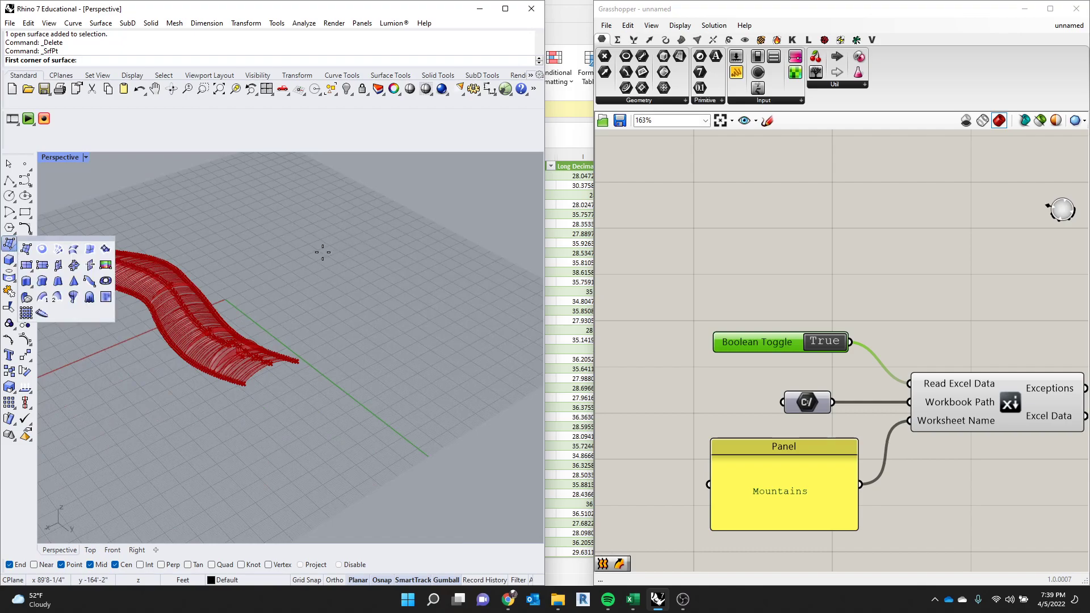
click(638, 602)
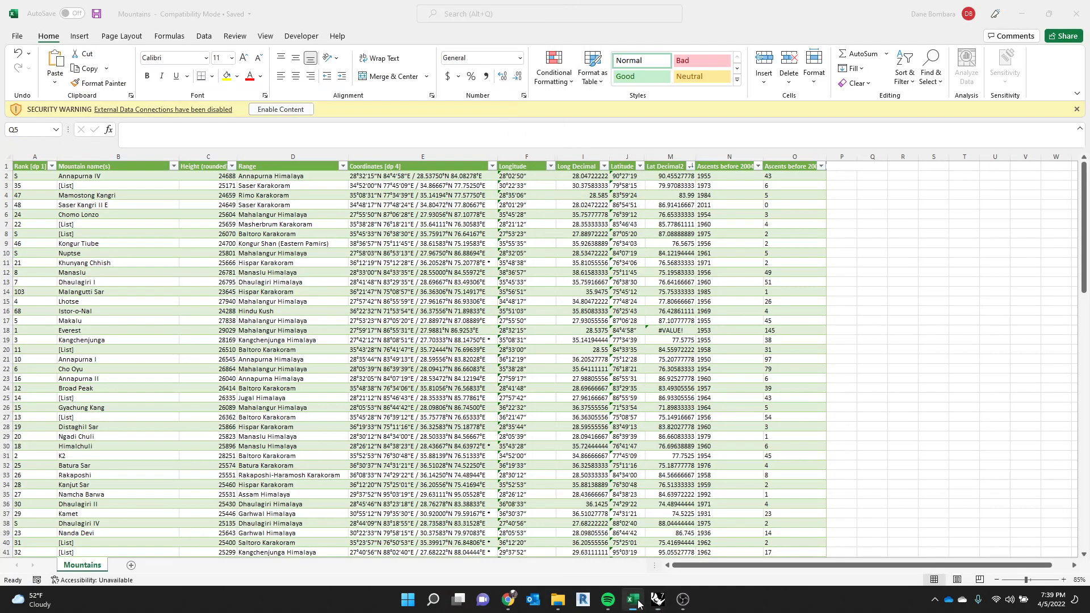
click(638, 602)
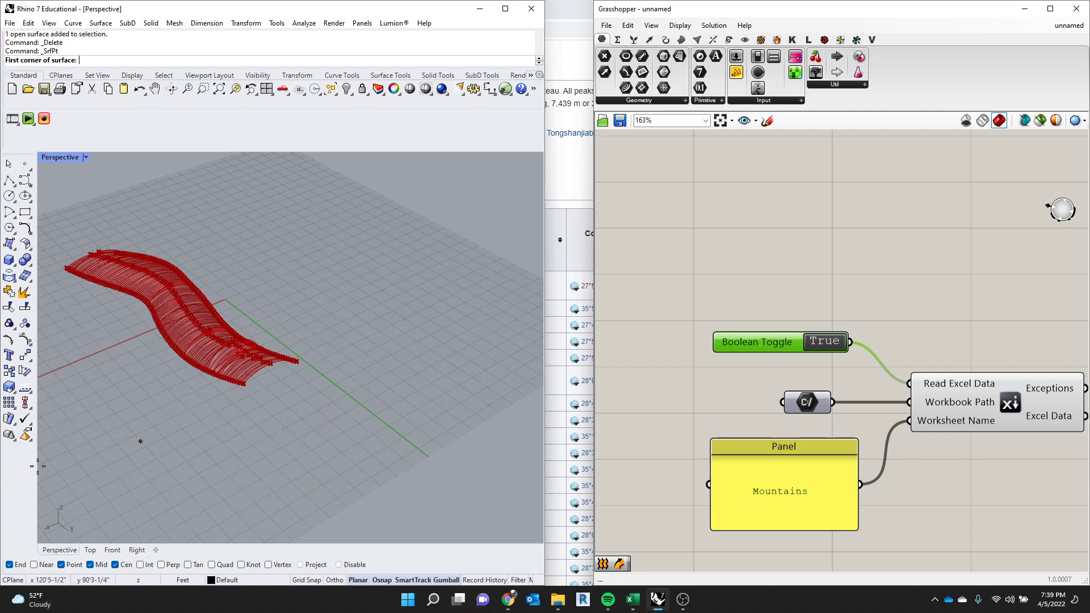
click(14, 247)
click(25, 266)
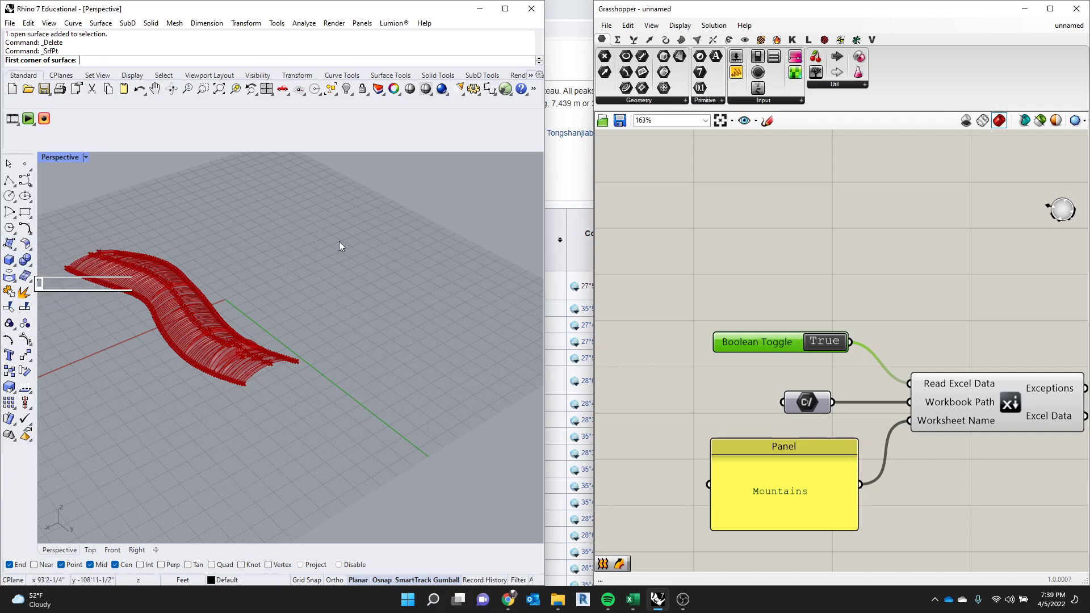
click(335, 197)
key(Escape)
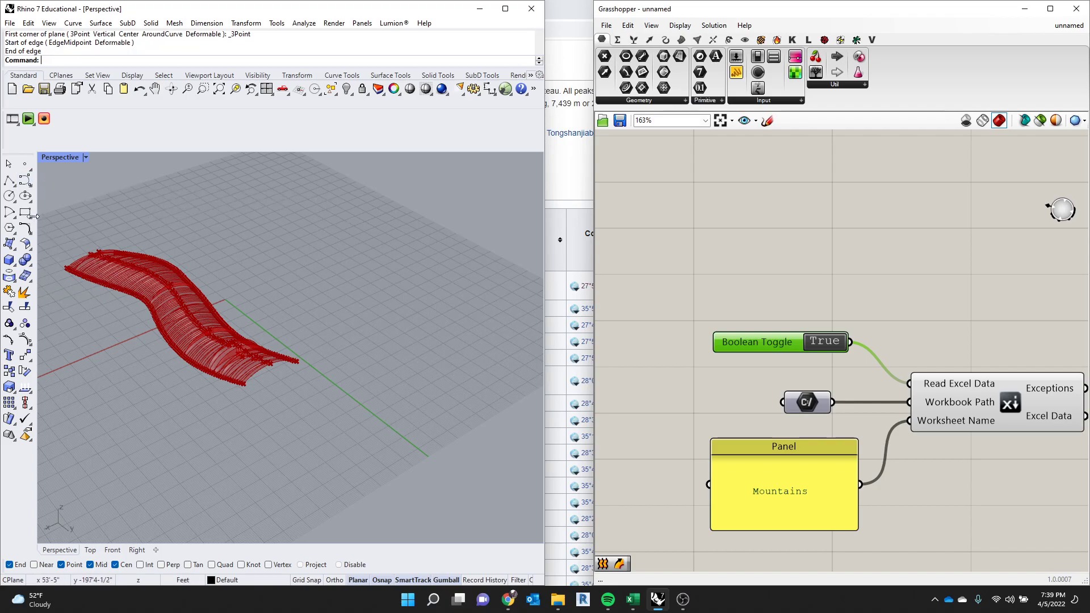
Draw a rectangular plane surface by three points on the empty ground beside the loft, with Ortho on.
click(12, 246)
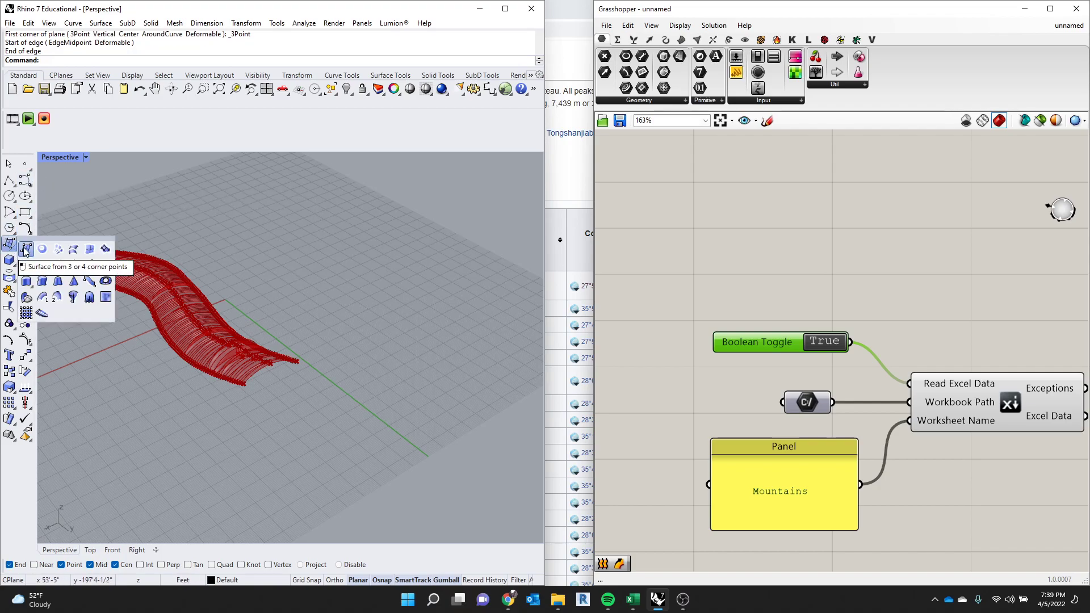
click(44, 268)
click(258, 241)
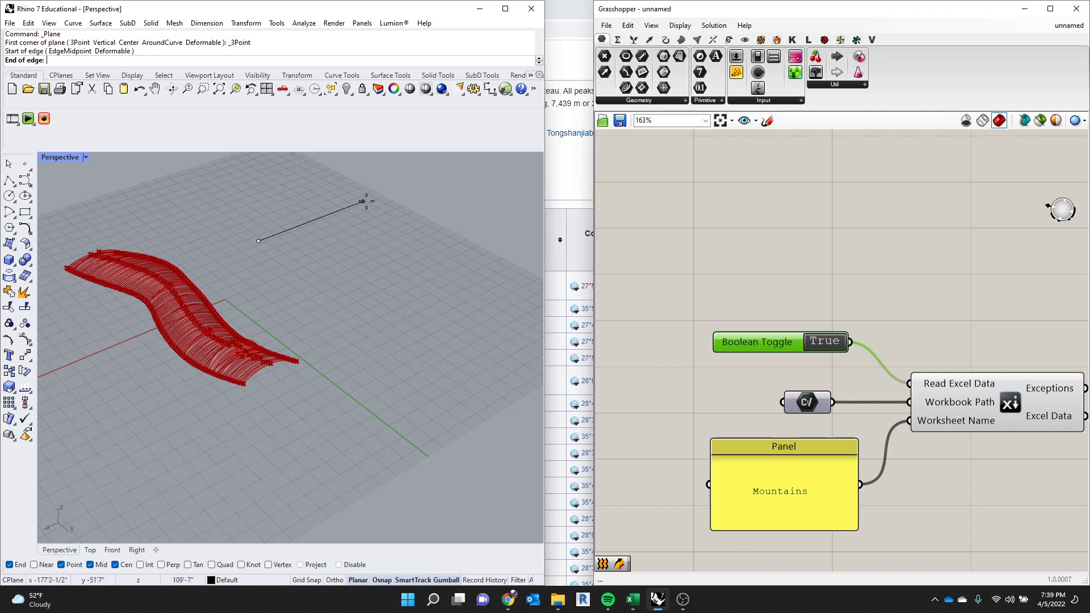
click(369, 200)
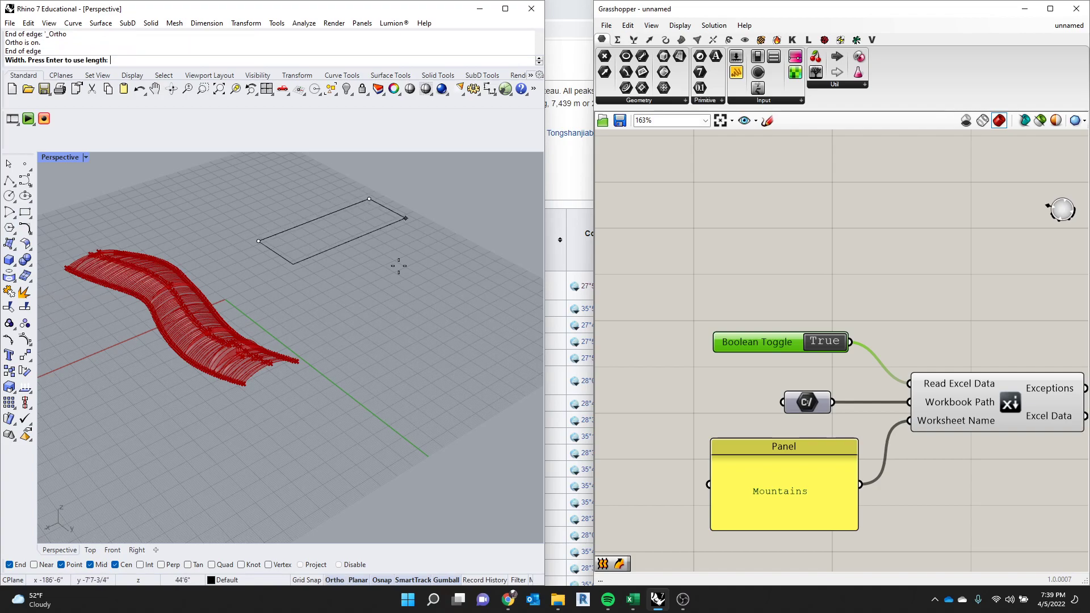
click(347, 293)
scroll(348, 293, down, 3)
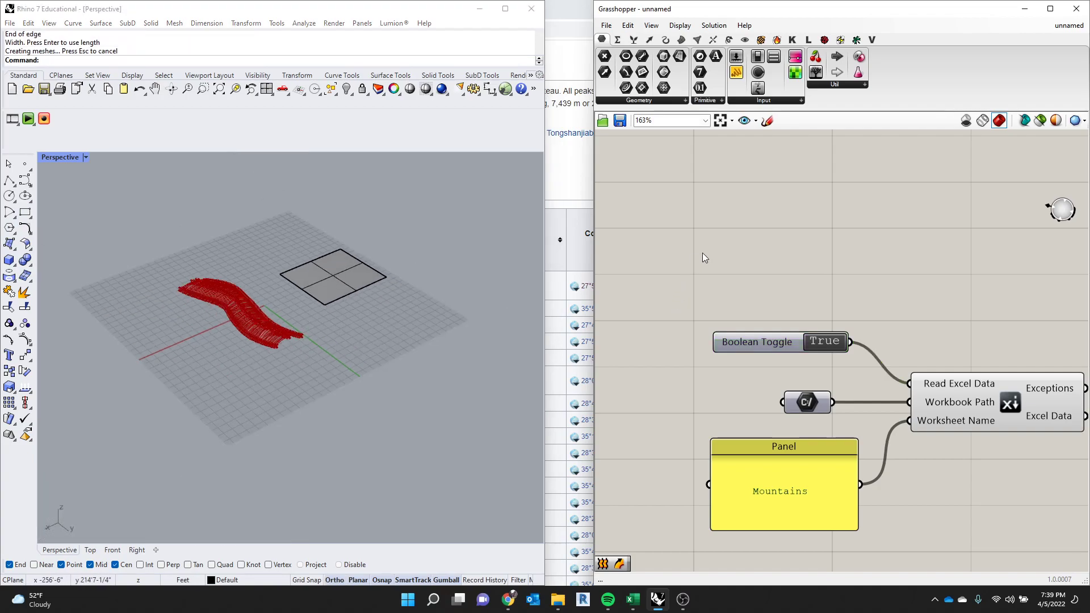
Add a Surface parameter to the Grasshopper canvas and reference the new rectangular plane in it as one surface.
double_click(703, 253)
text(surfa)
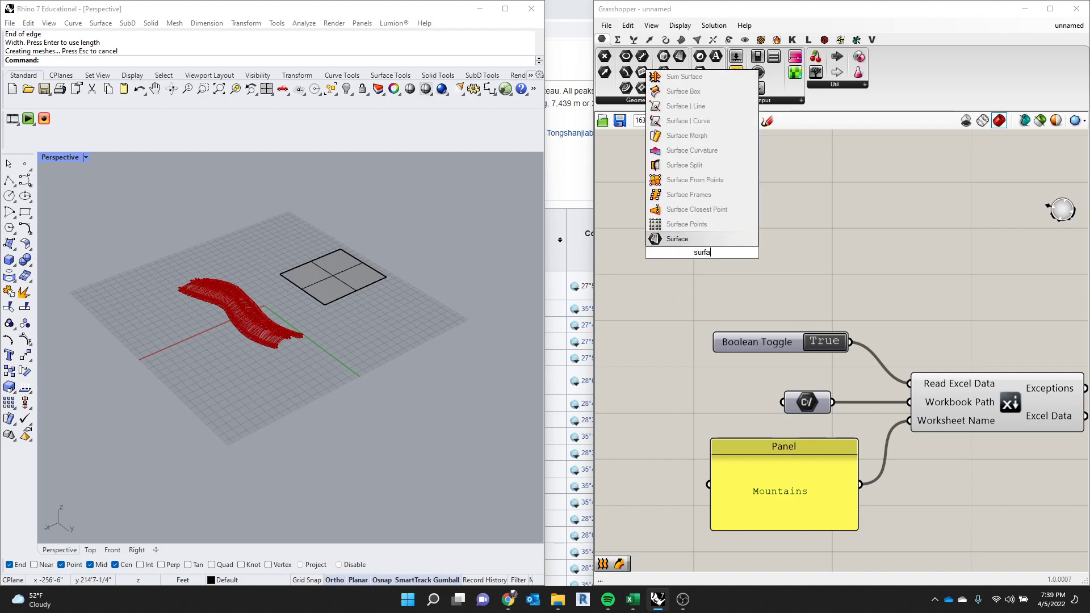
key(Return)
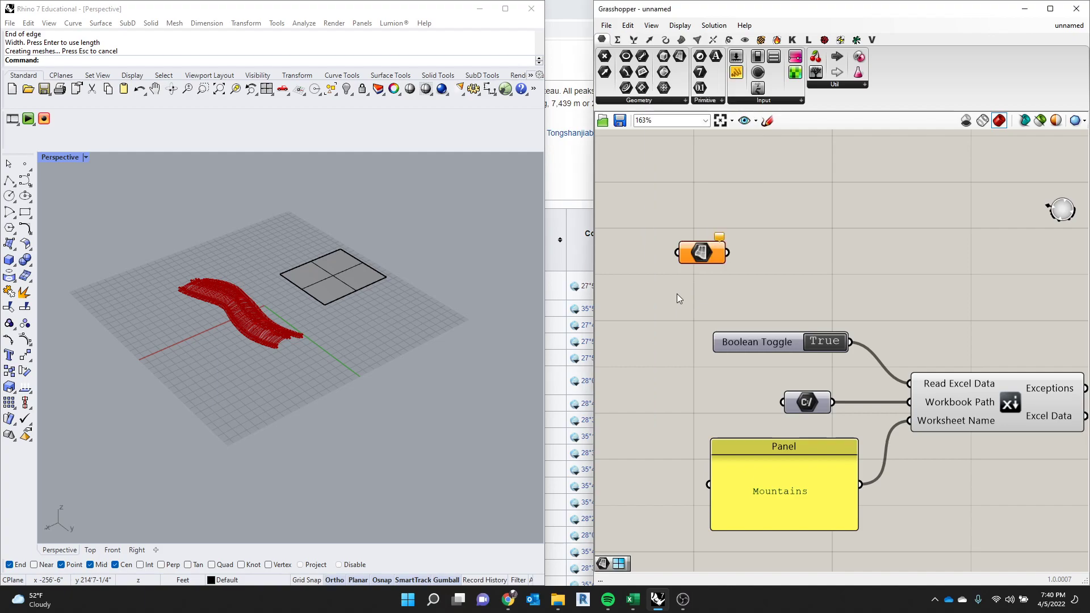
right_click(704, 253)
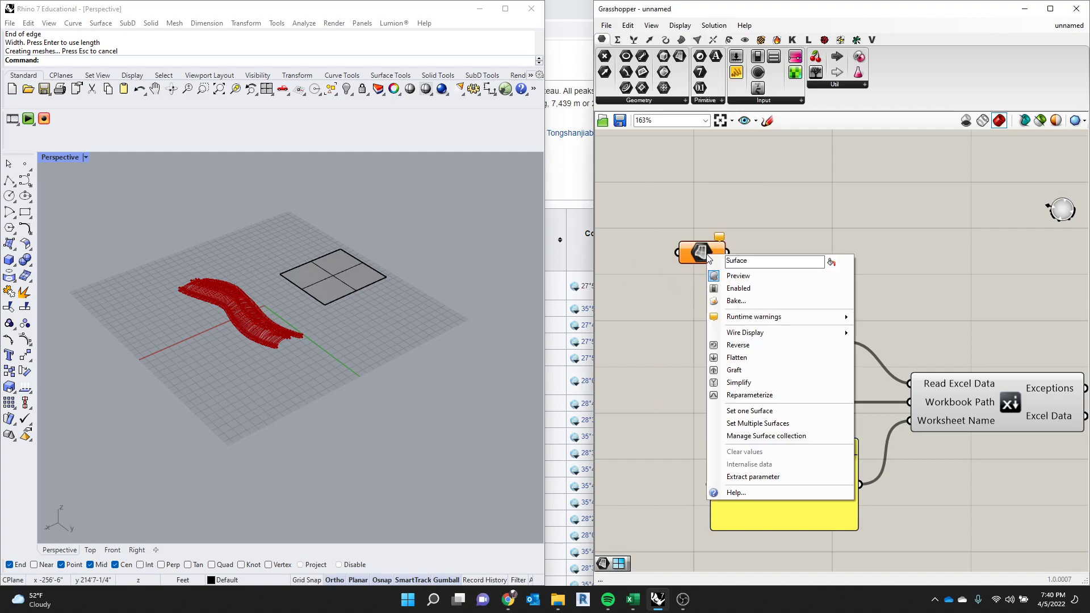
click(750, 411)
click(345, 279)
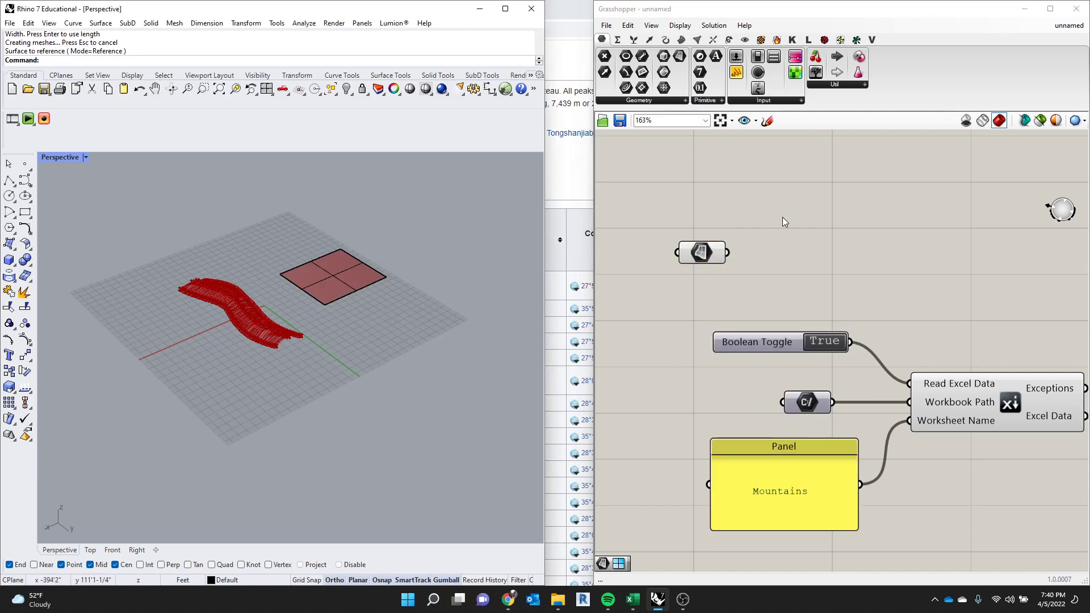
Move the Surface parameter to the empty canvas area below the Mountains panel.
scroll(697, 285, down, 3)
drag(686, 272, 730, 500)
drag(695, 271, 731, 523)
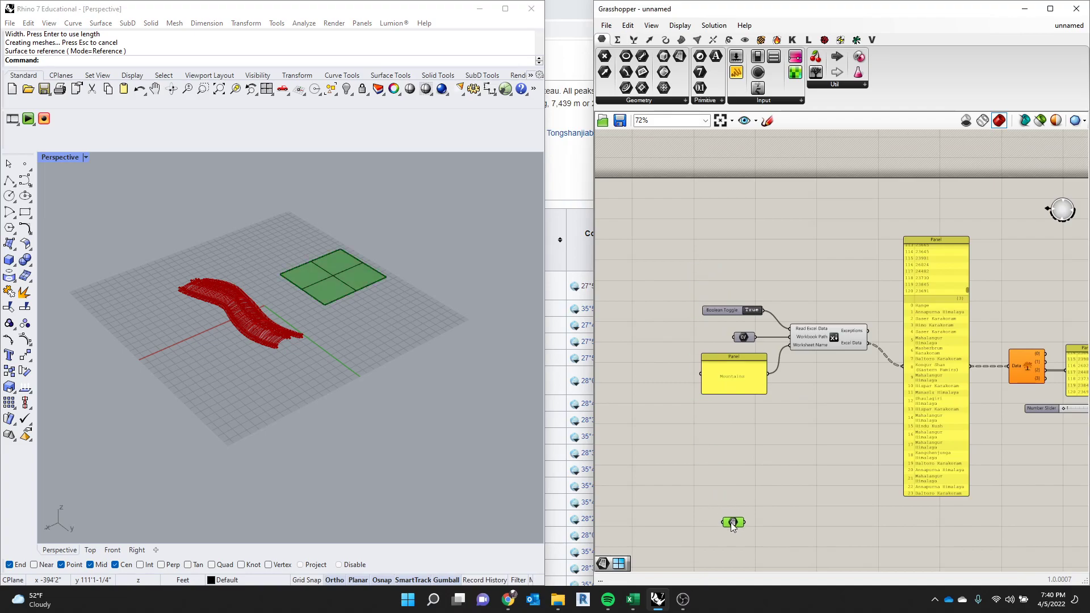
Add a LunchBox Quad Panels component beside the Surface parameter, wire the surface into its Surface input and align the two.
scroll(696, 355, down, 3)
scroll(743, 438, up, 4)
scroll(747, 470, down, 3)
scroll(724, 483, up, 3)
drag(703, 446, 706, 496)
click(759, 502)
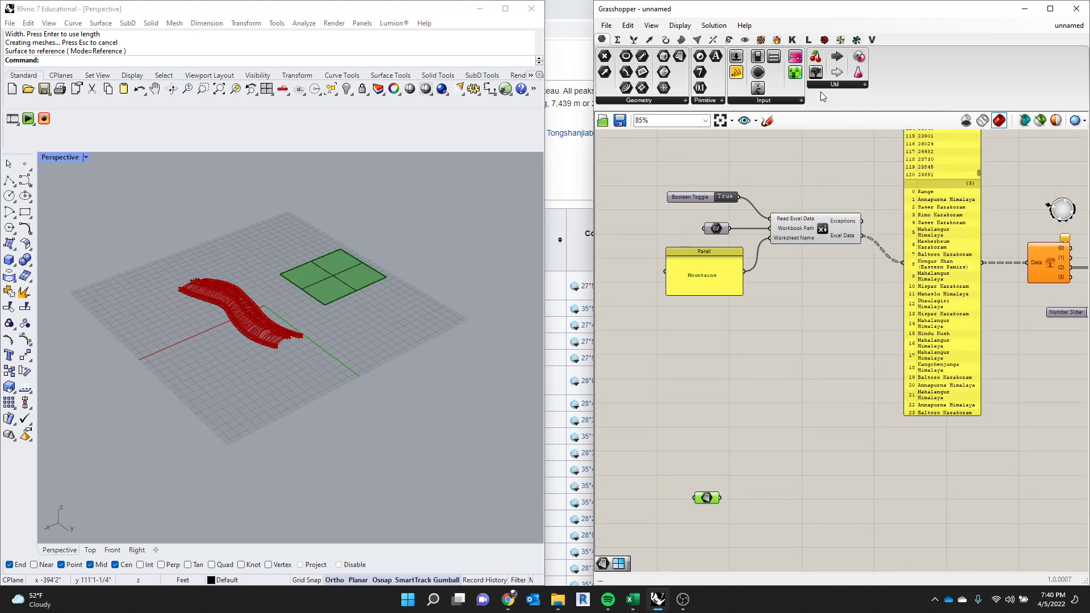
click(812, 43)
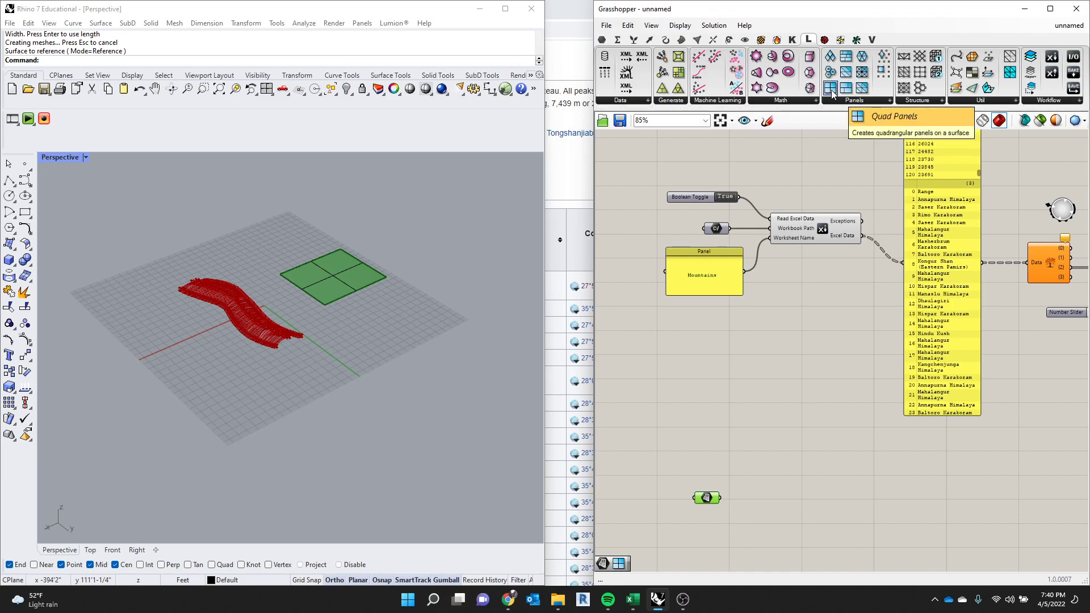
drag(832, 93, 799, 503)
scroll(744, 507, up, 3)
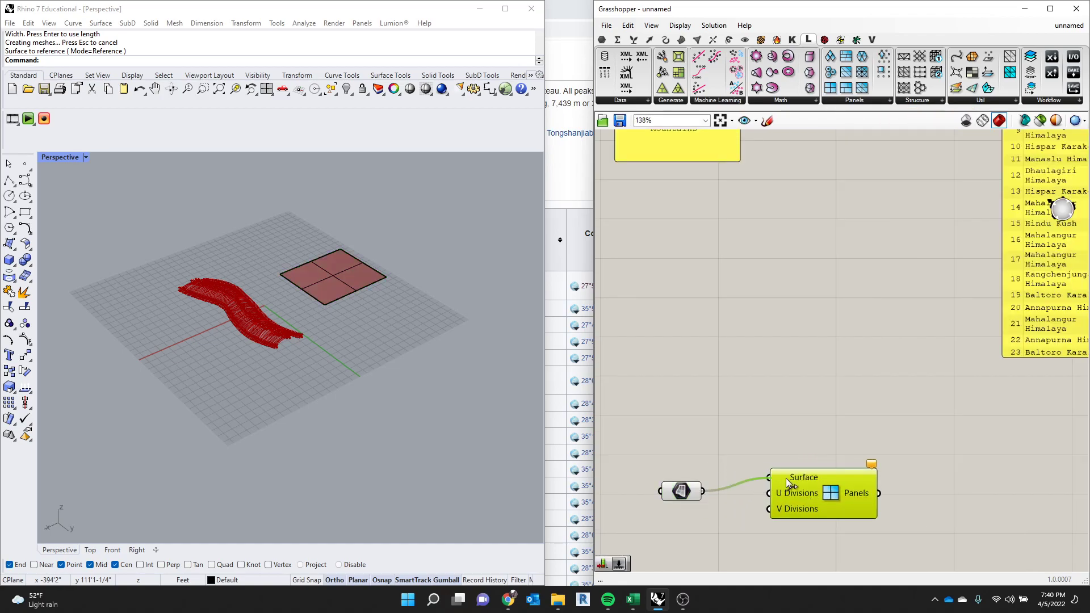
drag(676, 497, 698, 483)
scroll(789, 483, up, 3)
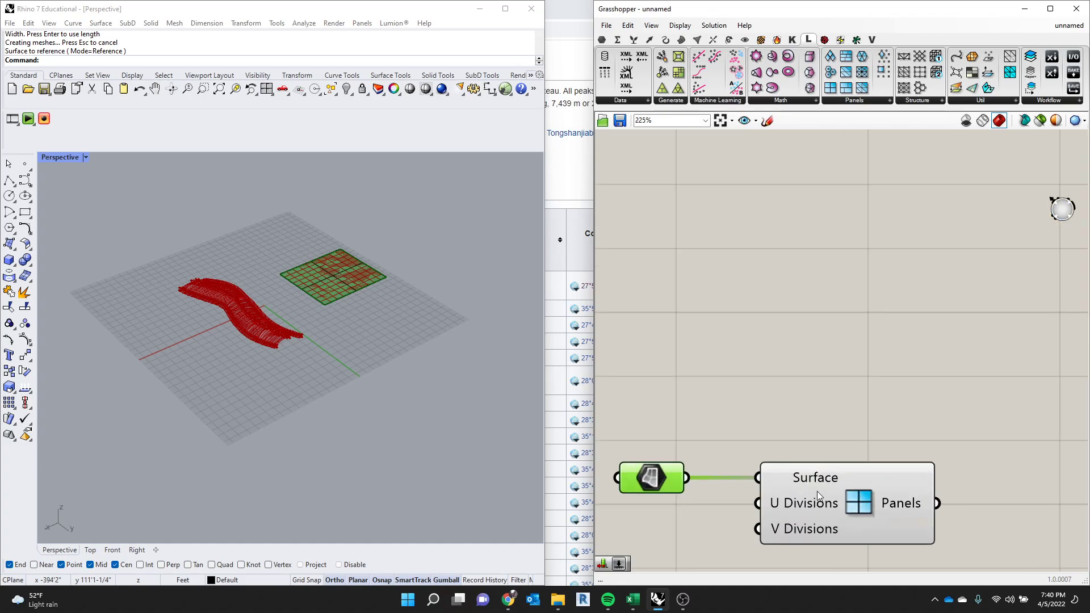
Examine the panelled rectangle up close in the Perspective viewport and review the layout of the whole Grasshopper definition.
scroll(342, 282, up, 3)
scroll(249, 248, up, 1)
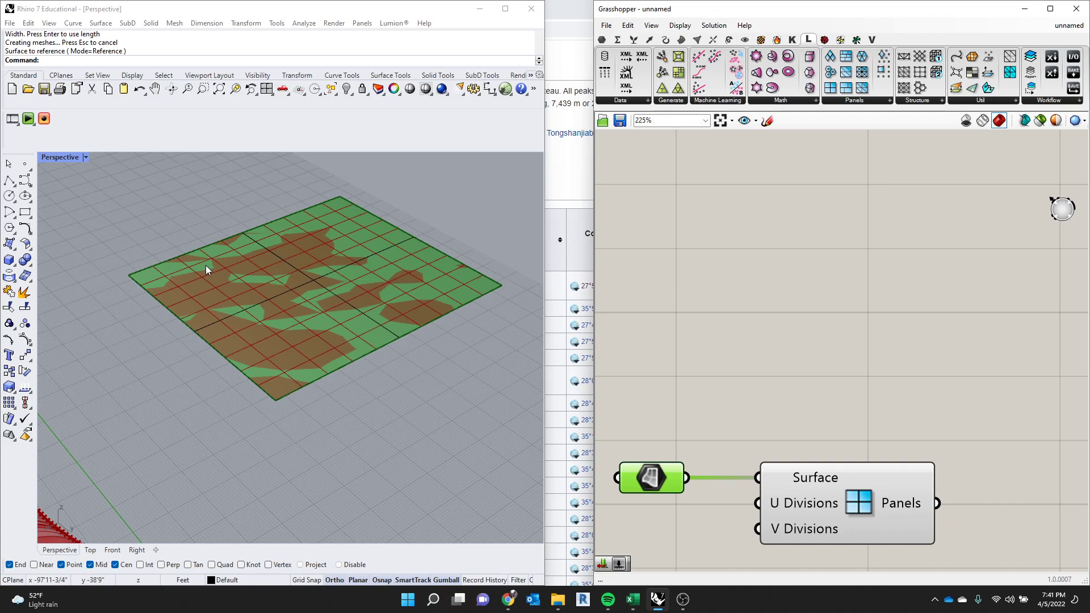
scroll(711, 257, down, 9)
scroll(1003, 186, up, 3)
scroll(852, 287, up, 3)
click(834, 292)
scroll(841, 300, down, 4)
scroll(842, 298, down, 5)
scroll(771, 332, up, 4)
click(818, 346)
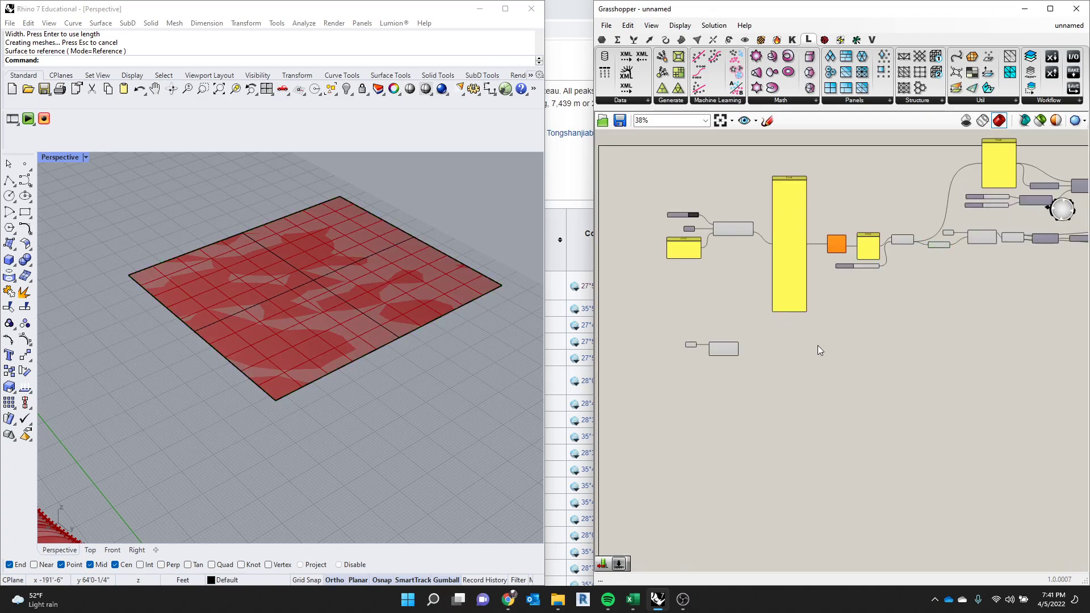
Save the Grasshopper definition as "moutain lecture" in the 2022.04.05_Lecture folder.
key(ctrl+s)
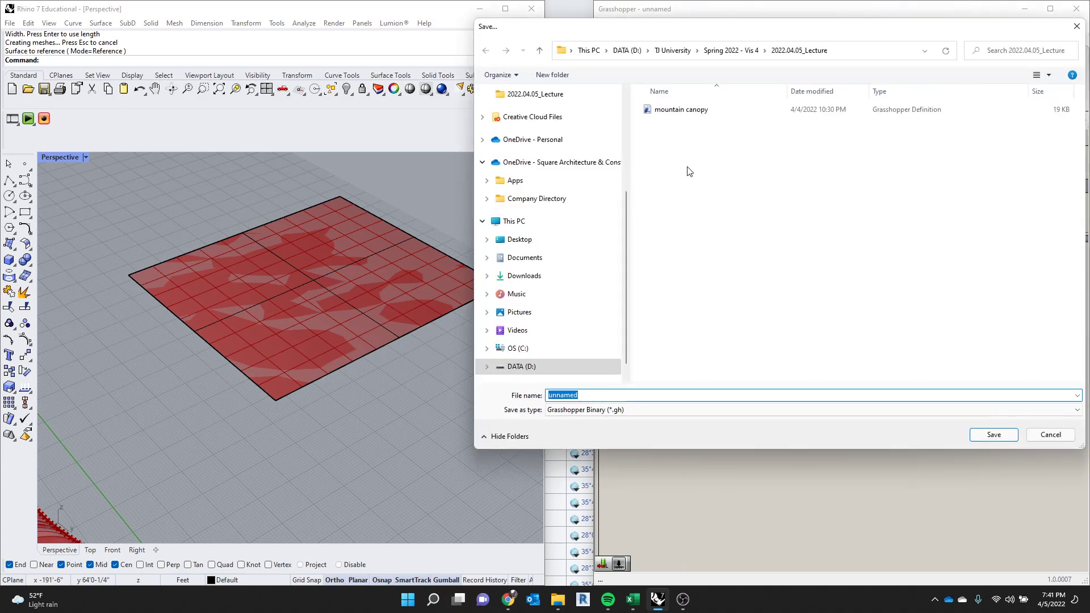
text(ma)
key(BackSpace)
text(outain lecture)
key(Return)
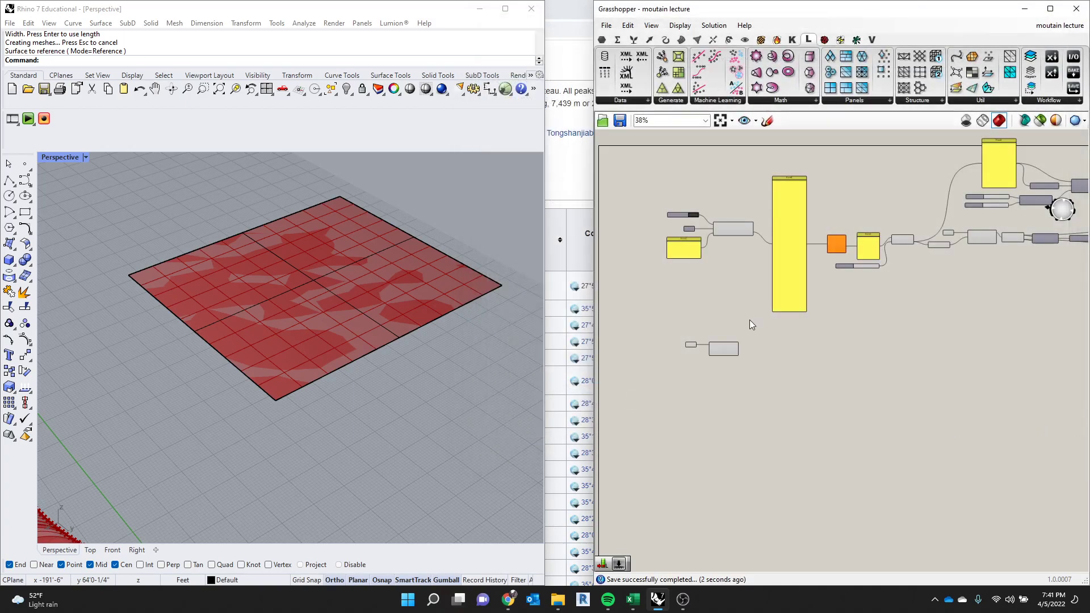
Move the Surface parameter and Quad Panels together below the curve division components, and shift List Length slightly.
drag(750, 321, 653, 389)
drag(723, 349, 856, 487)
scroll(999, 363, up, 3)
scroll(998, 359, up, 2)
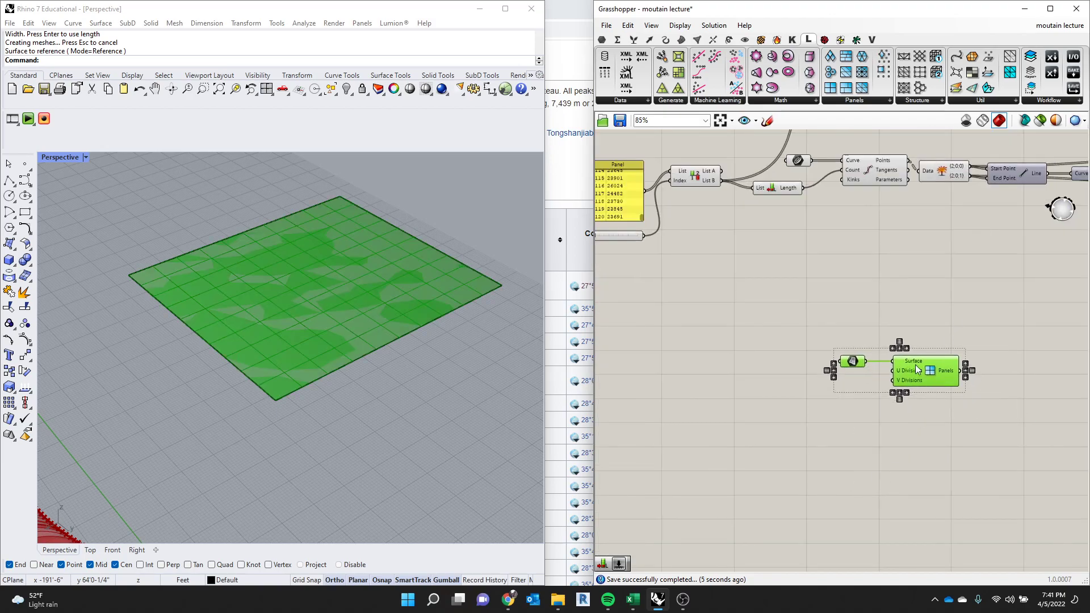
drag(919, 377, 916, 364)
click(834, 225)
drag(795, 189, 788, 195)
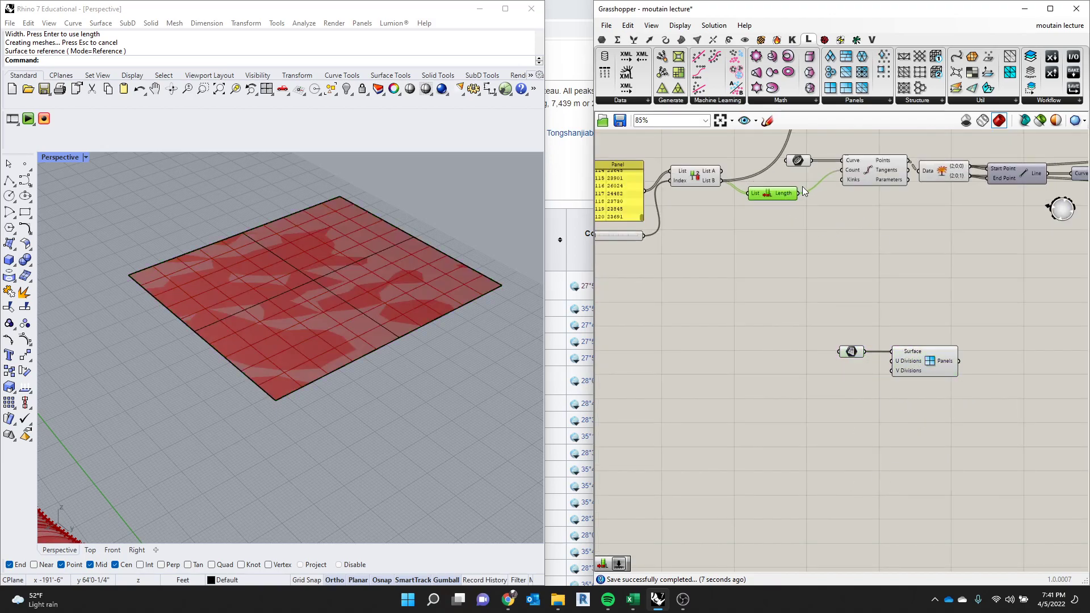
Wire the List Length output into both the U Divisions and V Divisions inputs of Quad Panels.
drag(798, 194, 890, 364)
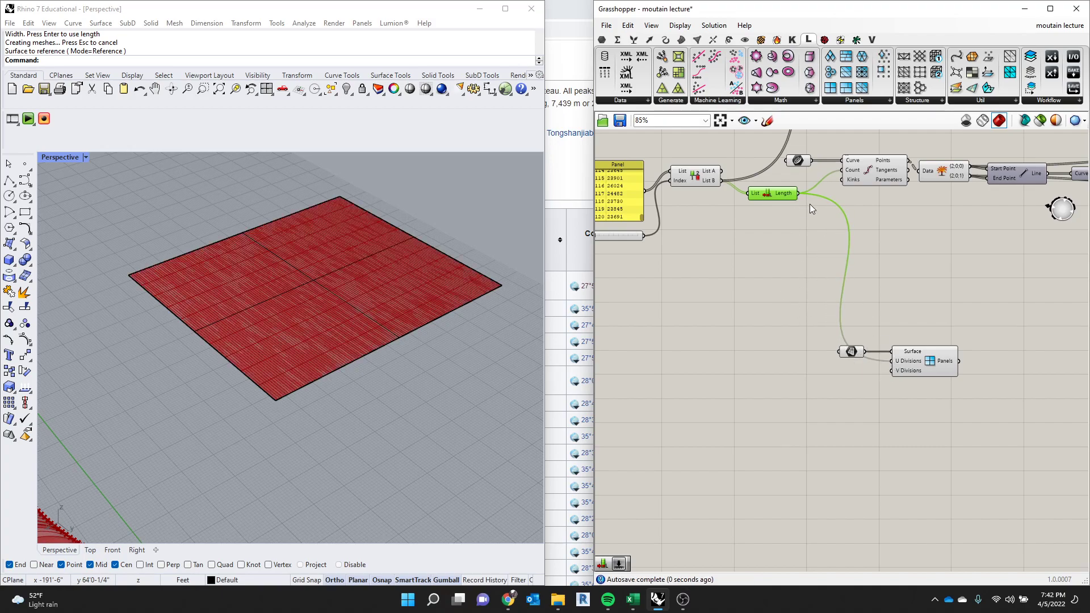
drag(799, 193, 892, 370)
scroll(328, 319, up, 5)
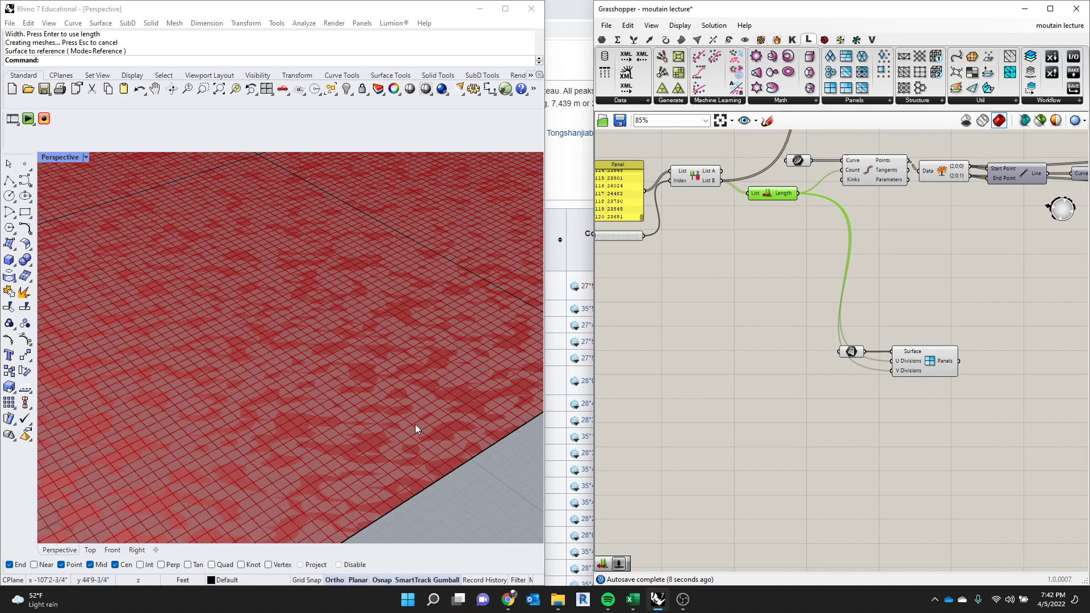
Add a text panel to the Quad Panels output and inspect the end of its list of surfaces.
double_click(976, 316)
text(panel)
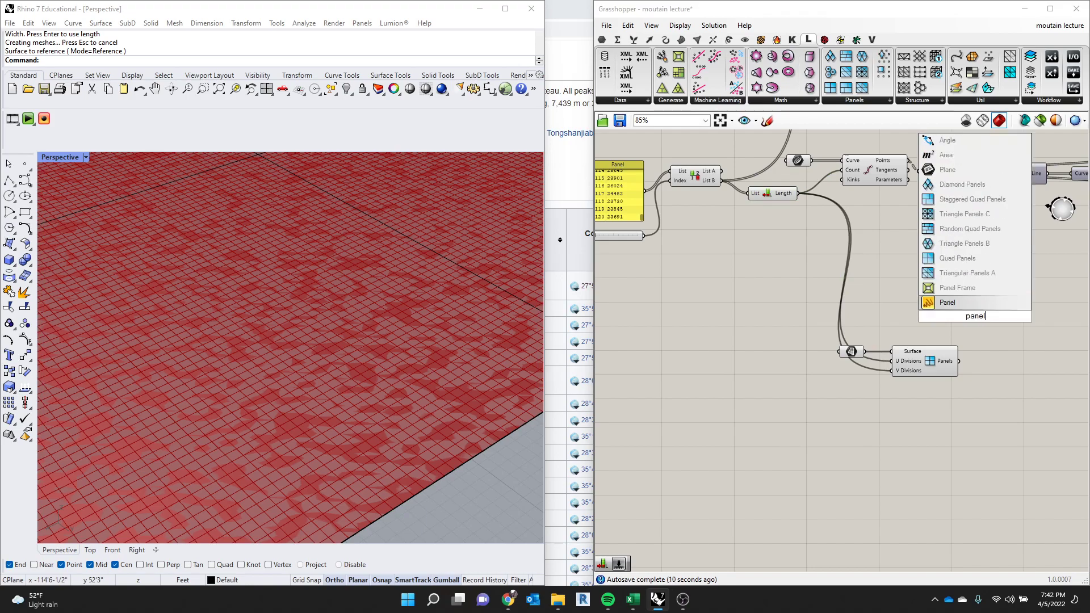
key(Return)
drag(988, 331, 973, 351)
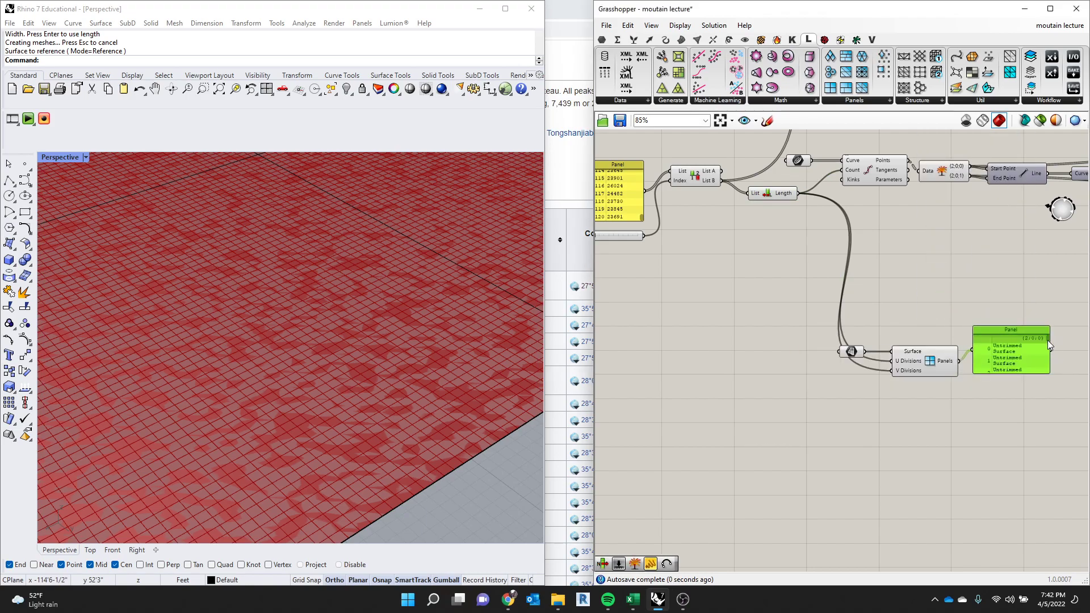
scroll(1049, 368, down, 15)
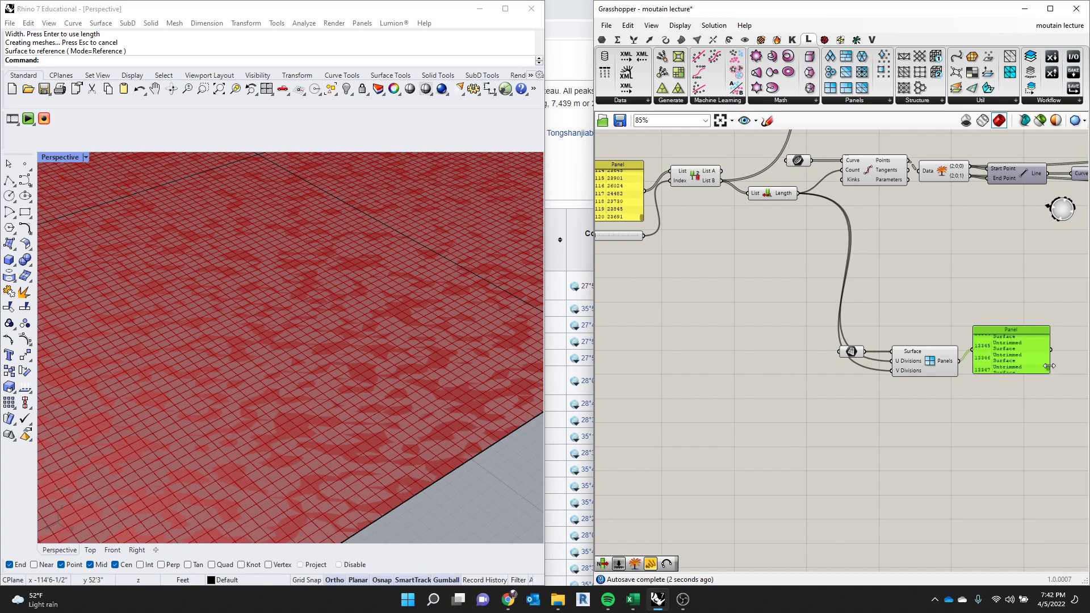
drag(1048, 373, 1049, 374)
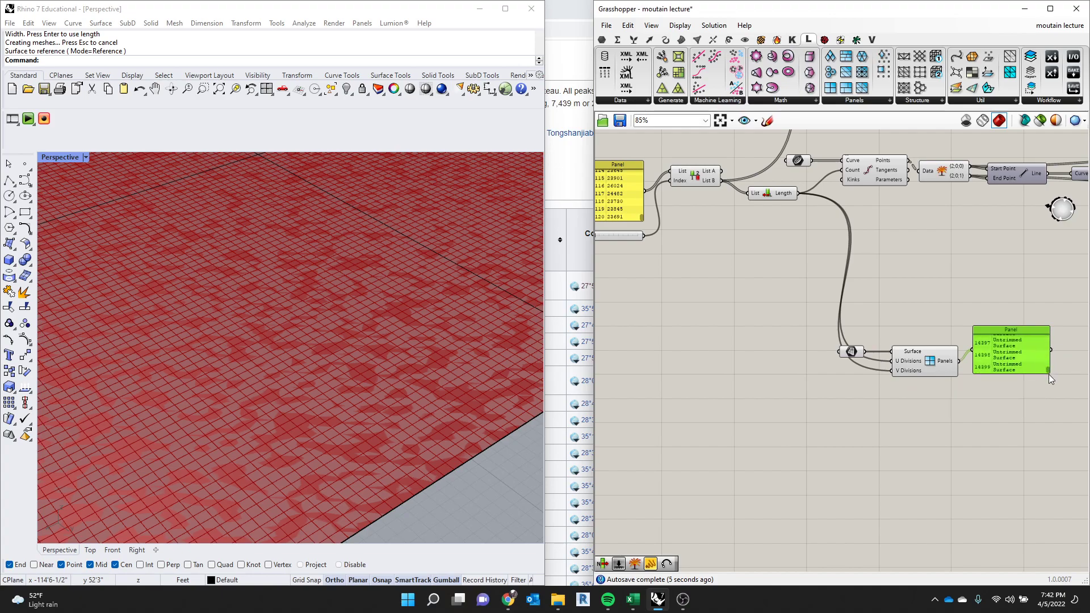
scroll(1048, 373, up, 2)
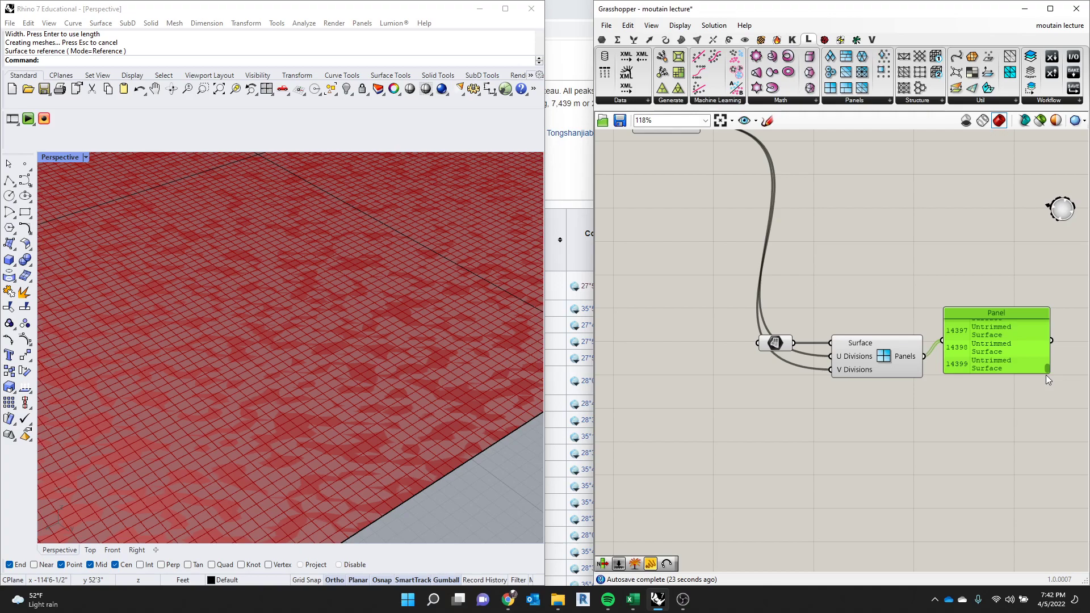
Move the Surface parameter above the Quad Panels inputs and place a Square Root component beneath Quad Panels.
drag(781, 341, 800, 311)
double_click(776, 418)
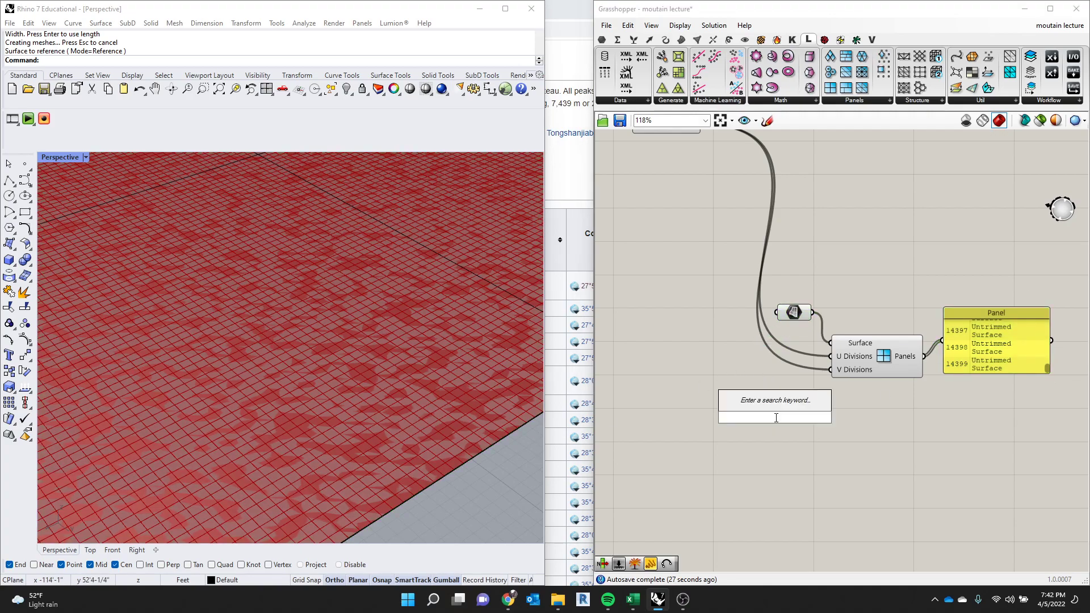
text(square)
key(Up)
key(Up)
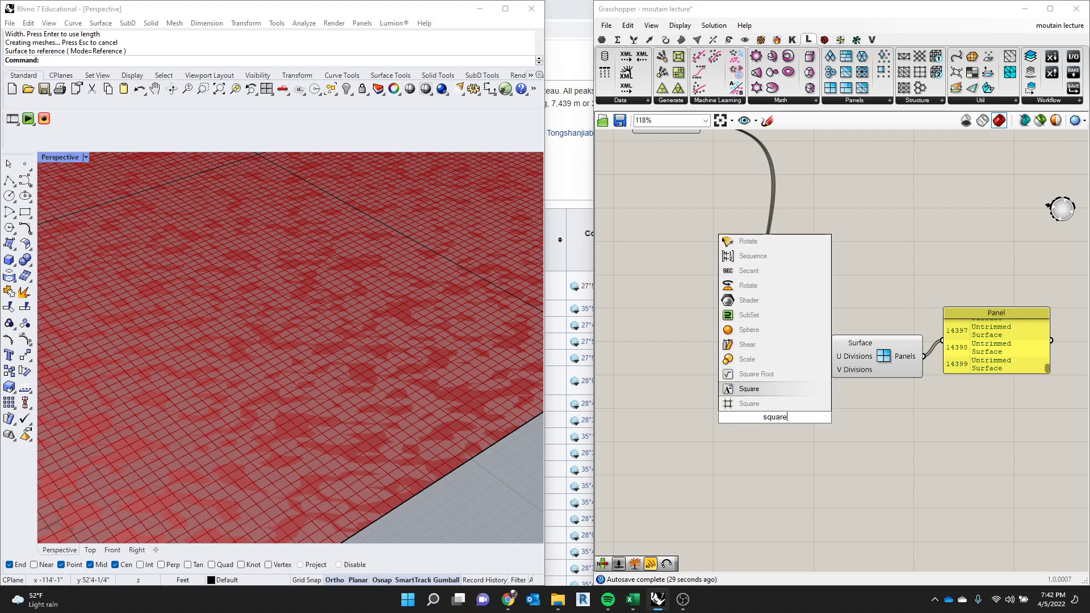
key(Return)
drag(775, 417, 868, 448)
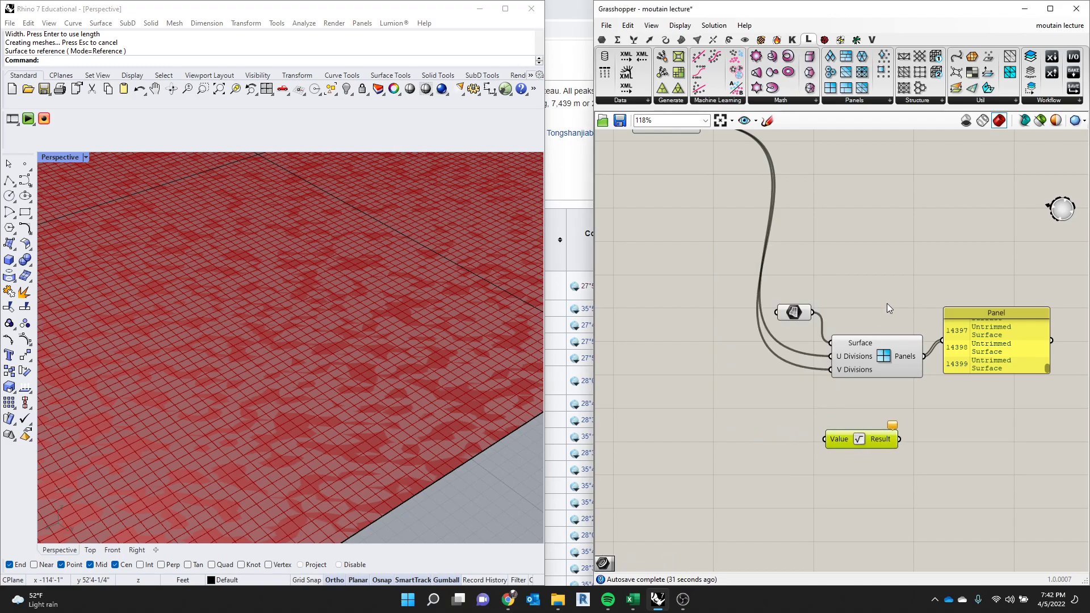
Feed the List Length output into the Square Root's Value input and check the component's result.
drag(804, 318, 857, 472)
scroll(795, 327, down, 3)
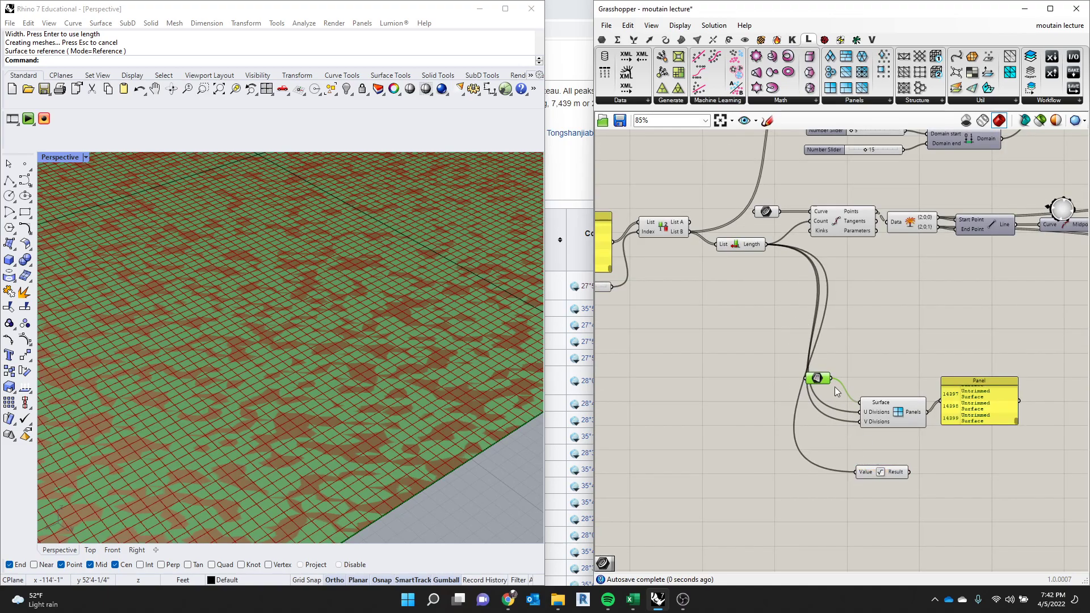
click(748, 248)
scroll(872, 457, up, 5)
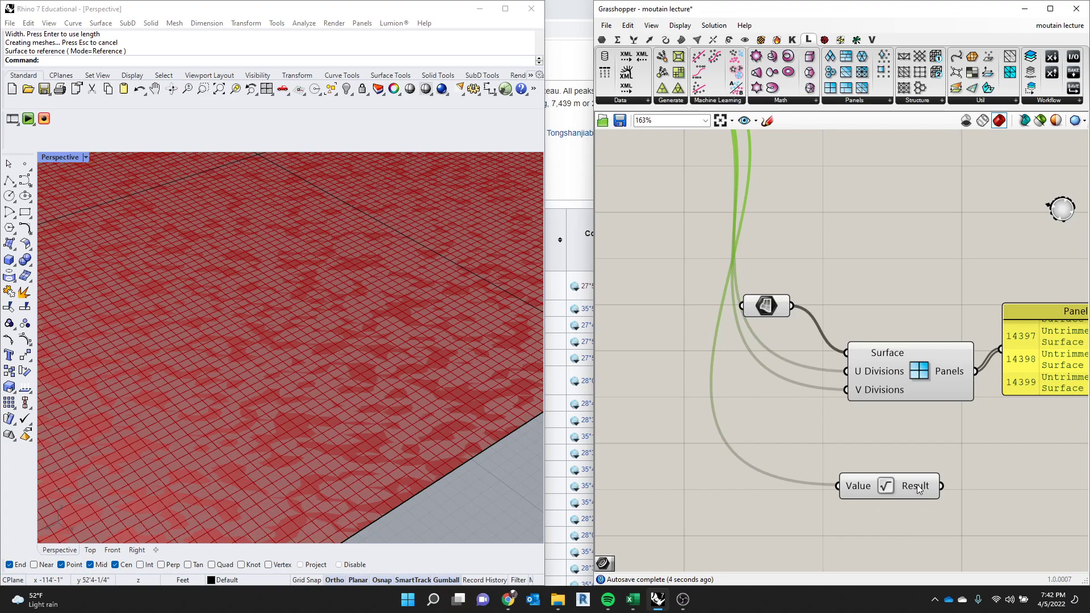
mouse_move(923, 480)
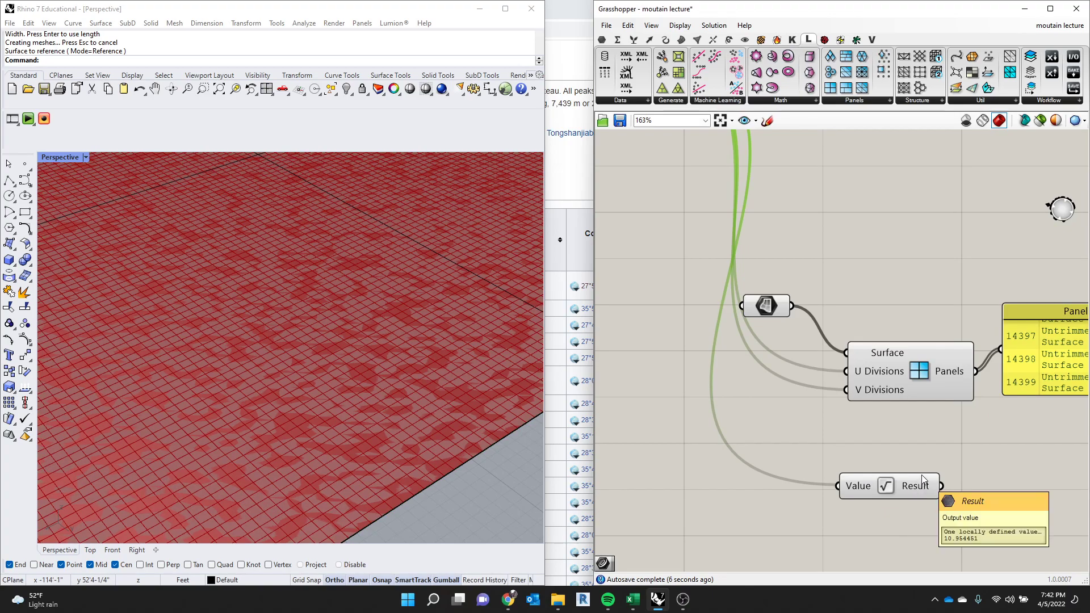
drag(922, 477, 915, 468)
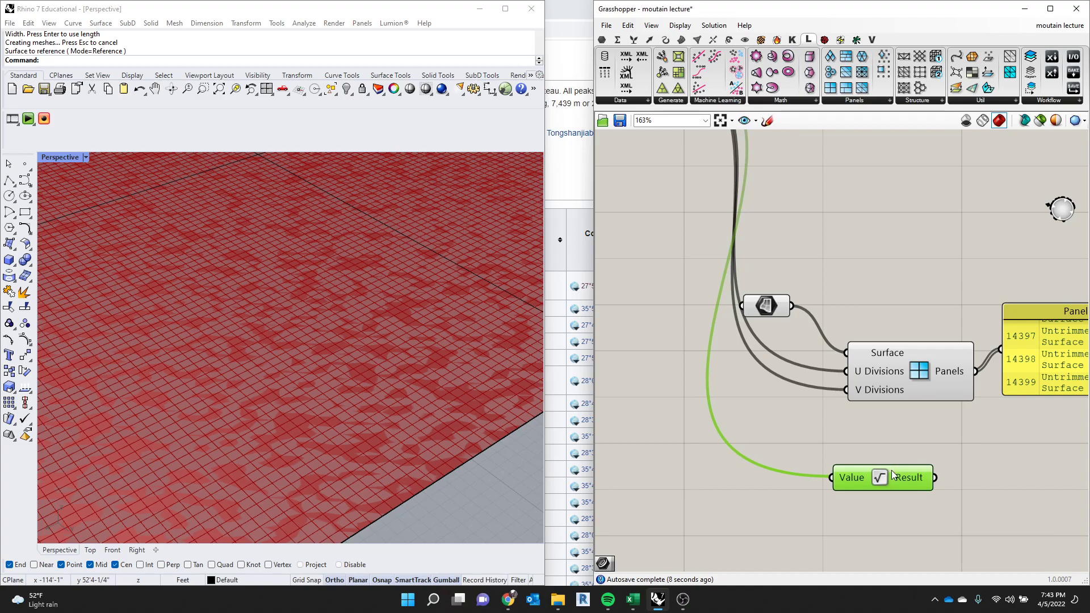
Make room before Quad Panels and wire the Square Root result into both its U Divisions and V Divisions inputs.
drag(920, 287, 758, 403)
drag(909, 368, 864, 362)
click(878, 284)
drag(888, 476, 801, 385)
drag(738, 426, 801, 366)
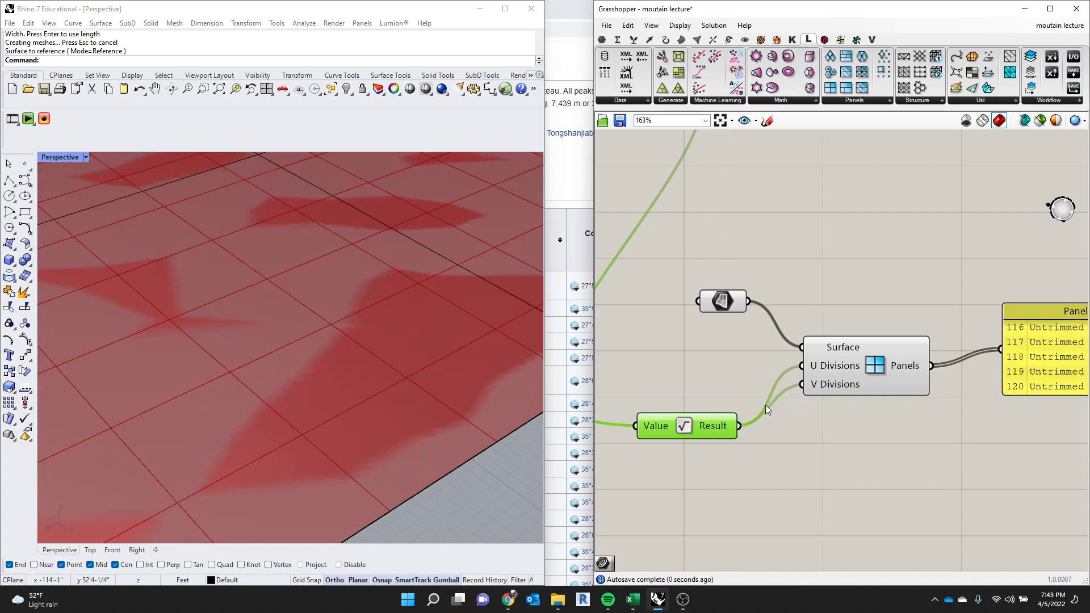
Compare the last entries in the output panel with the Square Root result driving the divisions.
scroll(730, 423, down, 2)
scroll(1022, 395, up, 3)
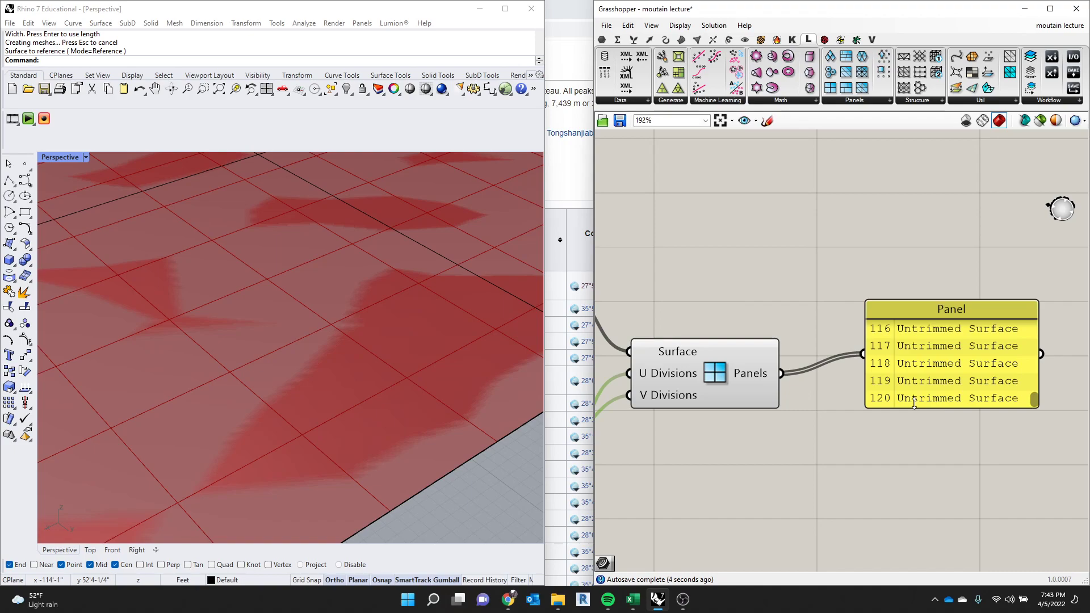
scroll(897, 400, down, 3)
scroll(728, 419, up, 2)
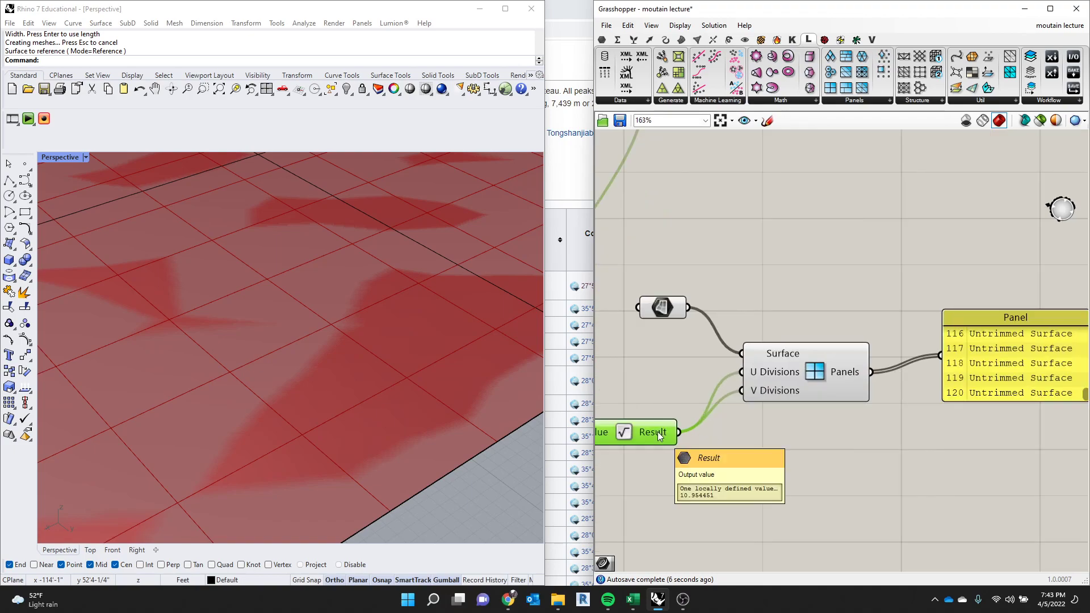
mouse_move(662, 443)
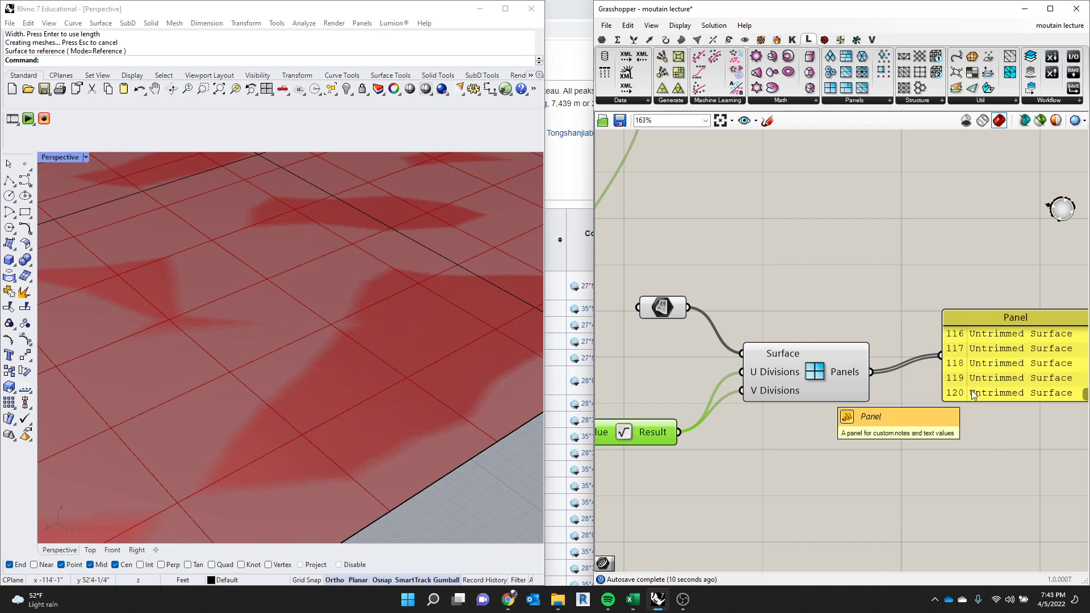
scroll(558, 541, down, 5)
scroll(798, 339, down, 3)
scroll(858, 353, up, 1)
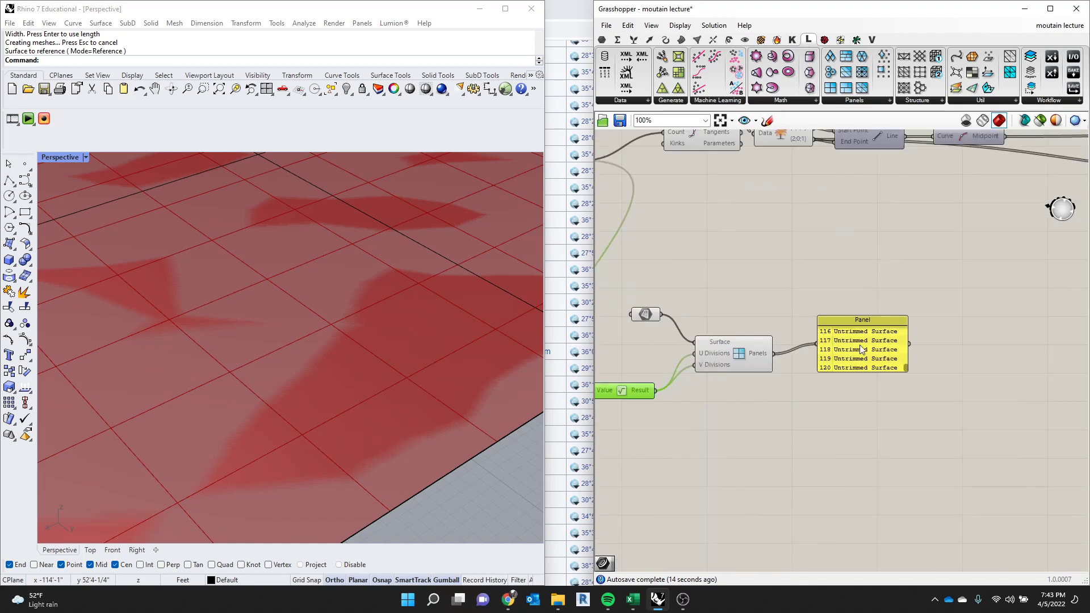
scroll(777, 333, down, 2)
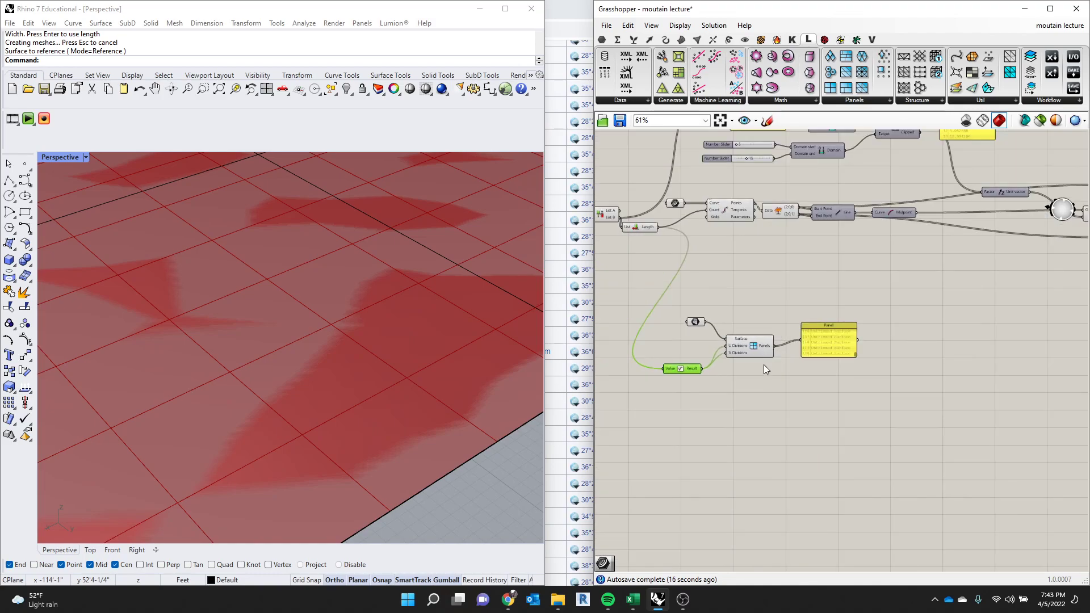
Add an Extrude component after the output panel, try feeding the panel into its Base input, and check the component's messages.
double_click(886, 321)
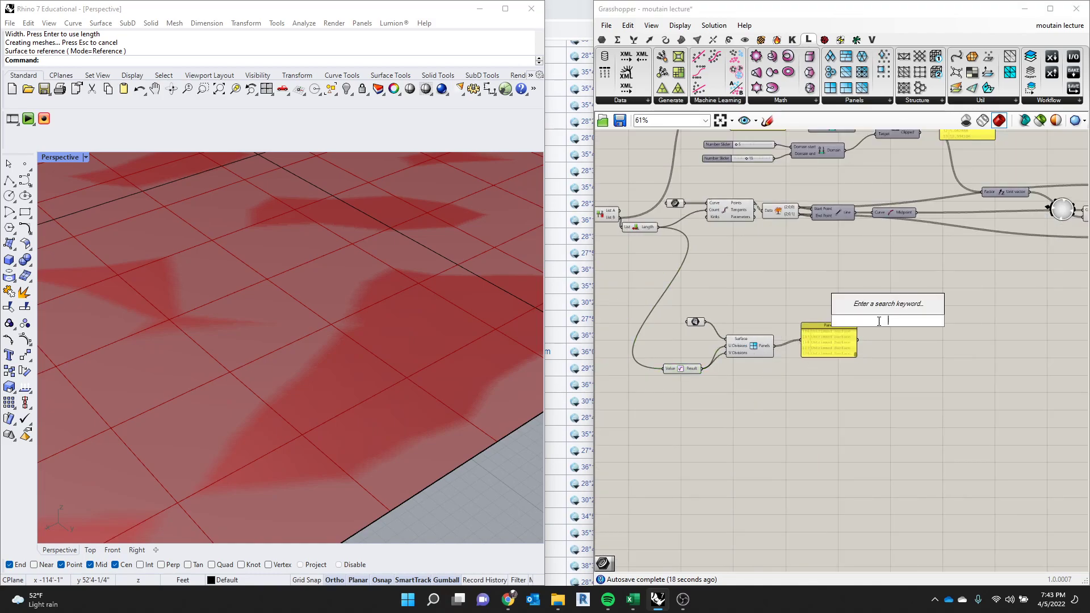
text(extru)
key(Up)
key(Return)
scroll(855, 416, up, 3)
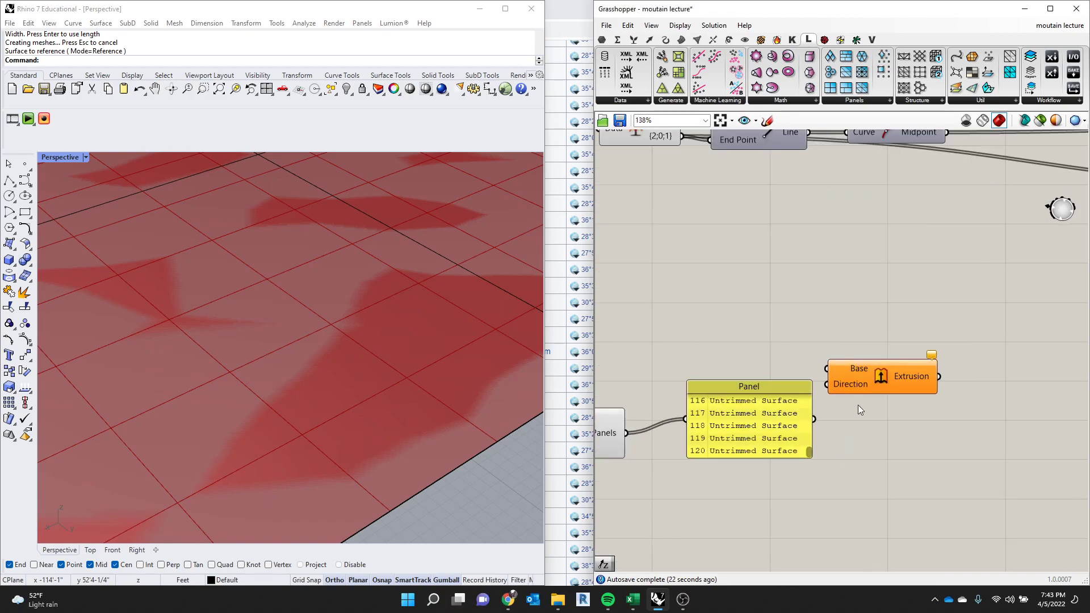
drag(863, 384, 925, 418)
drag(814, 419, 889, 406)
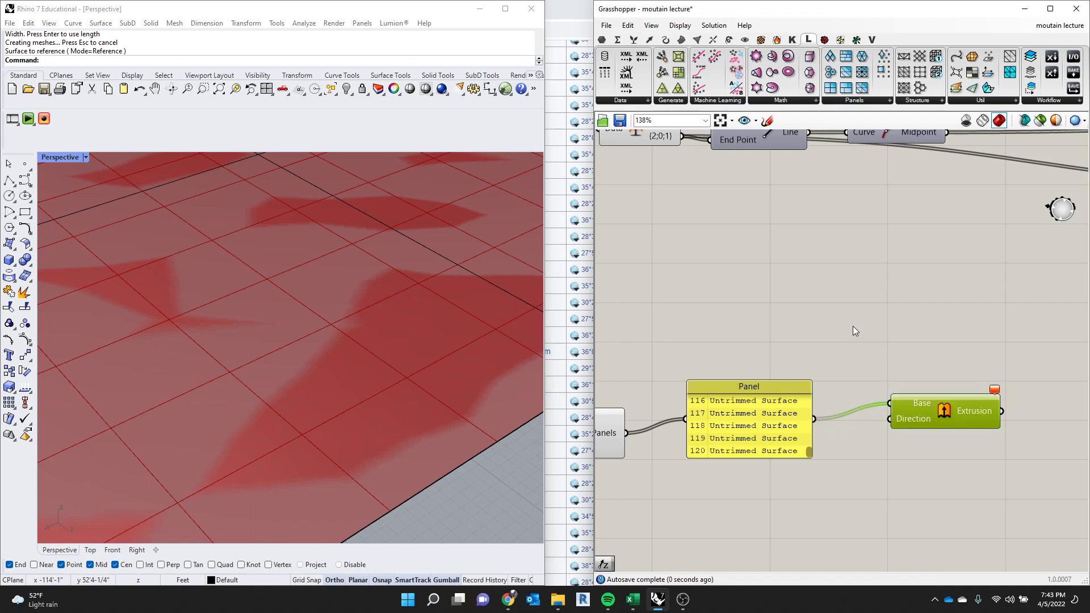
mouse_move(919, 402)
scroll(877, 412, up, 2)
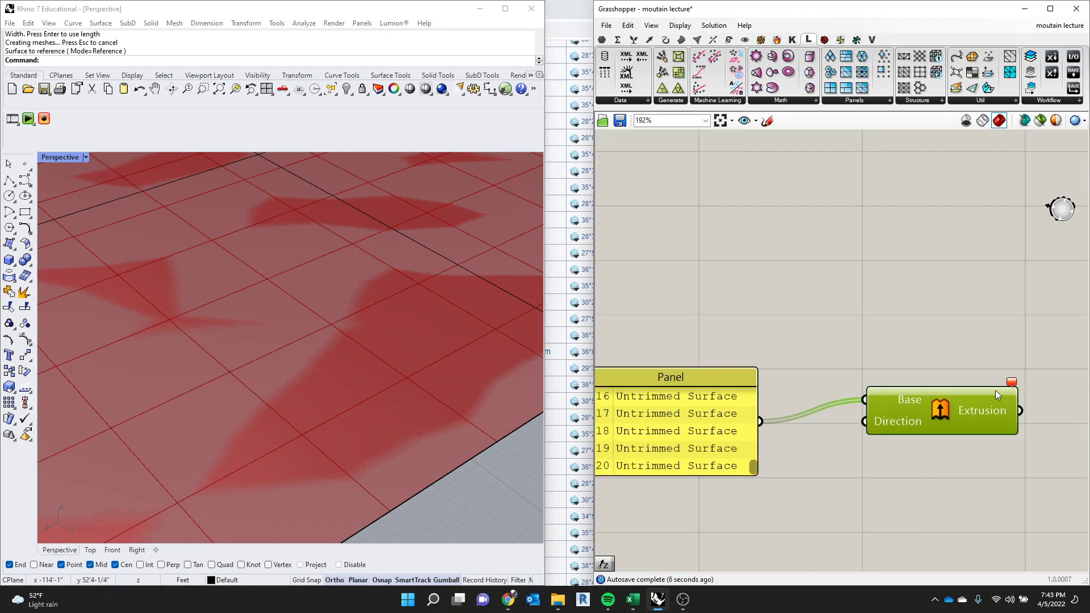
mouse_move(1012, 387)
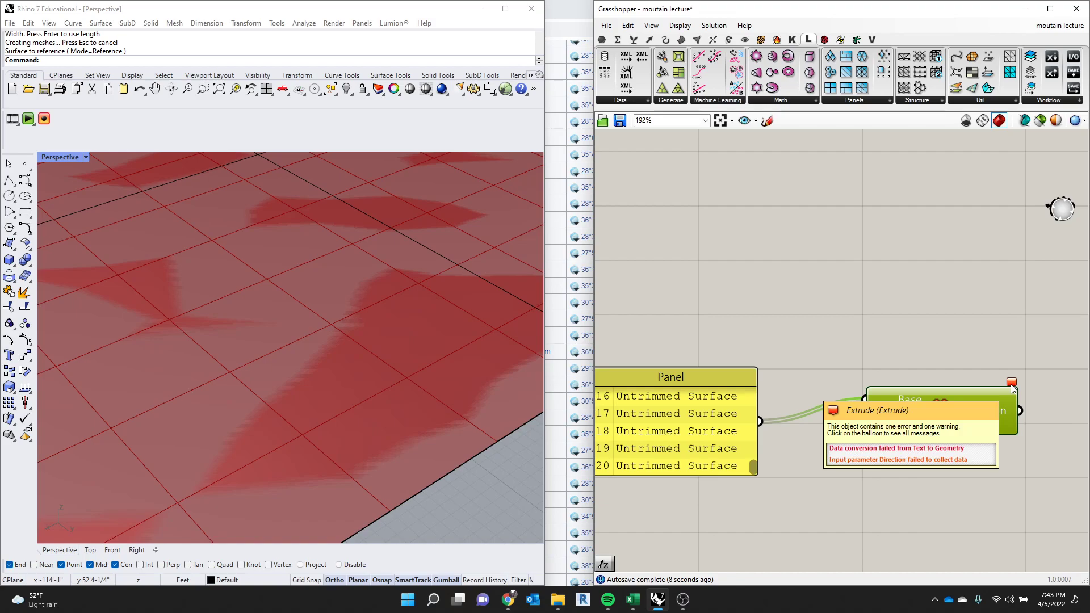
Feed Quad Panels' Panels output directly into Extrude's Base input and arrange the output panel and Extrude component around the wires.
click(971, 348)
scroll(968, 370, down, 3)
scroll(843, 437, up, 3)
drag(804, 387, 832, 365)
scroll(826, 370, down, 3)
drag(959, 375, 887, 468)
drag(674, 389, 881, 448)
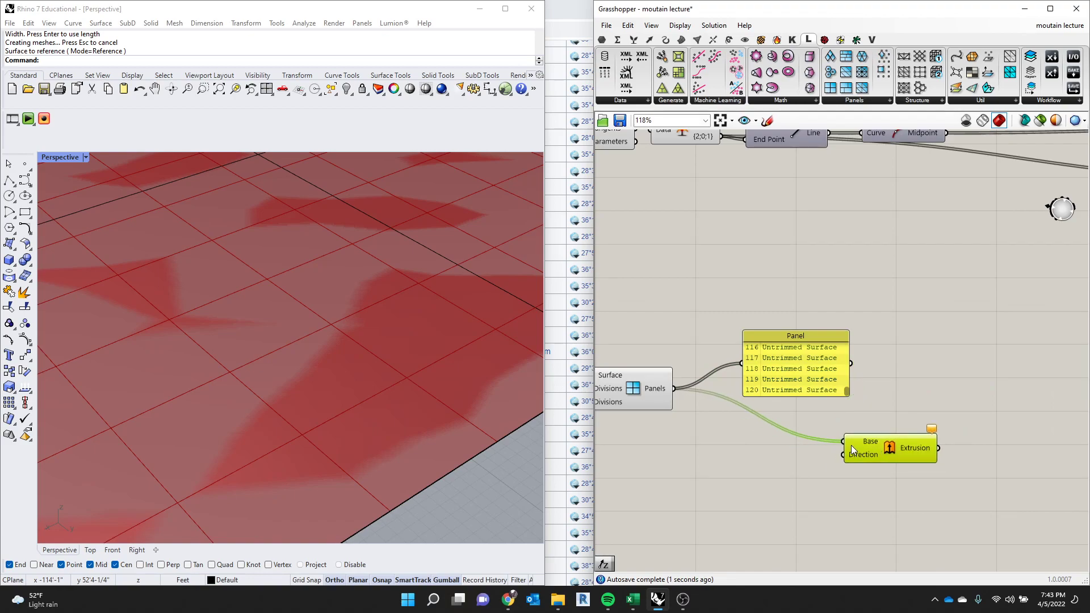
drag(836, 367, 837, 331)
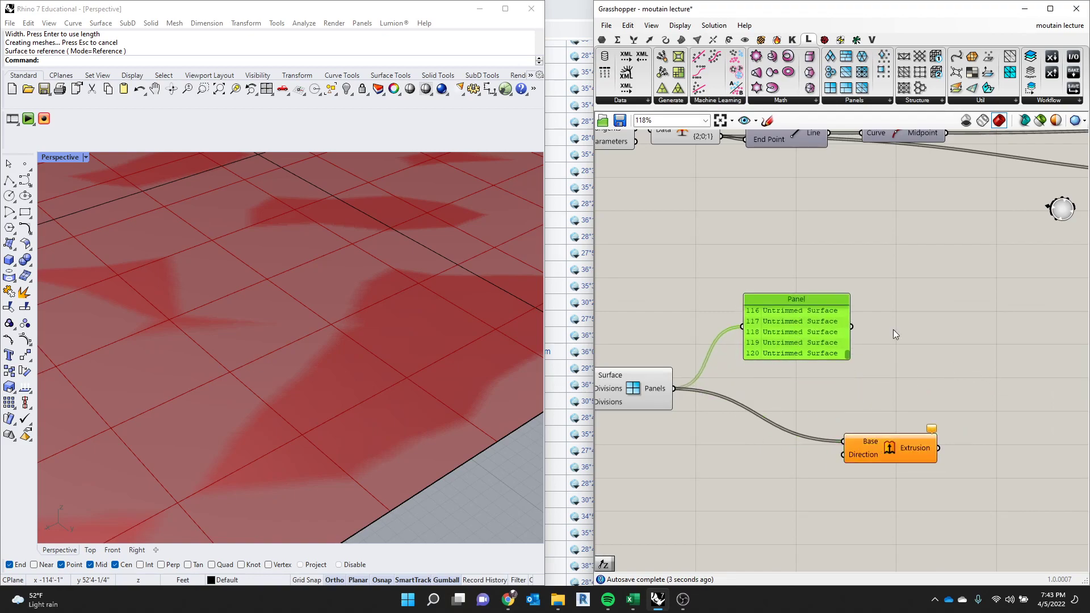
drag(889, 447, 844, 415)
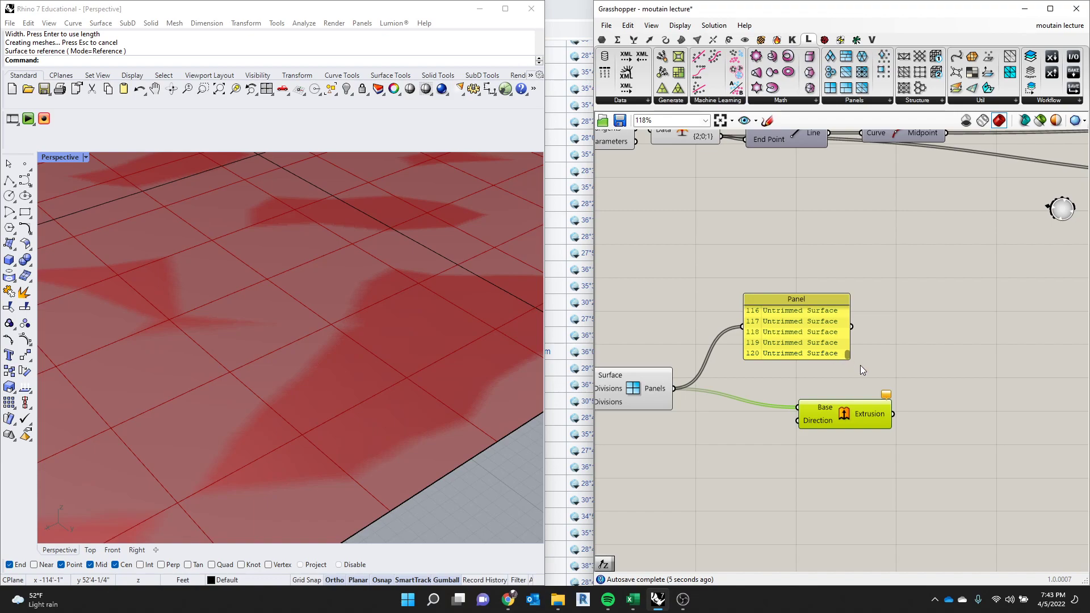
Add a Unit Z vector component and connect it to Extrude's Direction input.
double_click(778, 461)
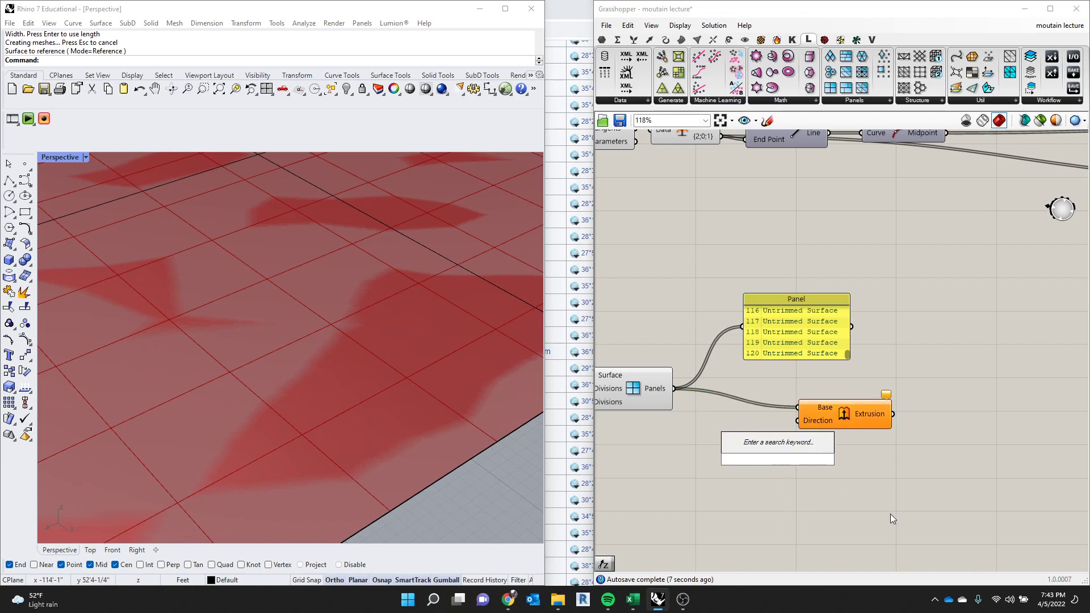
text(z)
click(769, 444)
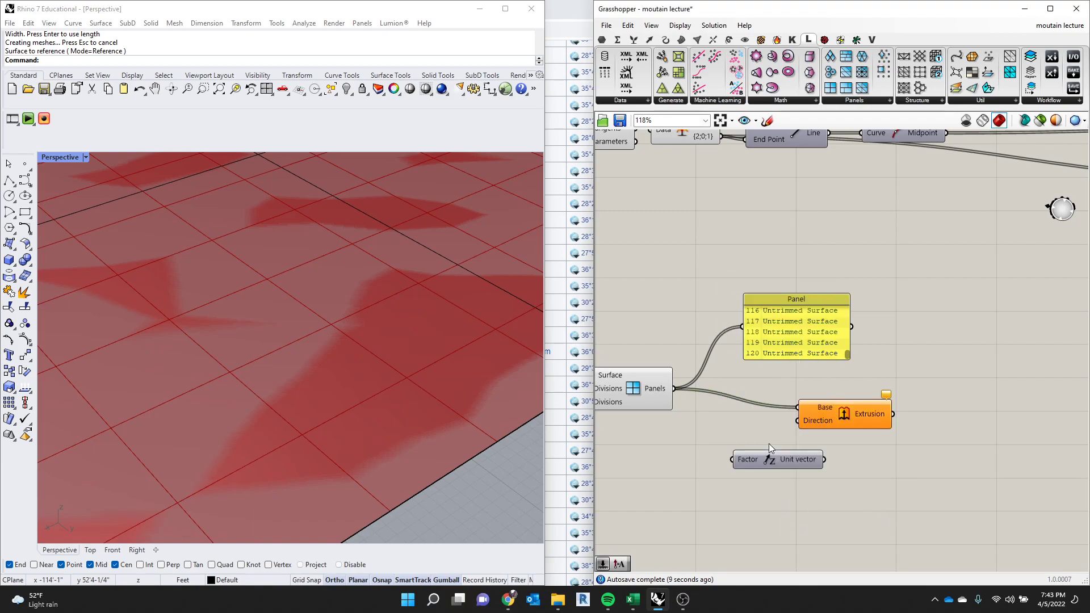
drag(783, 464, 798, 423)
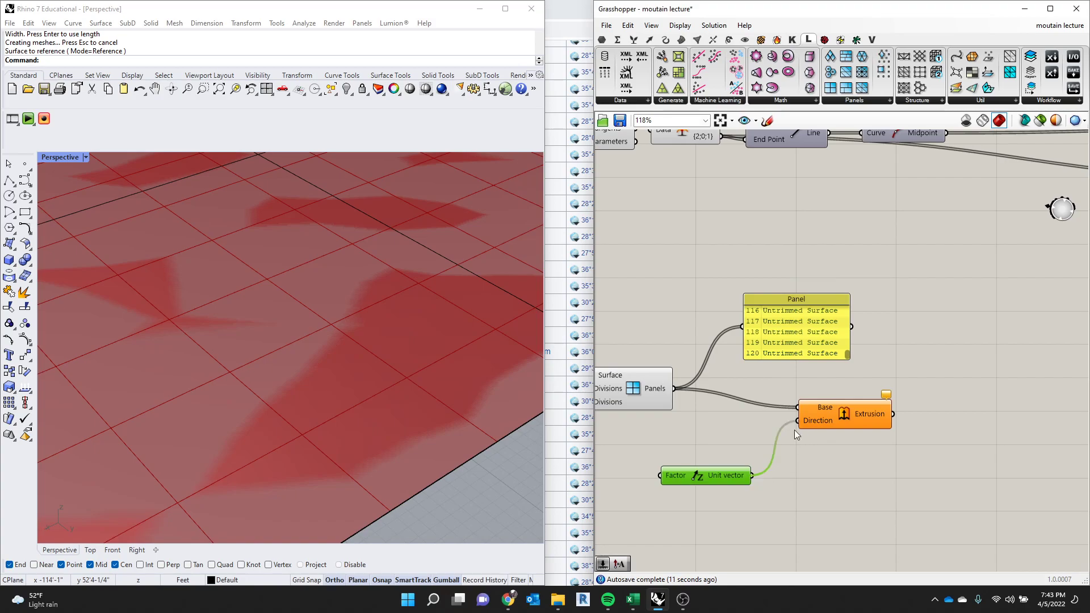
scroll(406, 442, down, 4)
scroll(268, 485, up, 4)
scroll(268, 485, up, 3)
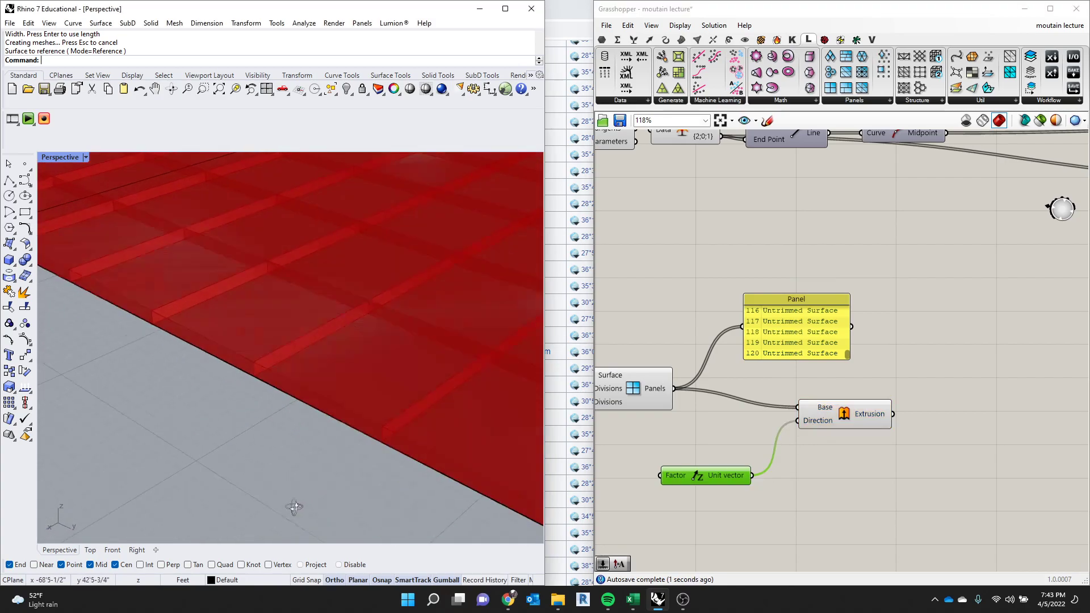
Move Extrude and Unit Z aside together and wire the remapped values (Mapped output) into Unit Z's Factor input.
scroll(829, 369, down, 3)
drag(880, 391, 740, 463)
scroll(938, 441, down, 3)
scroll(816, 309, up, 3)
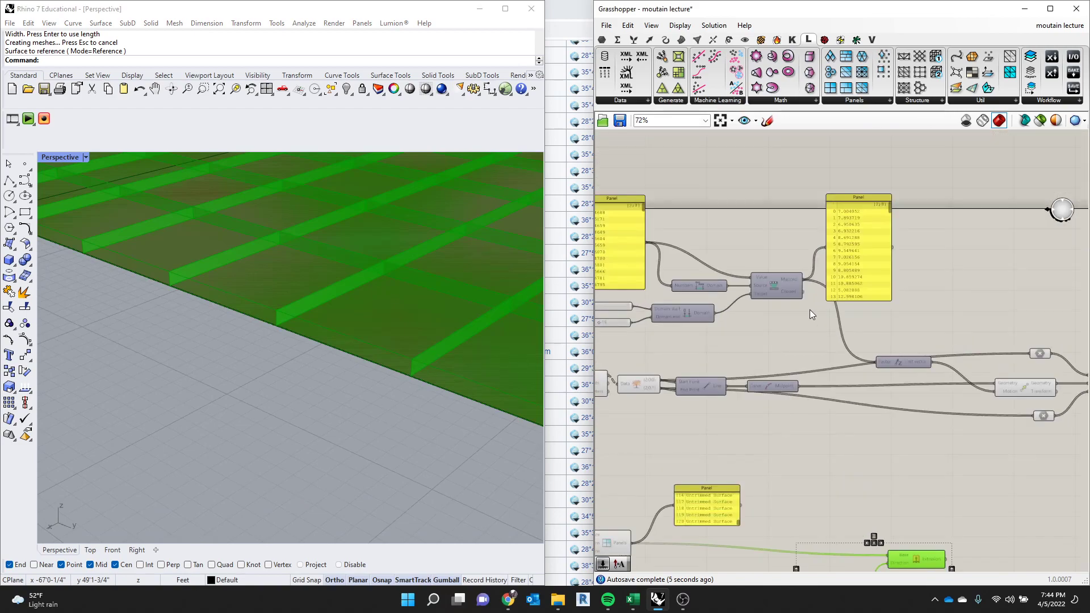
scroll(801, 309, down, 2)
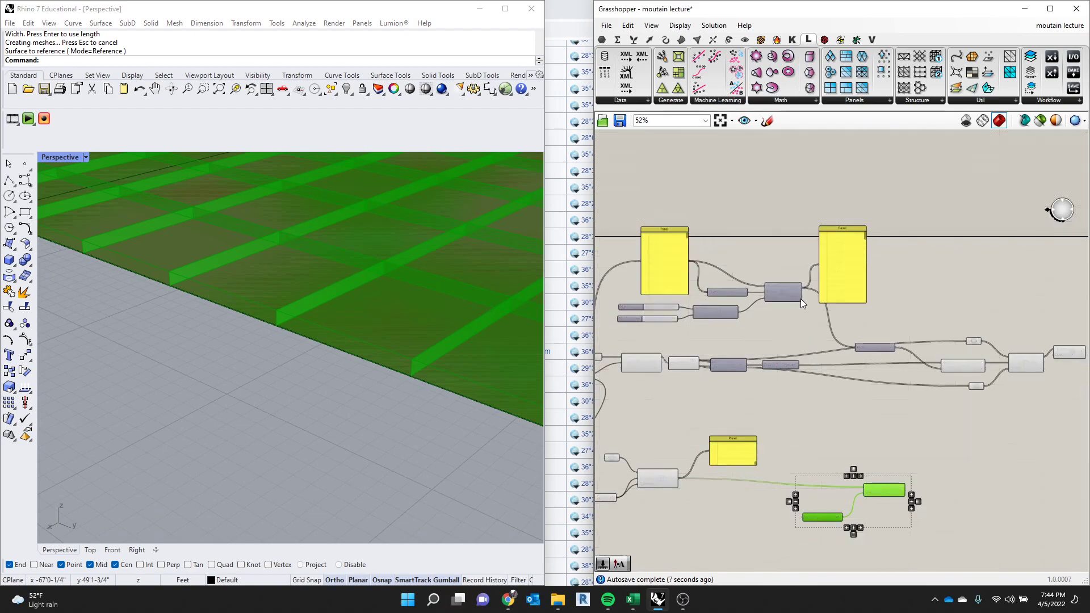
drag(806, 519, 804, 517)
scroll(397, 397, down, 8)
scroll(378, 397, up, 3)
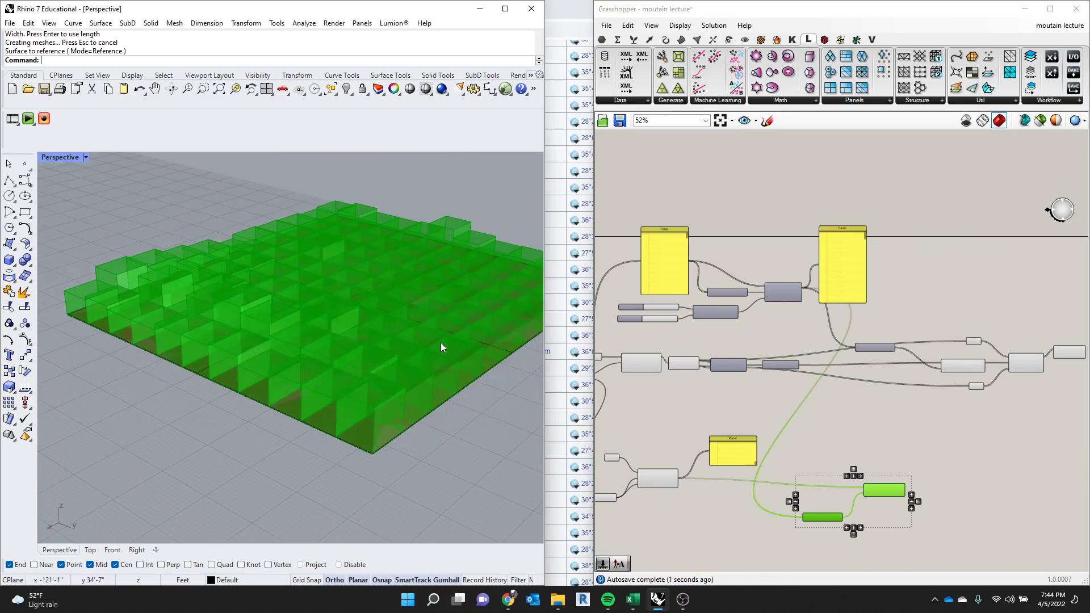
Turn off the Quad Panels preview so that only the extruded panels are displayed on the plane.
right_drag(443, 345, 382, 348)
right_drag(144, 253, 86, 152)
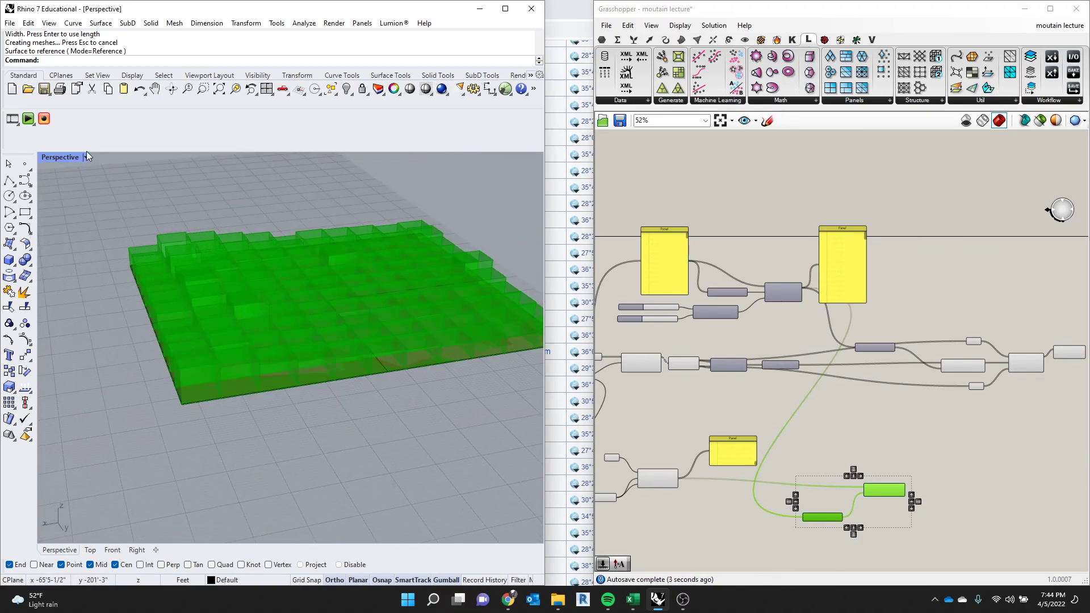
right_drag(253, 268, 256, 301)
click(757, 407)
scroll(758, 408, down, 3)
scroll(717, 490, up, 4)
click(725, 415)
middle_click(726, 416)
click(740, 385)
mouse_move(398, 329)
right_down()
mouse_move(335, 295)
mouse_move(426, 299)
mouse_move(404, 309)
mouse_move(415, 316)
mouse_move(420, 306)
mouse_move(170, 305)
mouse_move(237, 319)
mouse_move(364, 206)
mouse_move(410, 257)
right_up()
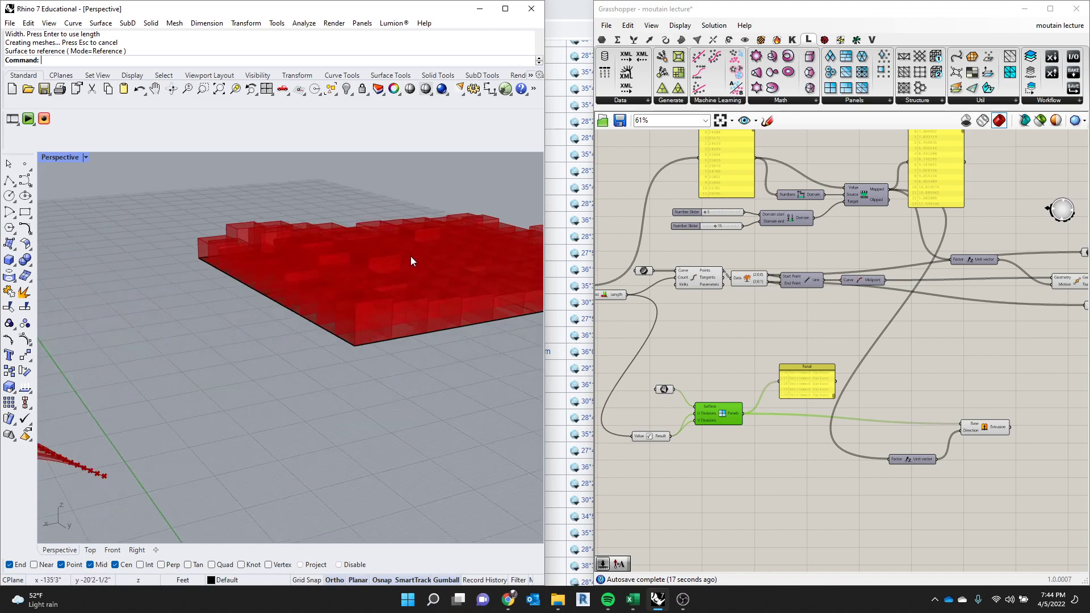
Switch to the Mountains workbook in Excel, sort the Height column from largest to smallest, and save the workbook.
click(633, 600)
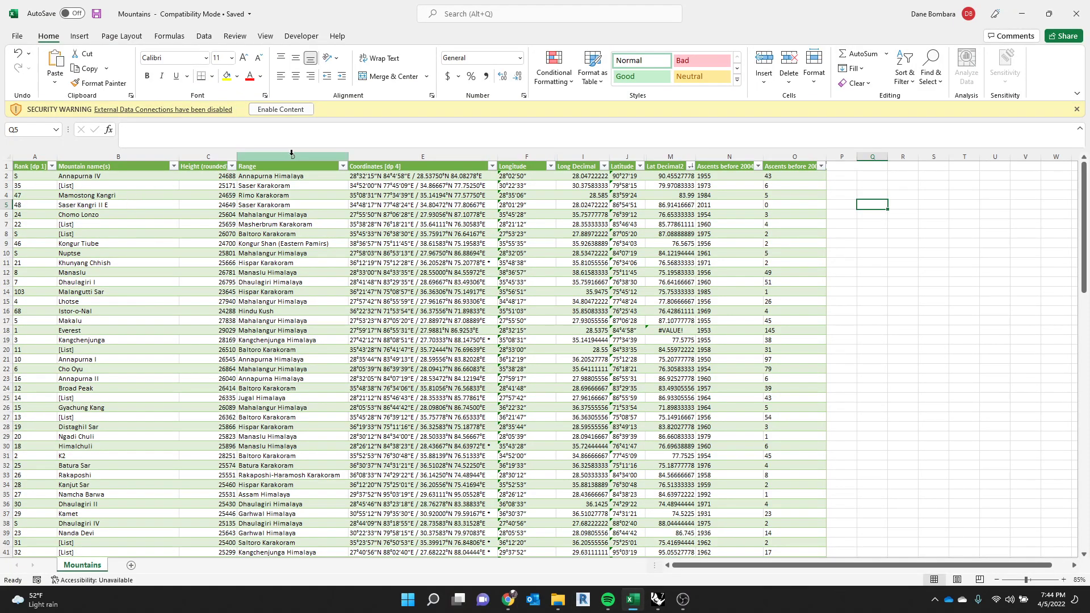
click(232, 166)
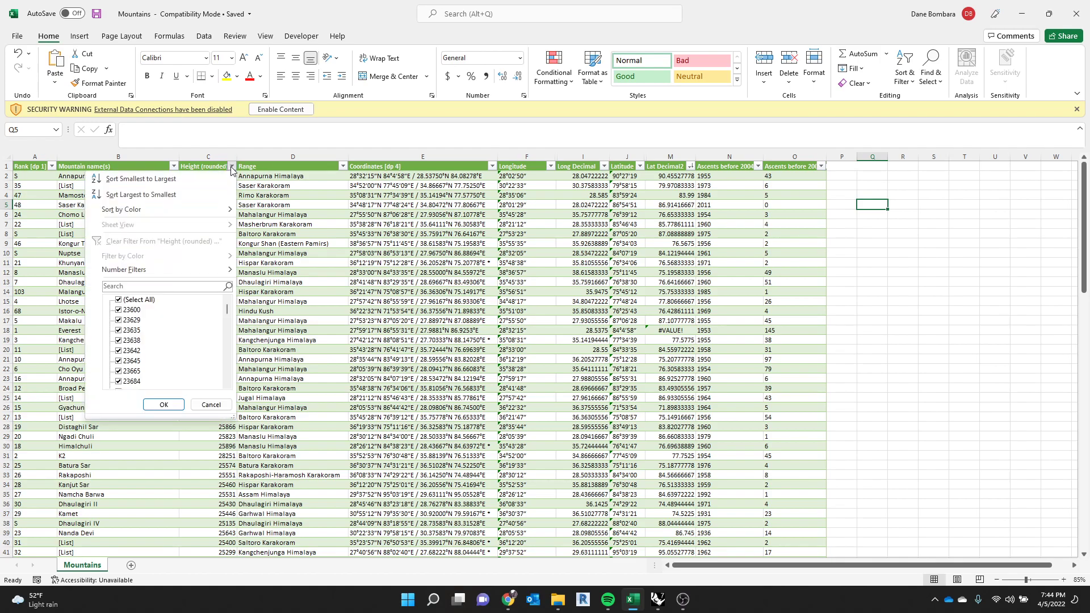
click(181, 194)
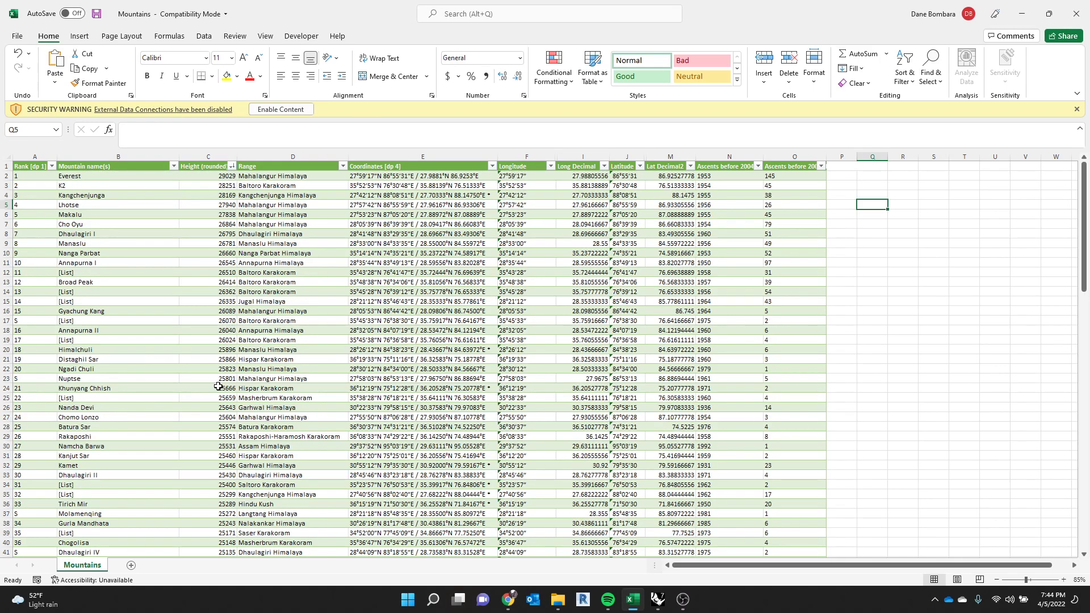
key(ctrl+s)
click(596, 371)
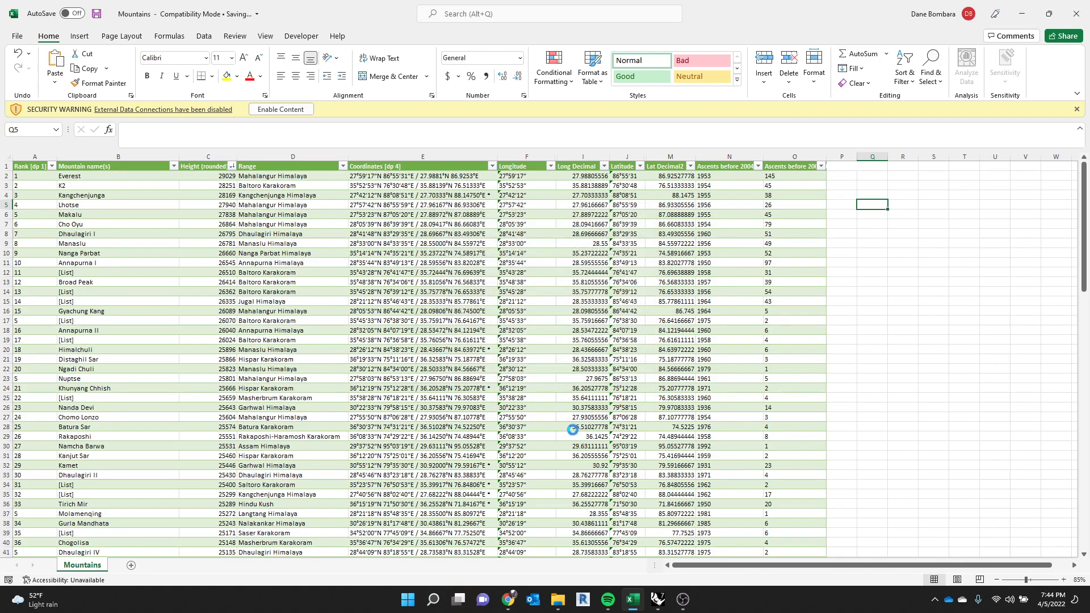
Return to Grasshopper and switch the Read Excel Data Boolean Toggle to False and back to True to reload the data.
mouse_move(657, 600)
click(657, 563)
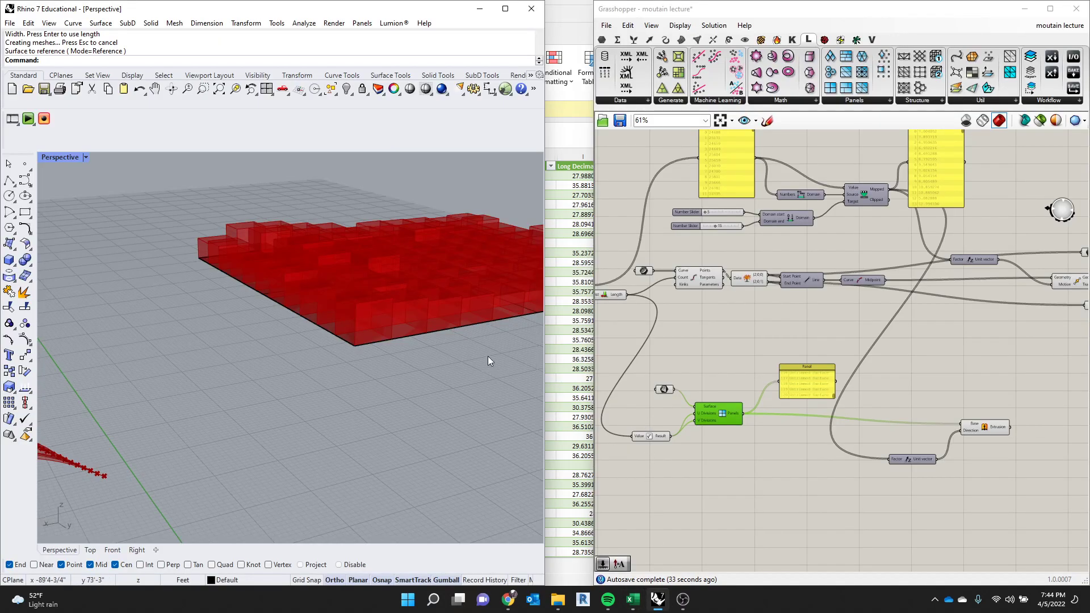
scroll(821, 358, down, 3)
right_drag(818, 356, 948, 389)
scroll(631, 328, up, 7)
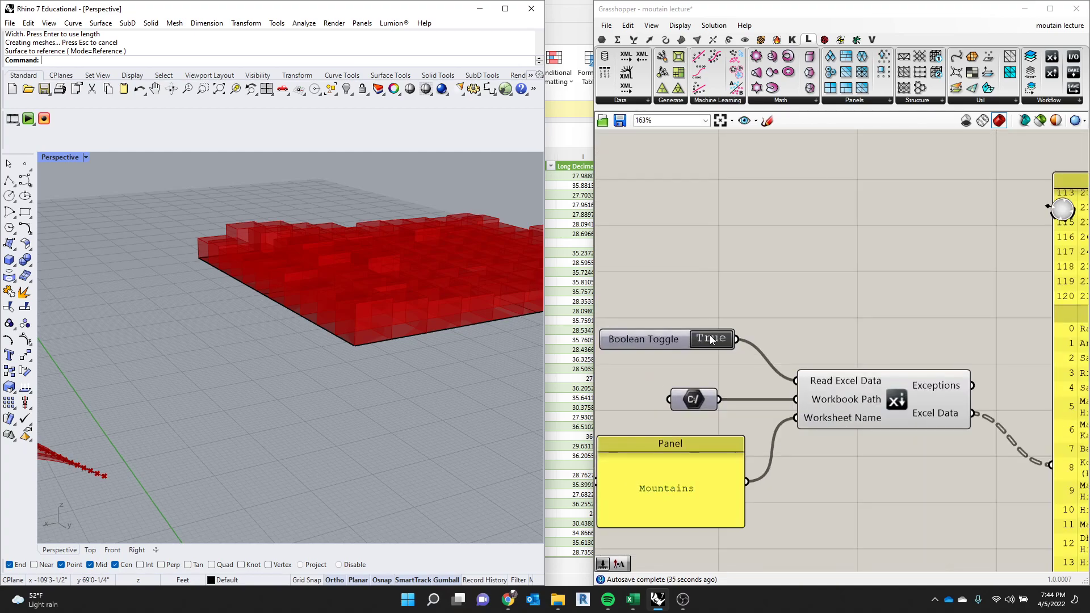
double_click(711, 339)
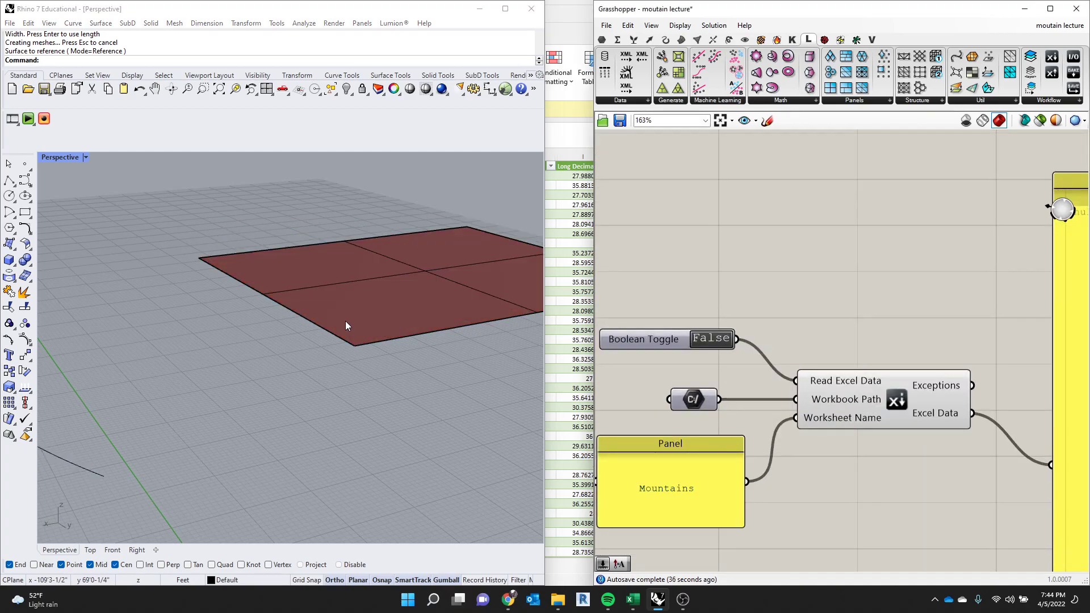
Examine how the extrusion heights step across the panel grid after the data reload.
right_drag(311, 309, 228, 304)
shift+right_drag(525, 369, 463, 363)
scroll(282, 333, up, 4)
scroll(289, 307, up, 1)
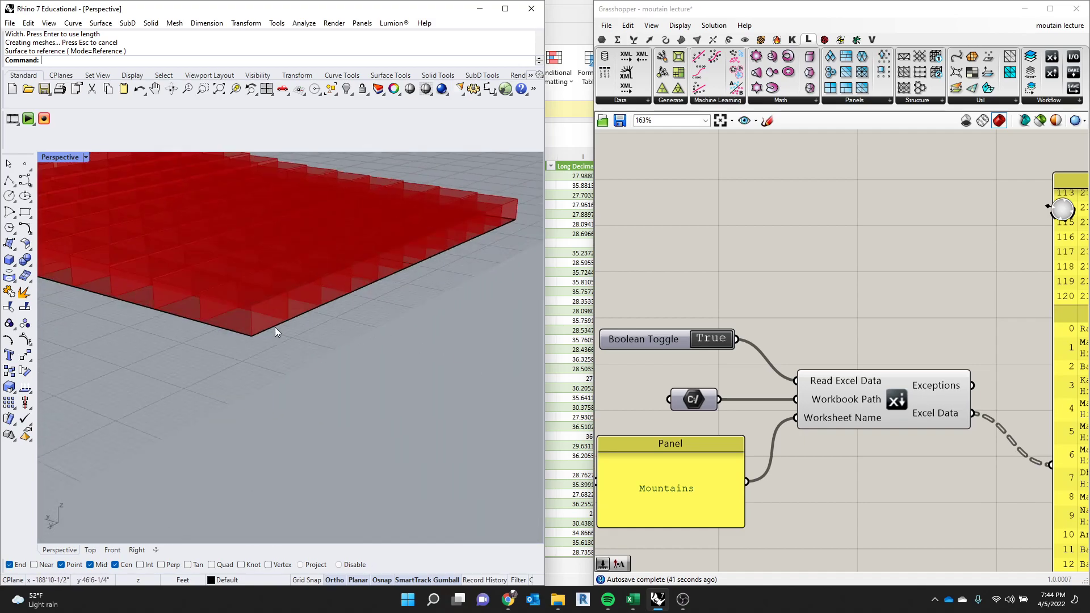
scroll(250, 290, down, 5)
scroll(201, 231, up, 2)
right_drag(201, 231, 225, 328)
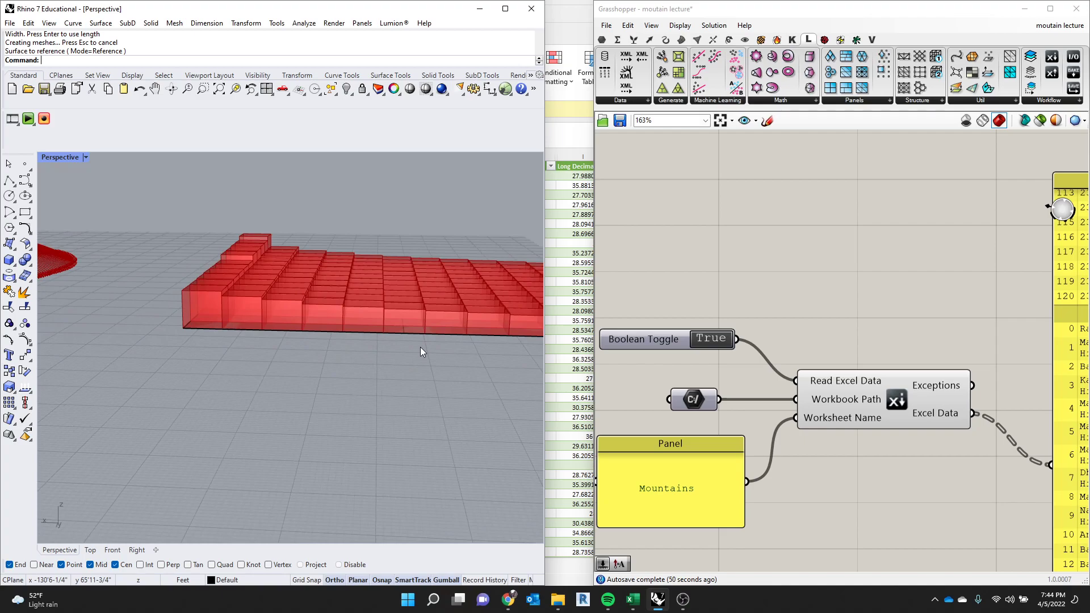
Select Extrude and Unit Z together and move them closer to the Quad Panels component.
scroll(736, 322, down, 4)
scroll(736, 322, down, 2)
right_drag(874, 418, 734, 380)
scroll(993, 415, up, 3)
right_drag(994, 416, 880, 408)
scroll(857, 438, down, 1)
drag(1071, 369, 841, 448)
scroll(799, 424, up, 3)
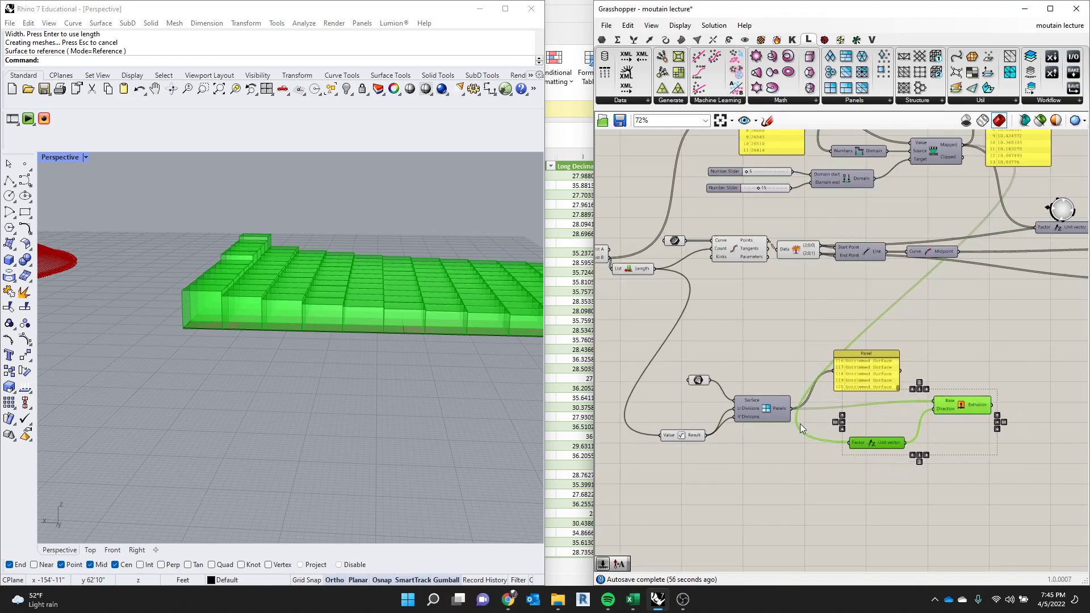
click(745, 324)
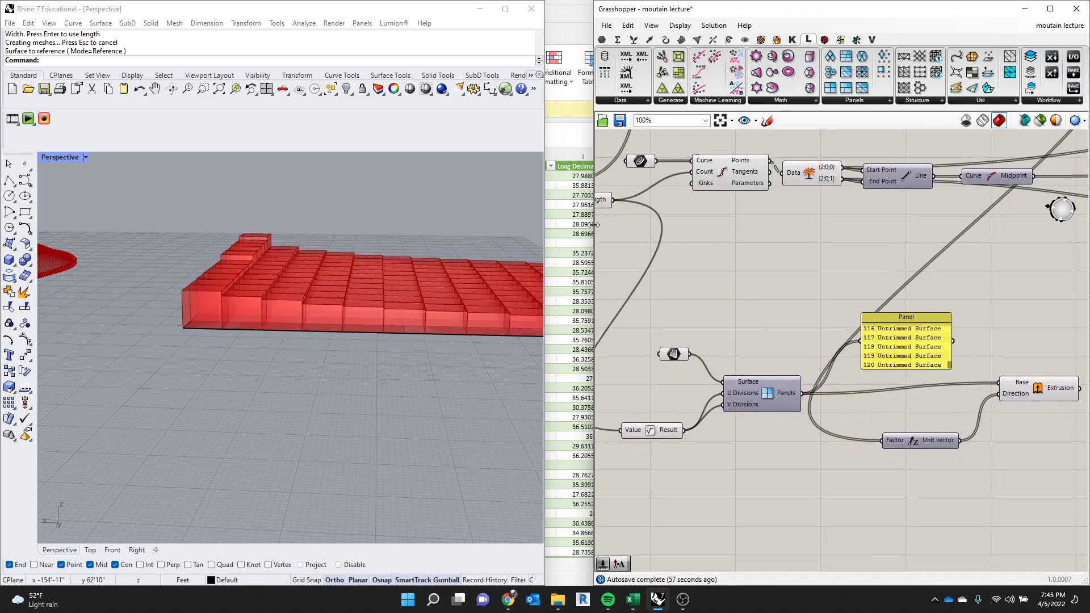
Widen the Grasshopper window and spread out Extrude, Unit Z and Quad Panels to space the wires more clearly.
drag(593, 224, 212, 224)
right_drag(281, 369, 509, 416)
drag(747, 383, 804, 380)
drag(935, 409, 795, 497)
drag(929, 411, 853, 488)
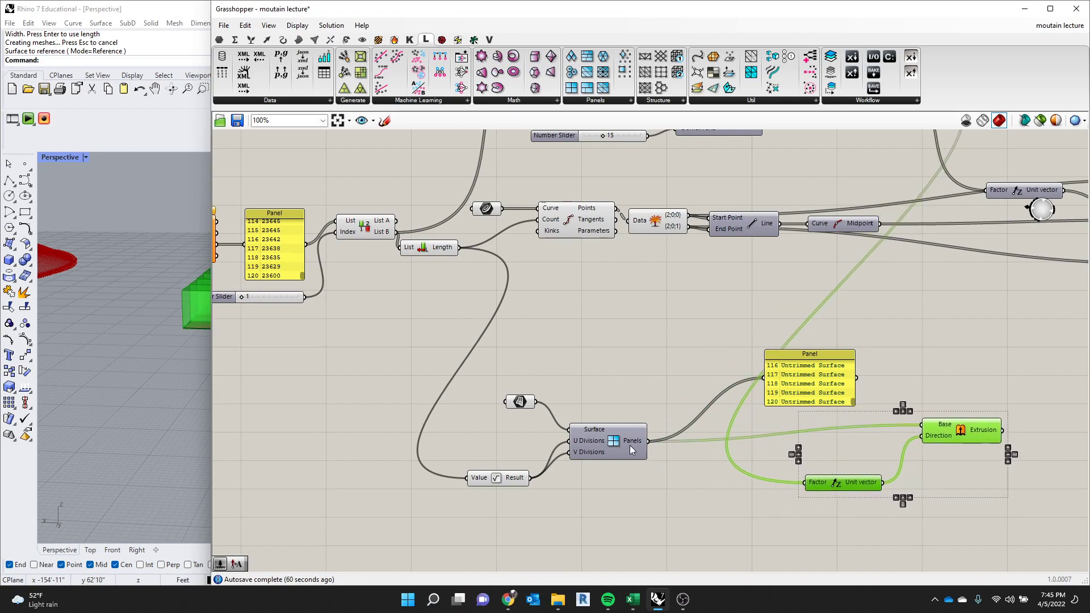
drag(630, 447, 659, 451)
click(667, 389)
Delete the output panel attached to Quad Panels and check the sorted heights in the Mountains worksheet.
click(812, 377)
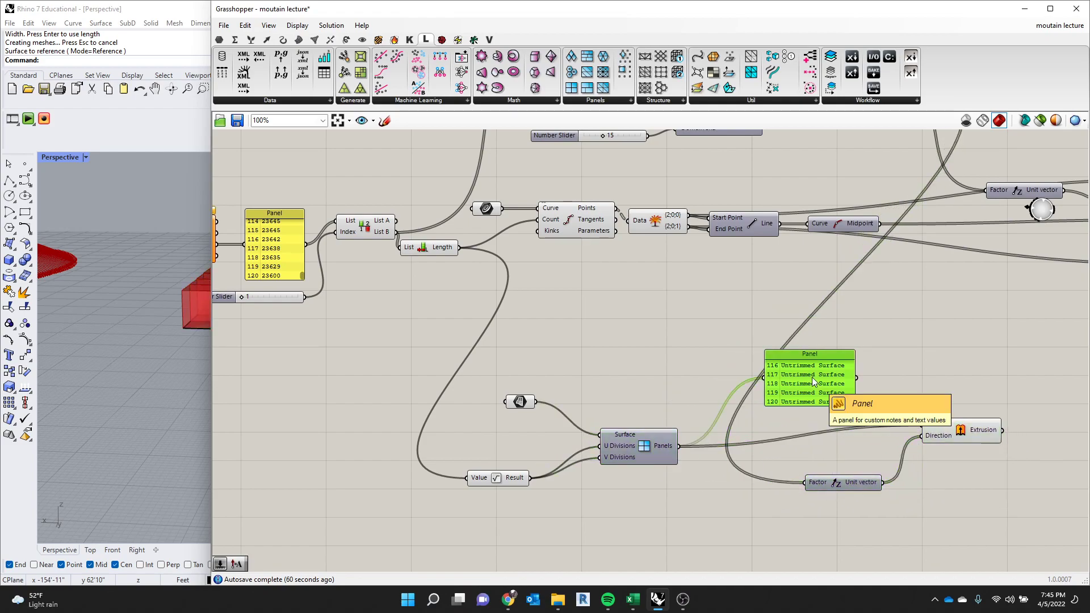
key(Delete)
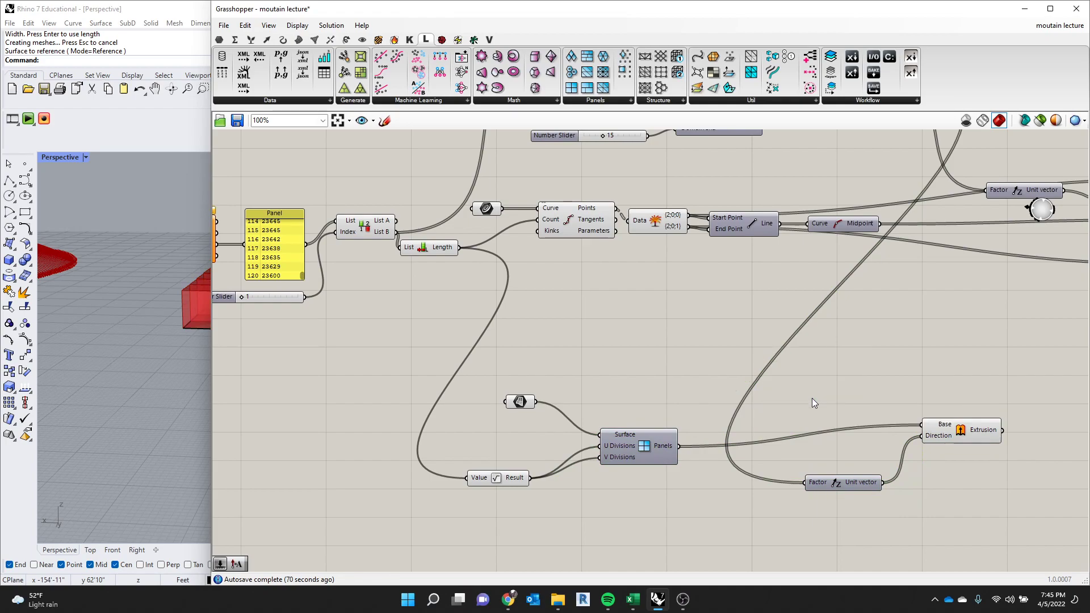
scroll(813, 398, down, 3)
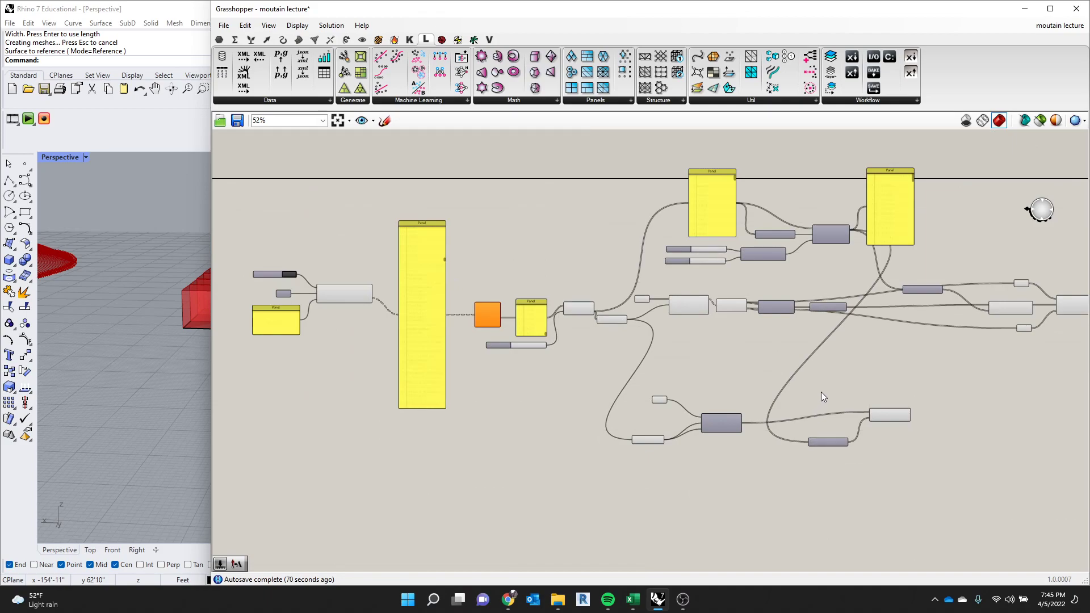
scroll(820, 398, down, 1)
scroll(915, 417, up, 3)
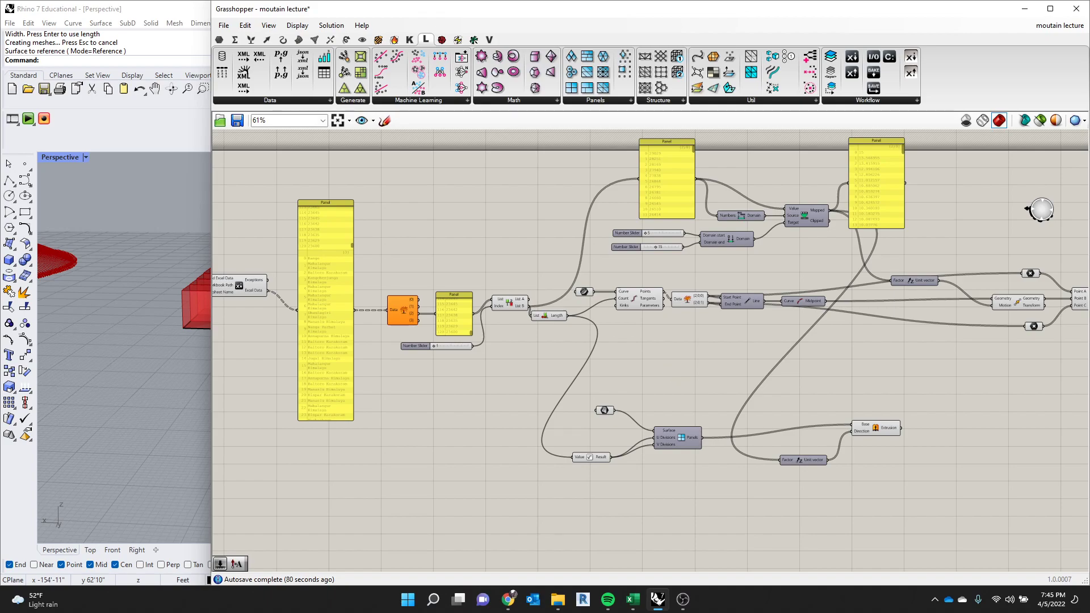
click(630, 607)
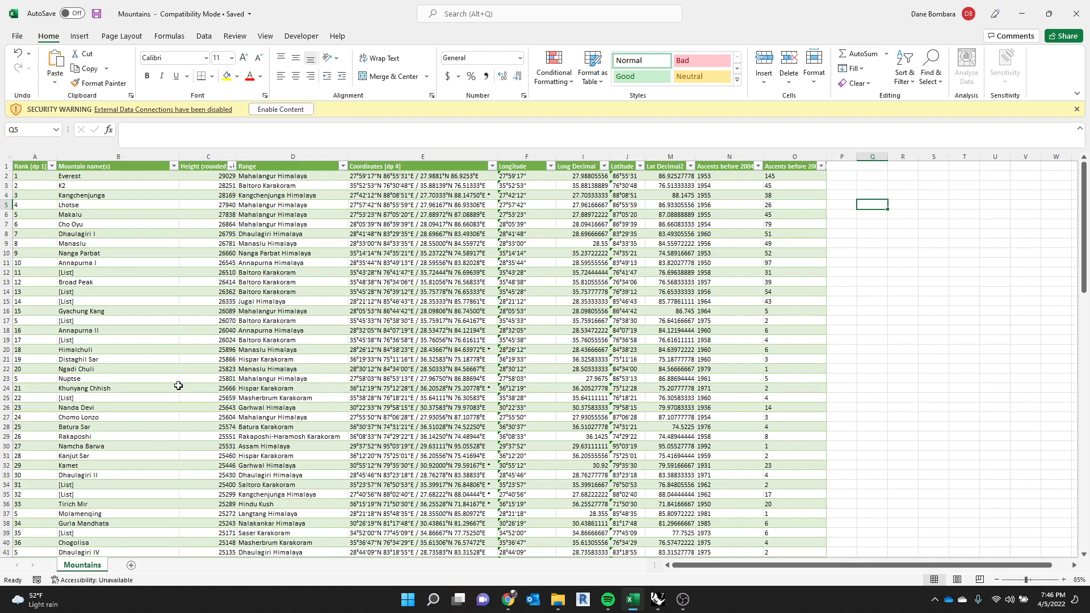
click(656, 600)
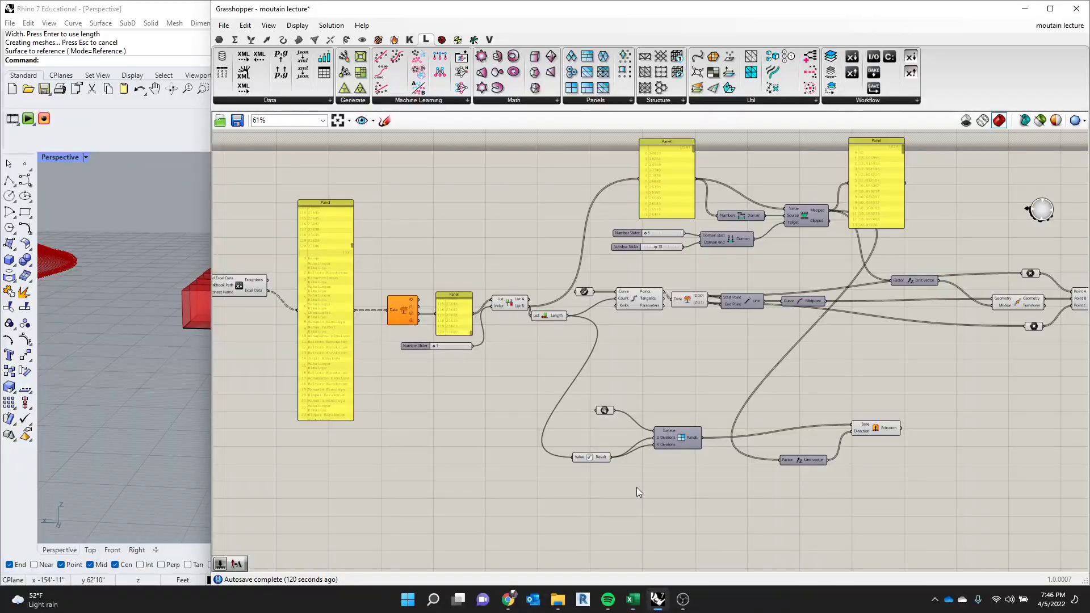
Narrow the Grasshopper window to uncover the Rhino viewport and view the lofted ribbon and extruded panels together.
scroll(636, 401, down, 4)
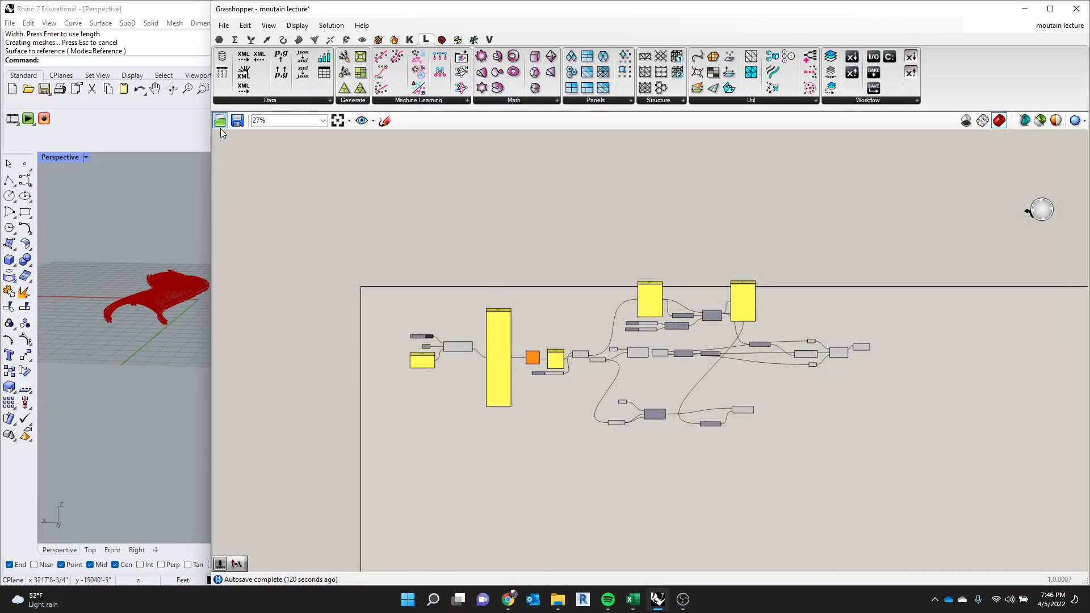
drag(212, 152, 561, 188)
scroll(90, 275, up, 10)
right_drag(93, 278, 248, 351)
scroll(244, 346, down, 8)
scroll(360, 377, up, 7)
scroll(238, 376, down, 10)
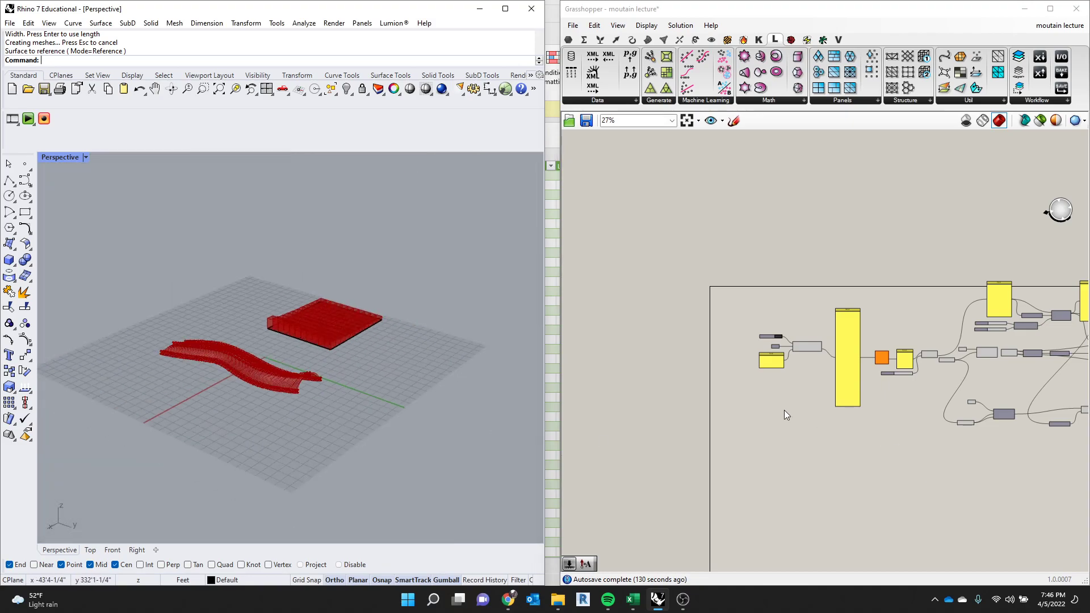
scroll(261, 345, up, 5)
scroll(672, 381, down, 3)
scroll(673, 376, up, 6)
Try bringing the wired Quad Panels component over beside the Loft component.
alt+drag(652, 347, 1081, 308)
scroll(954, 378, down, 2)
scroll(903, 366, up, 2)
scroll(1016, 325, up, 1)
scroll(785, 431, down, 4)
scroll(943, 374, up, 4)
drag(886, 377, 924, 276)
click(920, 215)
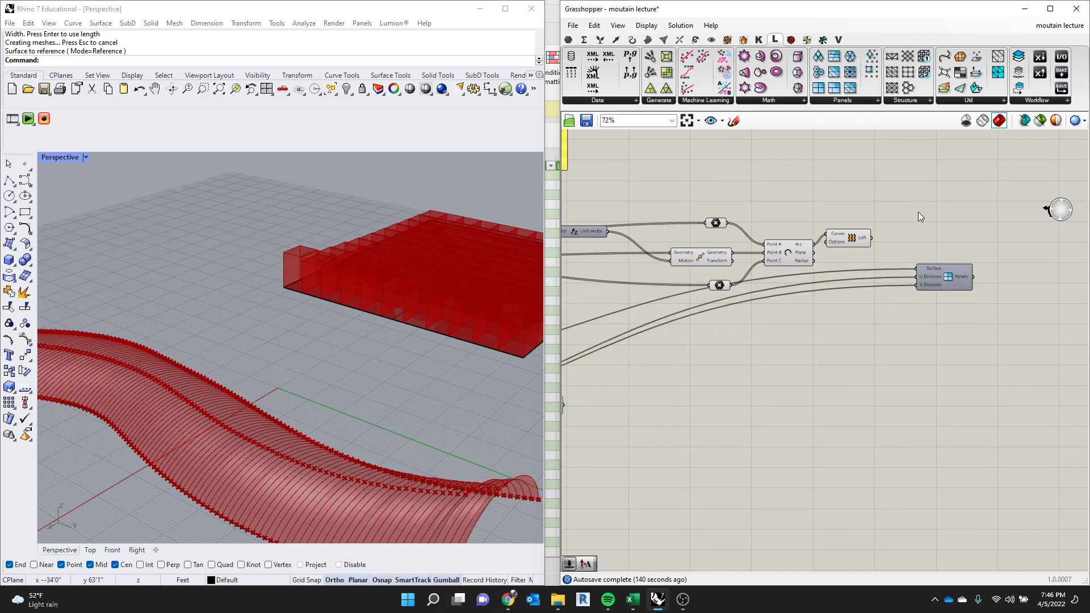
Place a new Quad Panels component after Loft, wire the Loft output into its Surface input, and move Loft closer.
drag(819, 88, 914, 214)
drag(954, 283, 646, 439)
scroll(906, 224, up, 5)
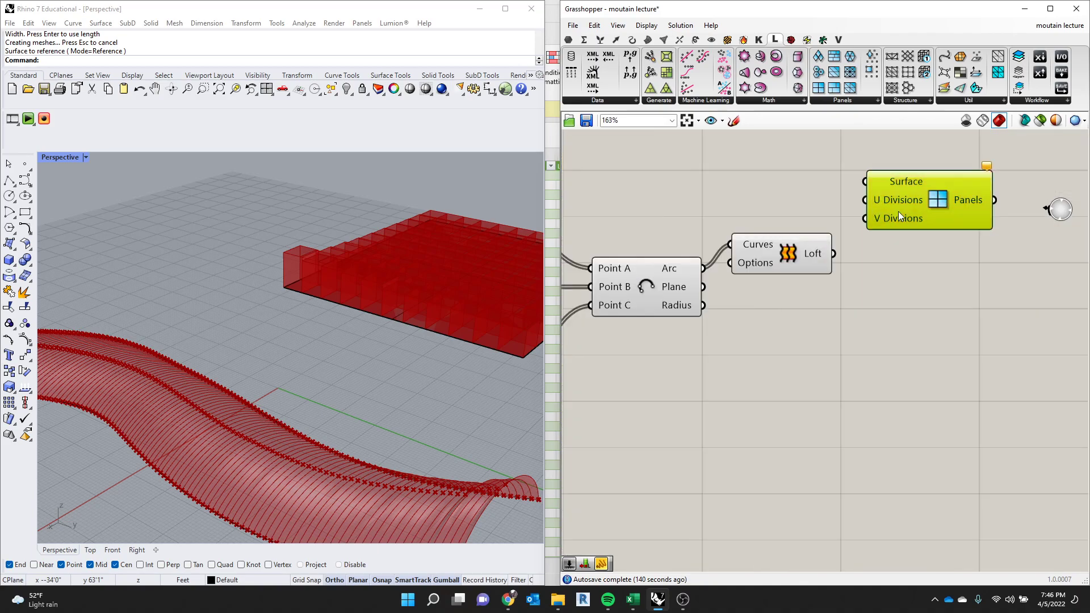
click(898, 209)
drag(833, 254, 889, 222)
drag(801, 251, 821, 234)
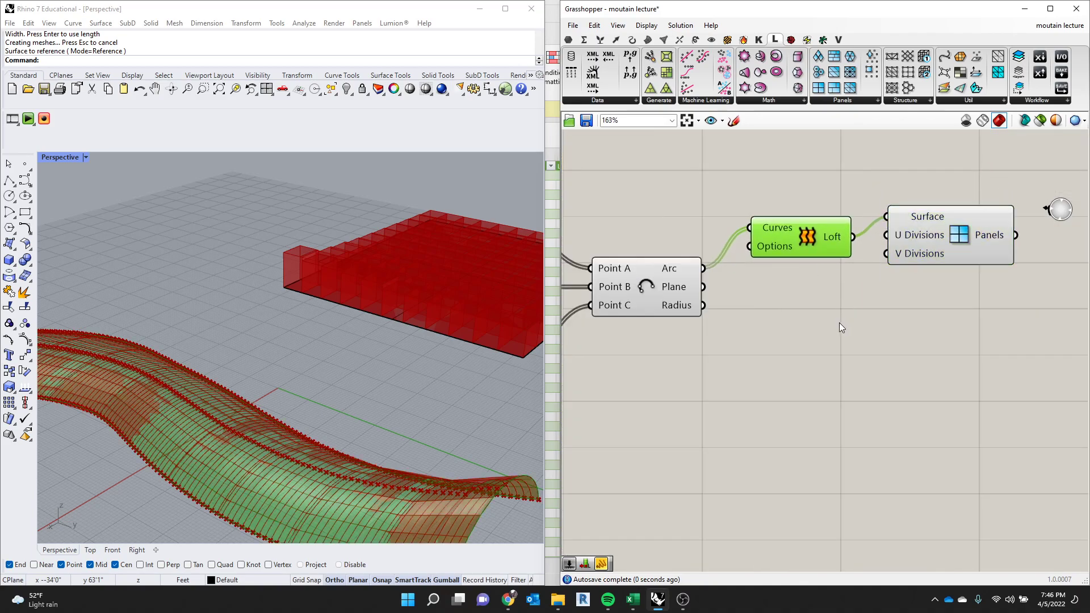
Reposition the new Quad Panels component slightly lower beside Loft and turn off the Loft component's preview.
double_click(839, 323)
drag(930, 230, 949, 267)
right_drag(662, 337, 815, 314)
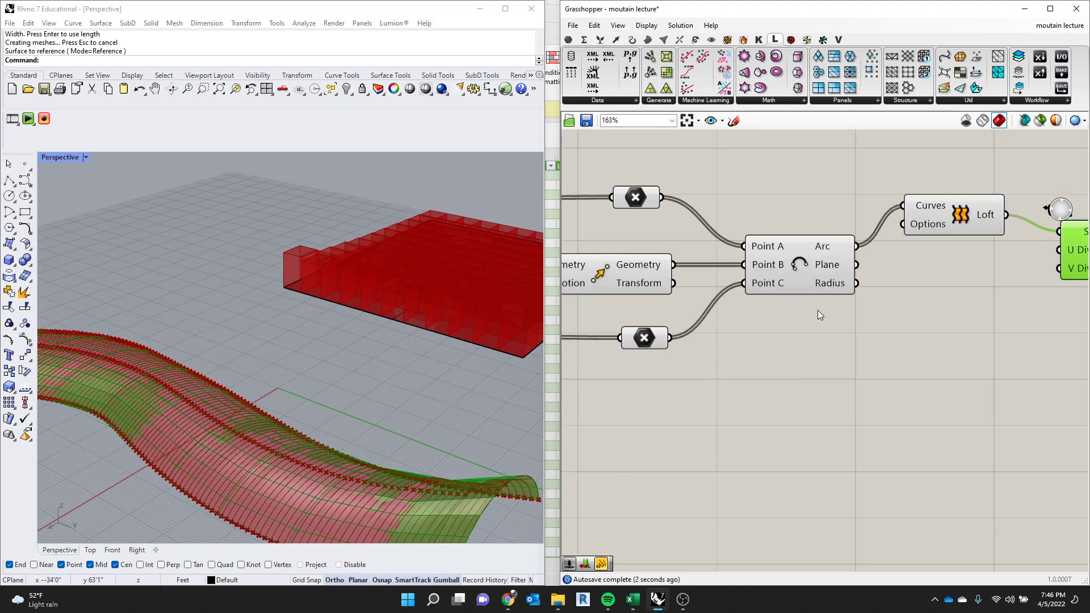
click(940, 219)
middle_click(941, 219)
click(977, 182)
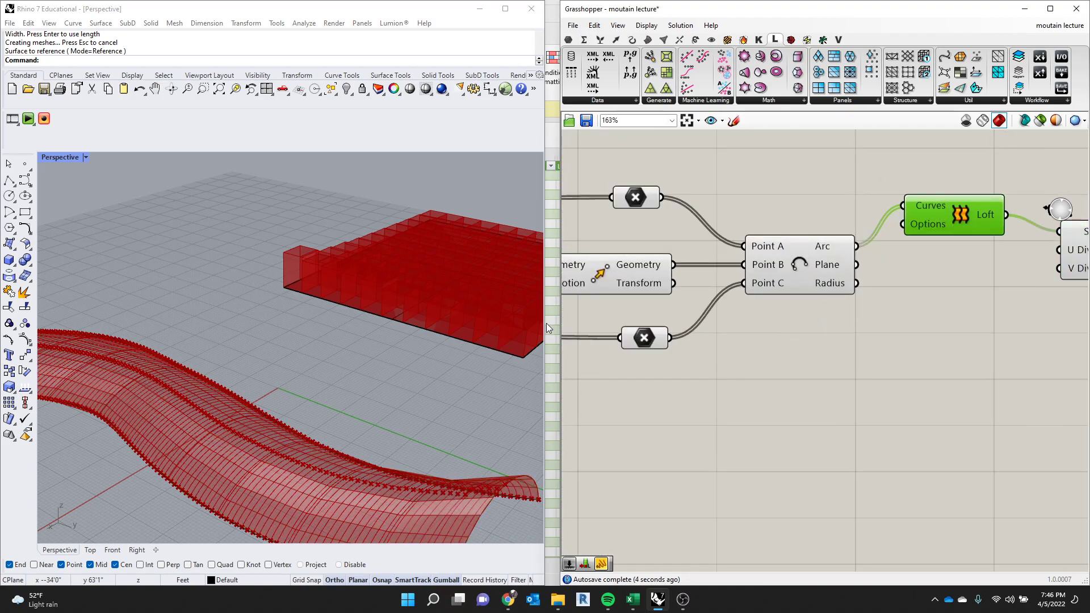
View the panelled ribbon from another angle, then widen the Grasshopper window to review the whole definition.
scroll(454, 363, down, 3)
right_drag(358, 396, 302, 407)
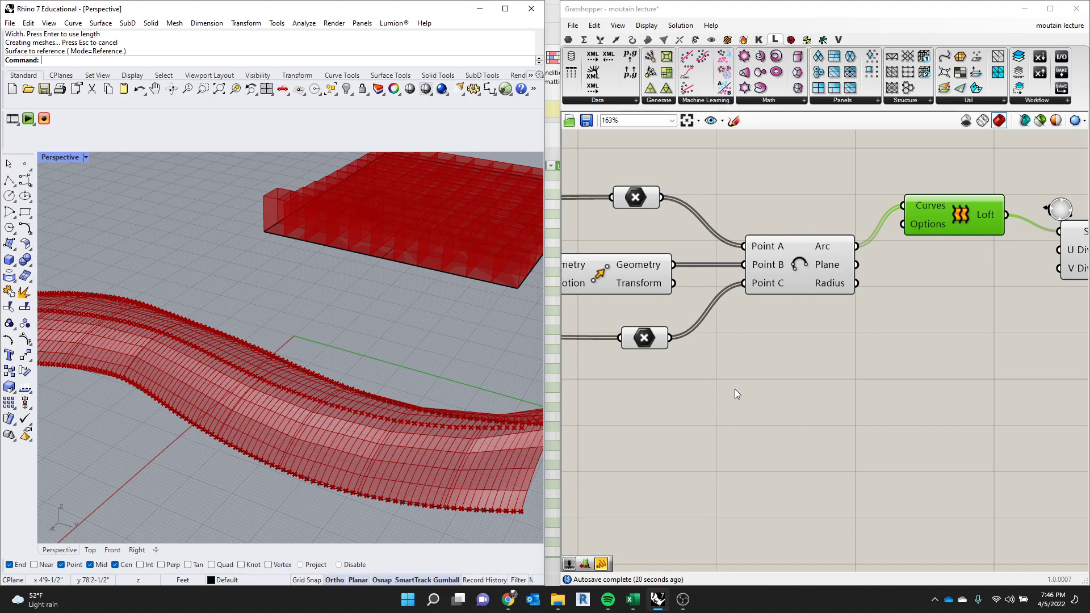
scroll(735, 389, down, 5)
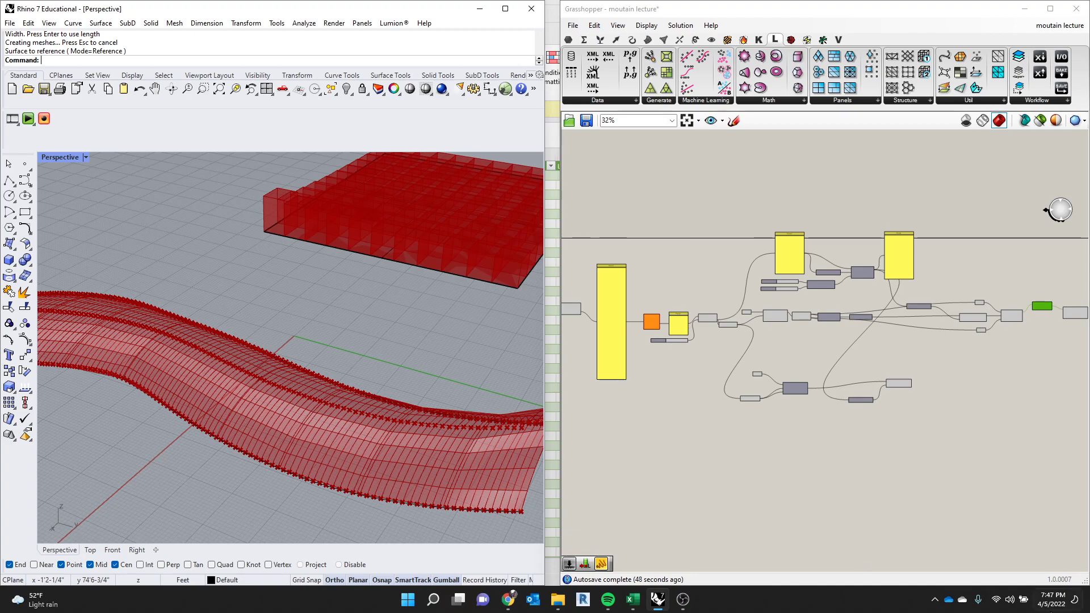
scroll(804, 474, down, 3)
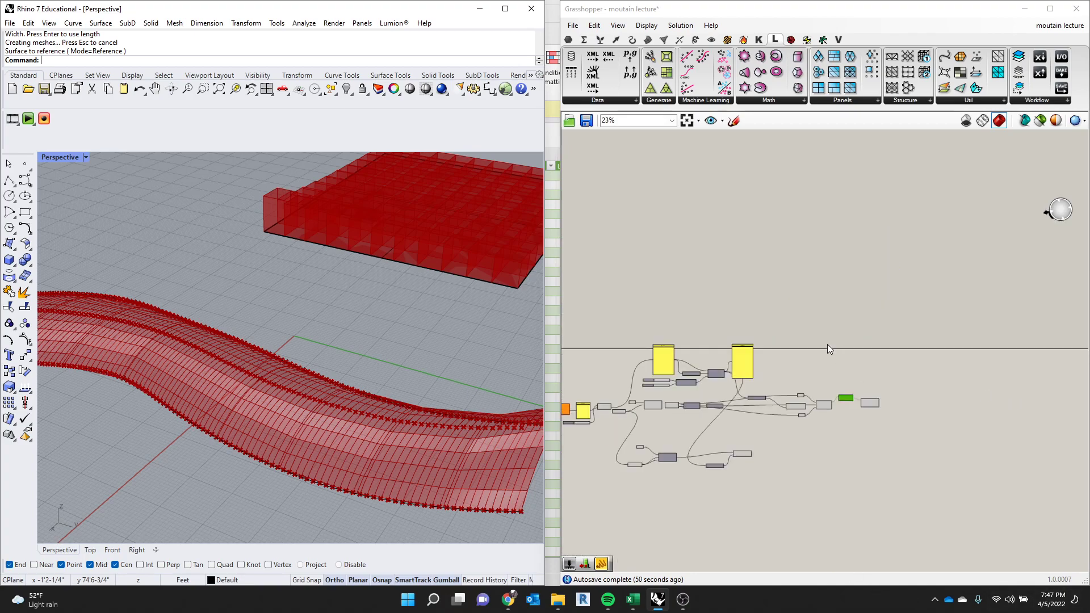
drag(557, 209, 523, 209)
right_drag(541, 385, 673, 348)
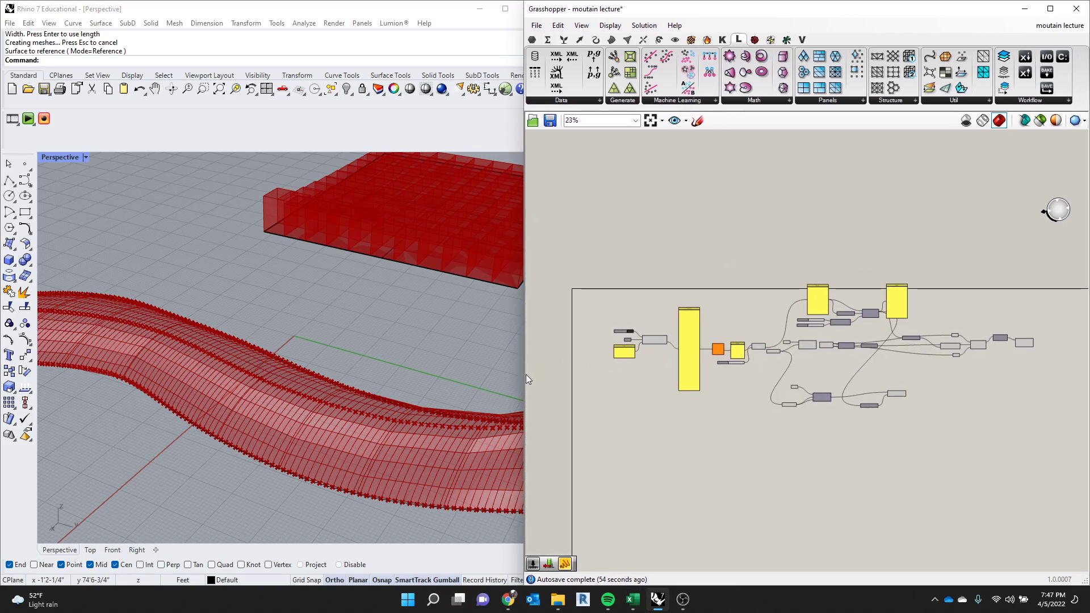
Examine the quad panels on the lofted ribbon up close in the perspective view.
scroll(397, 452, up, 3)
right_drag(396, 453, 316, 432)
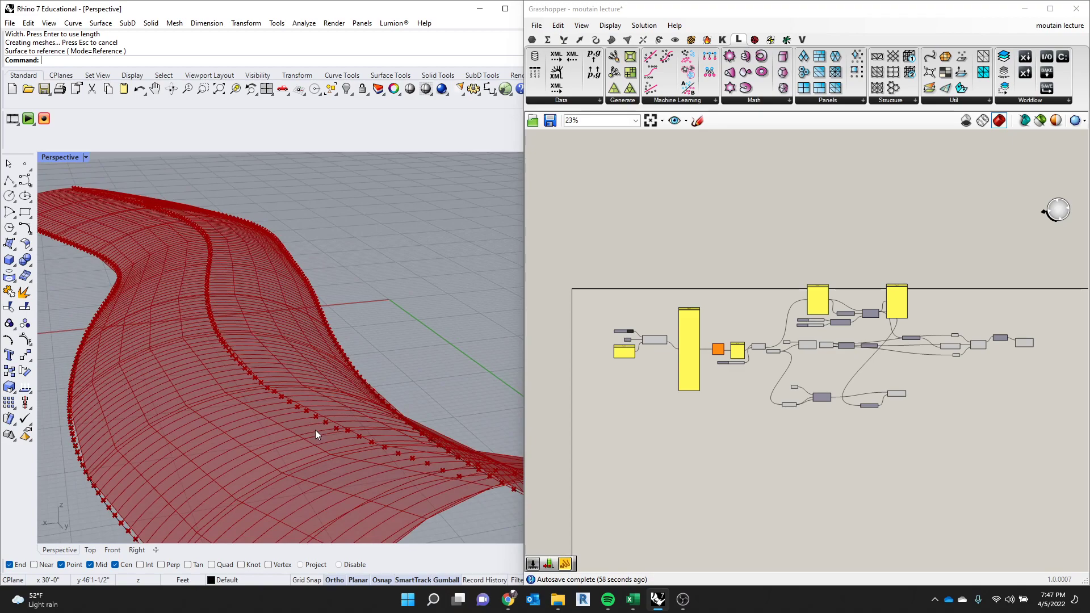
drag(492, 253, 331, 346)
click(410, 272)
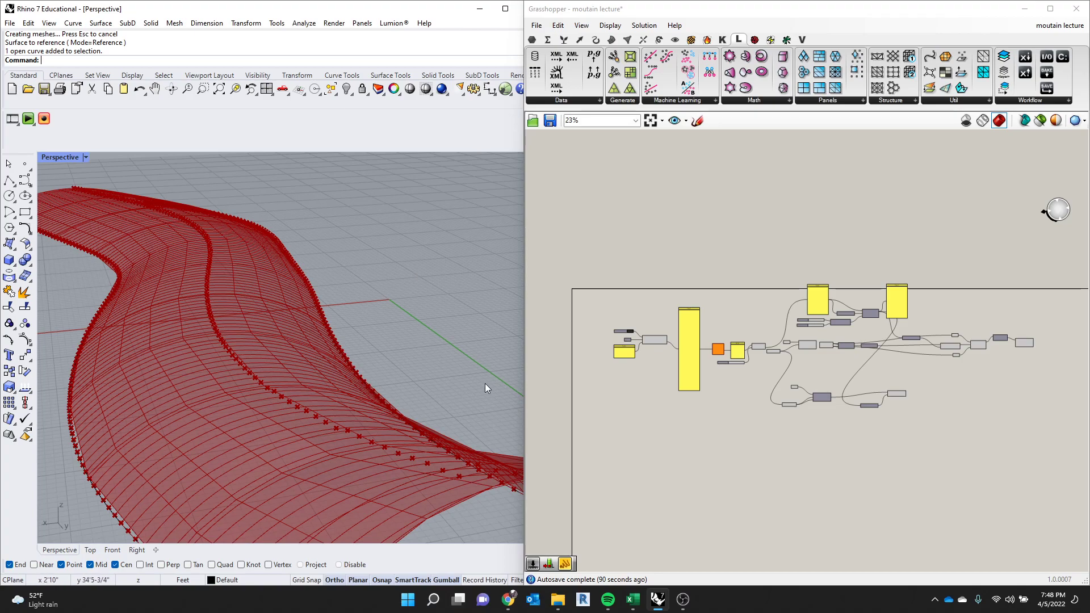
click(684, 599)
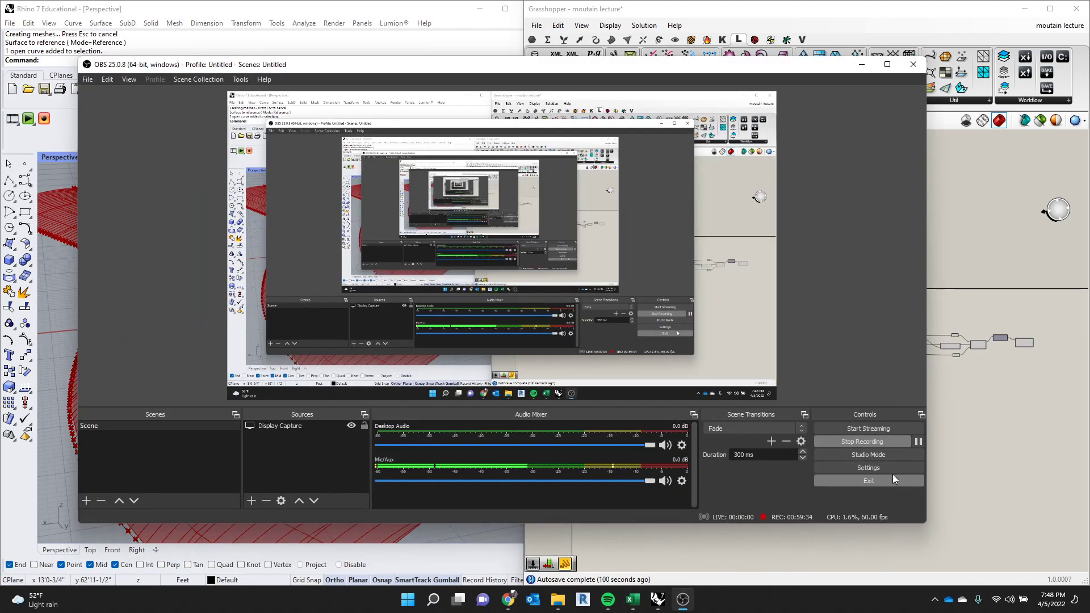